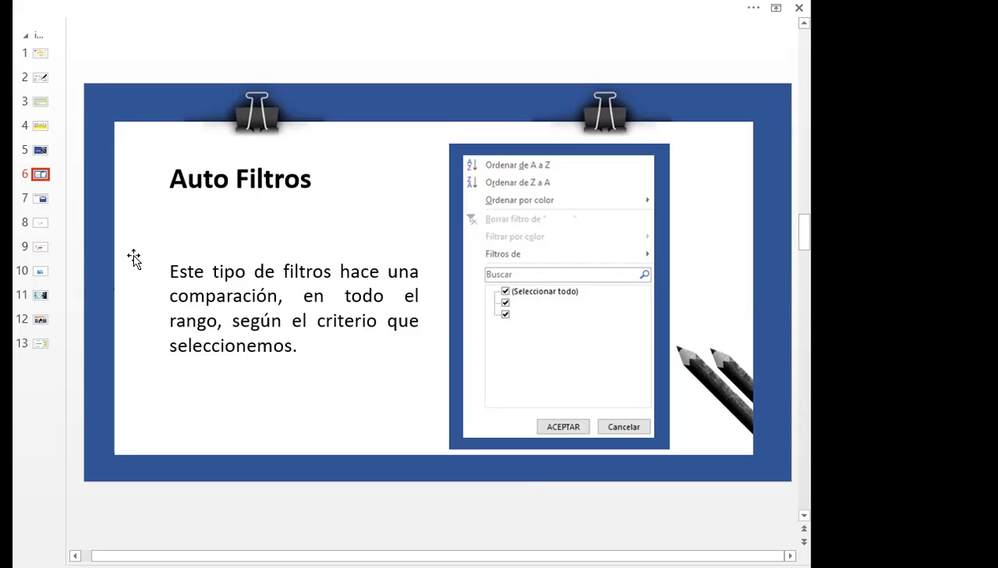
# Show slide 7 on the use of filters, and switch to the Excel workbook LIBRO DE EXCEL SESION 9
pyautogui.click(40, 199)
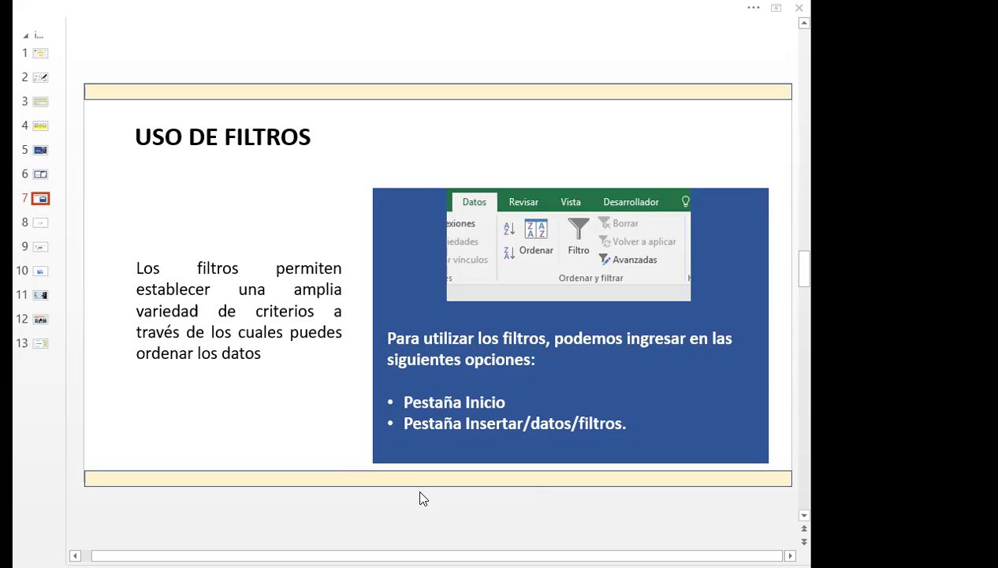
pyautogui.hotkey('alt', 'Tab')
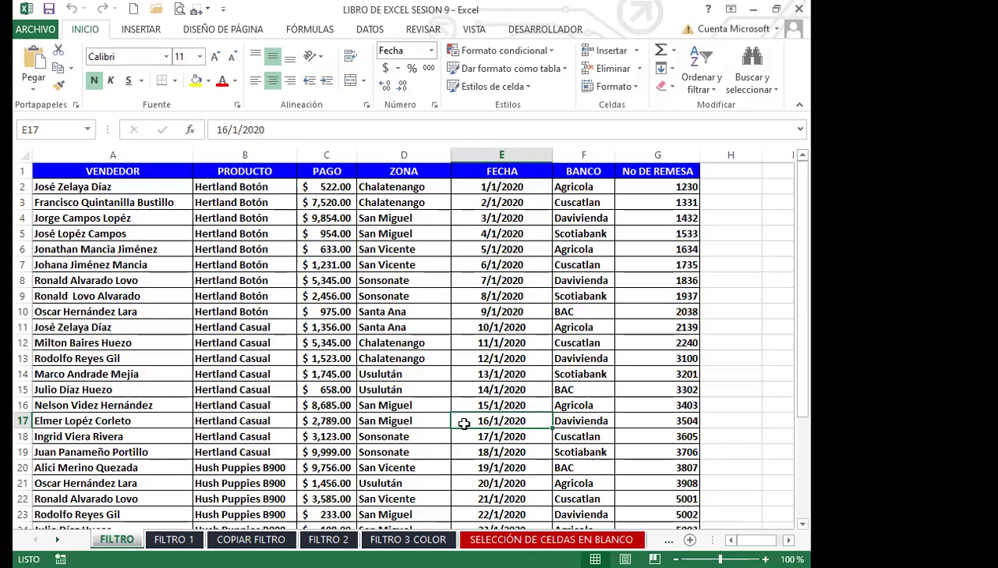
# Examine the sales table on the FILTRO sheet down to its last row, including the PRODUCTO, PAGO and ZONA columns
pyautogui.click(240, 325)
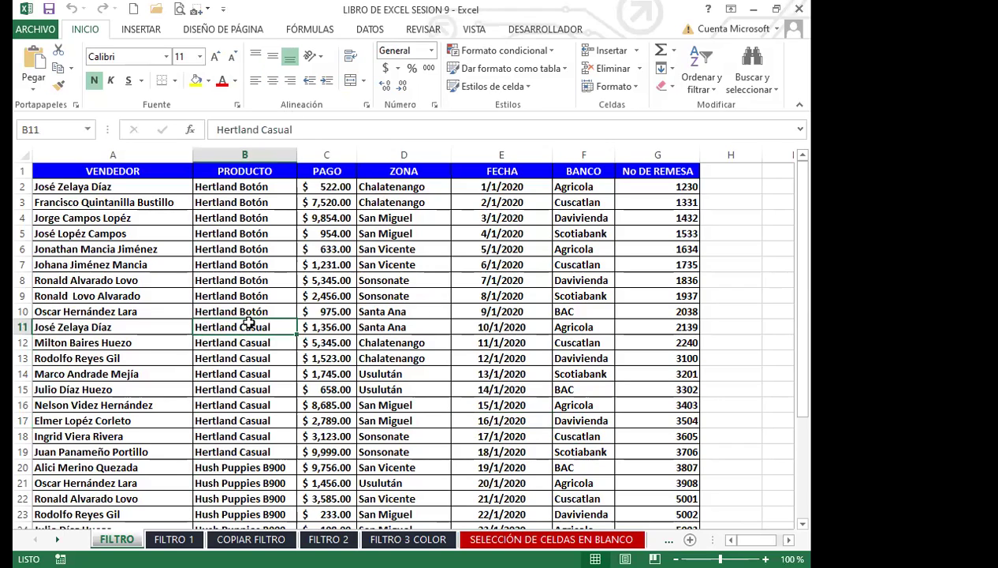
pyautogui.click(263, 312)
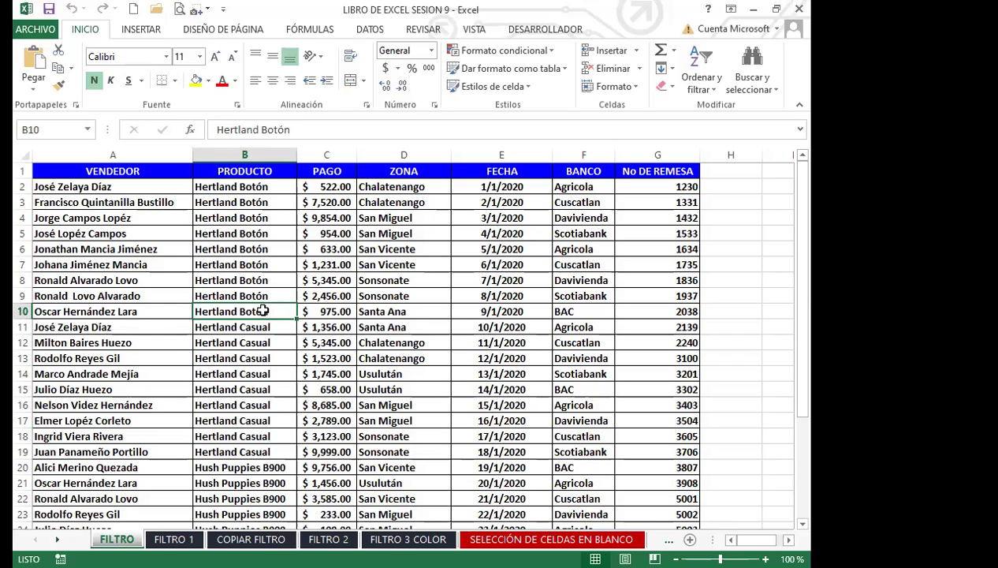
pyautogui.click(300, 295)
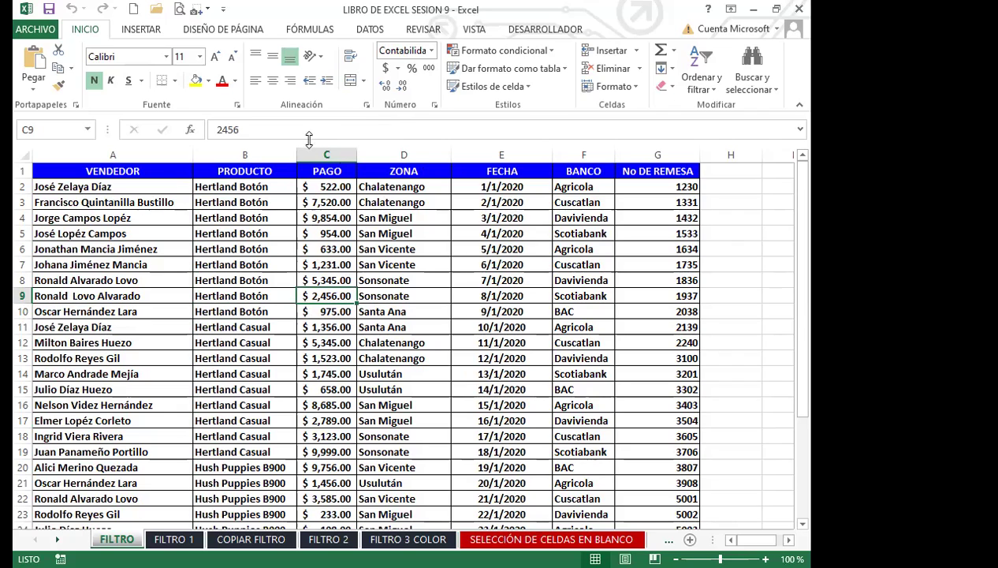
pyautogui.click(302, 220)
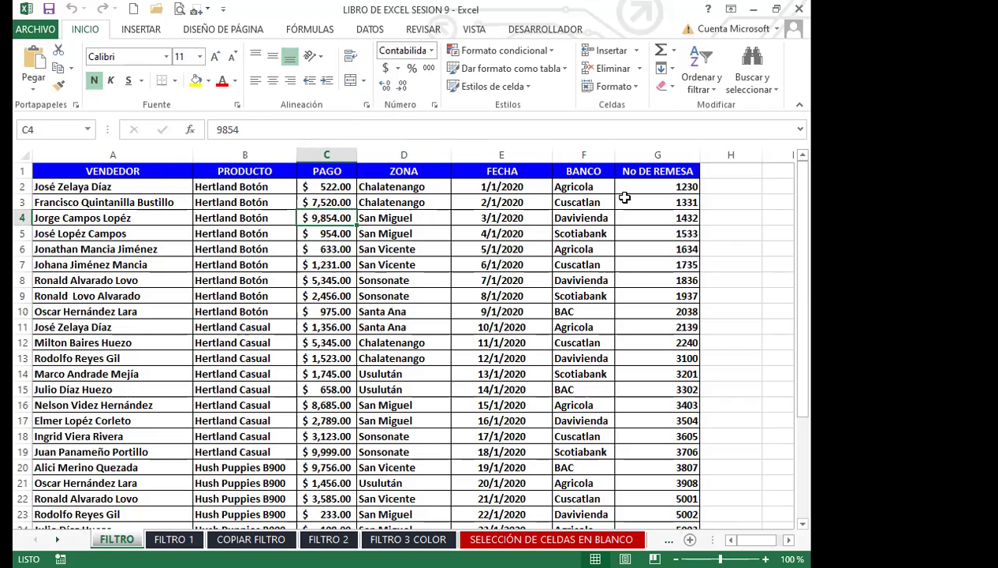
pyautogui.click(729, 204)
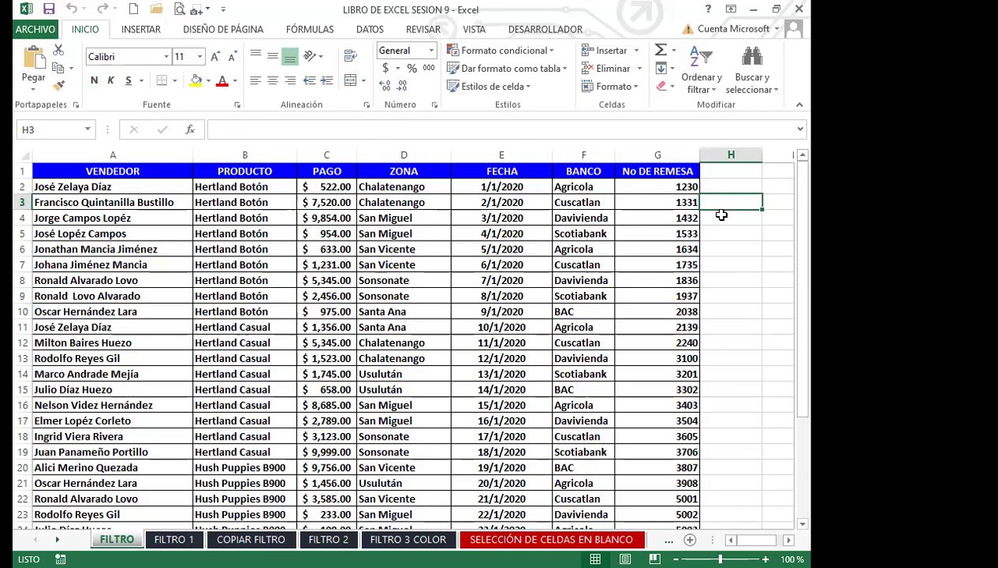
pyautogui.click(403, 250)
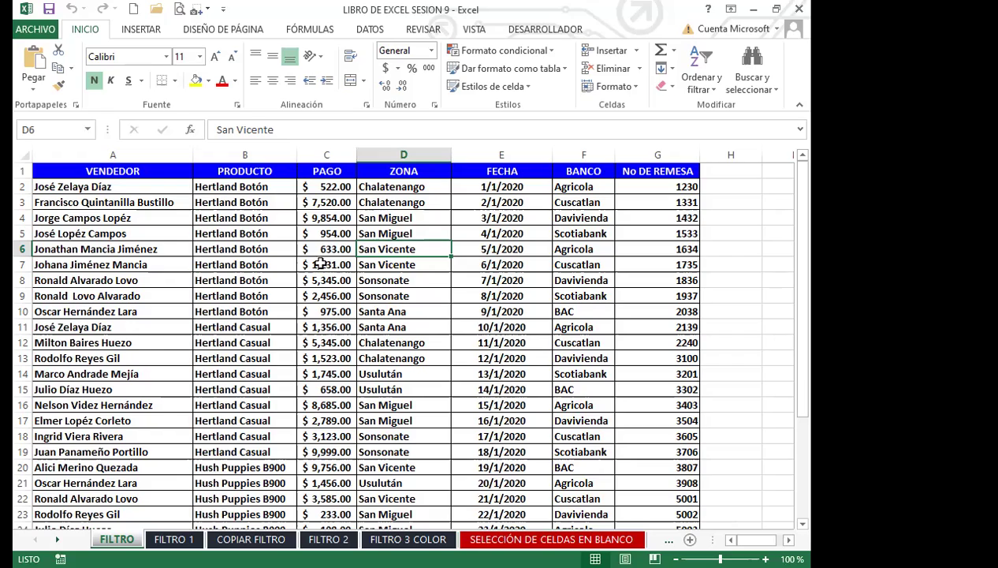
pyautogui.scroll(-7, 323, 263)
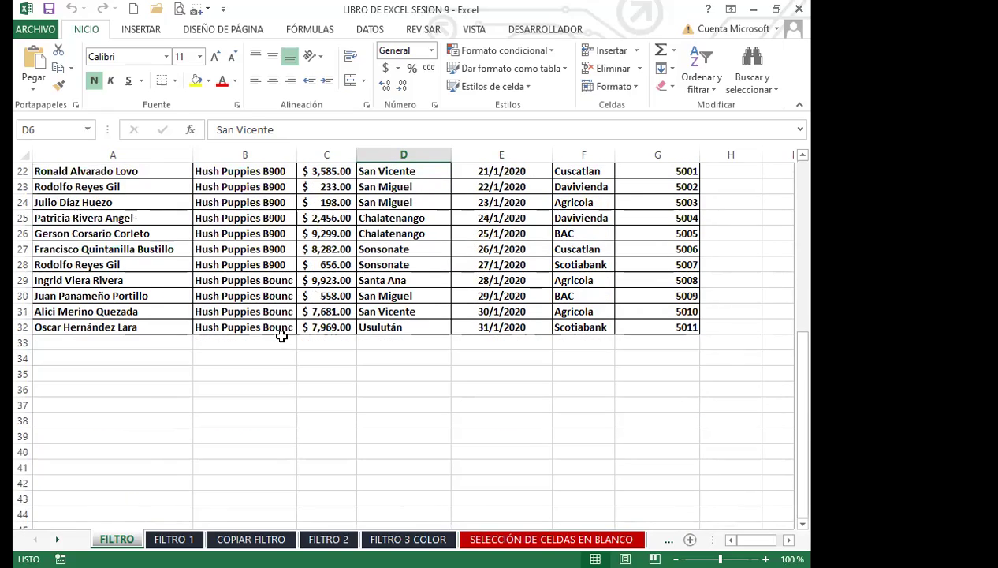
pyautogui.scroll(7, 278, 324)
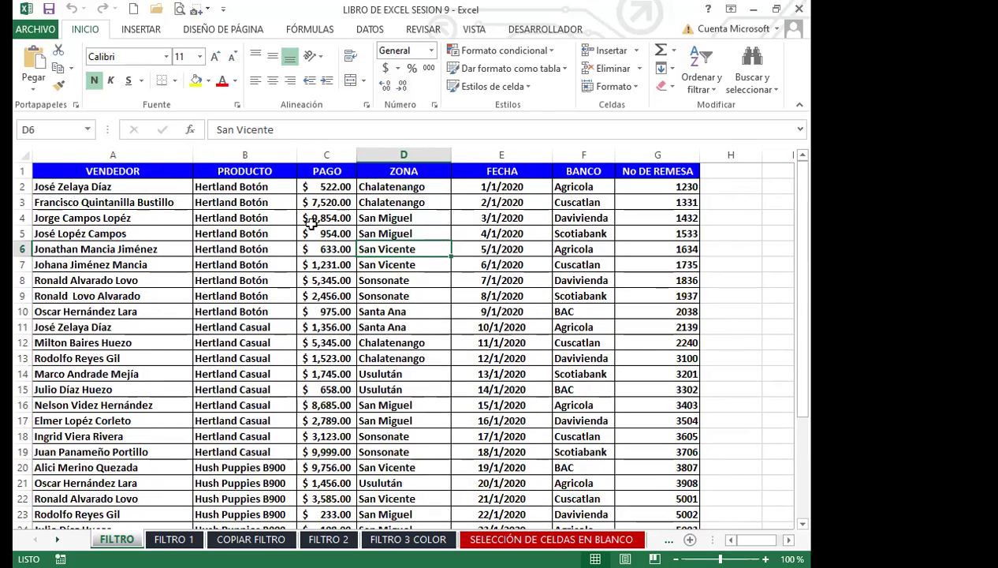
pyautogui.scroll(-2, 230, 355)
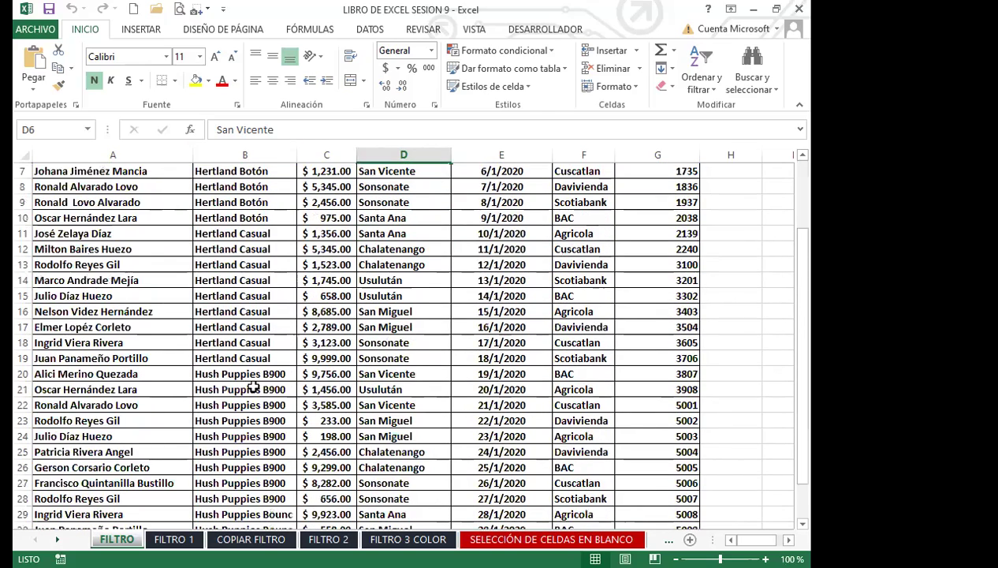
pyautogui.scroll(2, 239, 381)
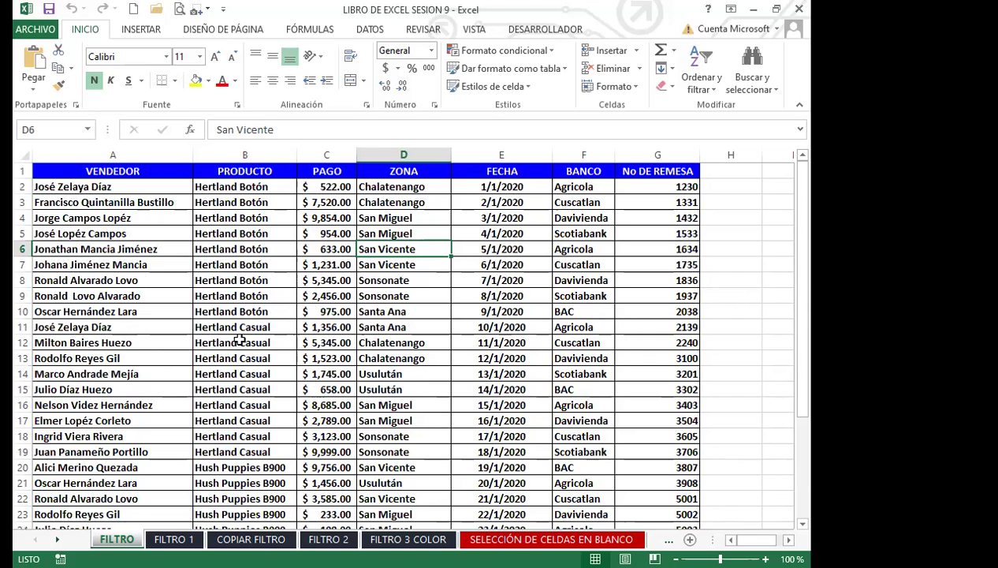
pyautogui.click(394, 203)
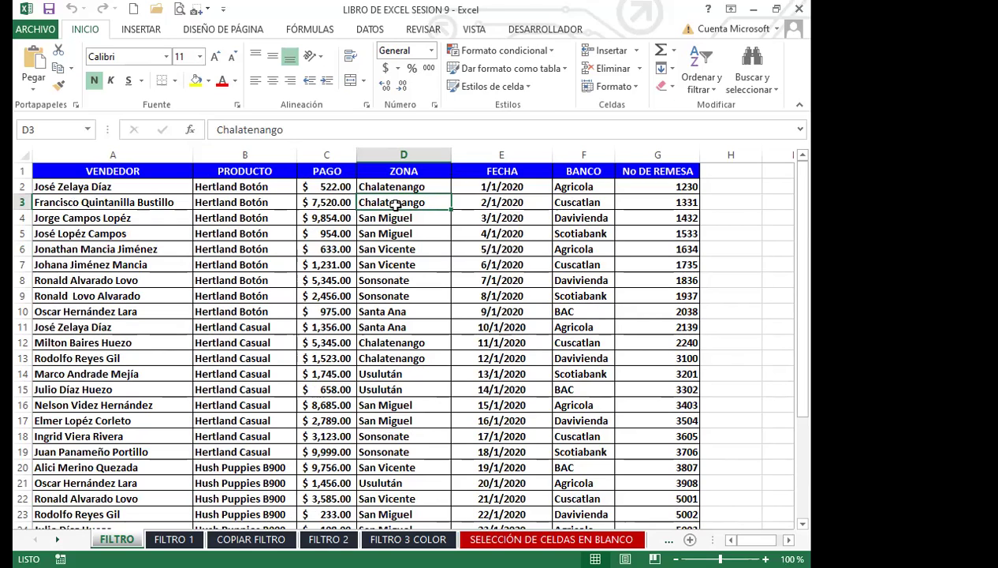
pyautogui.click(418, 171)
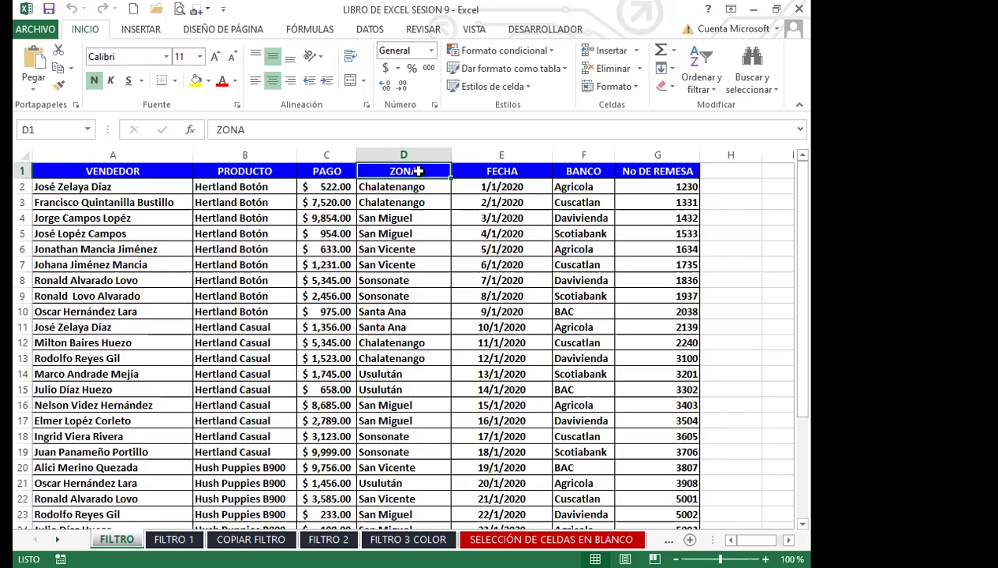
pyautogui.click(416, 261)
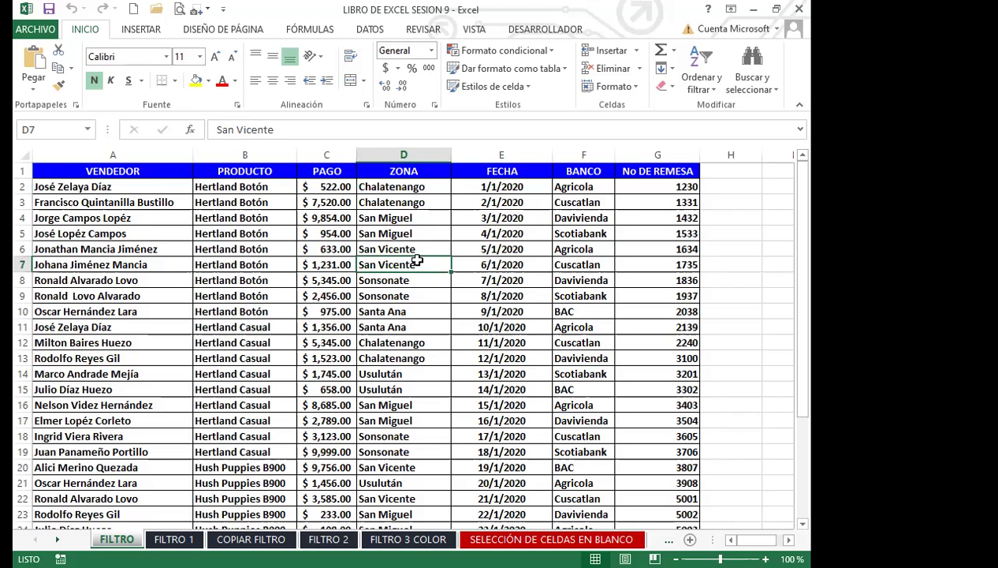
pyautogui.click(323, 280)
pyautogui.click(235, 295)
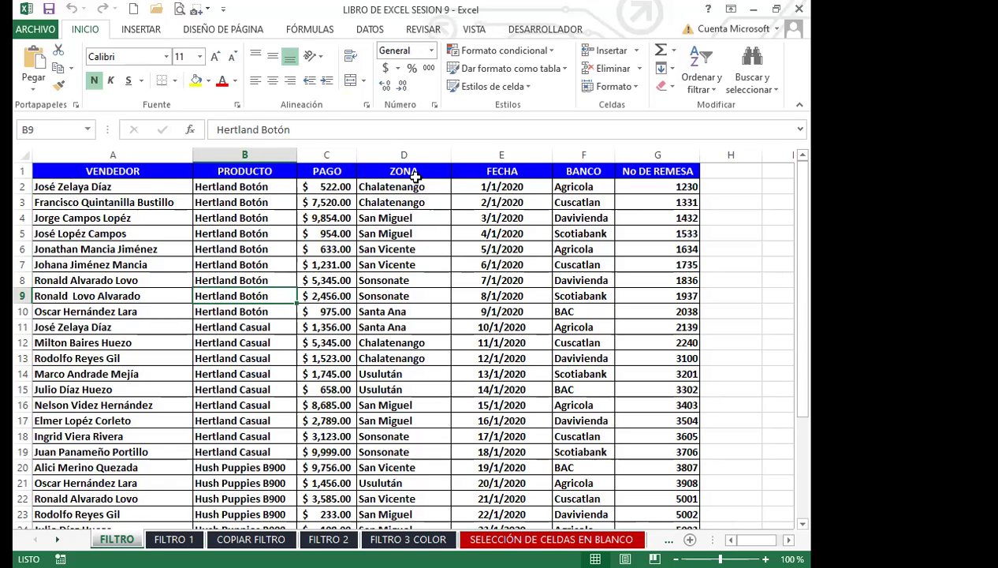
# Turn on filters for the table starting from the ZONA header, and view the PRODUCTO column's filter options
pyautogui.click(411, 171)
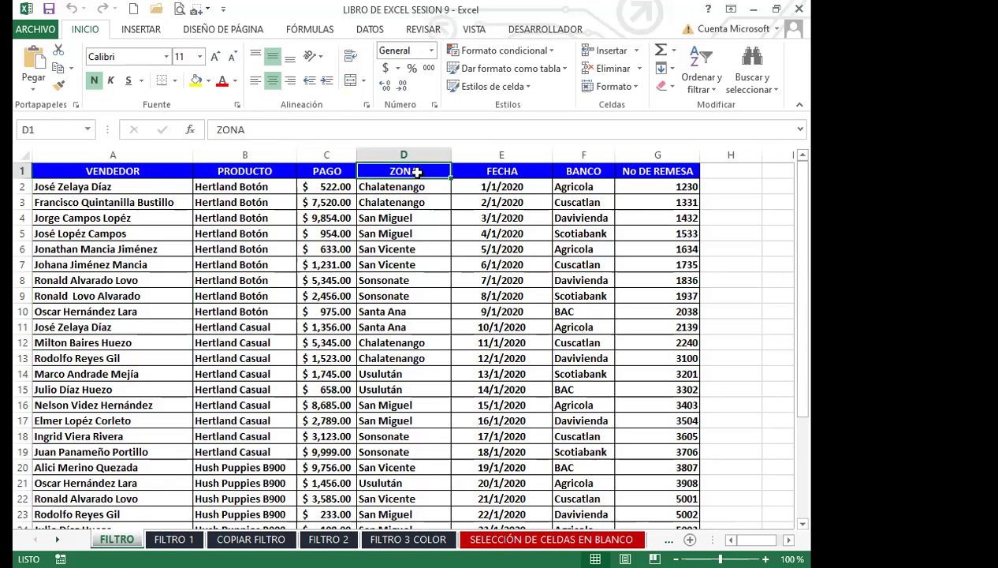
pyautogui.click(372, 30)
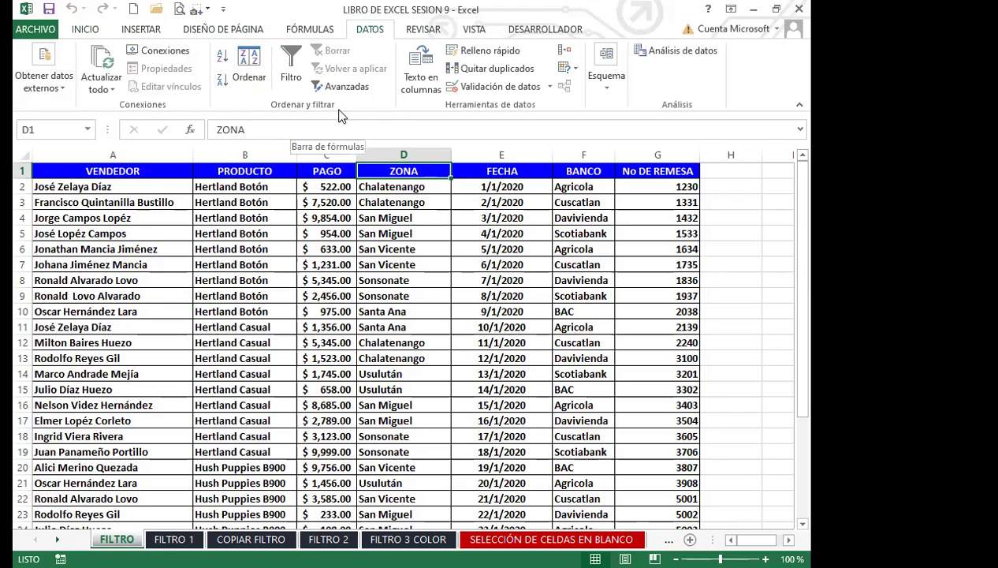
pyautogui.click(288, 61)
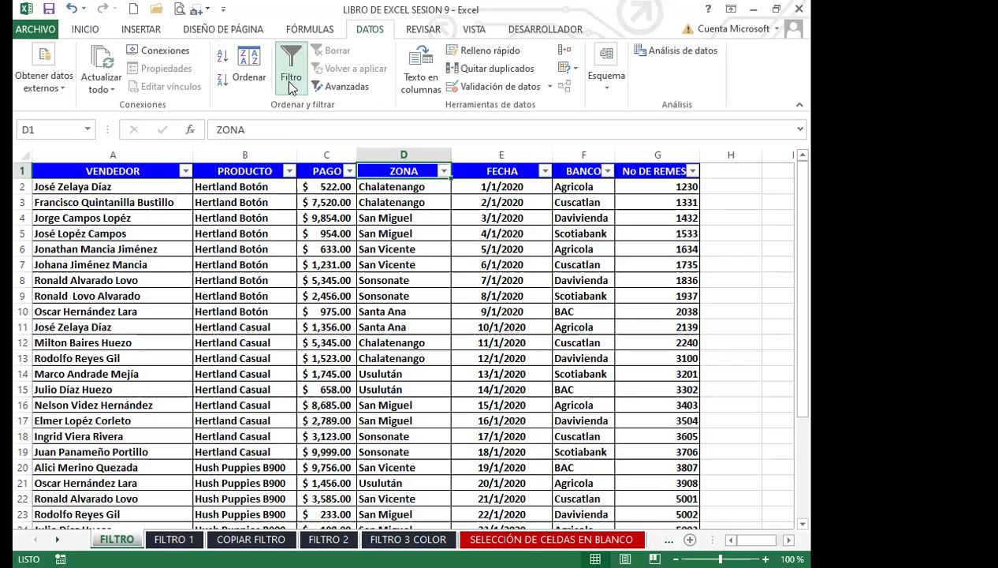
pyautogui.click(290, 171)
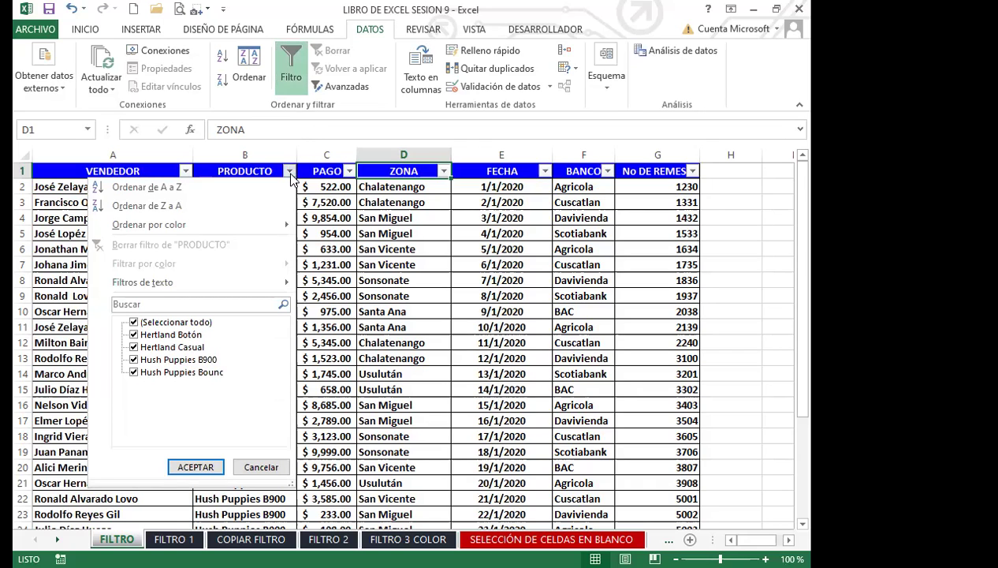
pyautogui.click(438, 168)
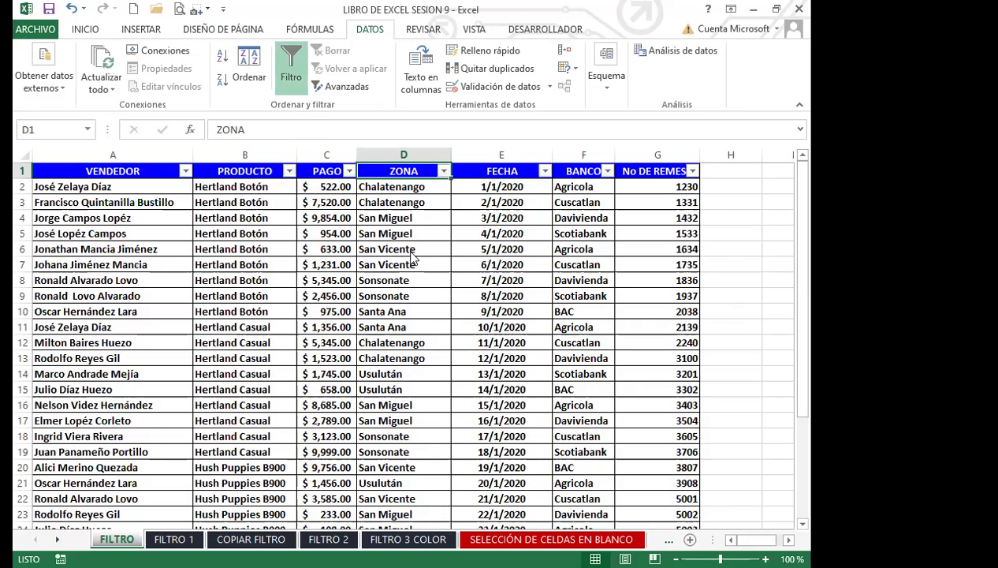
# Try deselecting San Miguel and Santa Ana in the ZONA filter, and apply it with all zones selected again
pyautogui.click(443, 171)
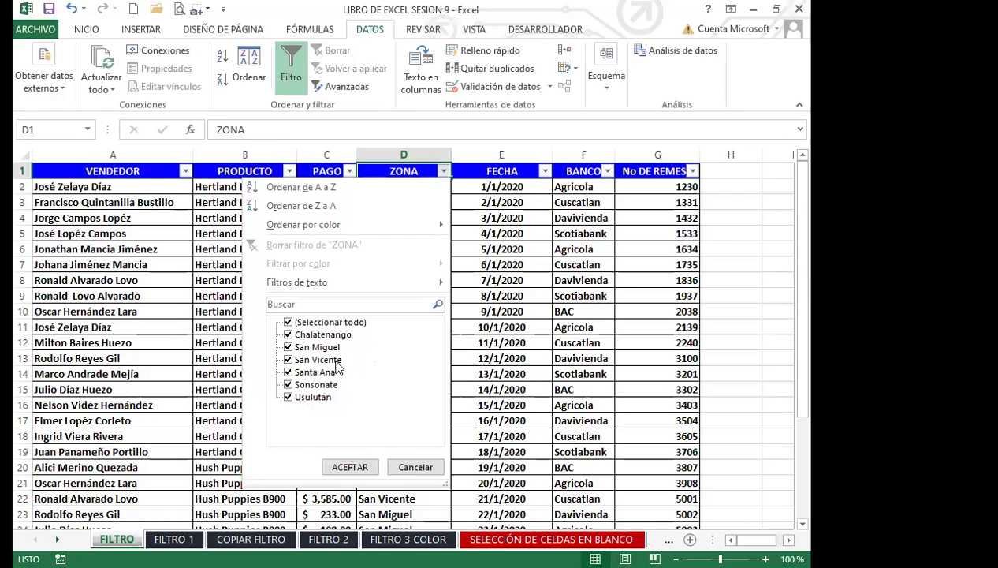
pyautogui.click(288, 323)
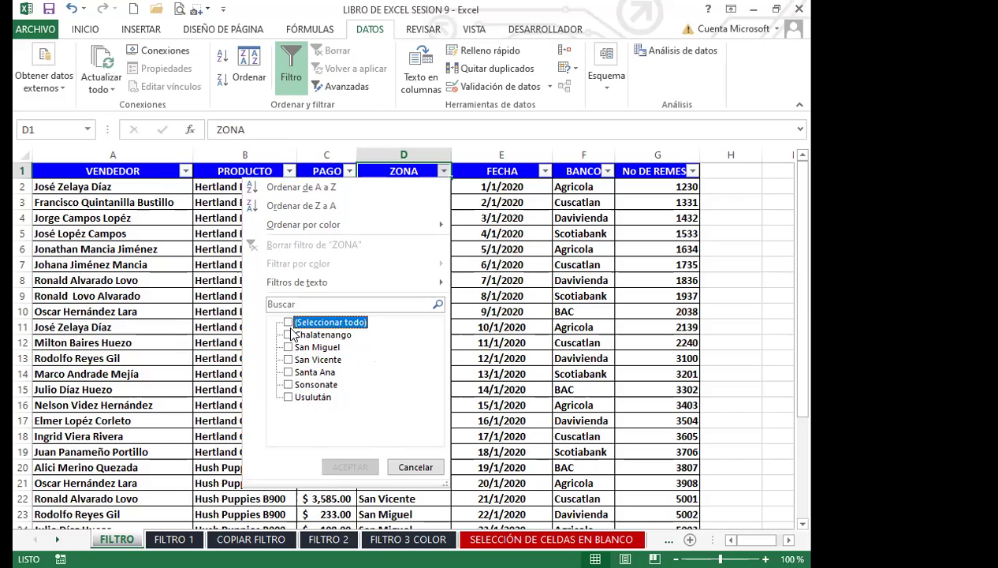
pyautogui.click(289, 322)
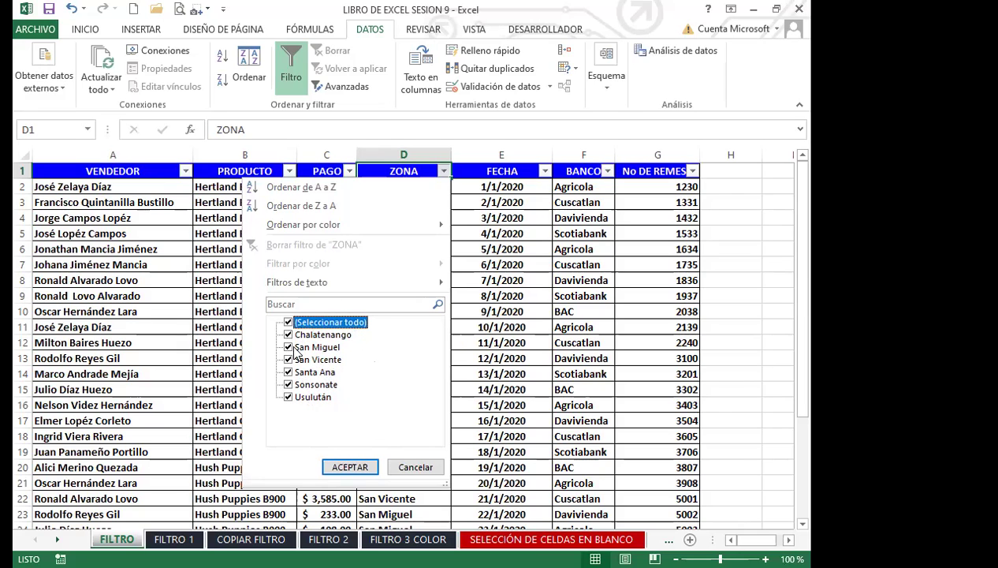
pyautogui.click(291, 347)
pyautogui.click(290, 372)
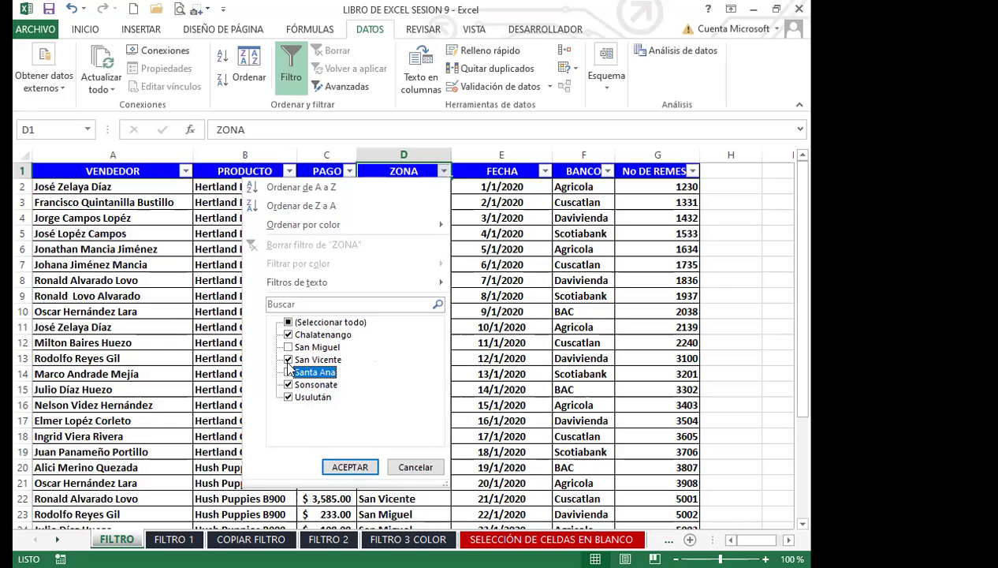
pyautogui.click(290, 323)
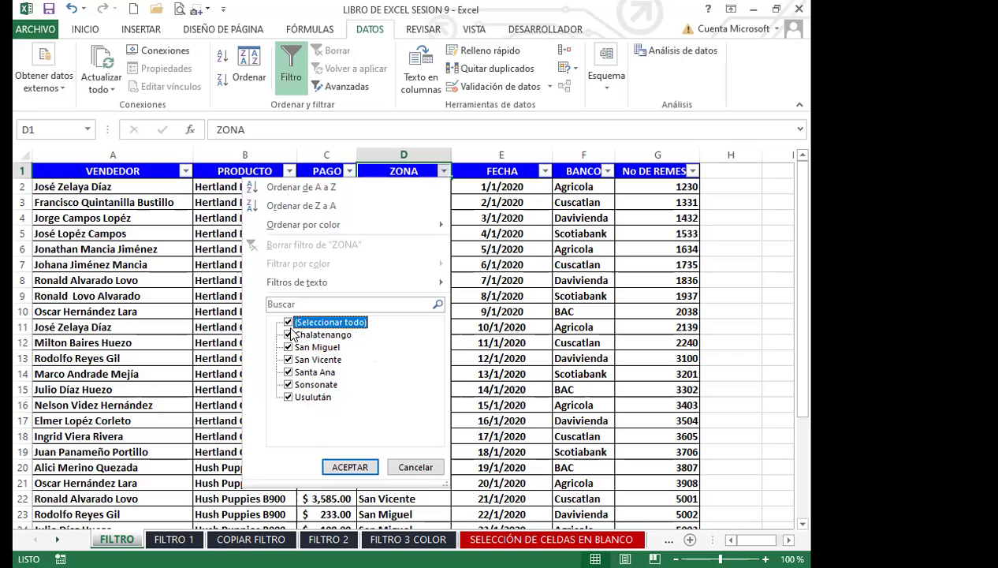
pyautogui.click(350, 467)
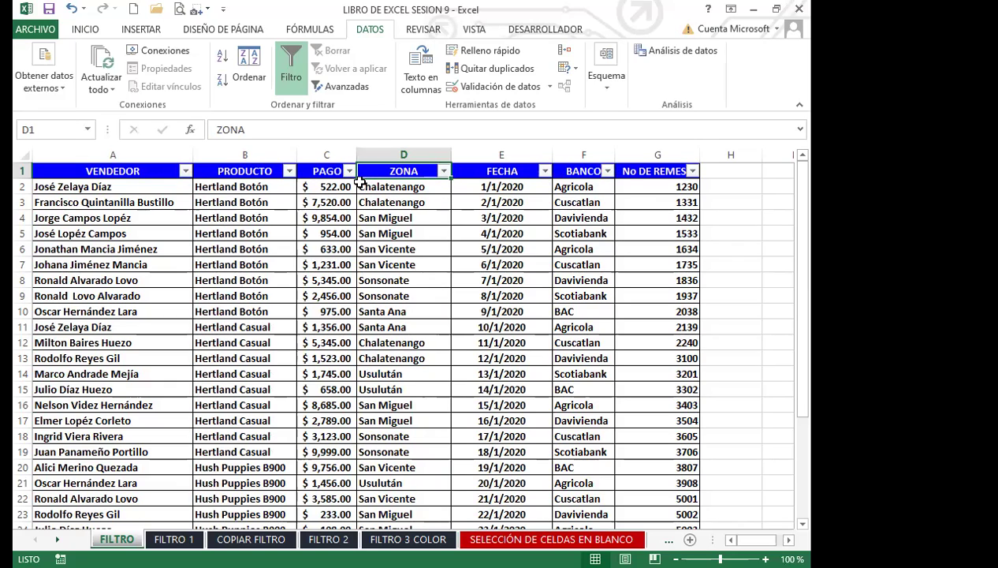
pyautogui.click(253, 319)
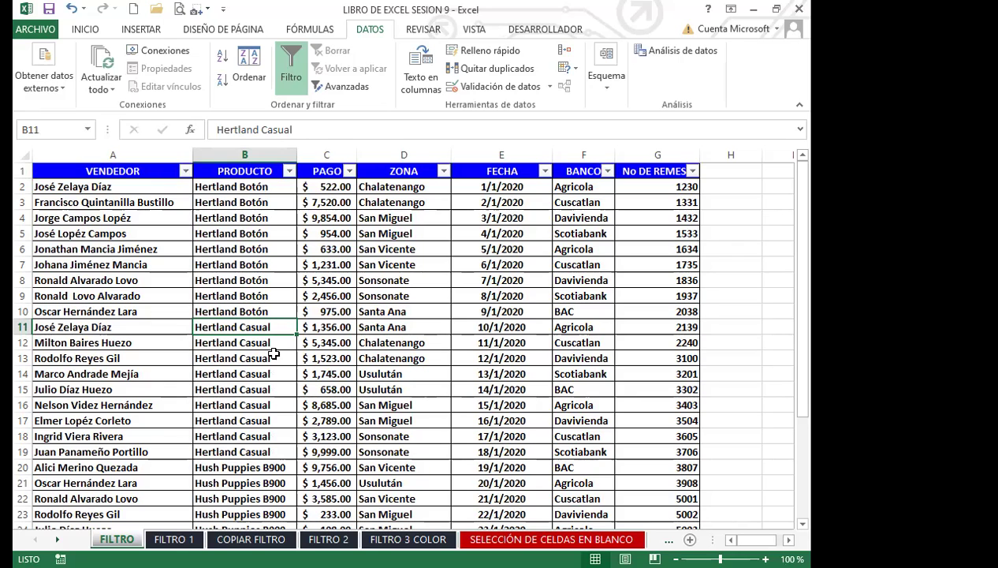
pyautogui.click(305, 218)
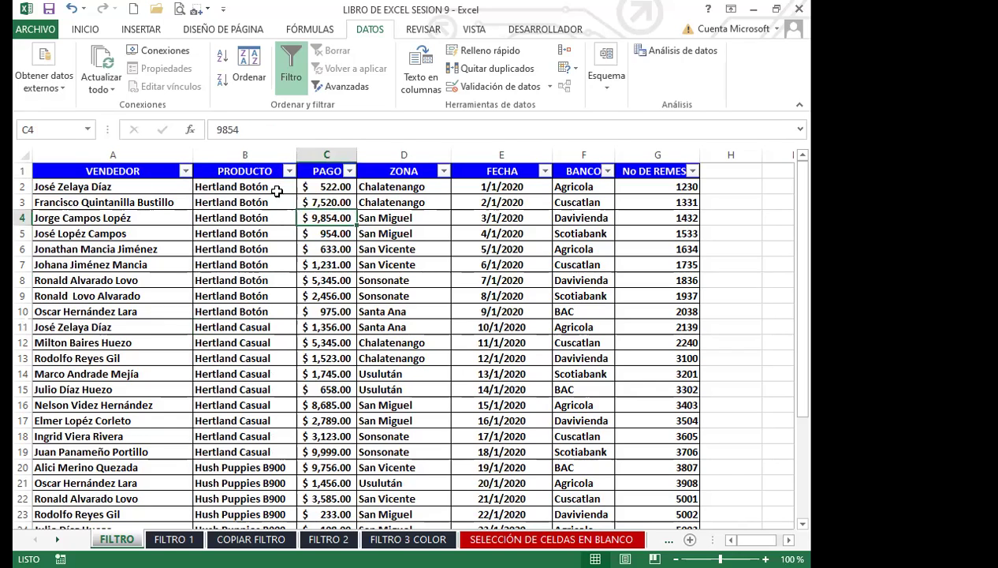
pyautogui.click(390, 267)
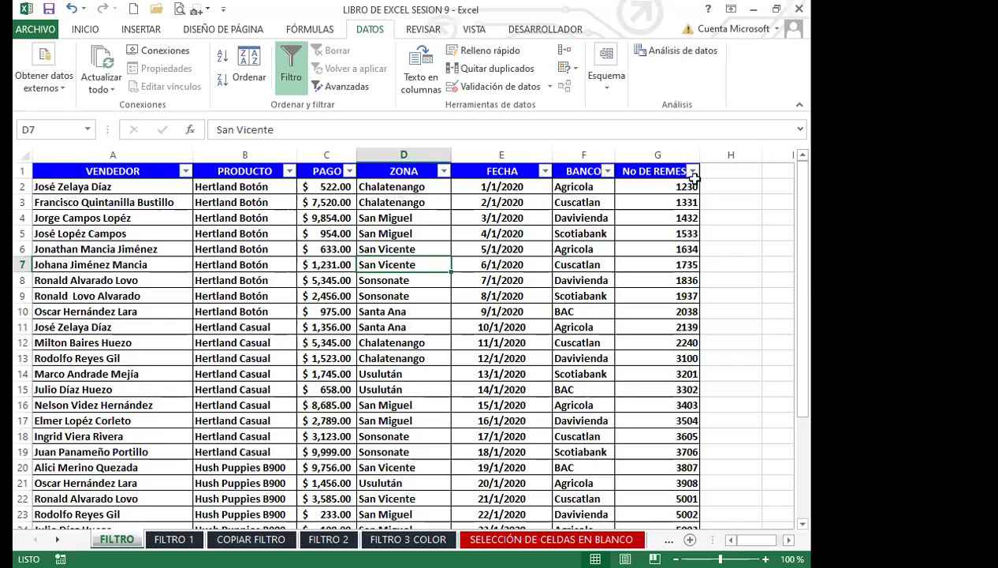
pyautogui.click(272, 218)
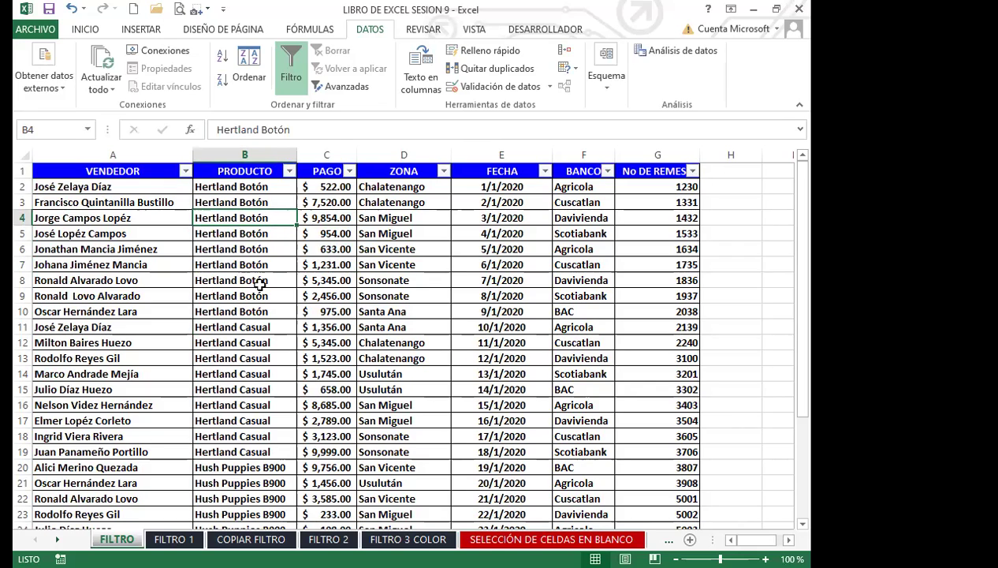
pyautogui.click(283, 249)
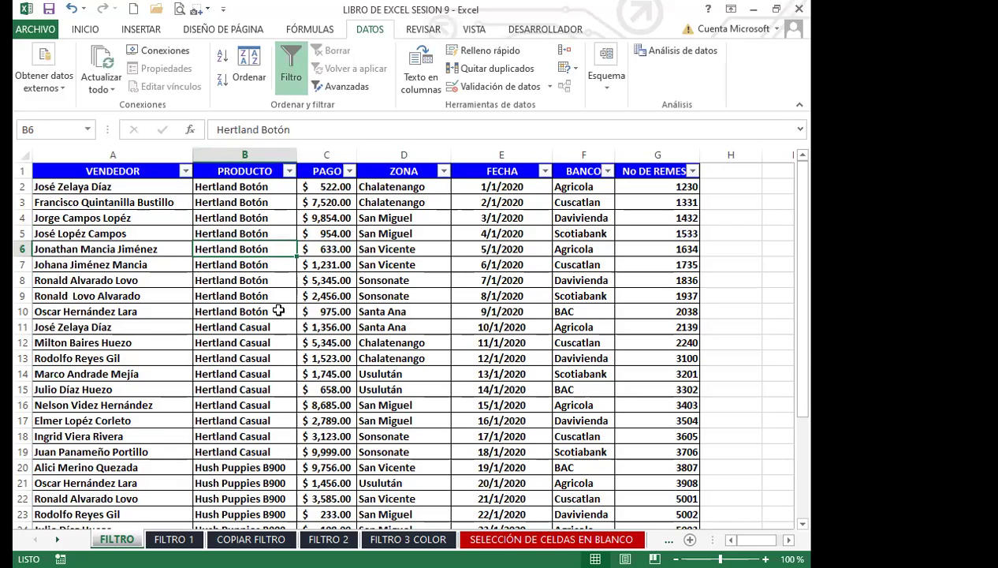
pyautogui.click(273, 310)
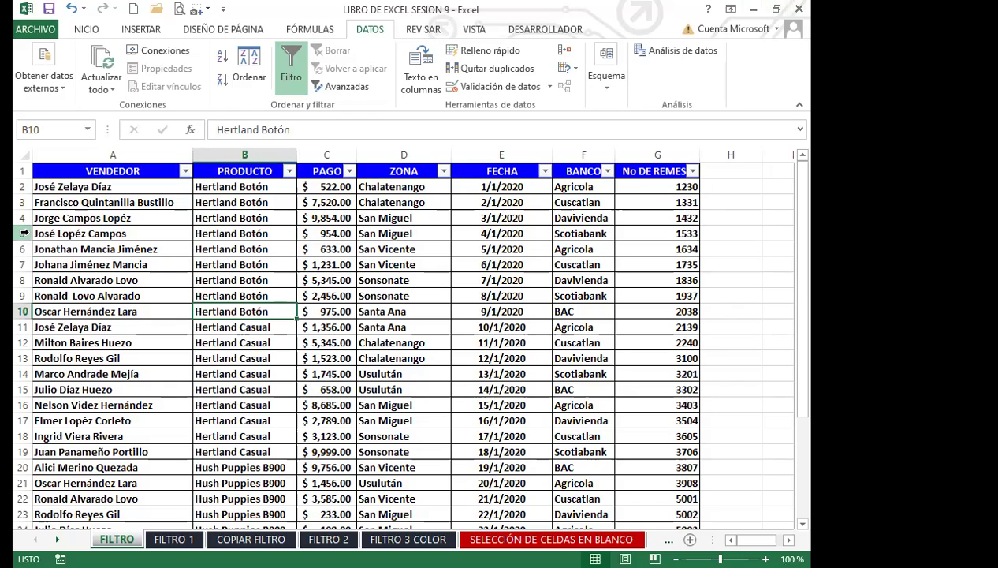
pyautogui.moveTo(24, 234); pyautogui.dragTo(18, 249)
pyautogui.moveTo(18, 295); pyautogui.dragTo(20, 322)
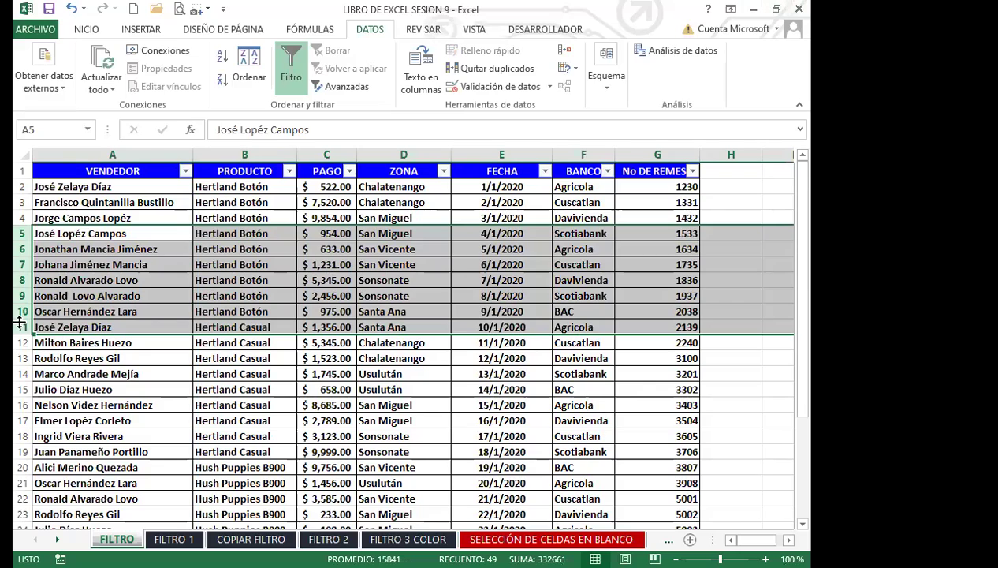
pyautogui.click(89, 294)
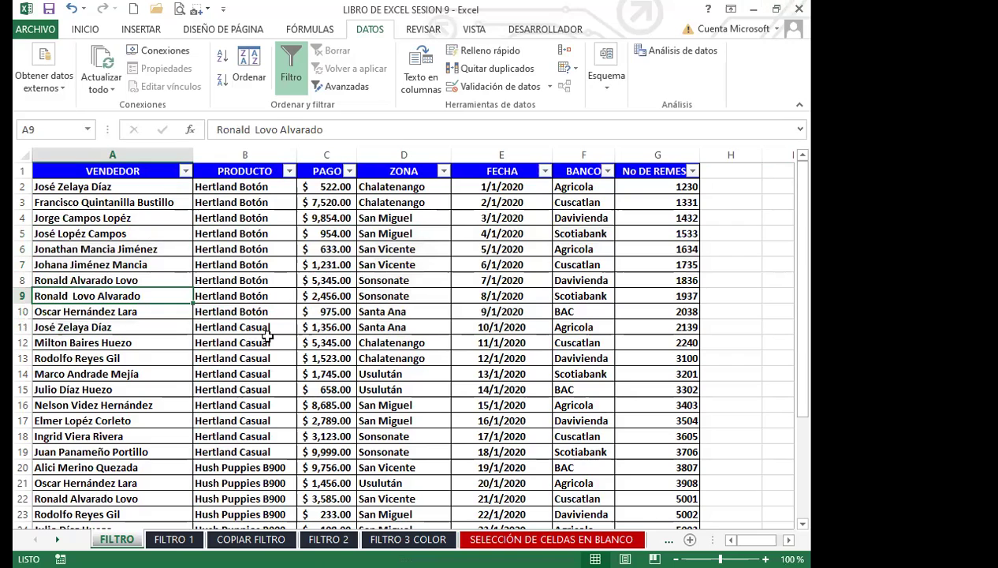
# Select all the San Miguel rows (4, 5, 16, 17, 23, 24 and 30) and hide them manually
pyautogui.click(22, 217)
pyautogui.keyDown('ctrl'); pyautogui.click(22, 234); pyautogui.keyUp('ctrl')
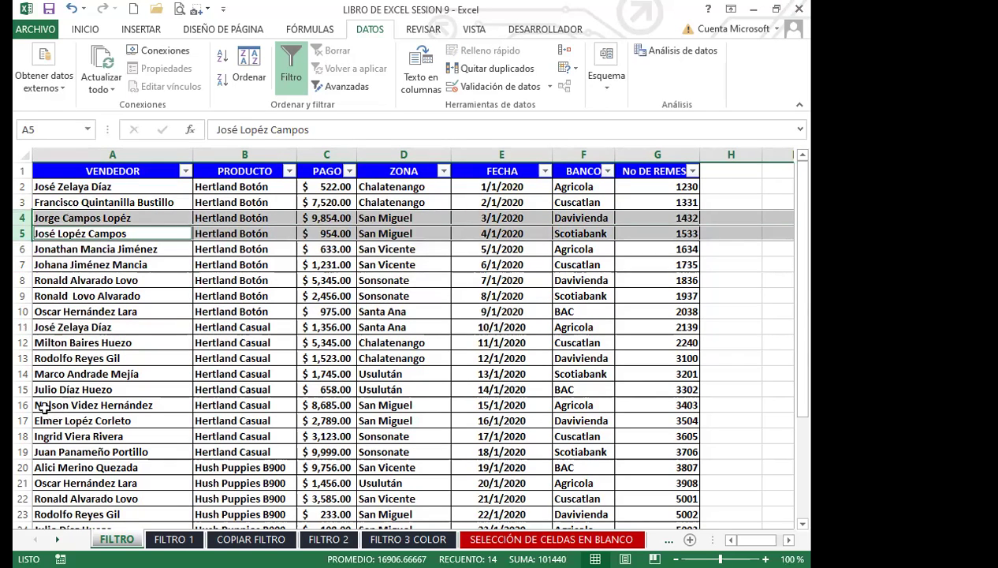
pyautogui.keyDown('ctrl'); pyautogui.click(21, 405); pyautogui.keyUp('ctrl')
pyautogui.keyDown('ctrl'); pyautogui.click(22, 420); pyautogui.keyUp('ctrl')
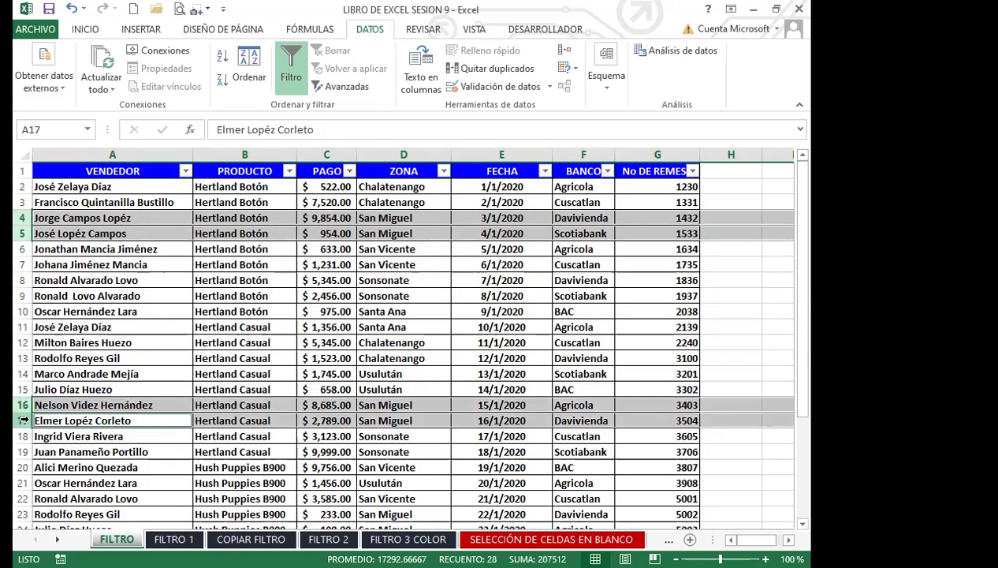
pyautogui.scroll(-4, 51, 477)
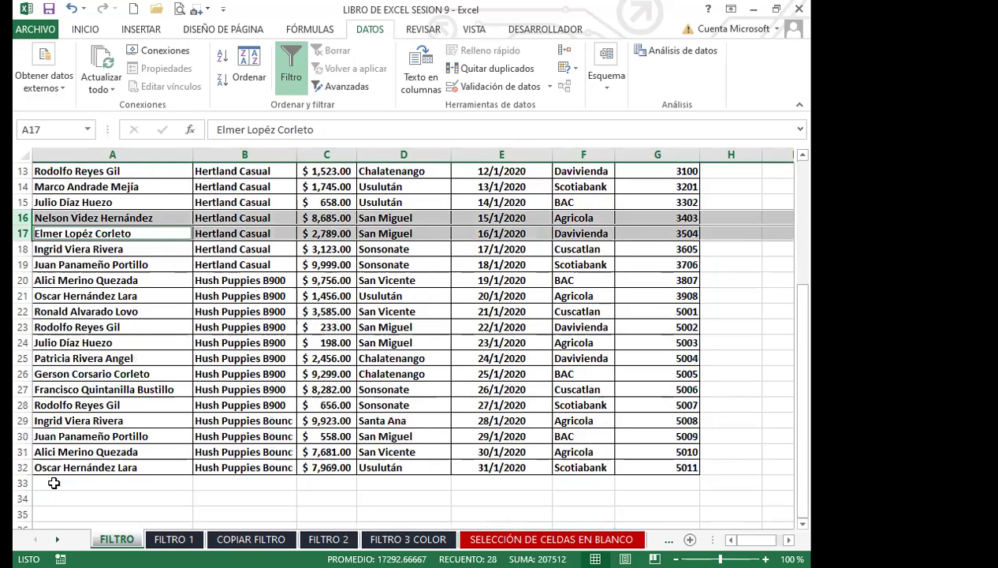
pyautogui.keyDown('ctrl'); pyautogui.click(22, 342); pyautogui.keyUp('ctrl')
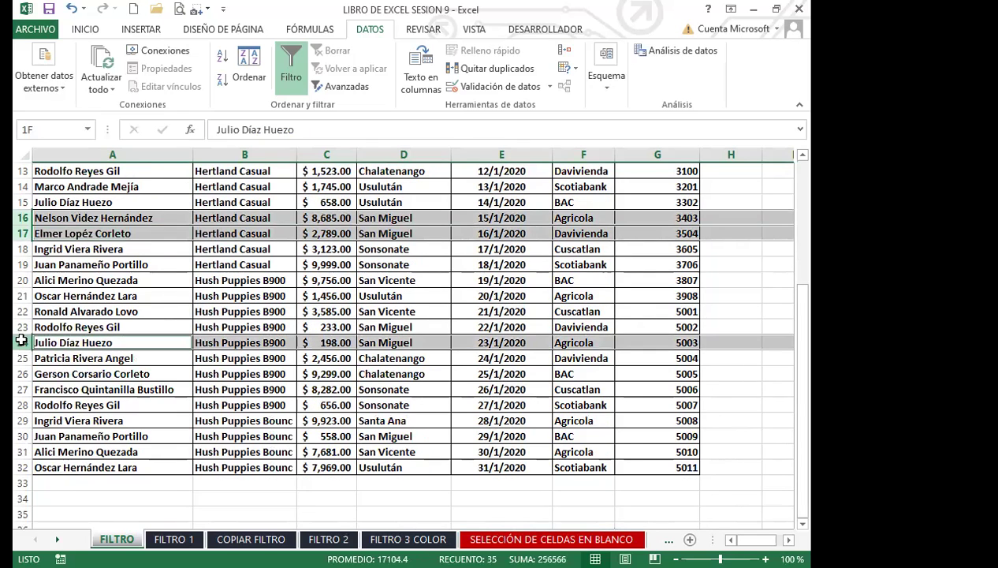
pyautogui.keyDown('ctrl'); pyautogui.click(24, 326); pyautogui.keyUp('ctrl')
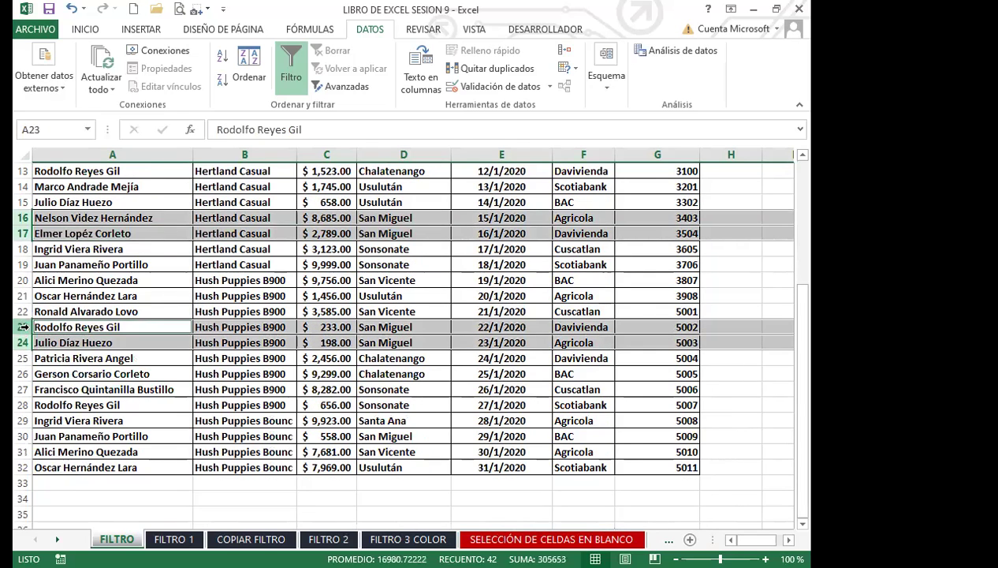
pyautogui.keyDown('ctrl'); pyautogui.click(23, 437); pyautogui.keyUp('ctrl')
pyautogui.scroll(4, 236, 408)
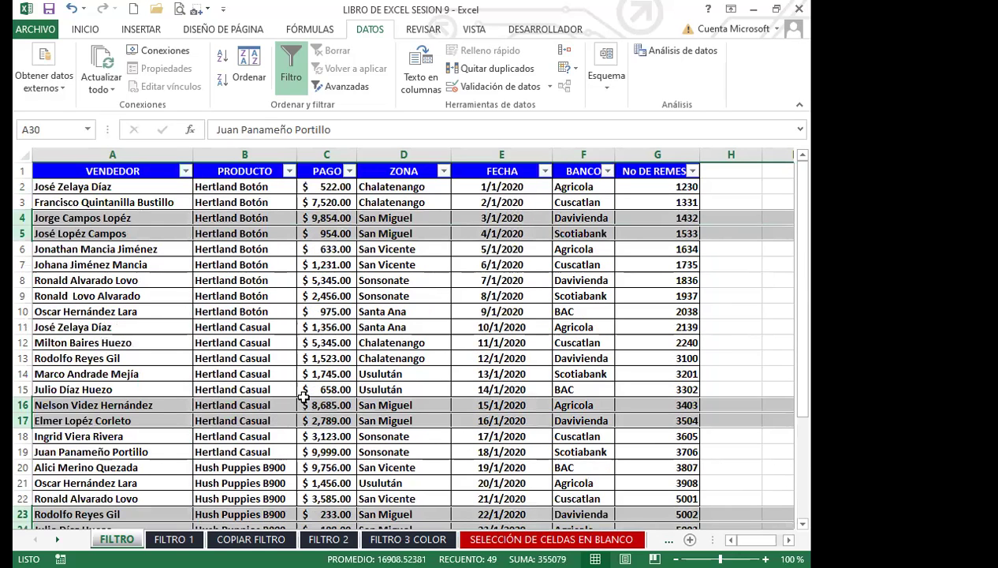
pyautogui.click(91, 28)
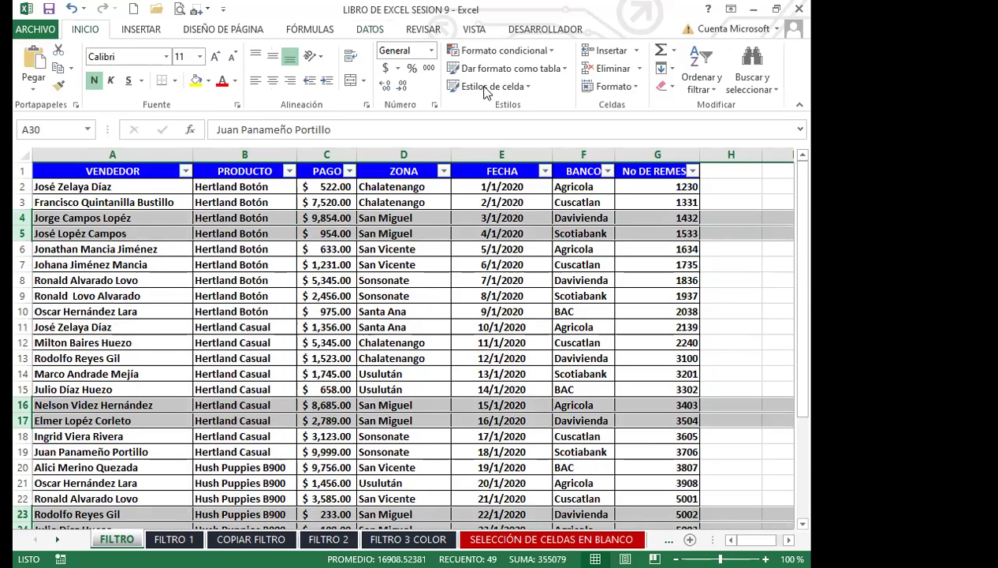
pyautogui.click(631, 85)
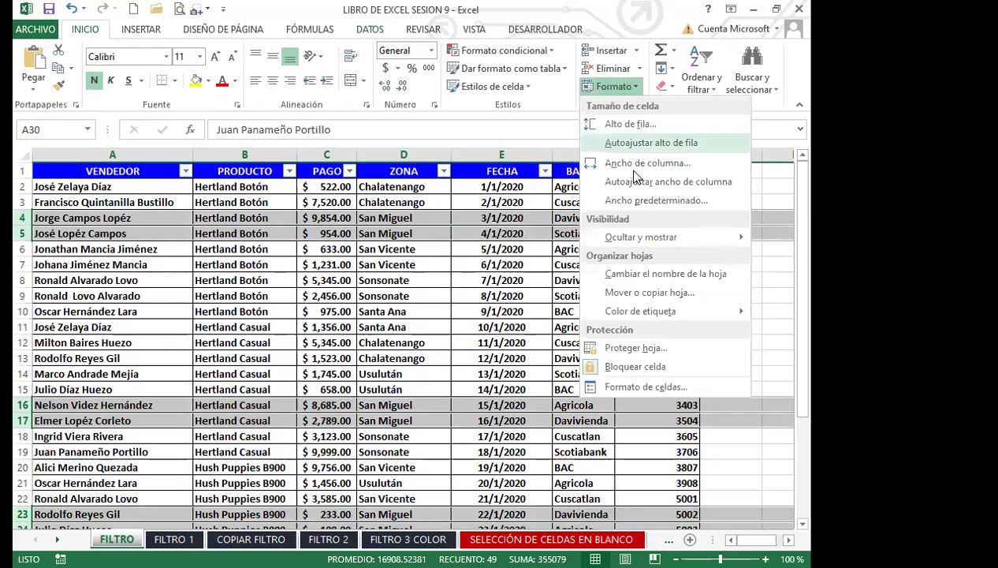
pyautogui.moveTo(635, 239)
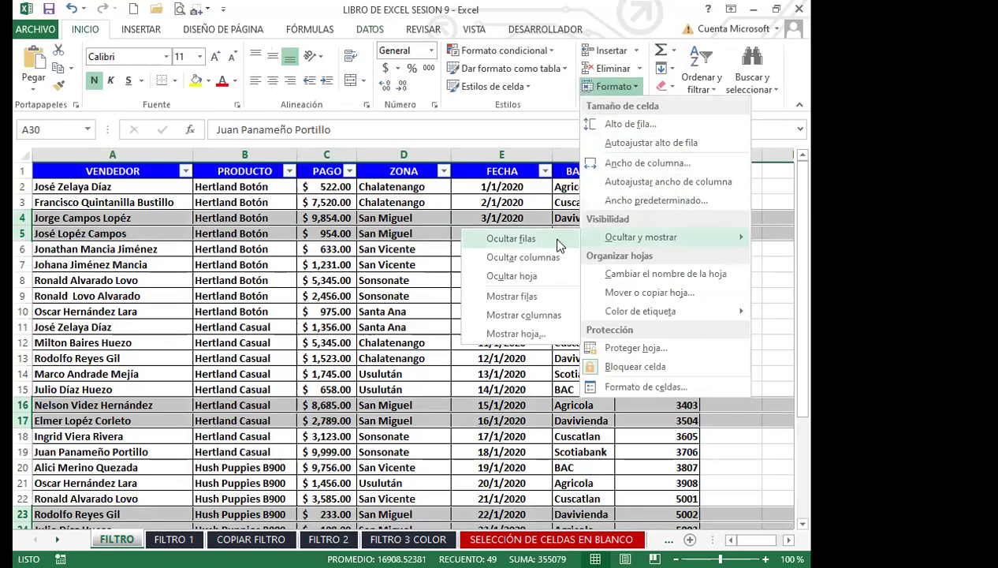
pyautogui.click(518, 235)
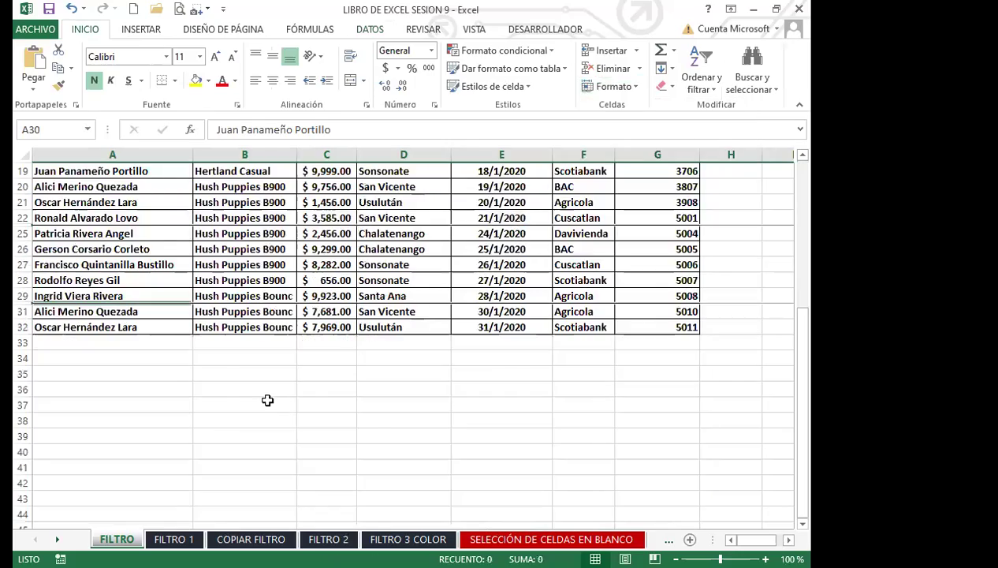
# Examine the rows left in the table down to row 32, checking the ZONA and VENDEDOR columns
pyautogui.scroll(5, 267, 394)
pyautogui.click(199, 402)
pyautogui.scroll(-3, 229, 378)
pyautogui.scroll(4, 247, 352)
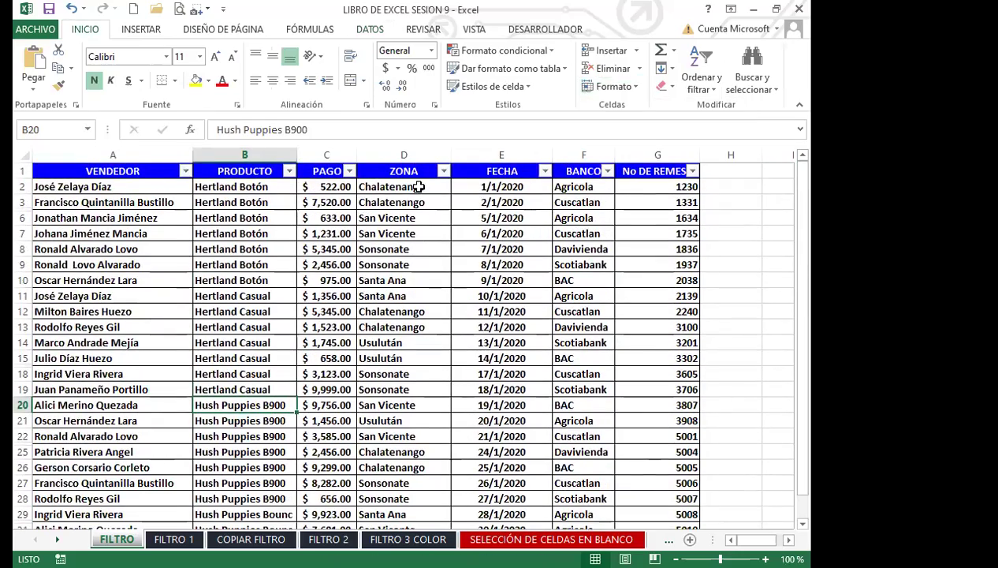
pyautogui.scroll(-2, 418, 457)
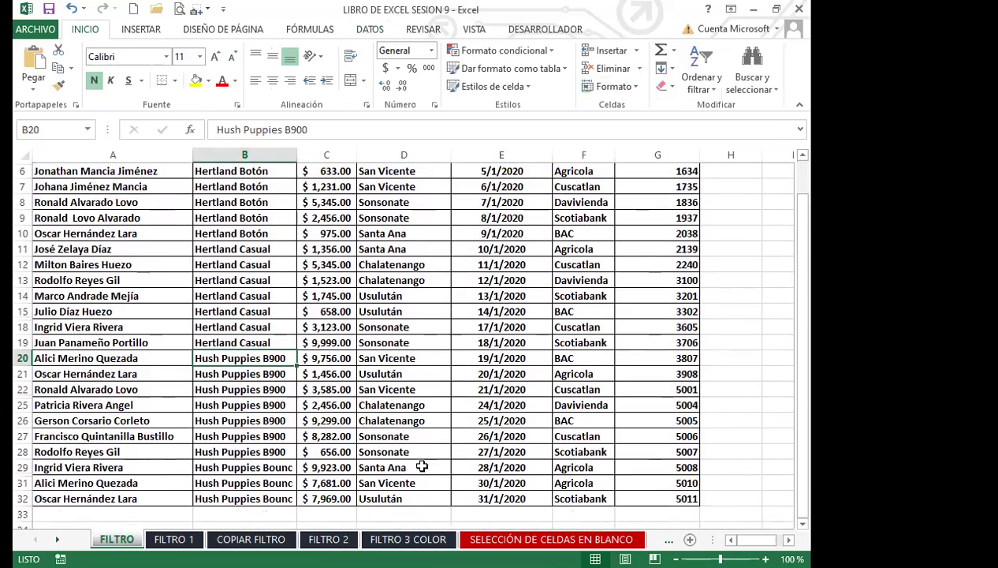
pyautogui.scroll(3, 424, 461)
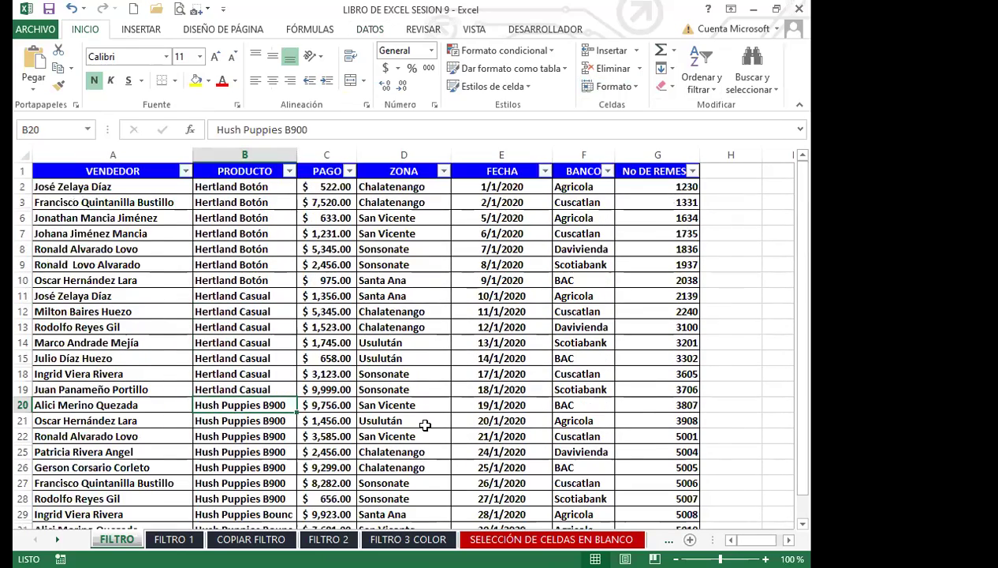
pyautogui.click(425, 357)
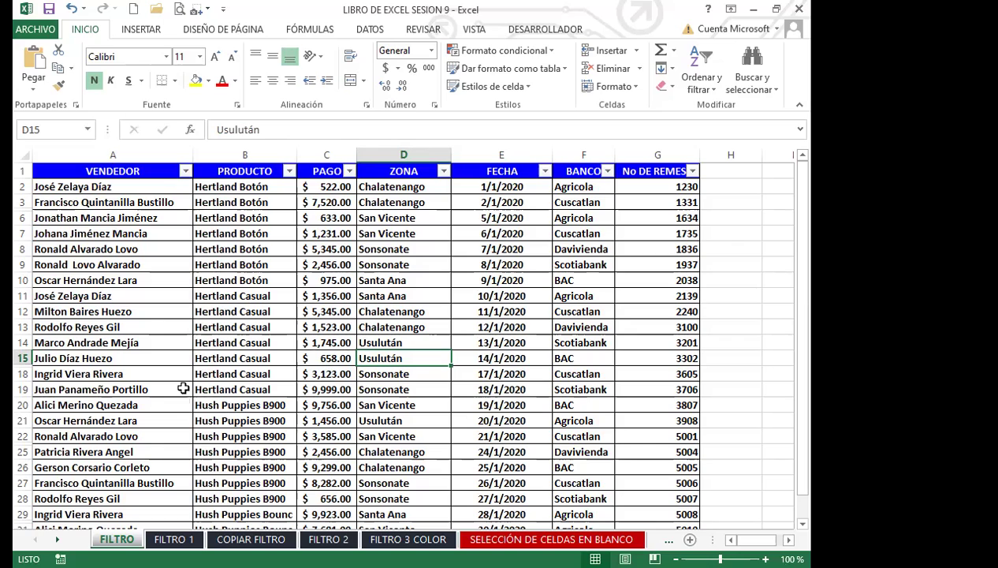
pyautogui.click(120, 406)
pyautogui.scroll(-2, 187, 470)
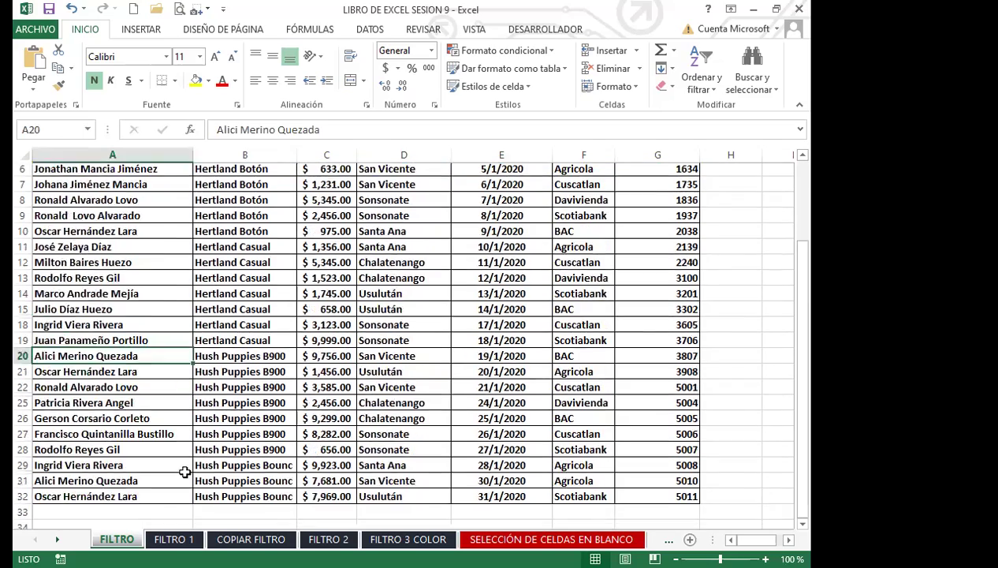
pyautogui.scroll(3, 267, 459)
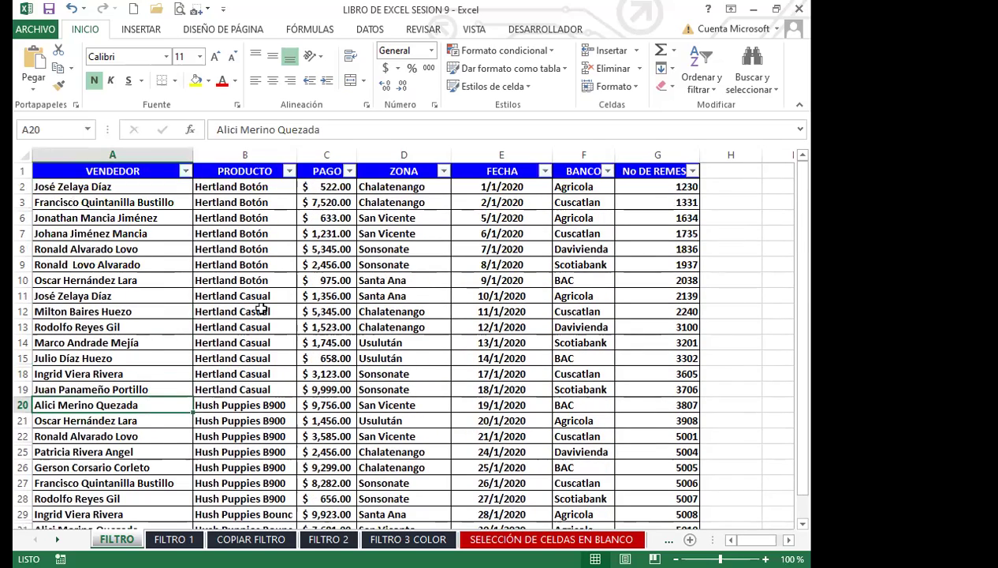
pyautogui.click(318, 325)
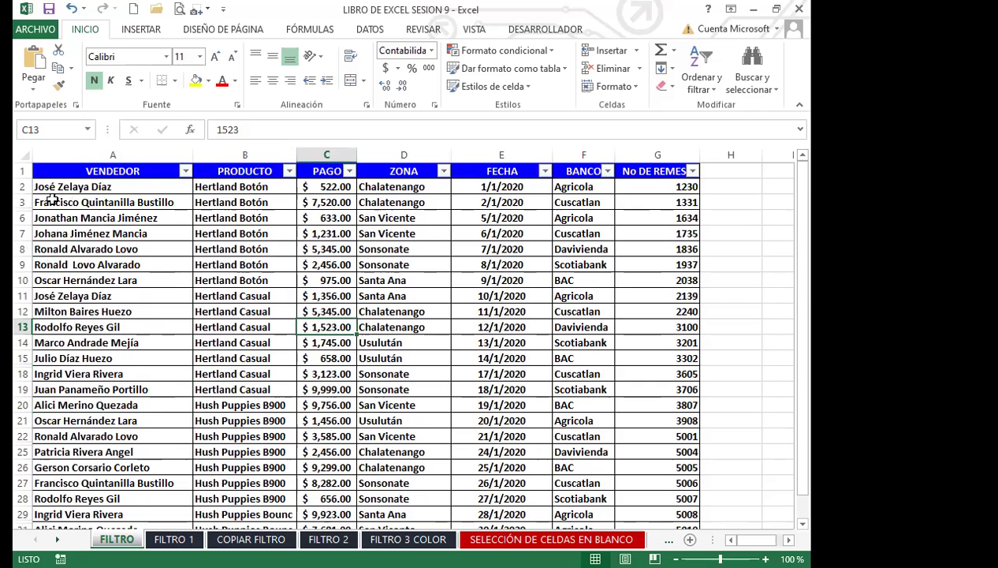
# Select the table's rows from row 2 to the last one and unhide the hidden rows
pyautogui.moveTo(24, 186); pyautogui.dragTo(22, 203)
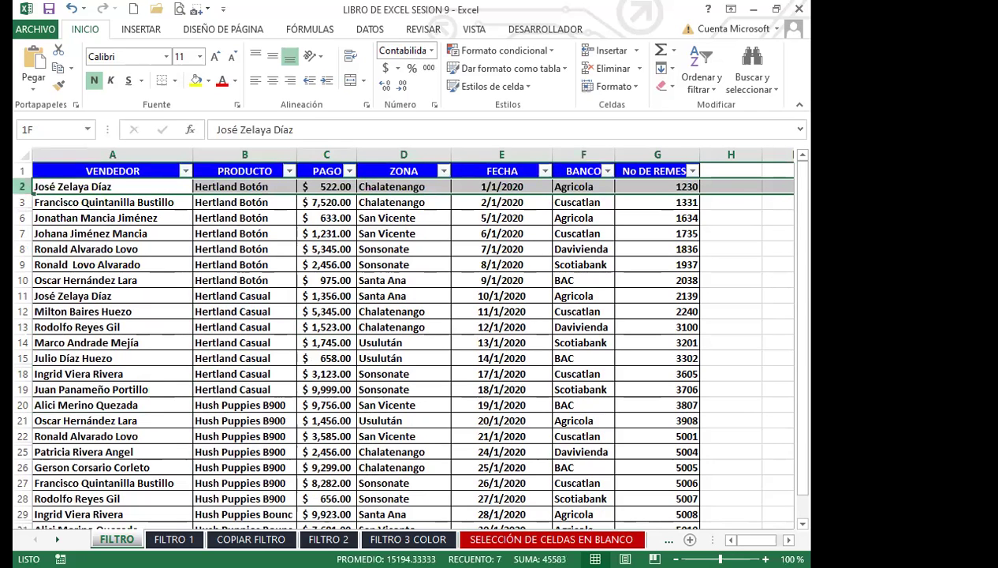
pyautogui.hotkey('ctrl', 'shift', 'End')
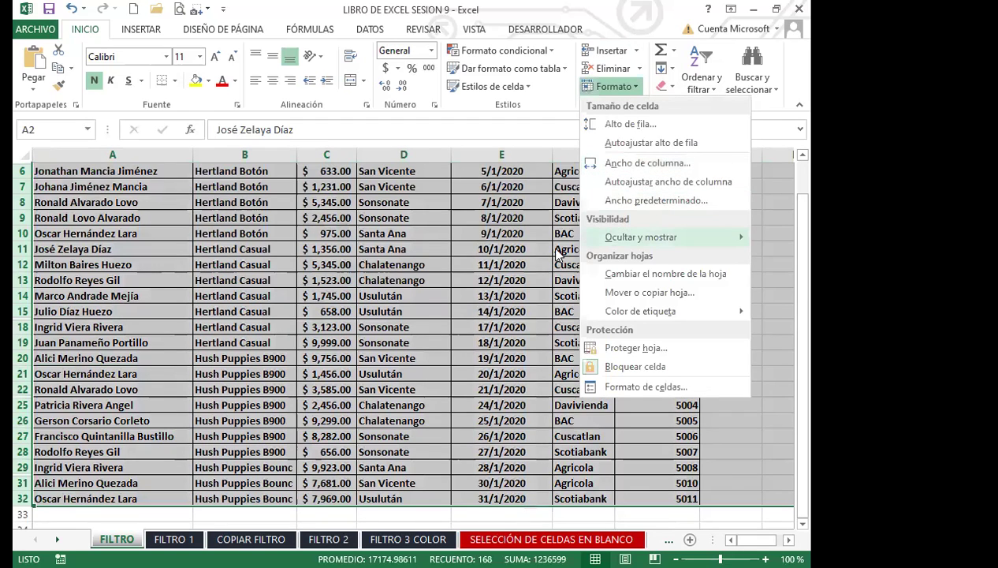
pyautogui.moveTo(633, 238)
pyautogui.click(506, 294)
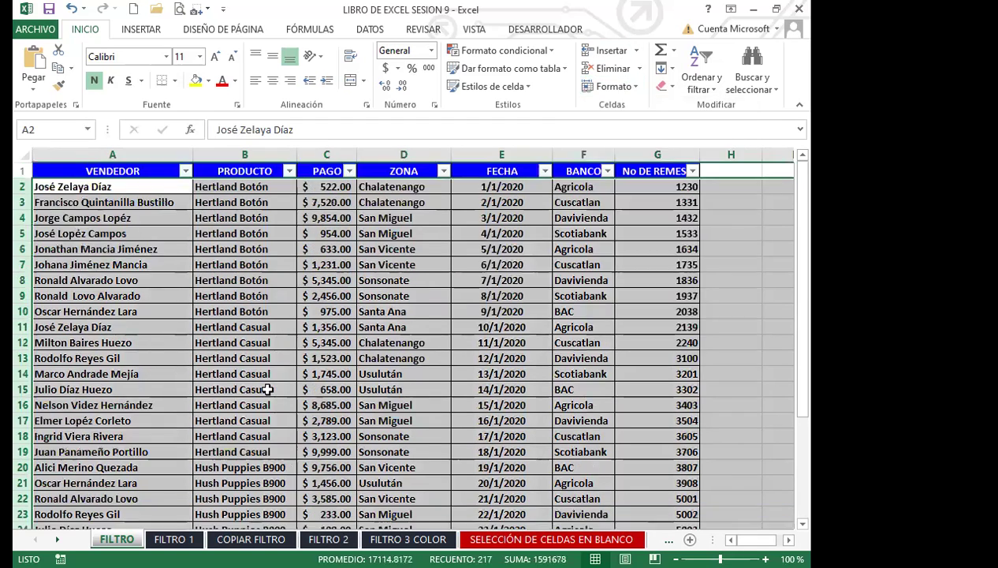
pyautogui.click(260, 388)
pyautogui.click(397, 233)
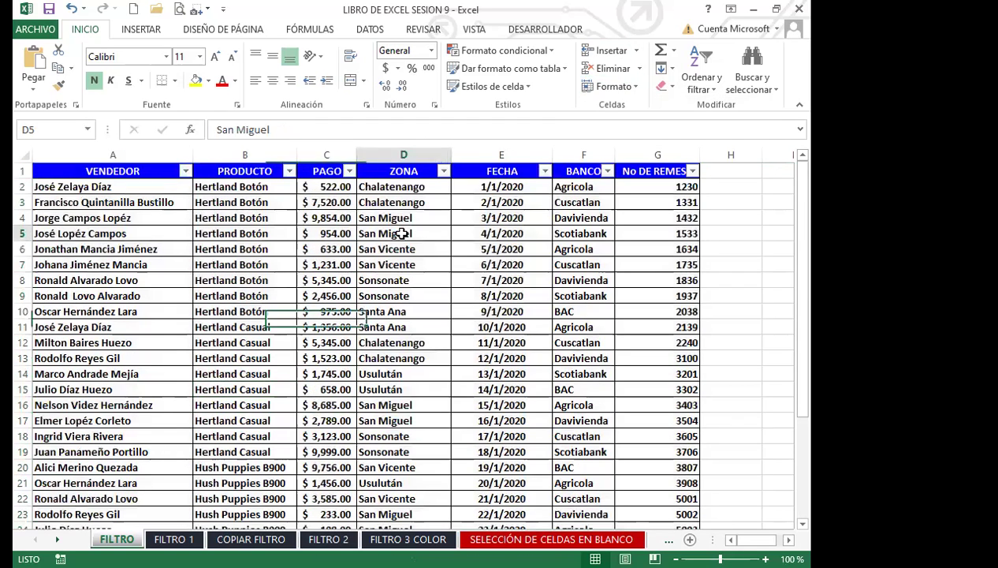
pyautogui.click(391, 339)
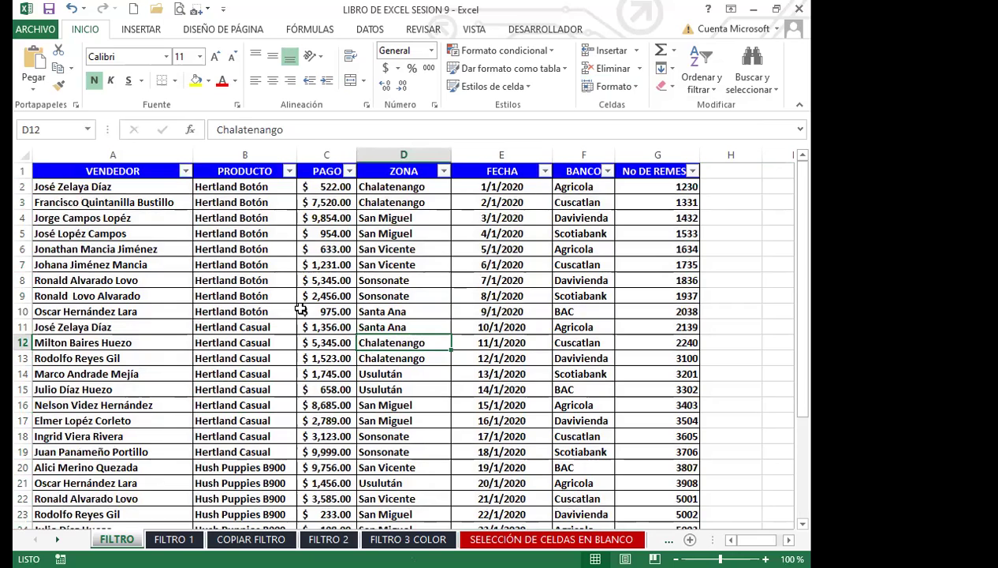
# Filter the ZONA column to exclude San Miguel and Santa Ana
pyautogui.click(443, 171)
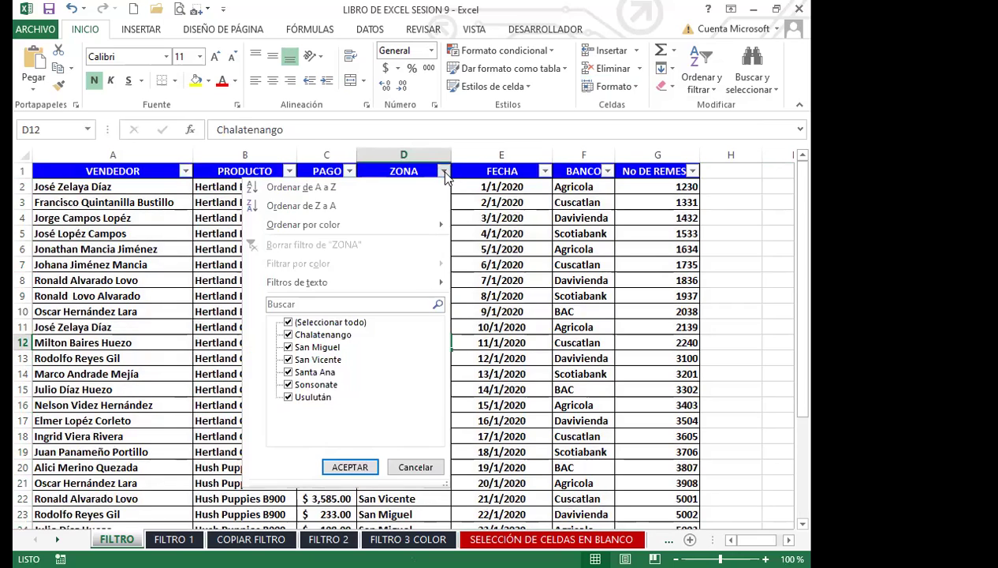
pyautogui.click(292, 348)
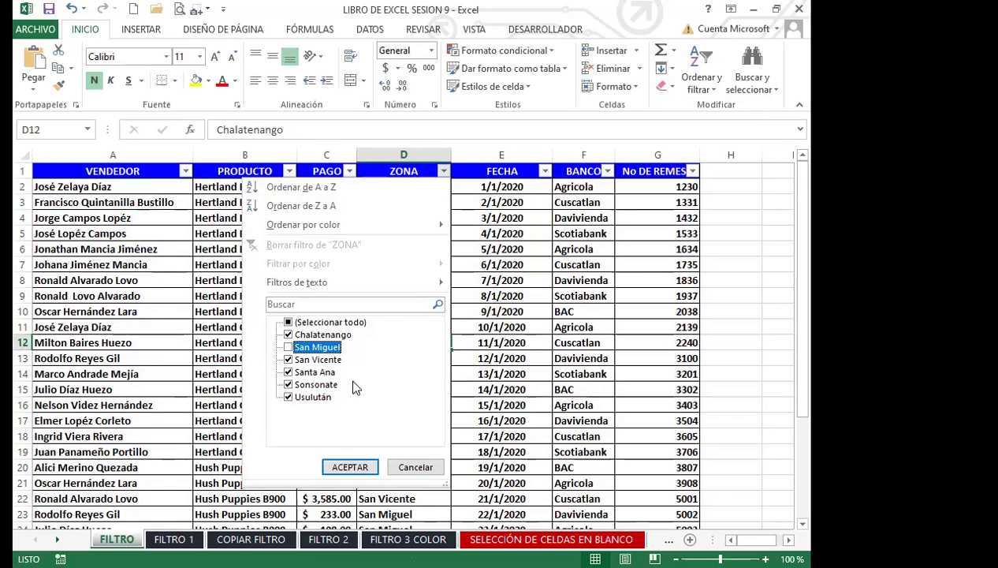
pyautogui.click(289, 372)
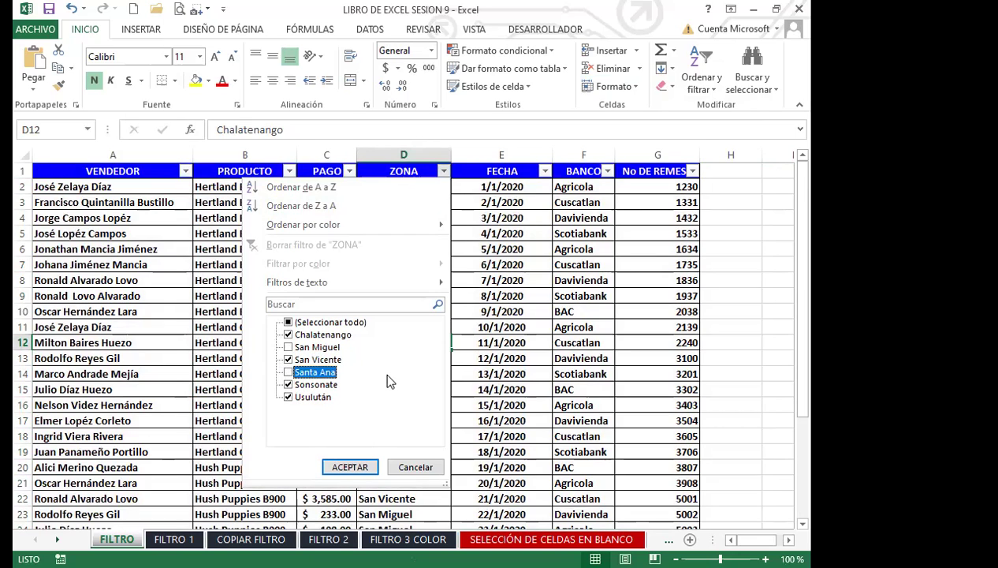
pyautogui.click(351, 465)
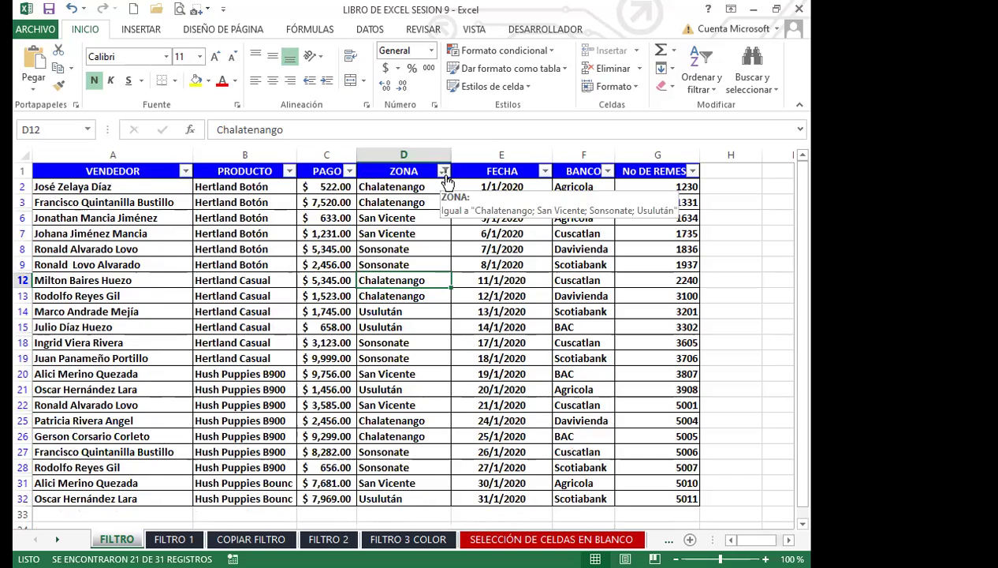
# Filter the BANCO column to show only Agricola and Davivienda
pyautogui.click(373, 29)
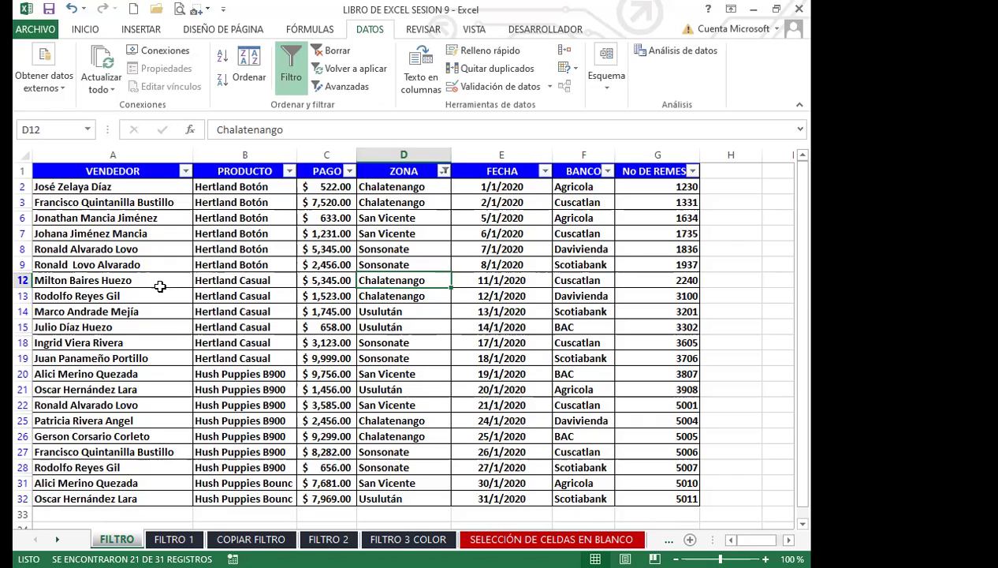
pyautogui.click(134, 308)
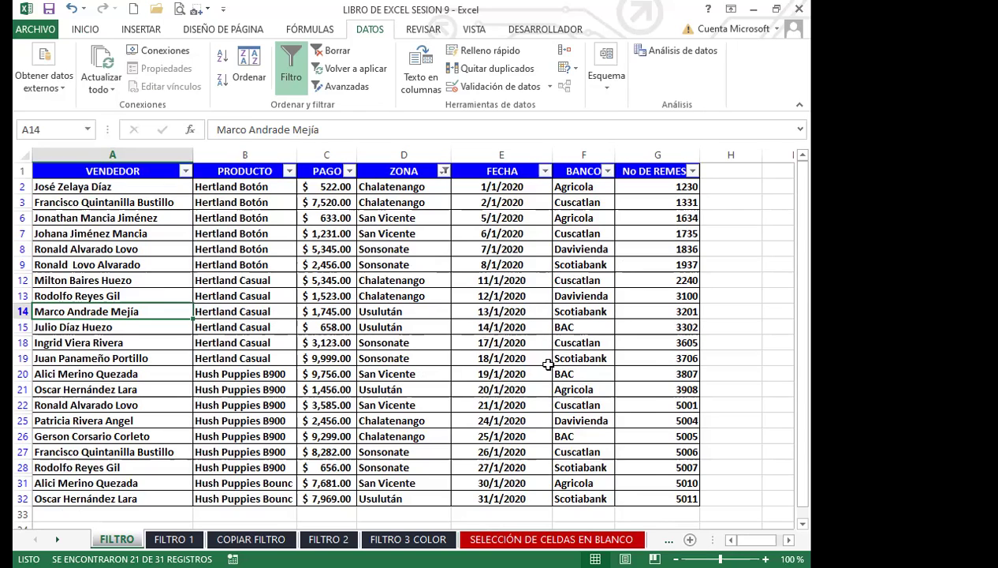
pyautogui.click(607, 170)
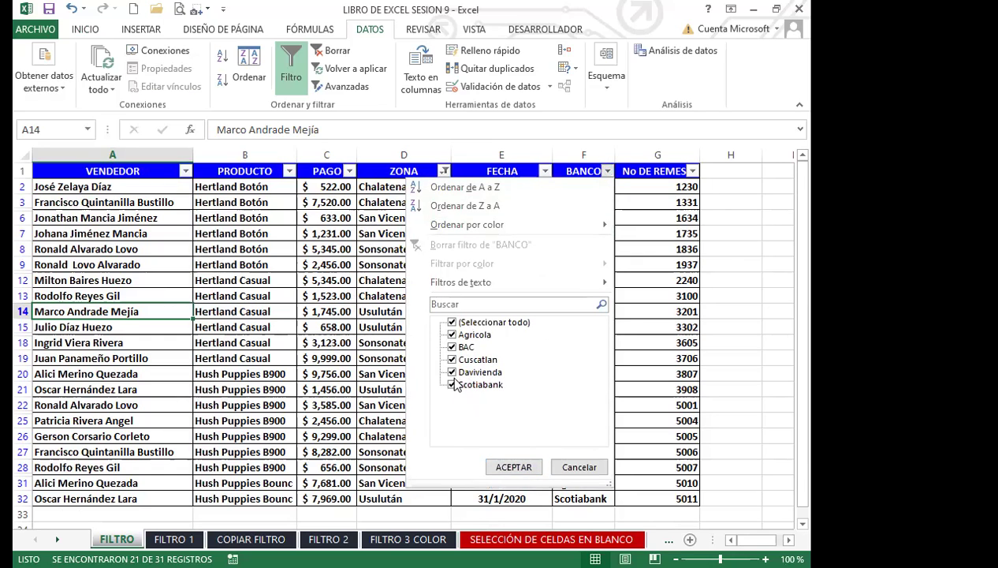
pyautogui.click(451, 322)
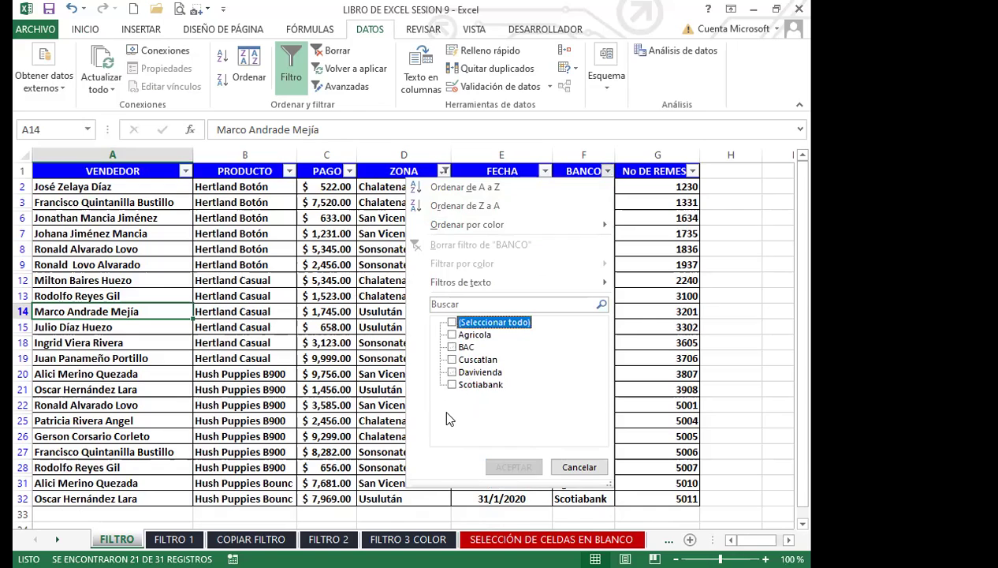
pyautogui.click(452, 334)
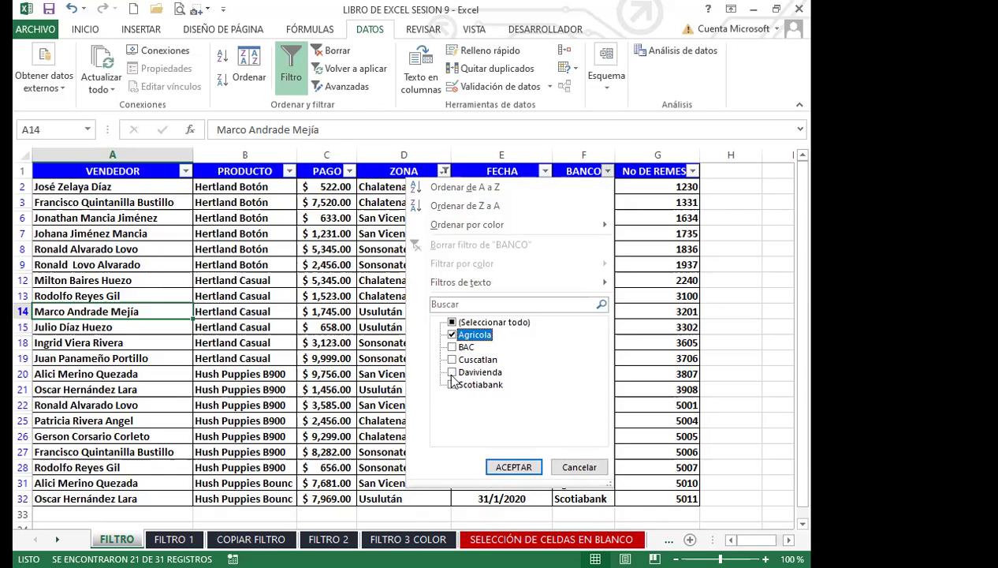
pyautogui.click(451, 372)
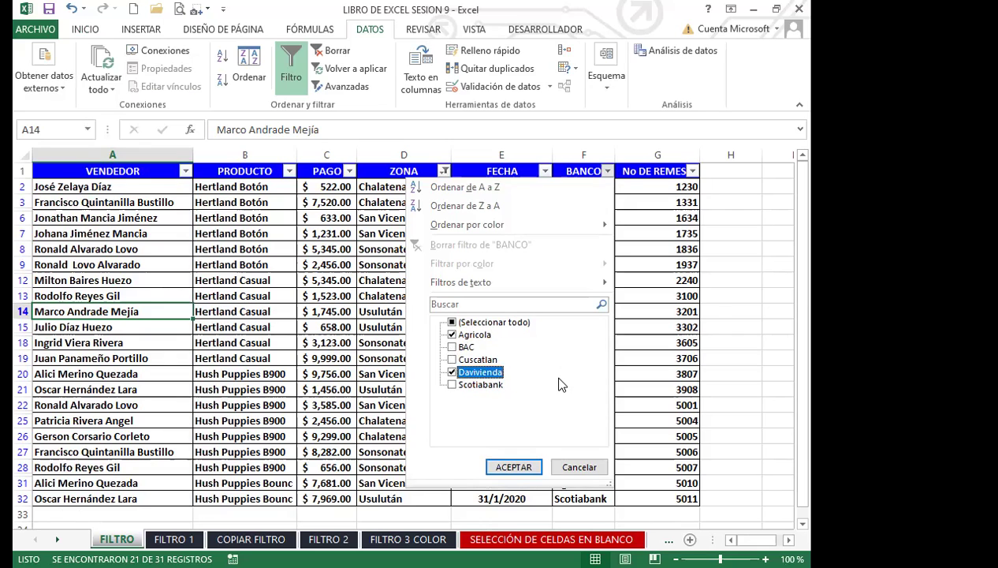
pyautogui.click(513, 467)
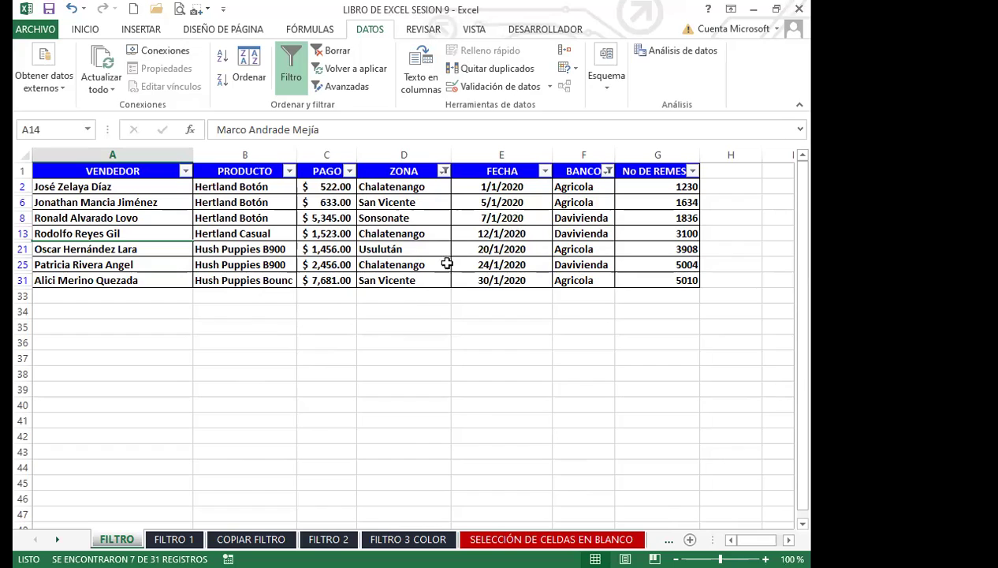
# Filter the PRODUCTO column to exclude Hush Puppies Bounc
pyautogui.click(290, 171)
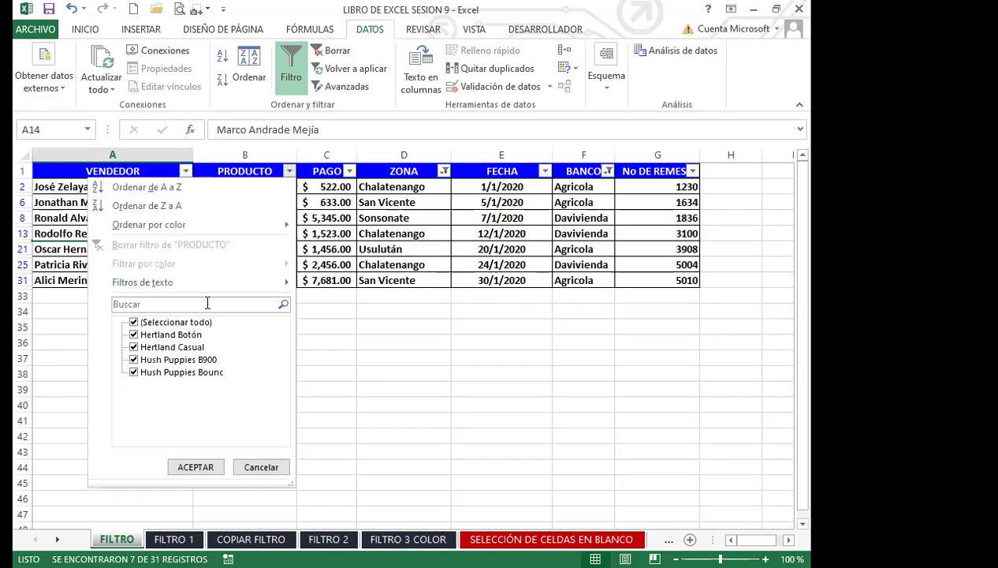
pyautogui.click(133, 372)
pyautogui.click(197, 466)
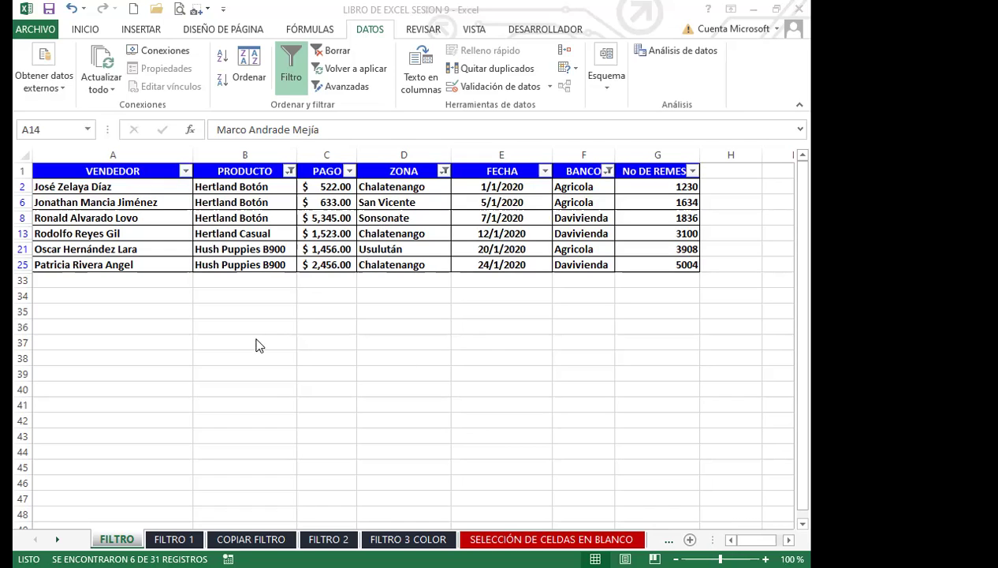
# Turn off the table's filters and look through the full unfiltered list of sales records
pyautogui.click(295, 71)
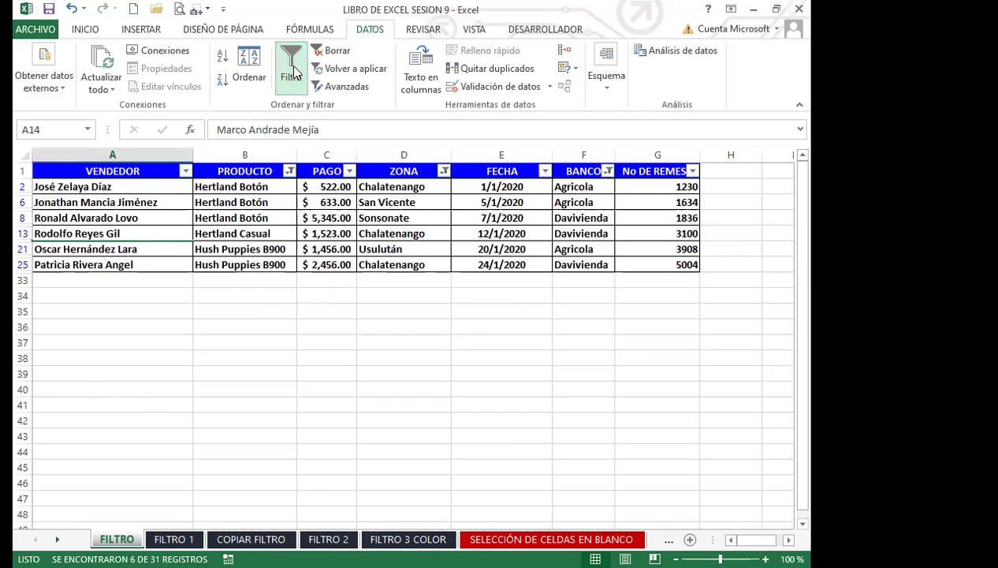
pyautogui.click(293, 71)
pyautogui.click(464, 339)
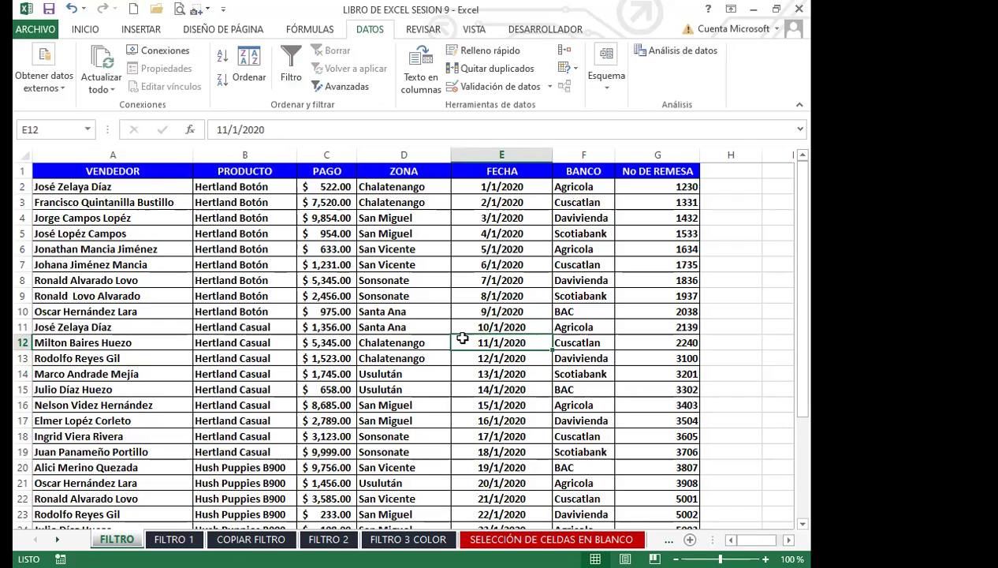
pyautogui.scroll(-4, 349, 385)
pyautogui.scroll(-3, 349, 384)
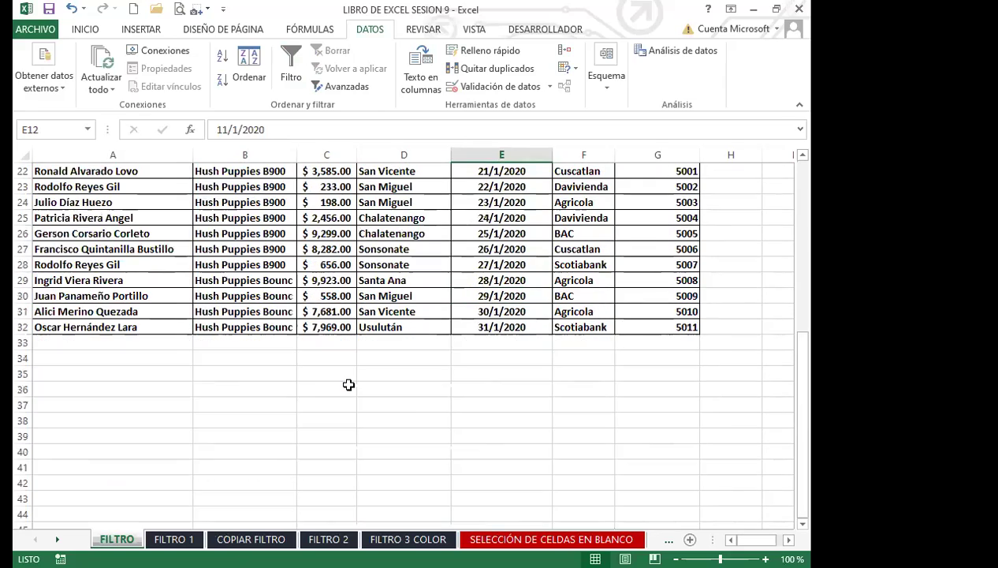
pyautogui.scroll(7, 348, 385)
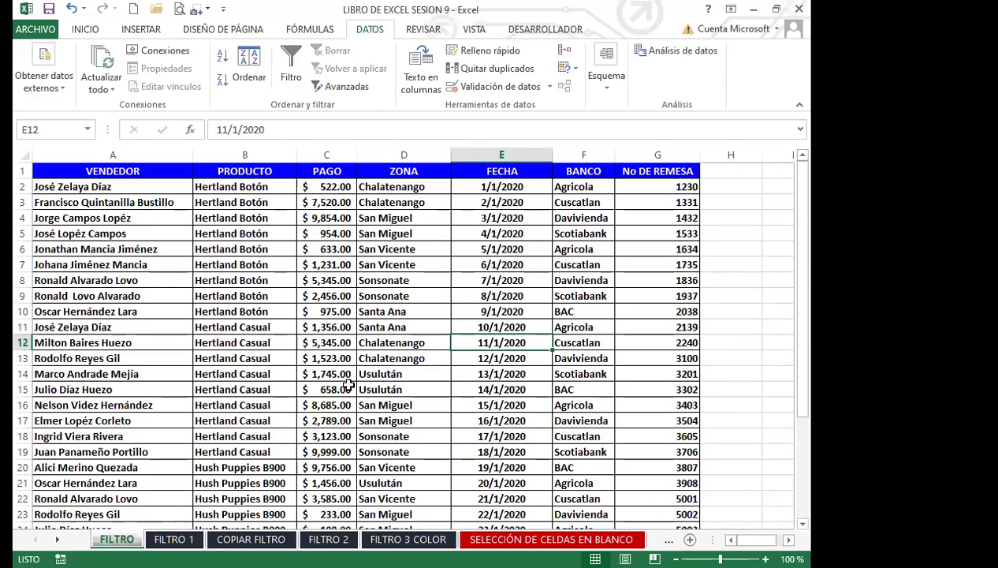
pyautogui.scroll(-9, 349, 385)
pyautogui.scroll(4, 343, 373)
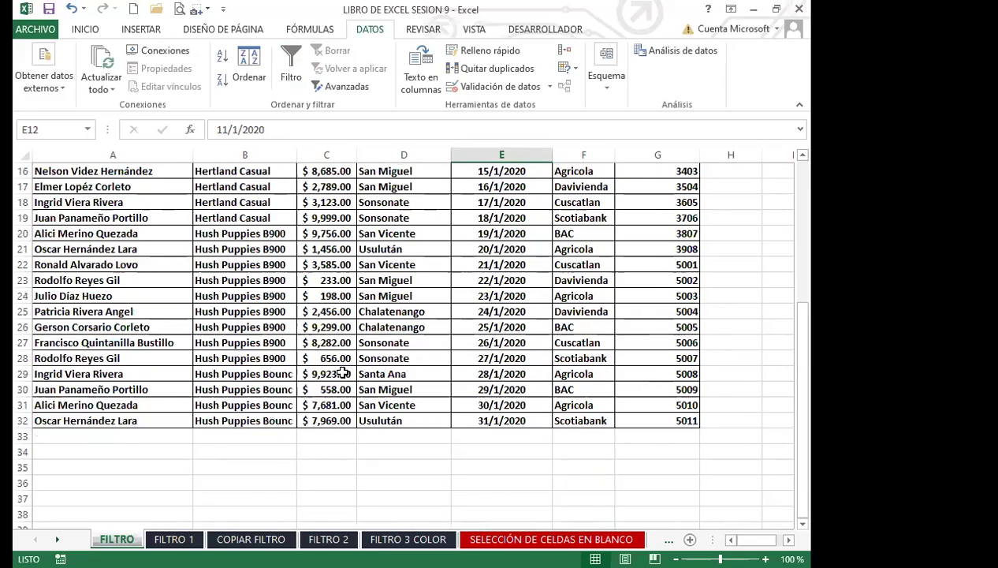
pyautogui.scroll(5, 343, 373)
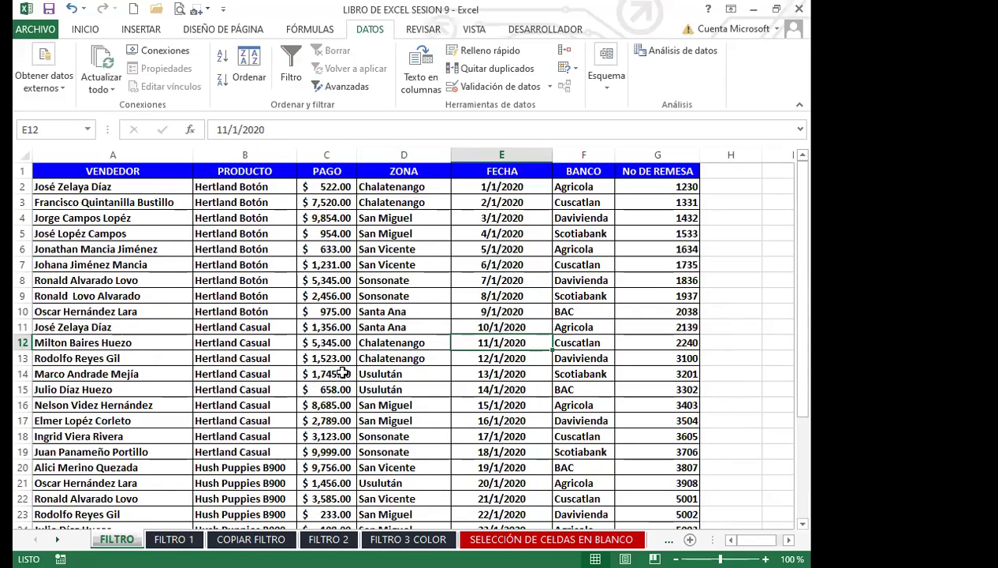
pyautogui.click(343, 373)
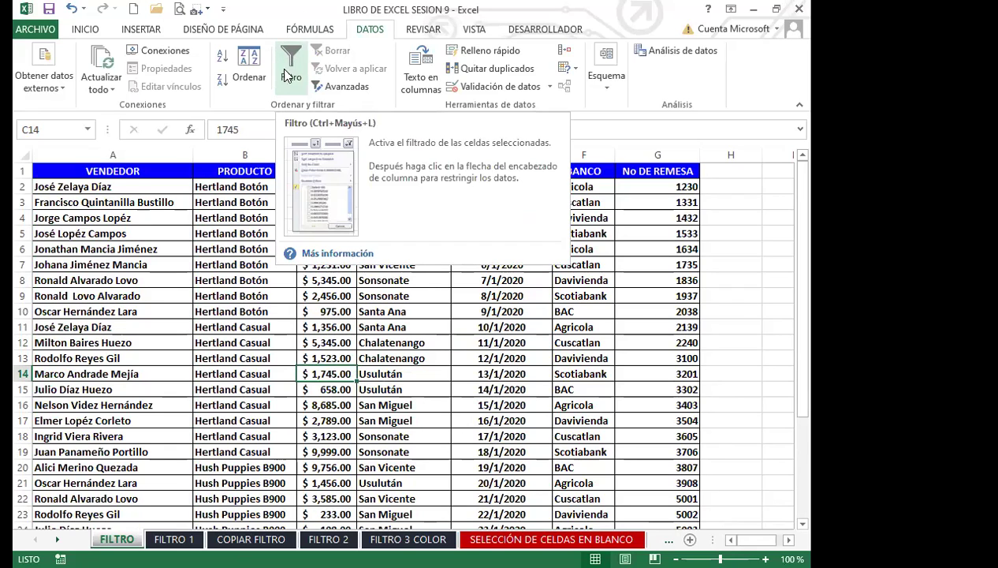
pyautogui.click(246, 249)
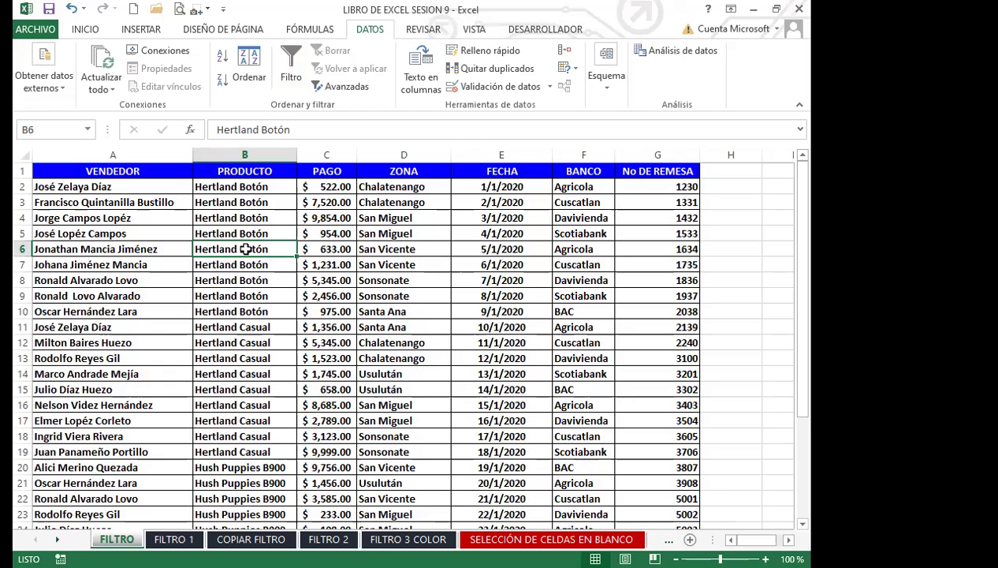
# Undo the removal of the filters on the sales table
pyautogui.click(71, 8)
pyautogui.click(503, 321)
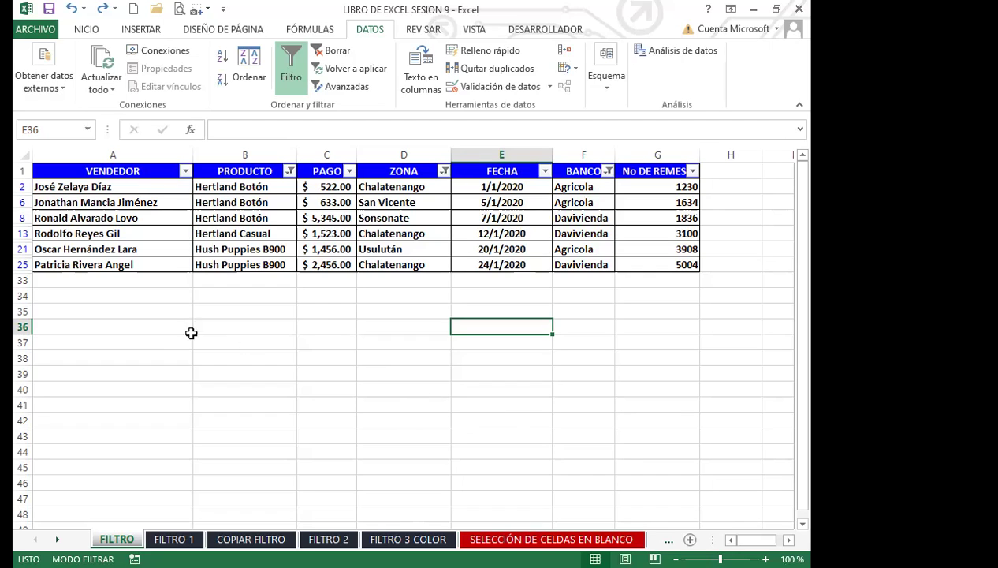
# Paste the copied screenshot at cell A36 and delete the pasted image
pyautogui.click(168, 325)
pyautogui.click(84, 29)
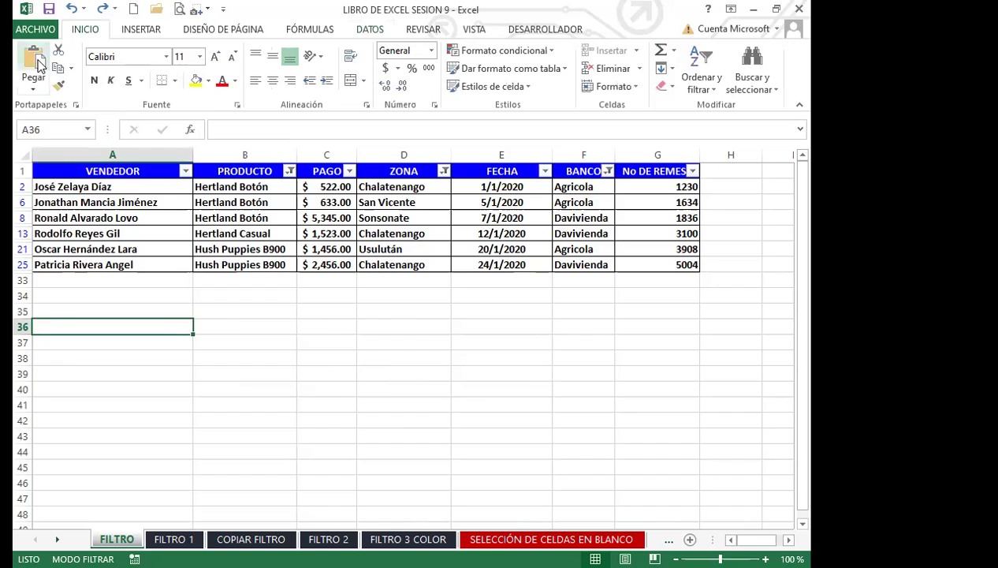
pyautogui.click(34, 62)
pyautogui.scroll(-20, 524, 390)
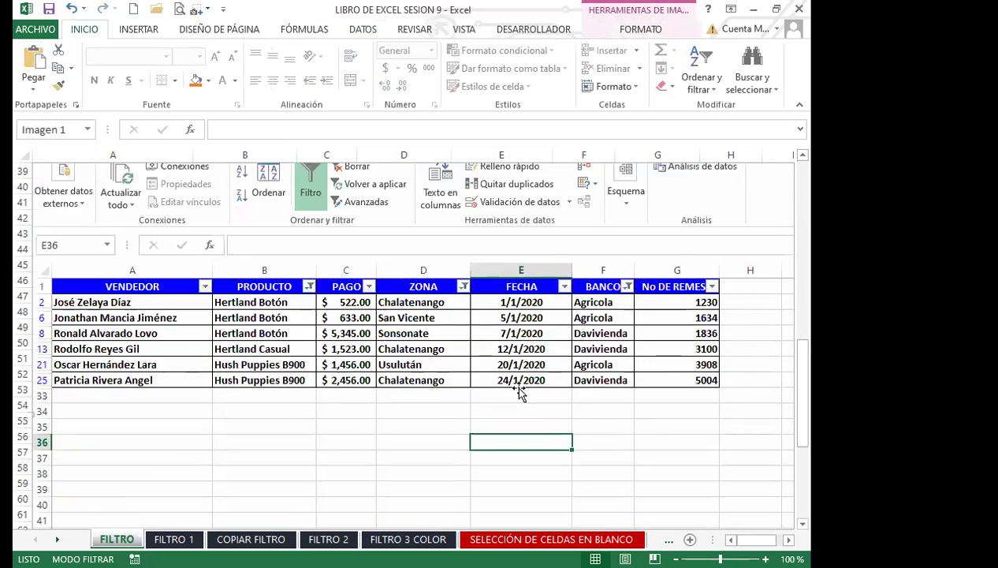
pyautogui.scroll(3, 533, 395)
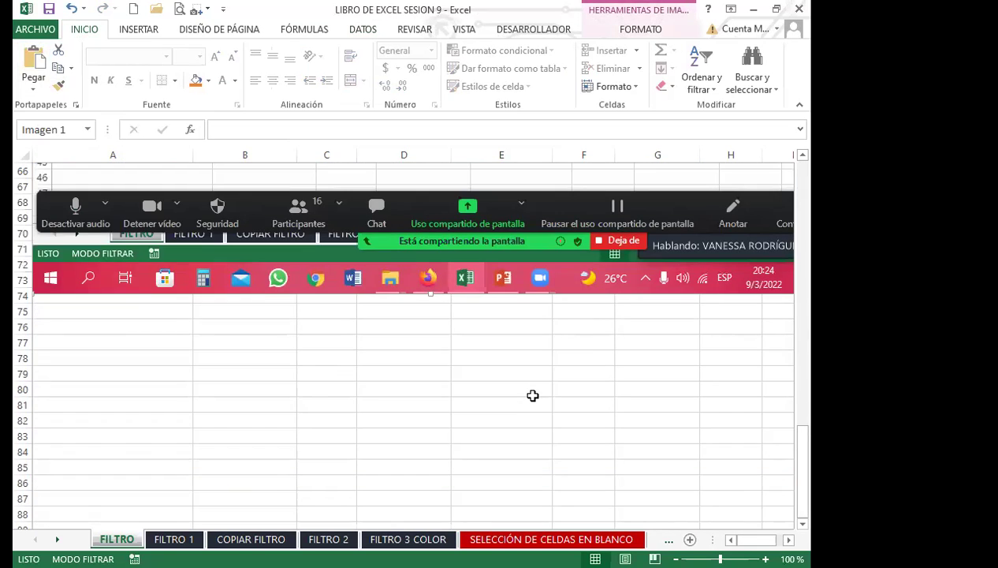
pyautogui.scroll(10, 524, 386)
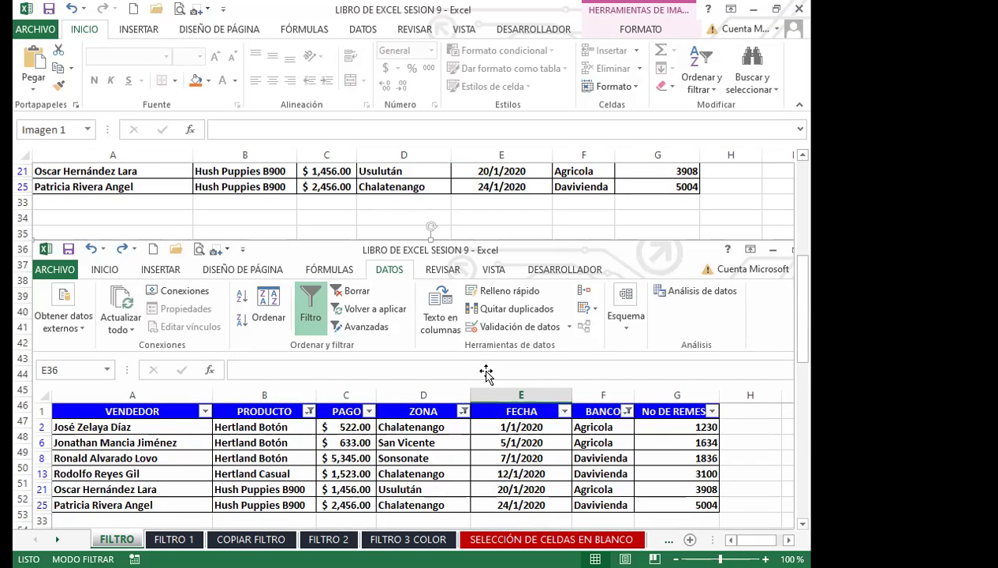
pyautogui.press('Delete')
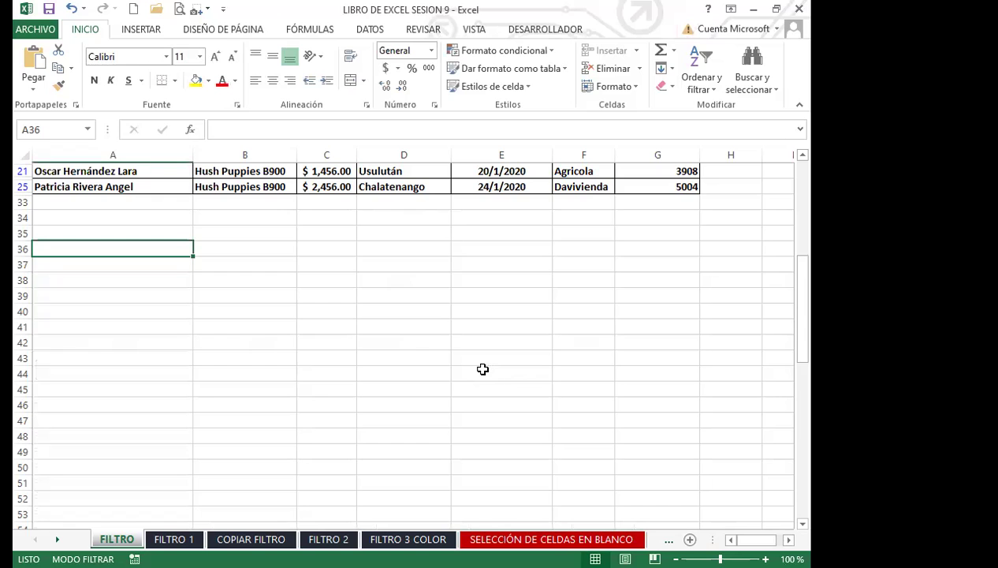
pyautogui.scroll(2, 483, 367)
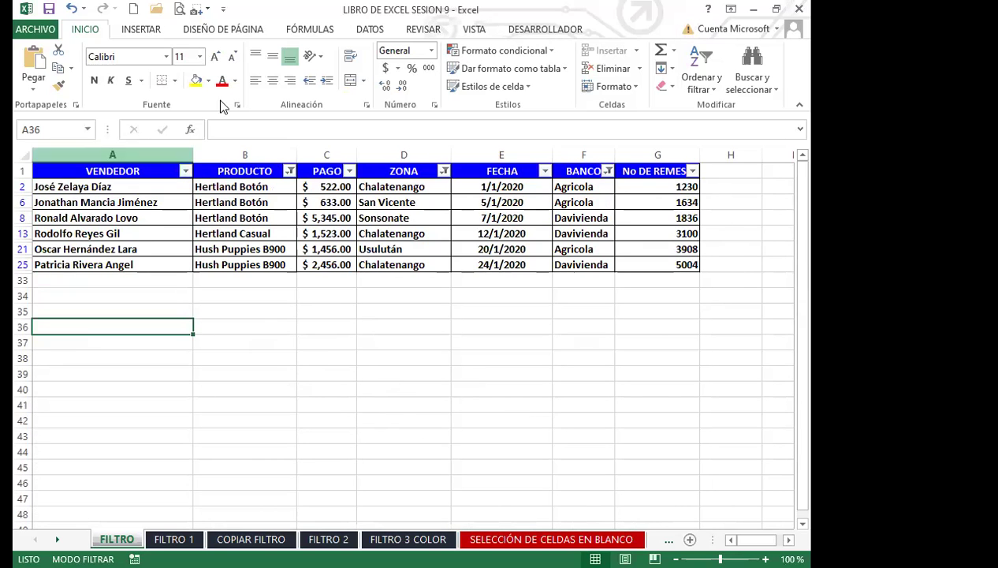
# Place the screenshot below the table again and crop its upper part down to the captured column letters
pyautogui.click(113, 154)
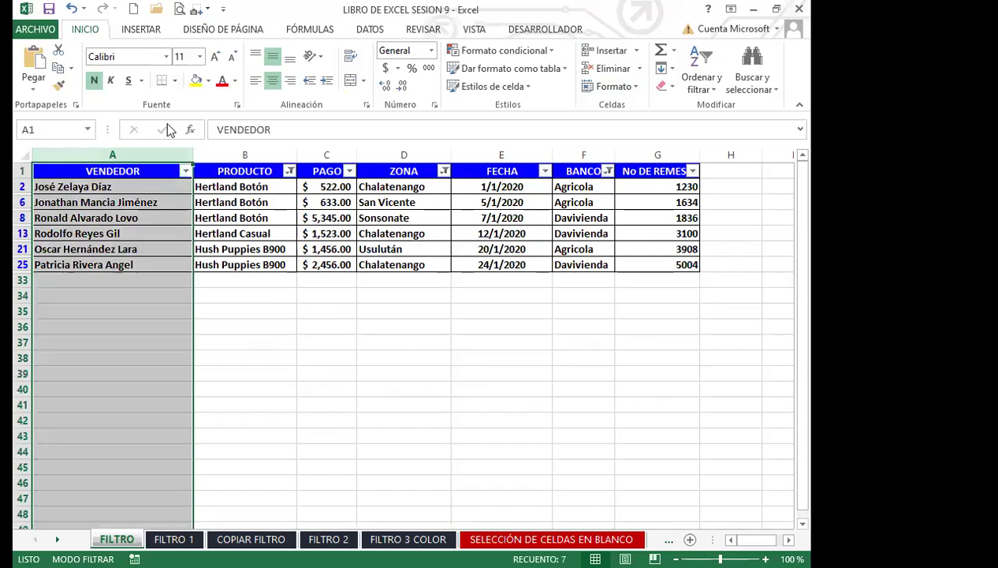
pyautogui.click(231, 339)
pyautogui.hotkey('ctrl', 'v')
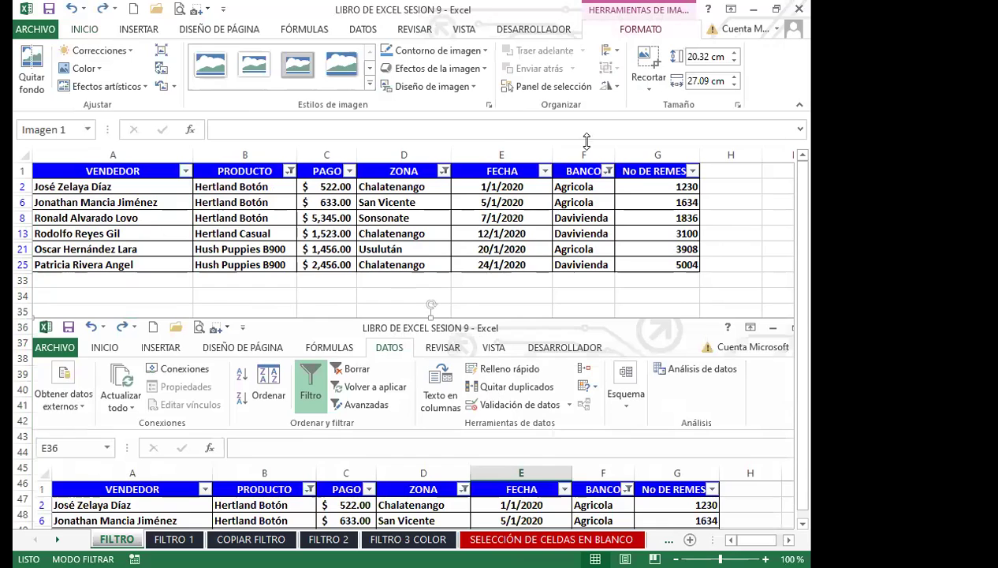
pyautogui.click(648, 70)
pyautogui.moveTo(430, 319); pyautogui.dragTo(433, 442)
pyautogui.scroll(-1, 433, 442)
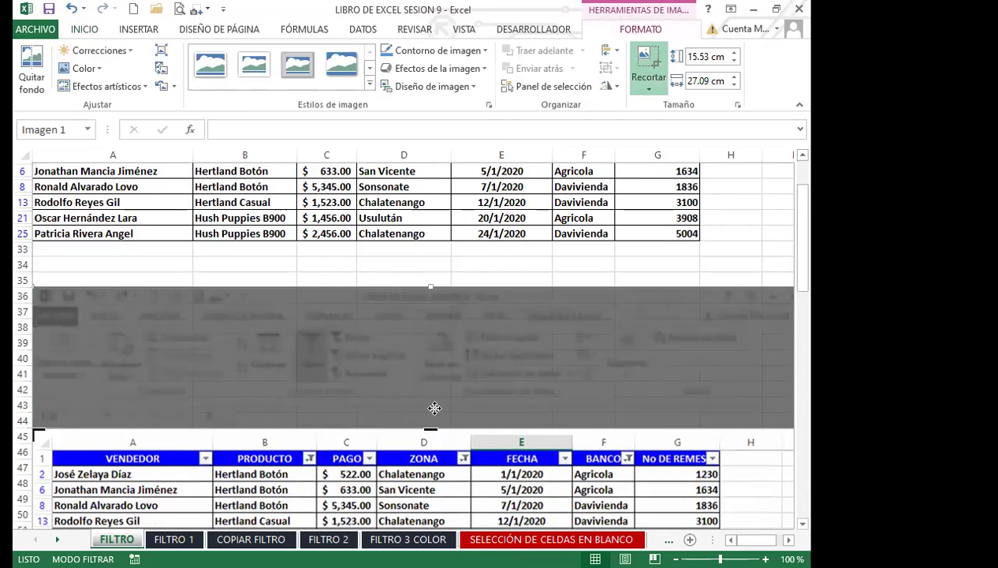
pyautogui.scroll(-1, 451, 432)
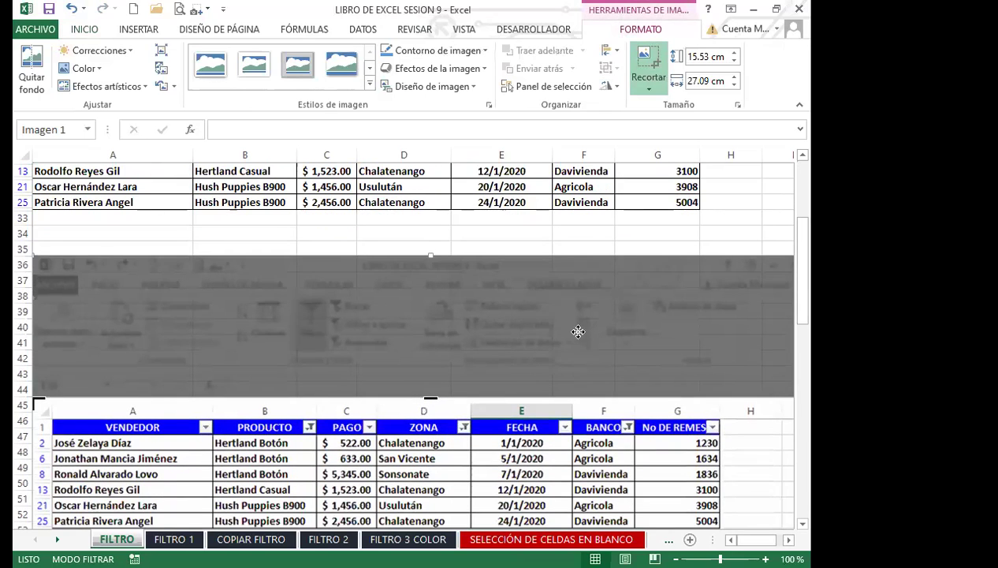
pyautogui.click(584, 246)
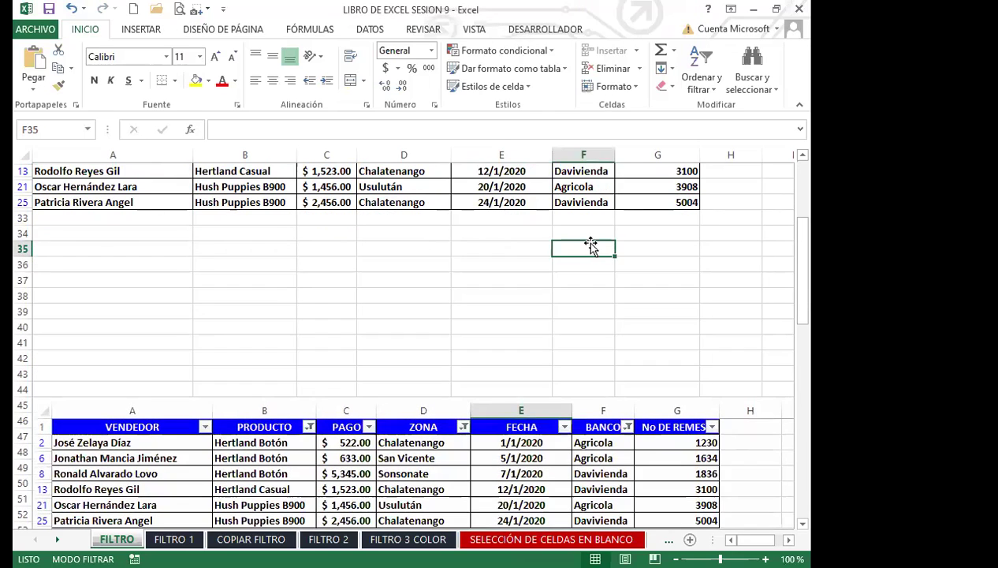
# Delete the cropped screenshot from below the table
pyautogui.click(471, 443)
pyautogui.press('Delete')
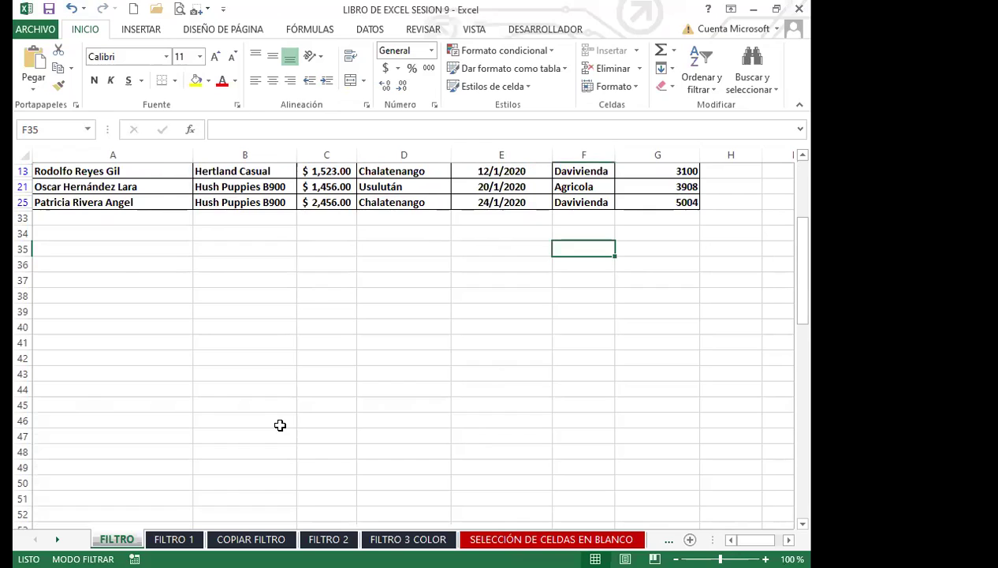
pyautogui.scroll(2, 284, 414)
pyautogui.click(452, 369)
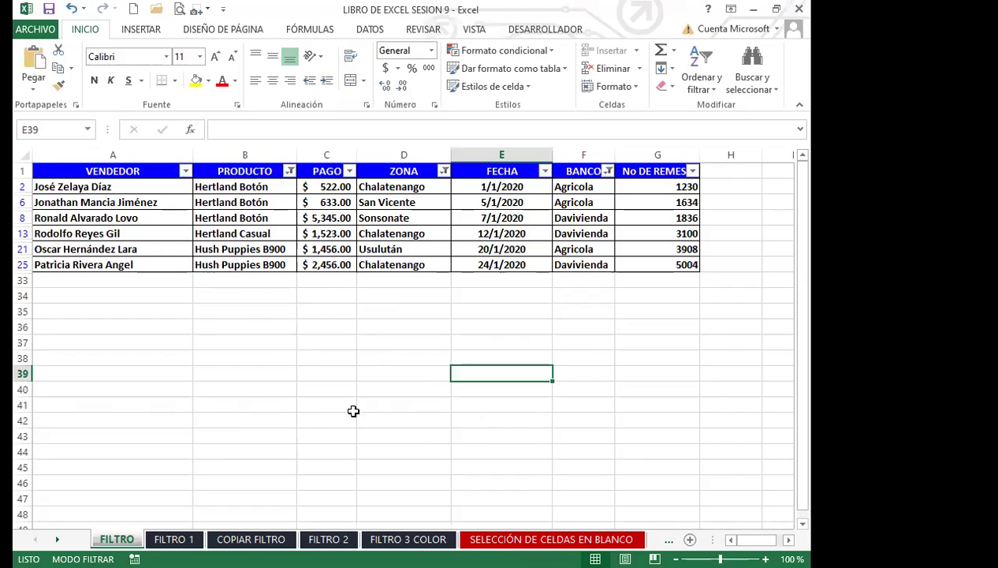
# Paste the captured image of the filtered table into the sheet and place it just below the table
pyautogui.click(207, 464)
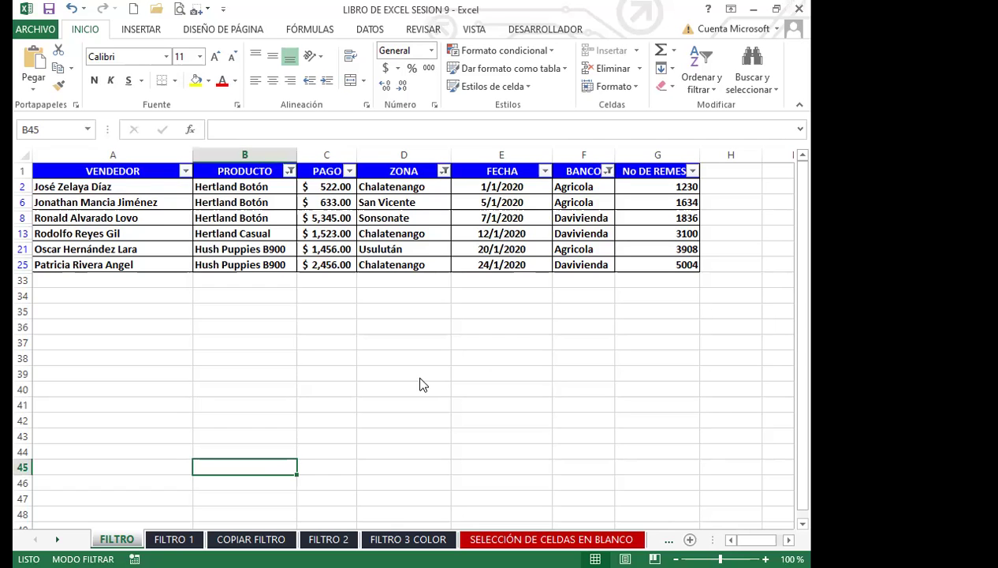
pyautogui.click(33, 84)
pyautogui.moveTo(482, 395); pyautogui.dragTo(268, 339)
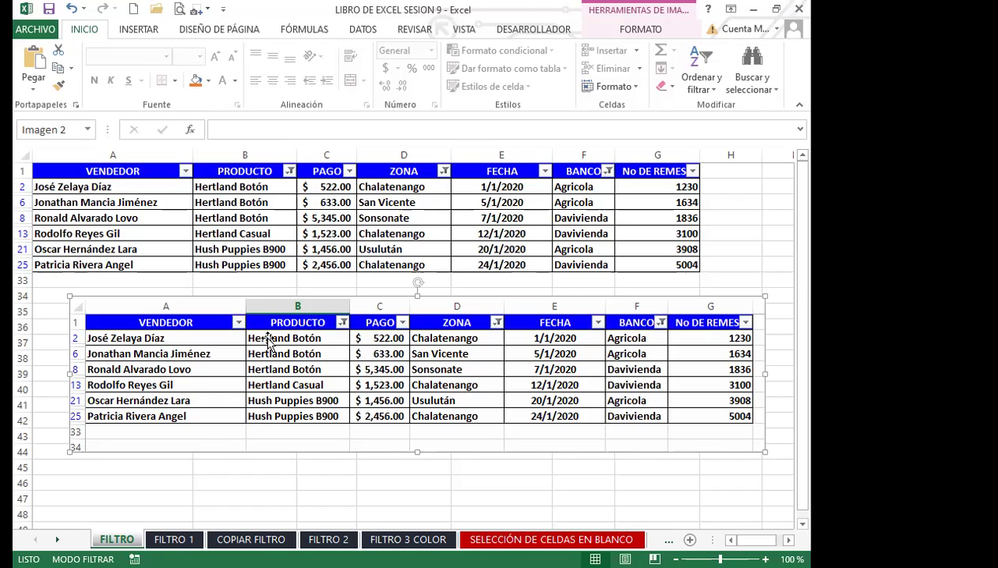
pyautogui.moveTo(481, 379); pyautogui.dragTo(460, 390)
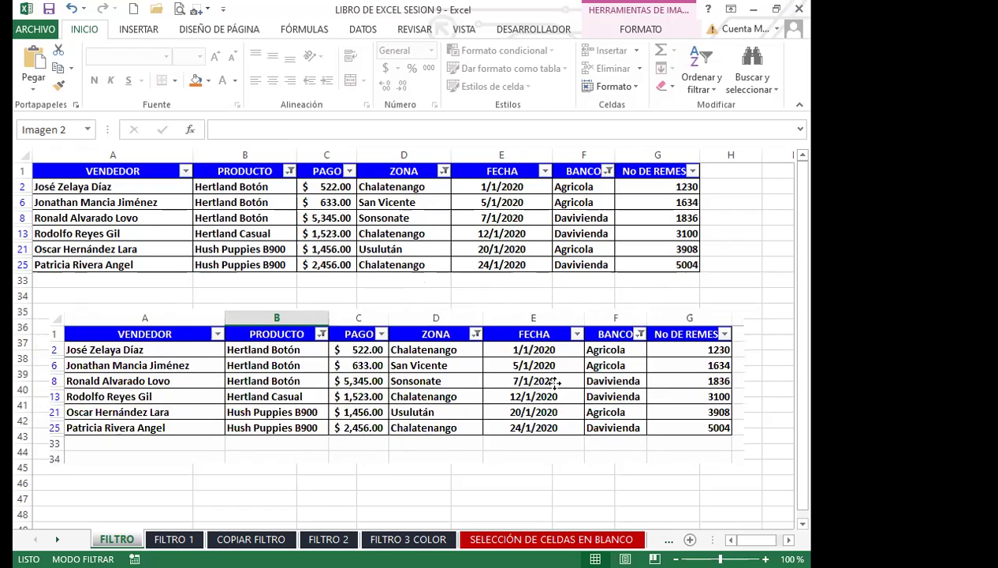
pyautogui.moveTo(555, 382); pyautogui.dragTo(552, 382)
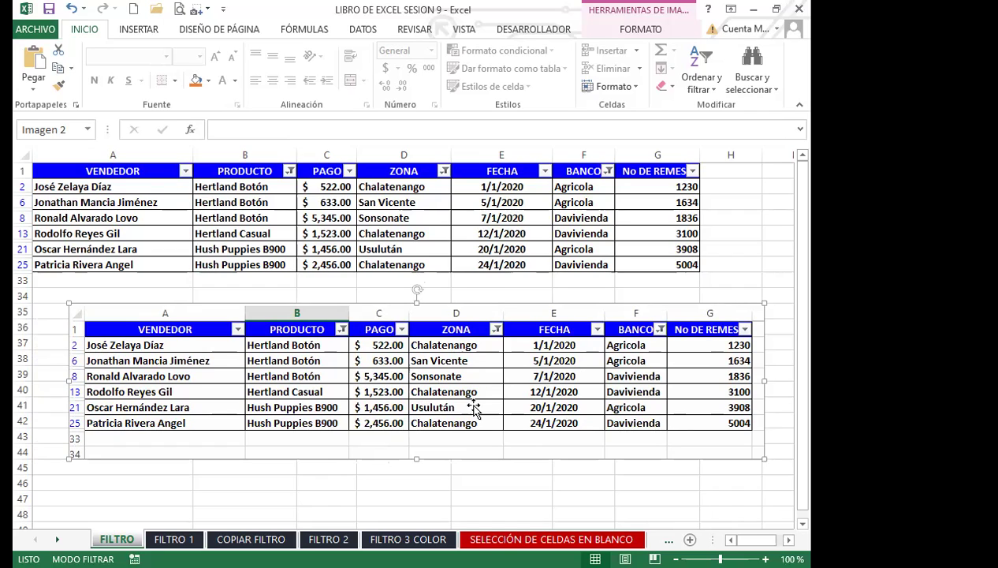
# Move the pasted table image farther down the sheet so that it starts at about row 47, and deselect it
pyautogui.moveTo(459, 407); pyautogui.dragTo(429, 453)
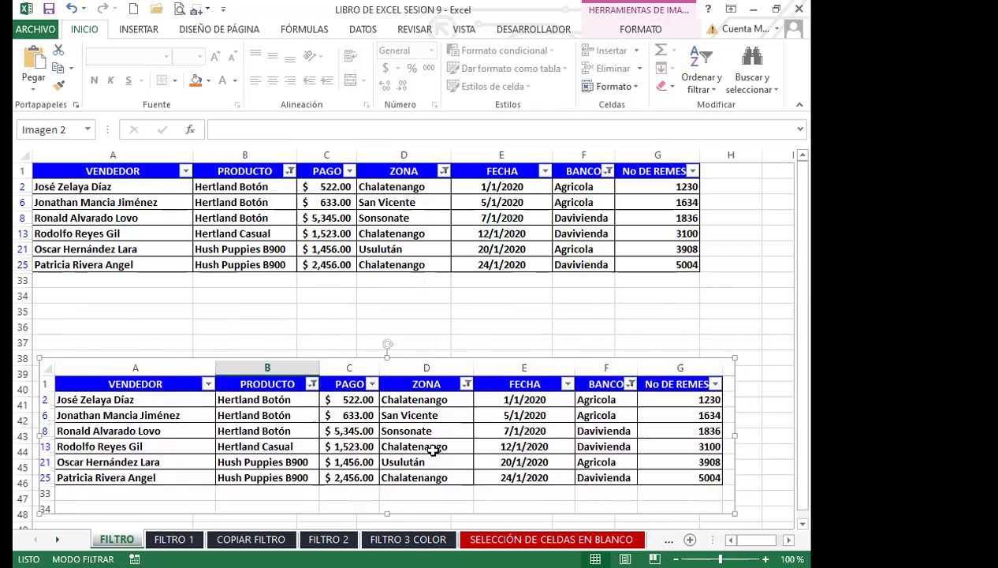
pyautogui.scroll(-3, 437, 426)
pyautogui.moveTo(418, 351); pyautogui.dragTo(411, 469)
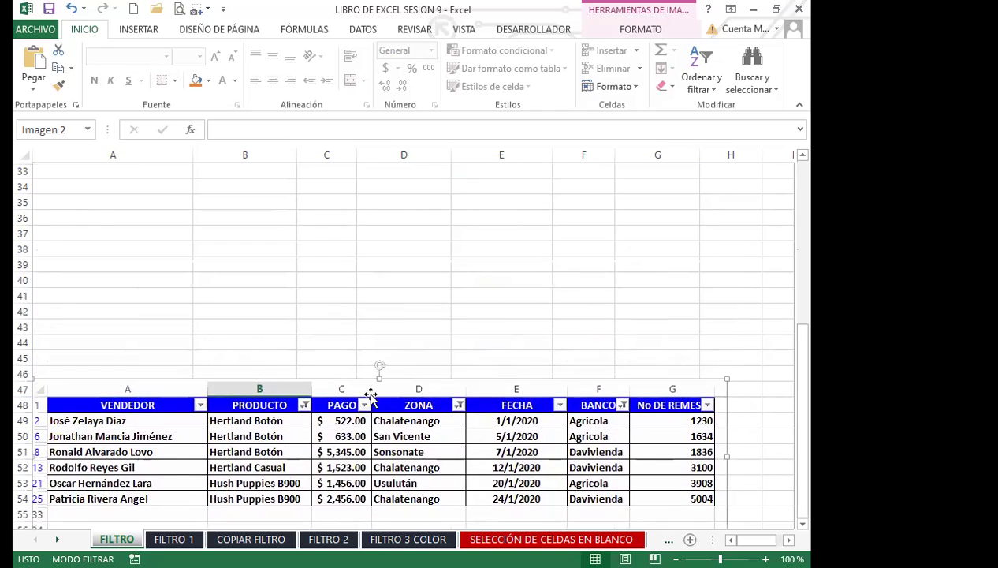
pyautogui.scroll(3, 346, 345)
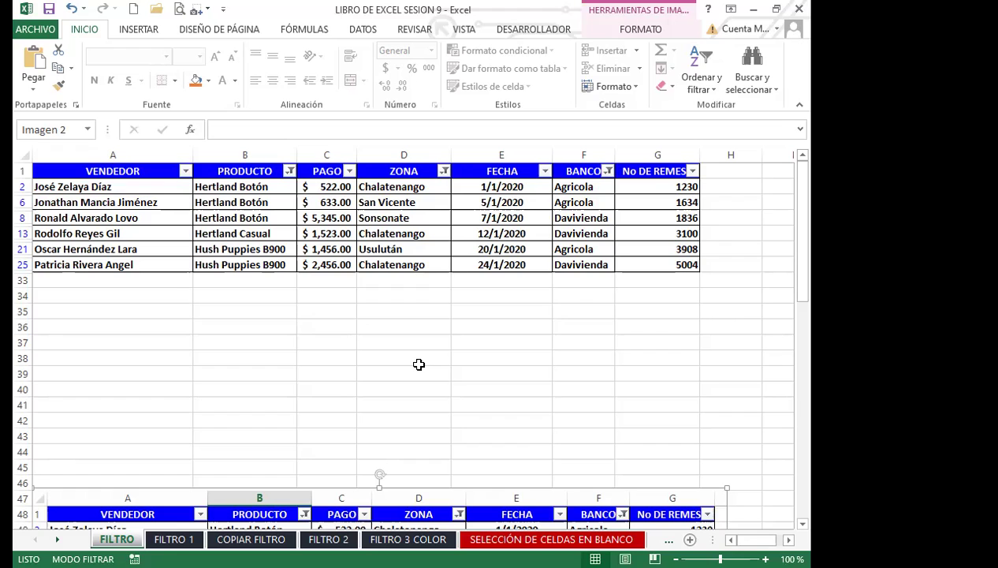
pyautogui.scroll(-2, 419, 364)
pyautogui.scroll(2, 402, 350)
pyautogui.click(423, 360)
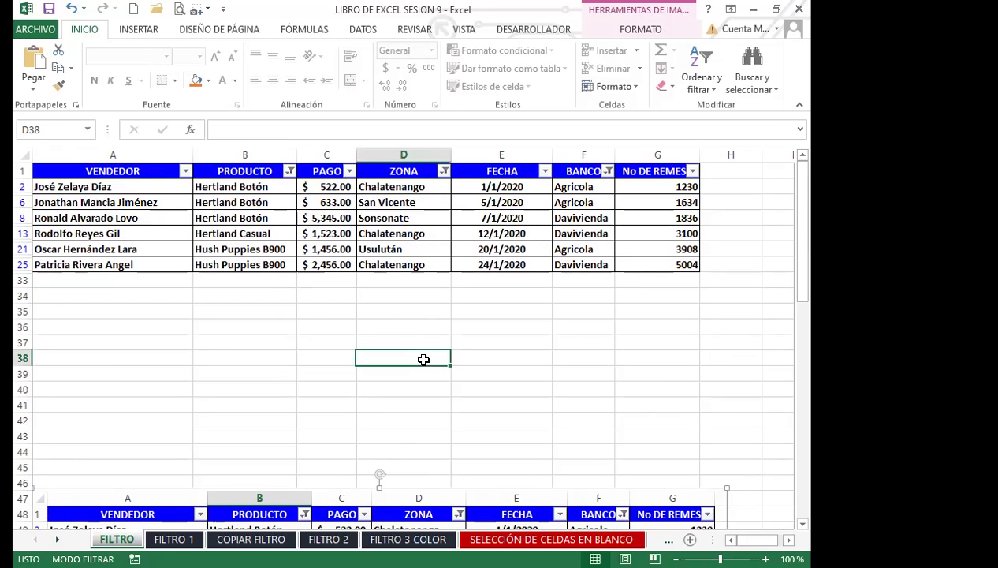
# Compare the live filtered table with its pasted image farther down the sheet
pyautogui.click(369, 29)
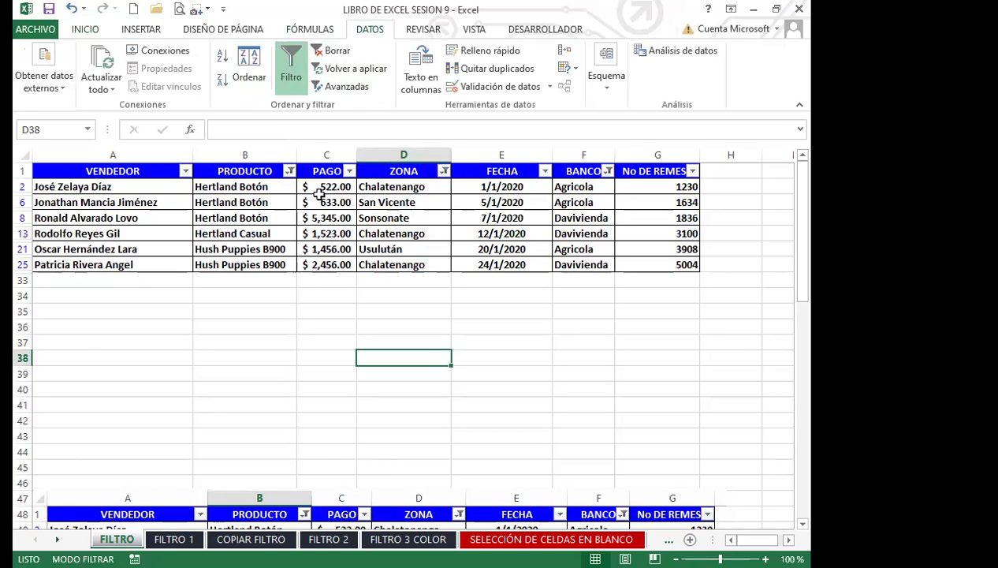
pyautogui.click(321, 202)
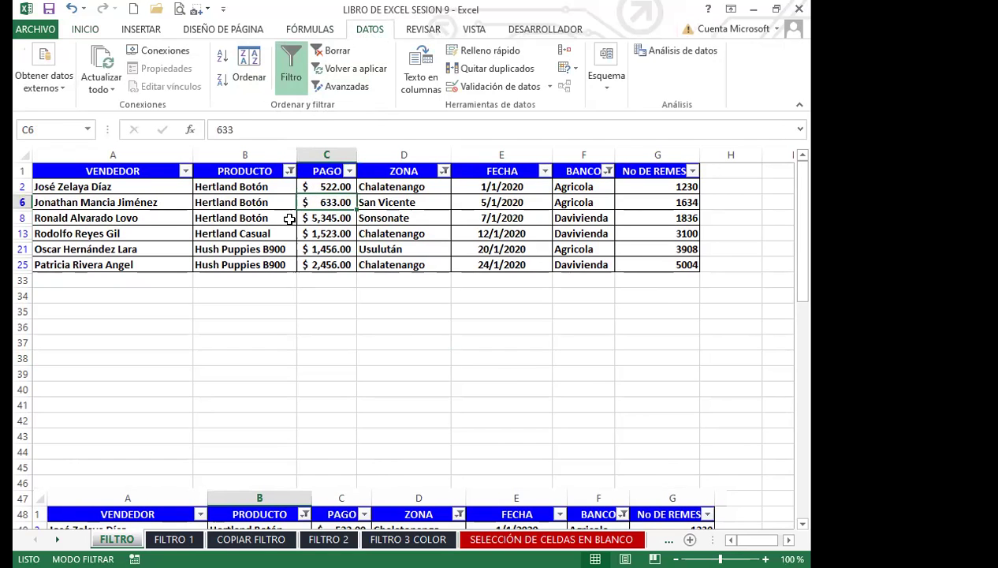
pyautogui.scroll(-8, 339, 361)
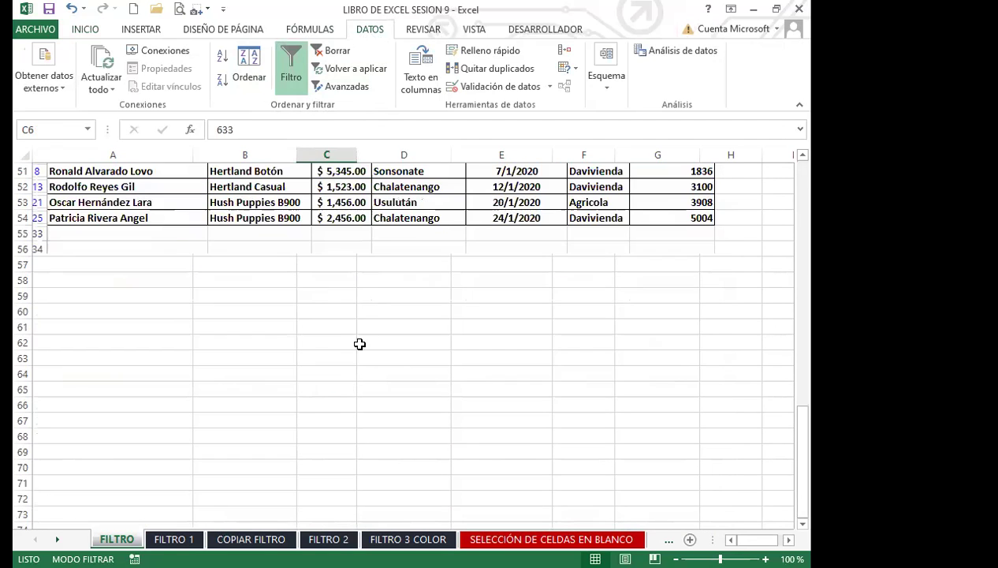
pyautogui.click(392, 203)
pyautogui.scroll(9, 359, 295)
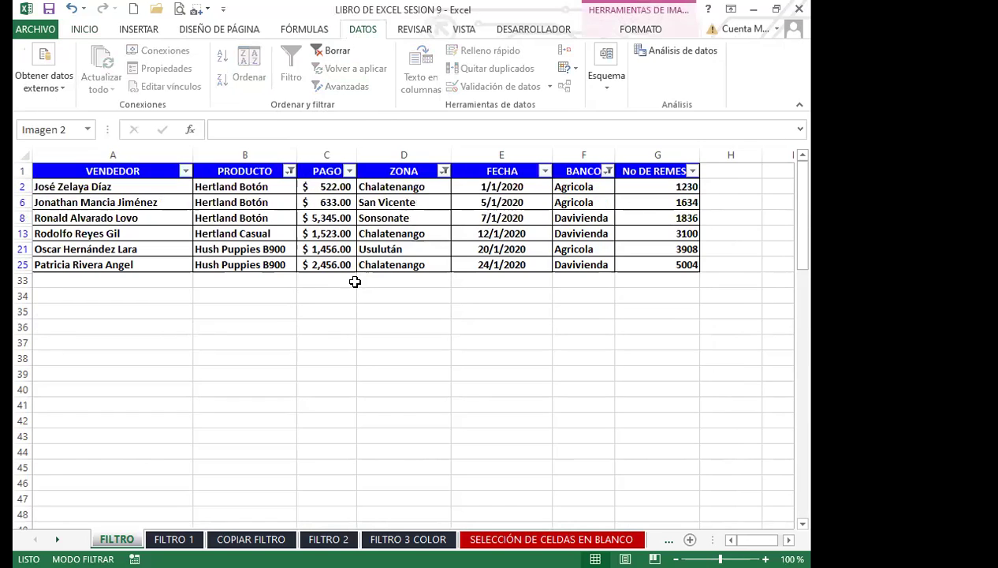
pyautogui.click(333, 233)
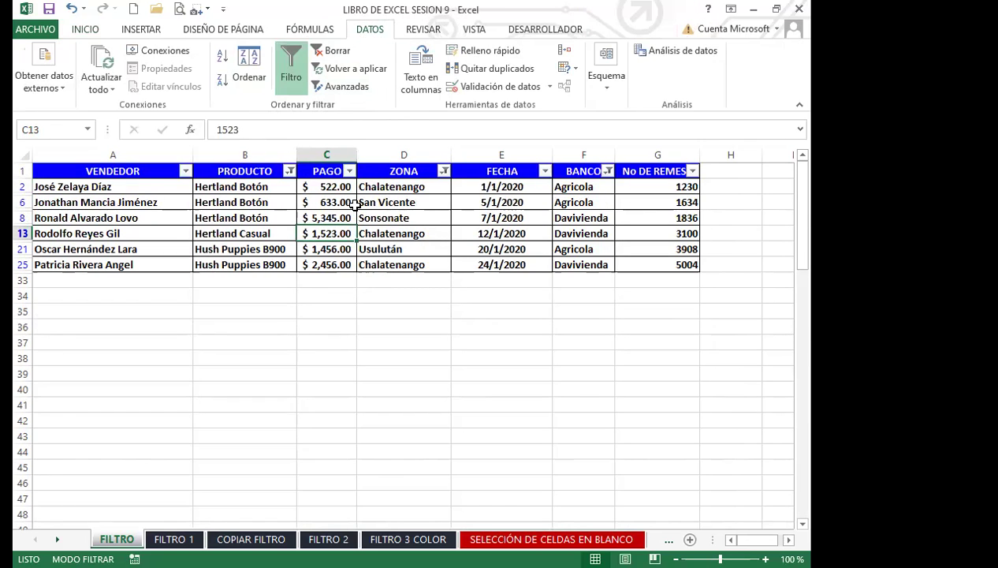
# Clear every active filter from the sales table and turn off its AutoFilter
pyautogui.click(268, 201)
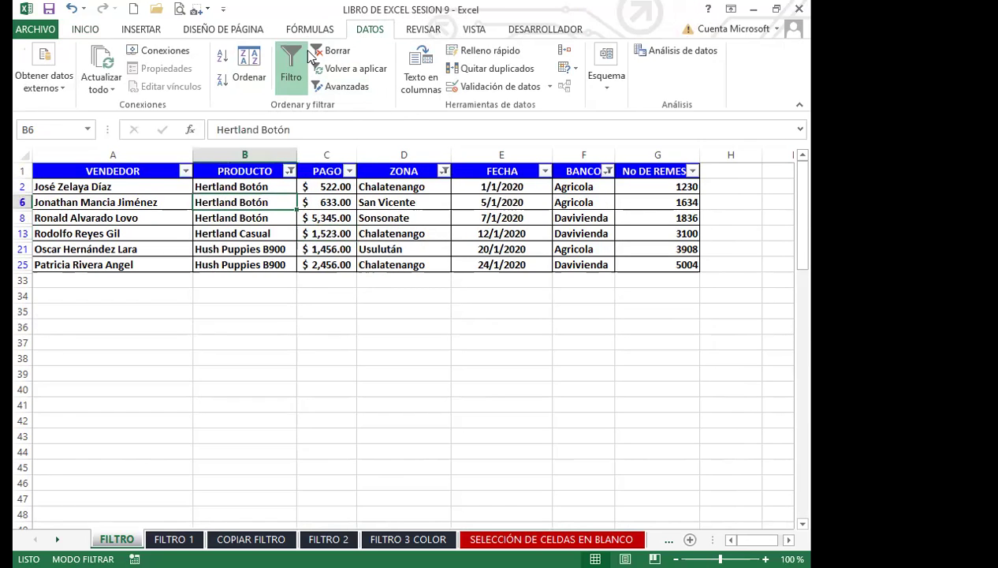
pyautogui.click(337, 51)
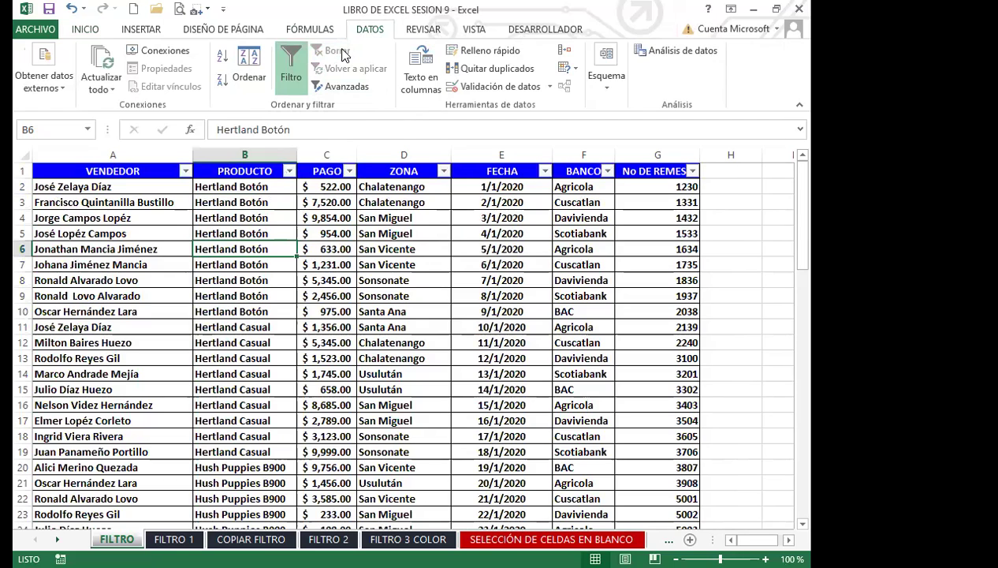
pyautogui.click(329, 345)
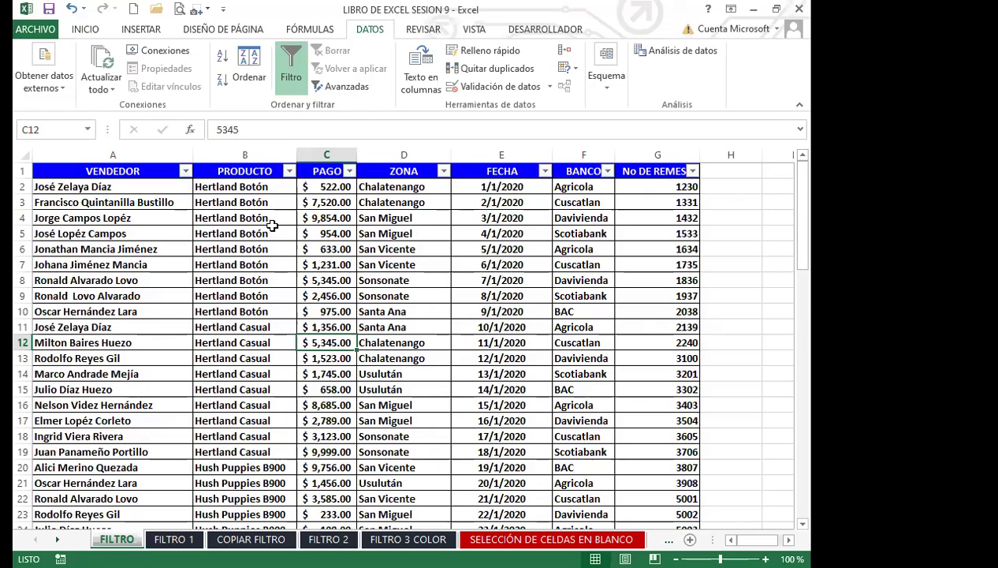
pyautogui.click(422, 373)
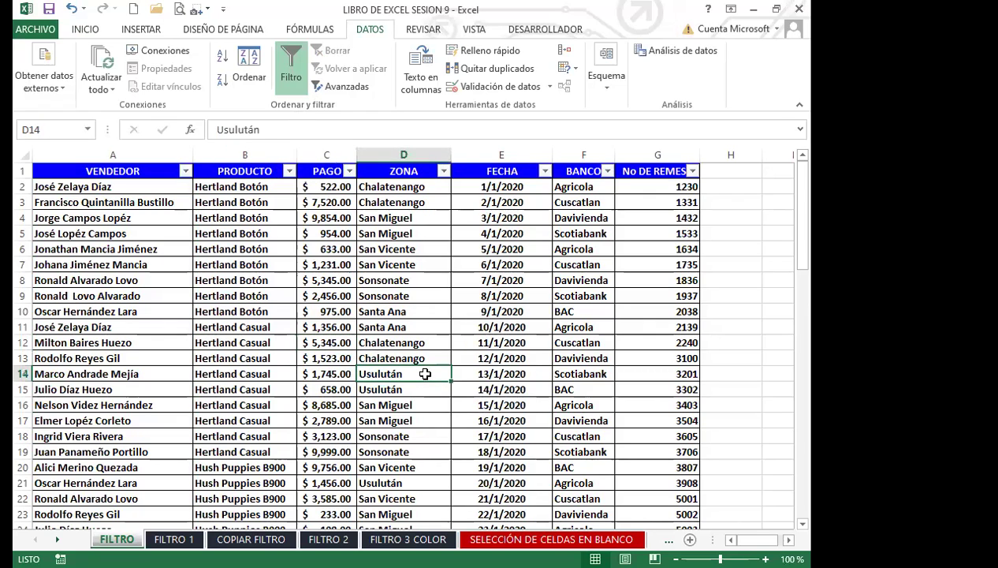
pyautogui.click(293, 58)
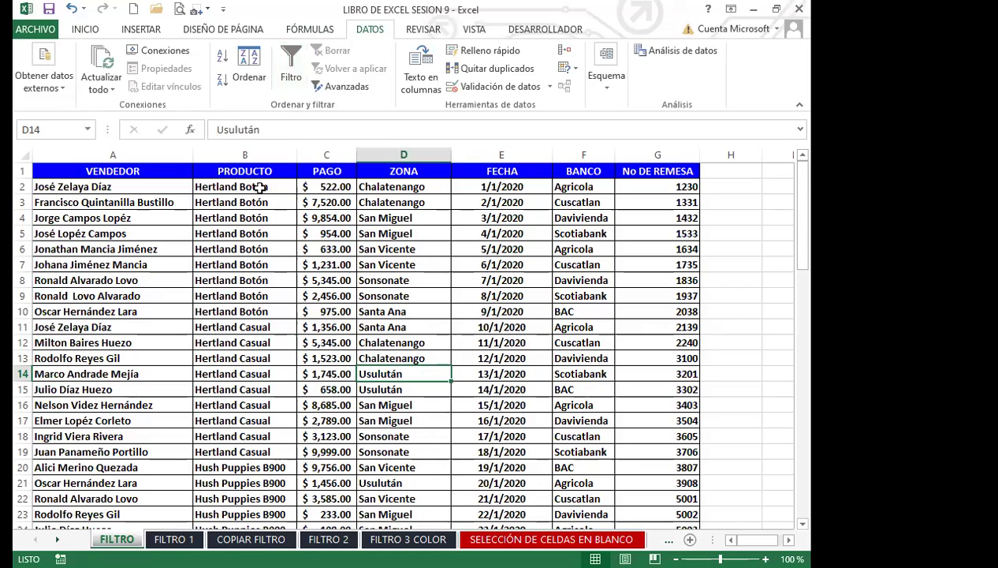
# Turn AutoFilter back on for all columns of the sales table
pyautogui.click(254, 232)
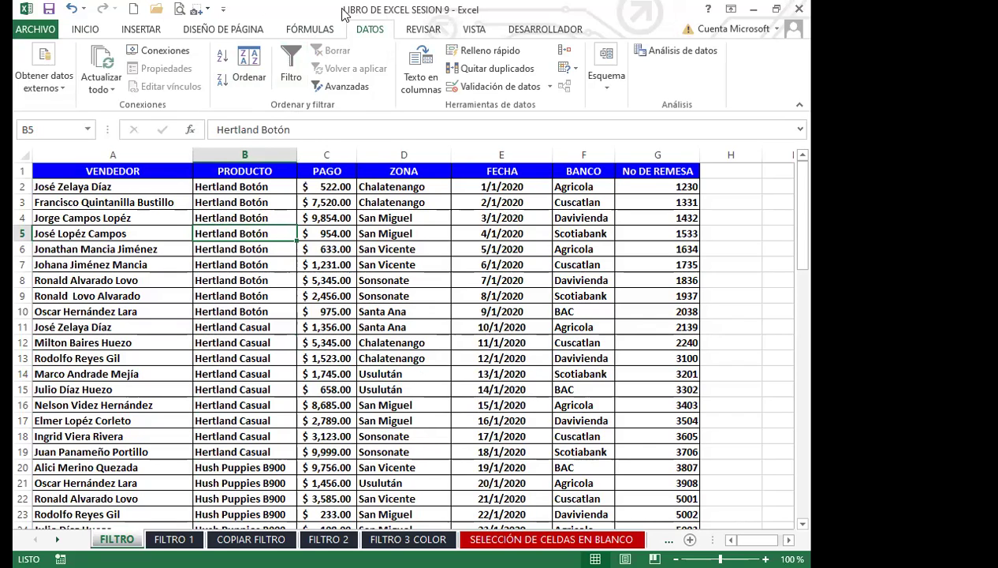
pyautogui.click(92, 32)
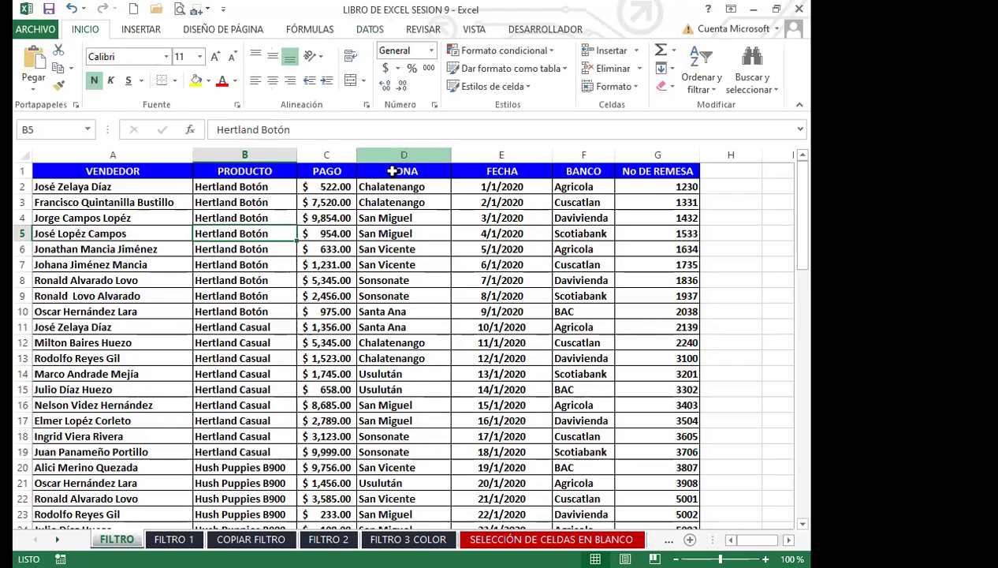
pyautogui.click(712, 93)
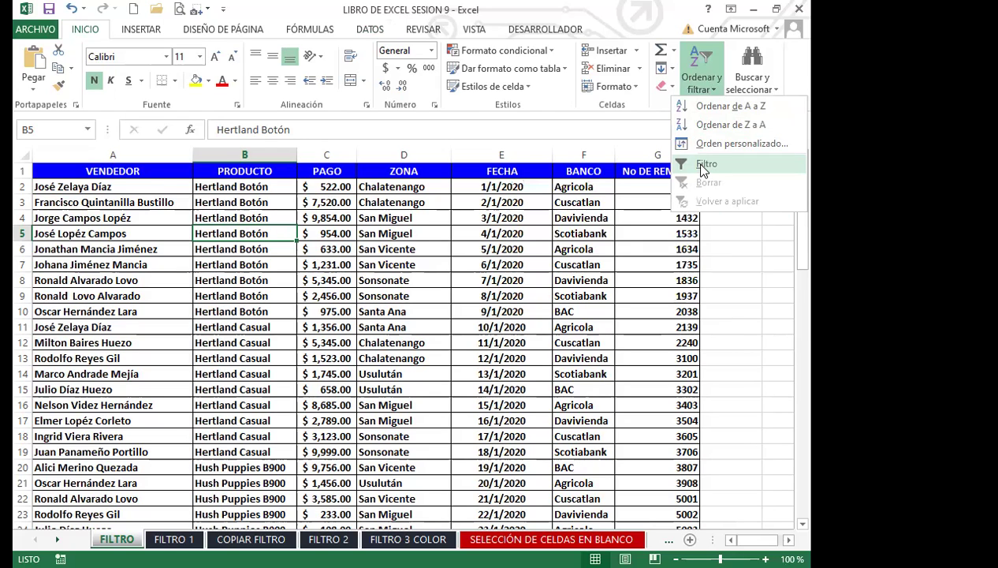
pyautogui.click(392, 218)
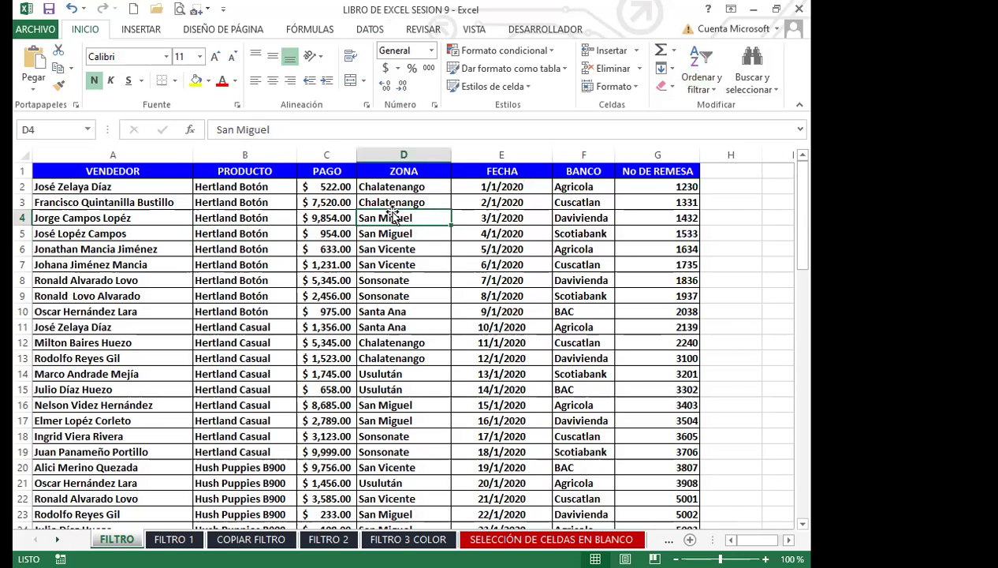
pyautogui.hotkey('ctrl', 'shift', 'l')
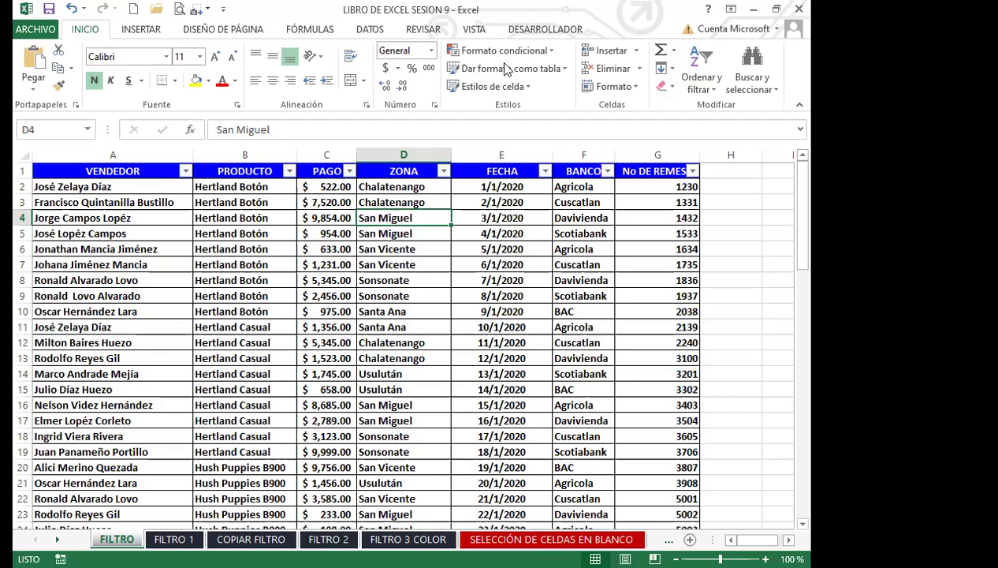
pyautogui.click(368, 32)
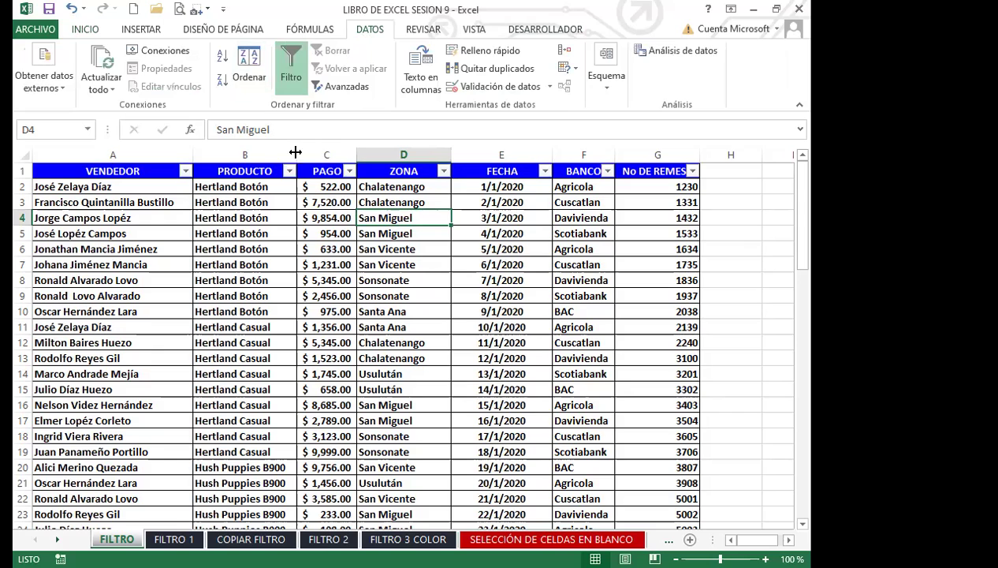
pyautogui.click(85, 30)
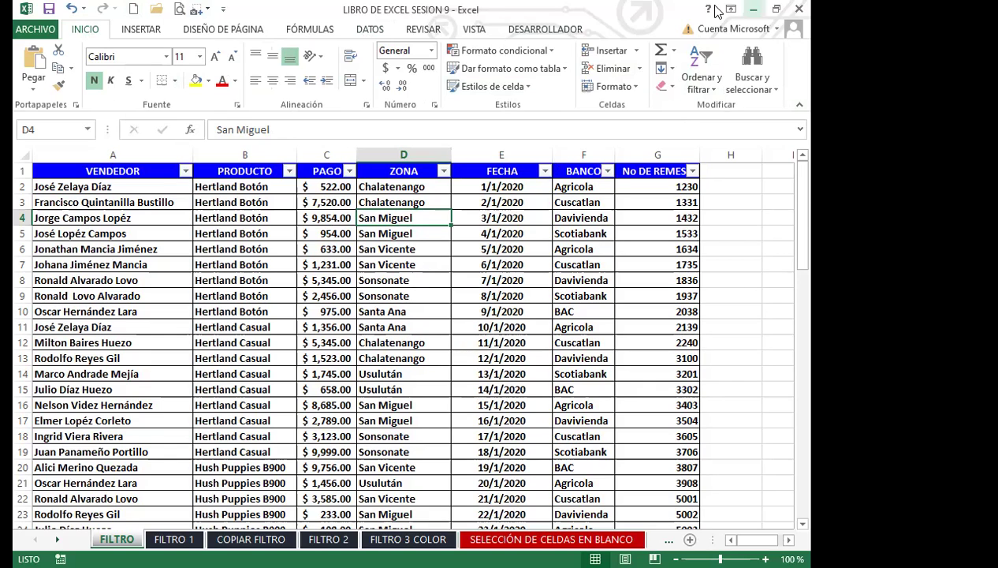
pyautogui.click(712, 92)
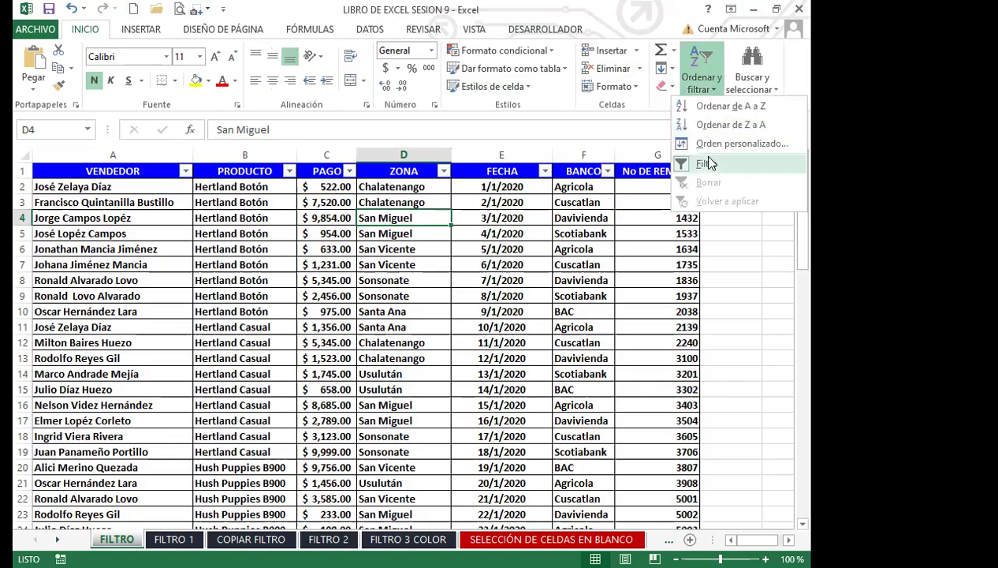
pyautogui.click(324, 249)
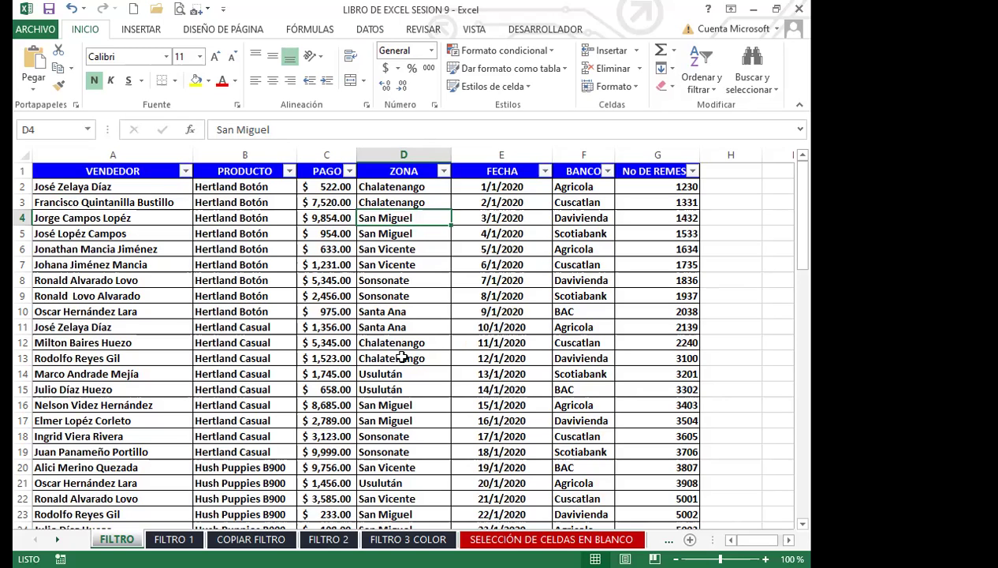
# Examine the unfiltered sales records down to the end of the table, including the entries in the PAGO and BANCO columns
pyautogui.click(402, 357)
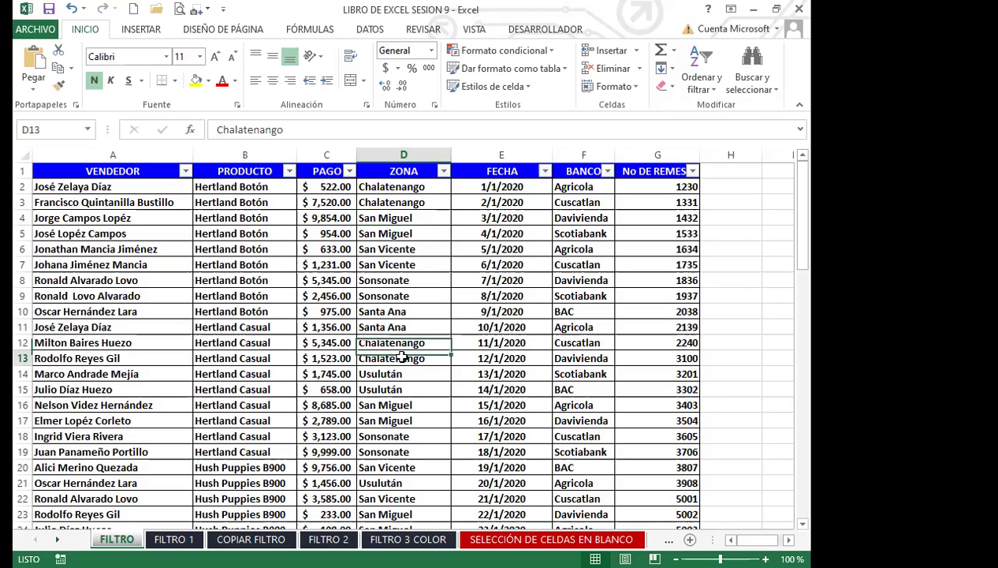
pyautogui.scroll(-6, 319, 379)
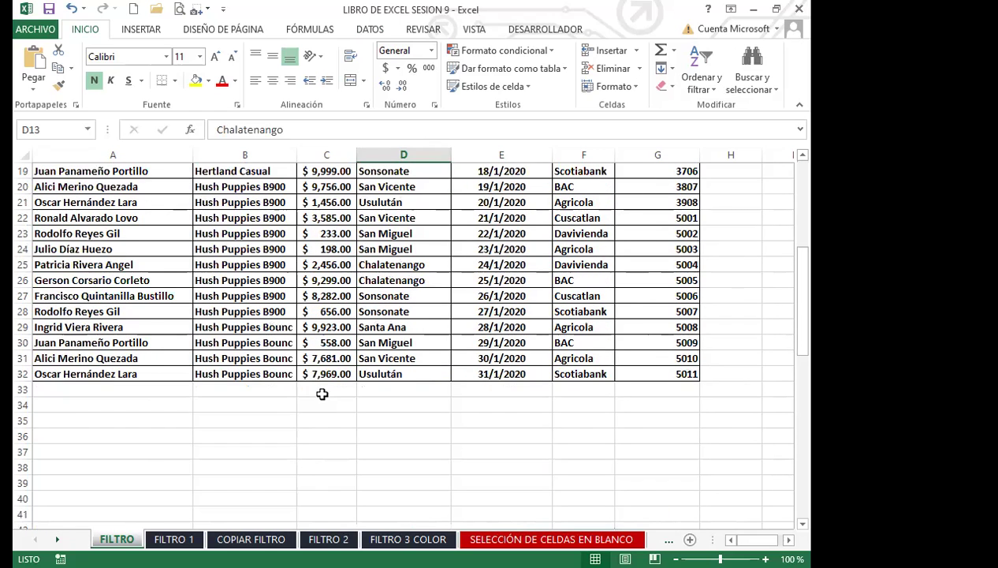
pyautogui.click(322, 394)
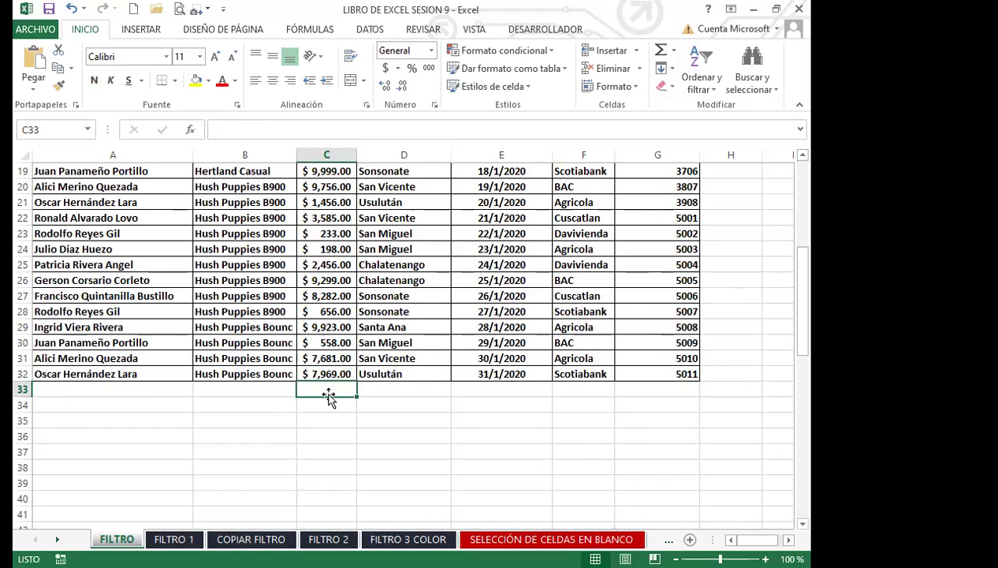
pyautogui.scroll(6, 328, 392)
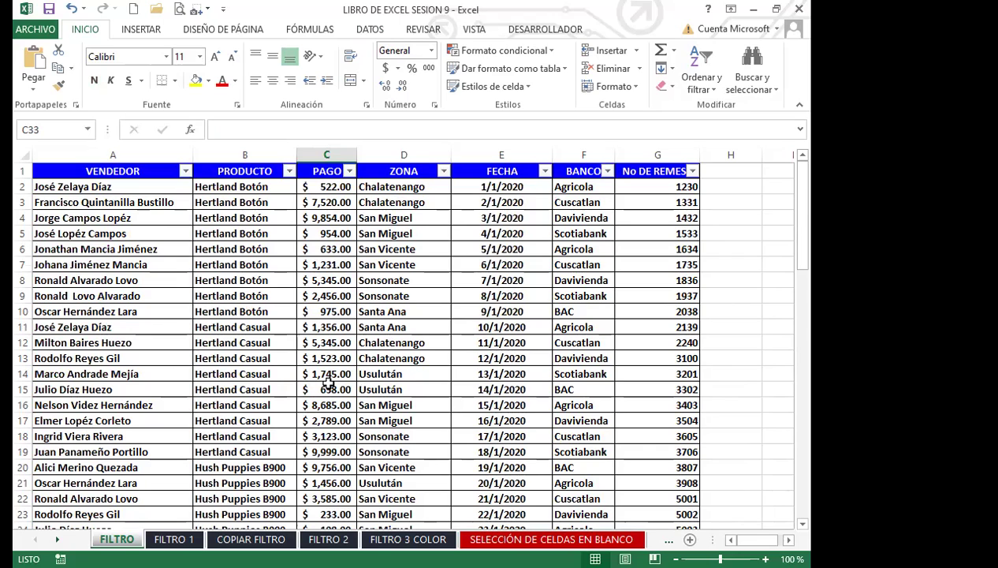
pyautogui.click(332, 342)
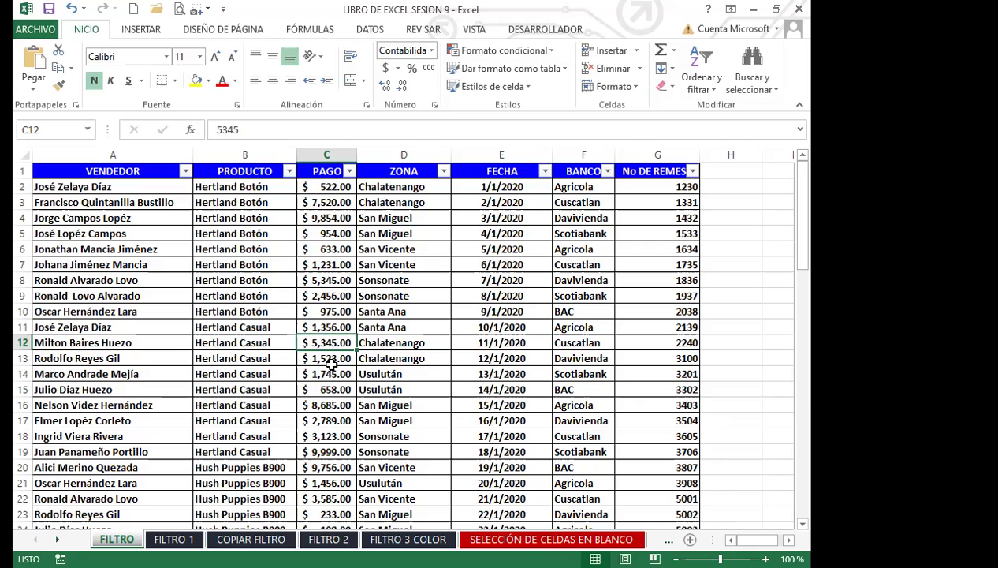
pyautogui.click(331, 362)
pyautogui.click(326, 342)
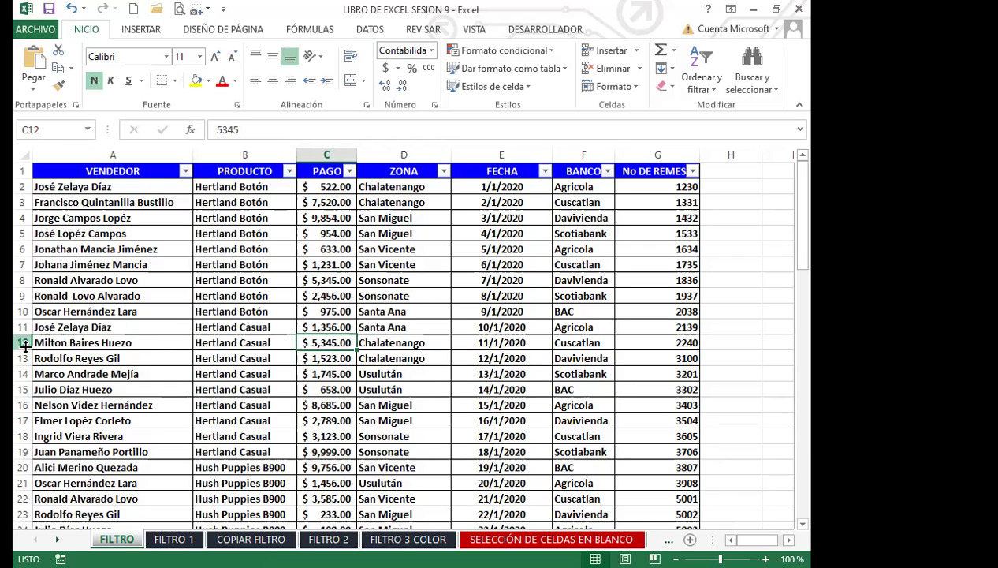
pyautogui.click(576, 173)
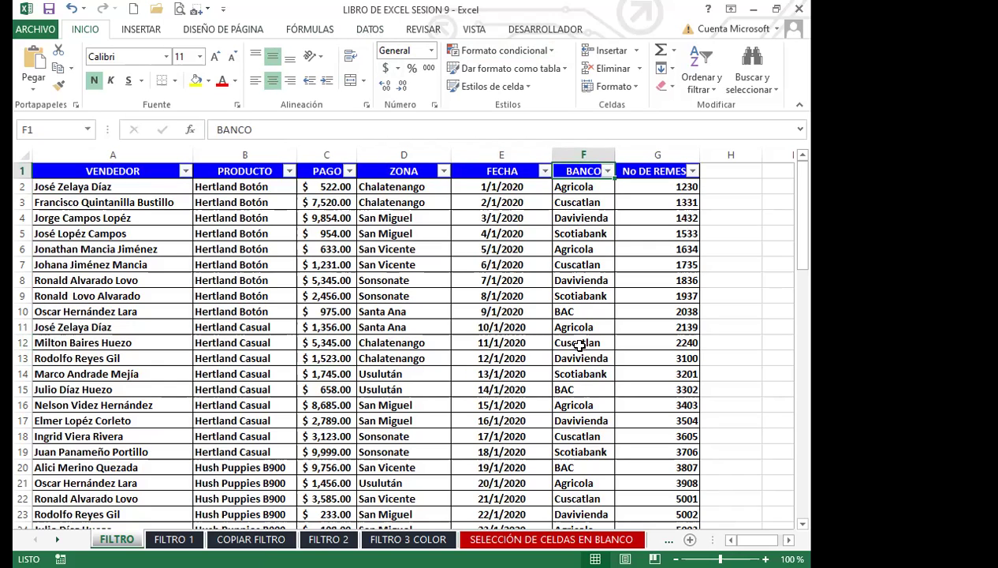
pyautogui.click(571, 202)
pyautogui.click(567, 373)
pyautogui.click(582, 187)
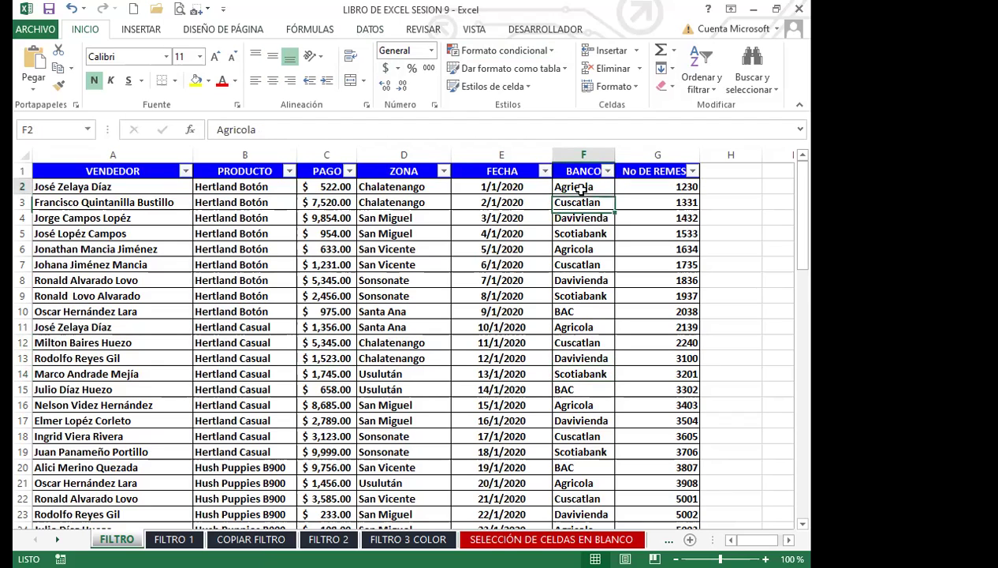
pyautogui.click(573, 369)
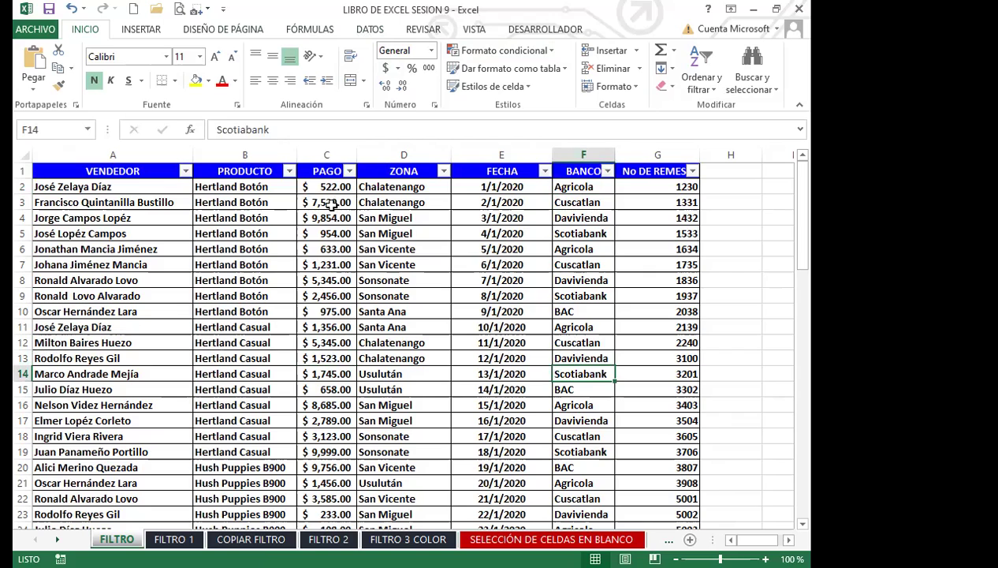
pyautogui.click(335, 392)
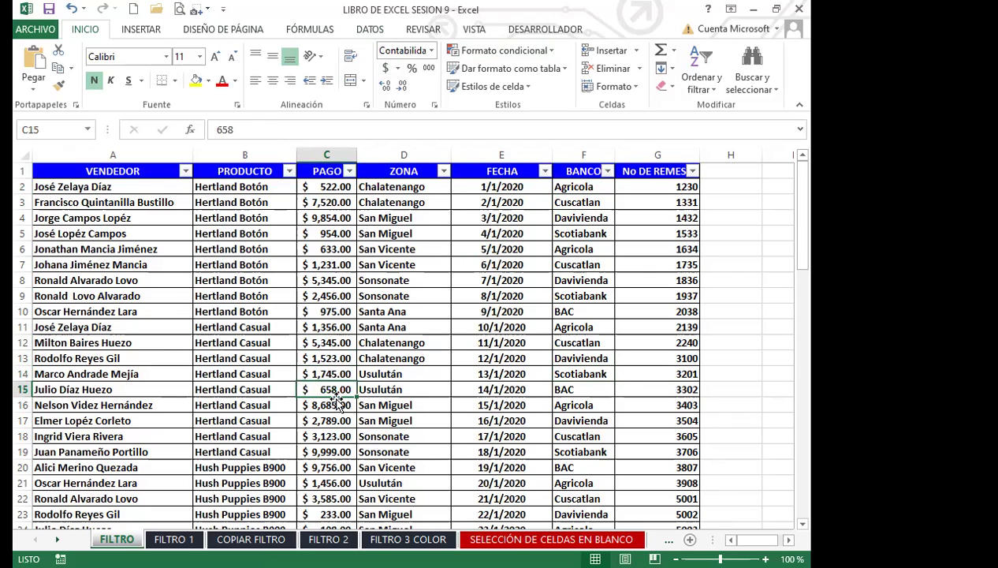
# Remove the AutoFilter from the header row of the sales table
pyautogui.click(335, 344)
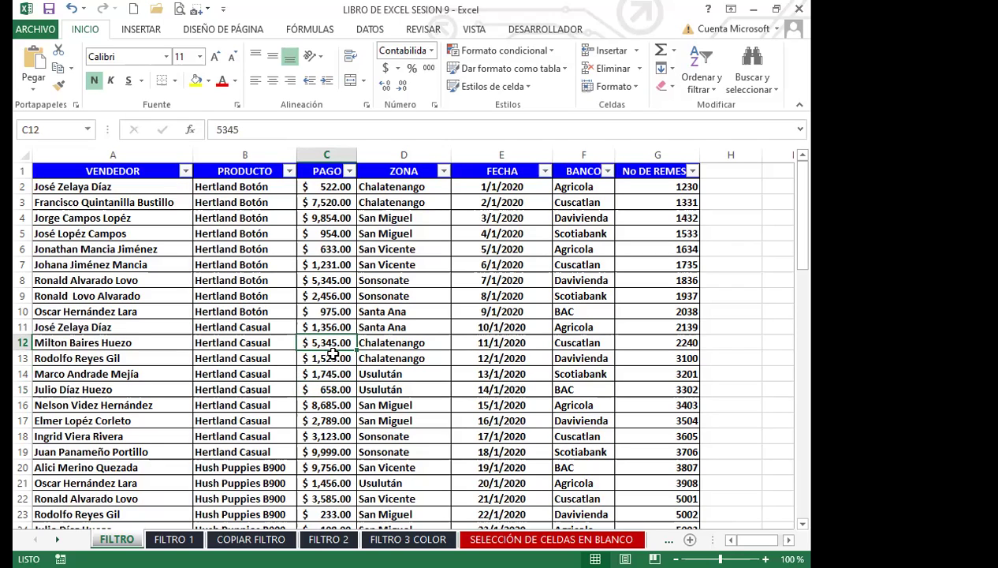
pyautogui.click(370, 29)
pyautogui.click(291, 63)
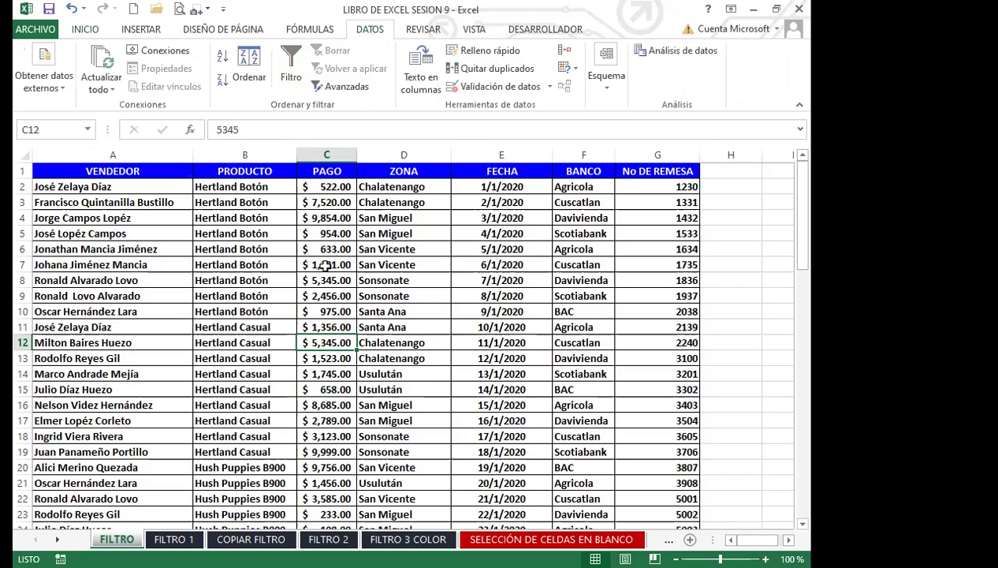
# Sort the whole sales table by the values in the BANCO column, from A to Z
pyautogui.click(322, 263)
pyautogui.click(584, 174)
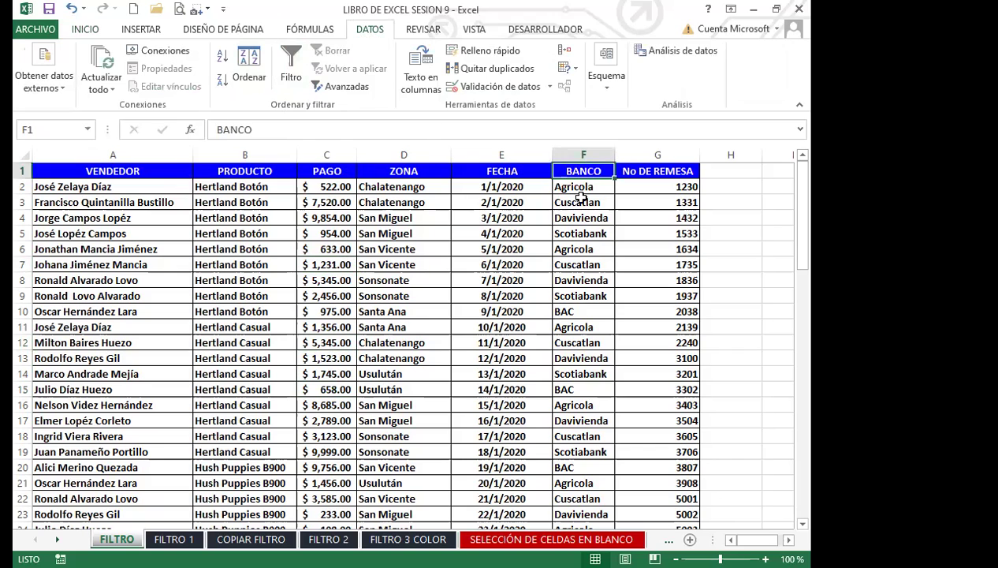
pyautogui.click(246, 77)
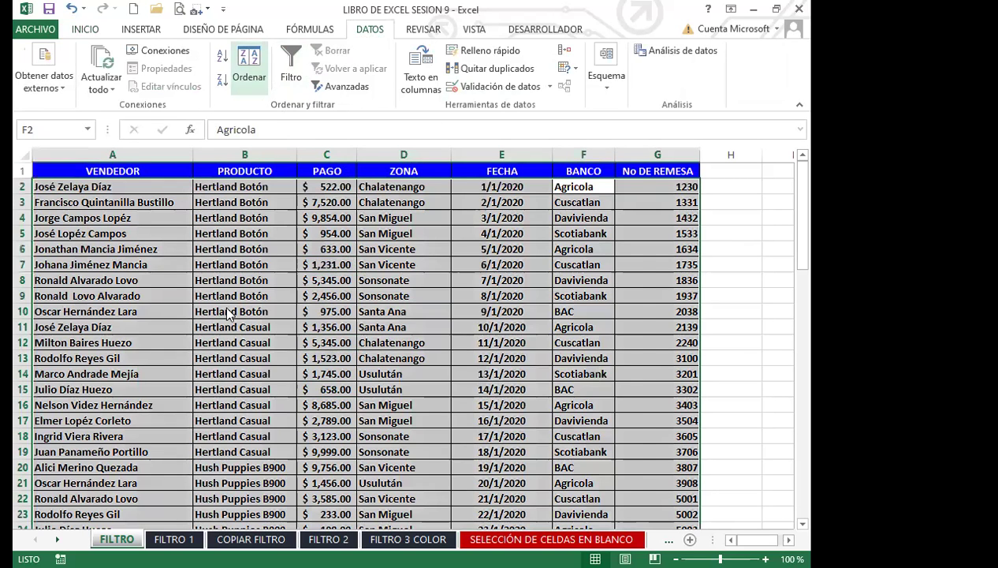
pyautogui.click(284, 341)
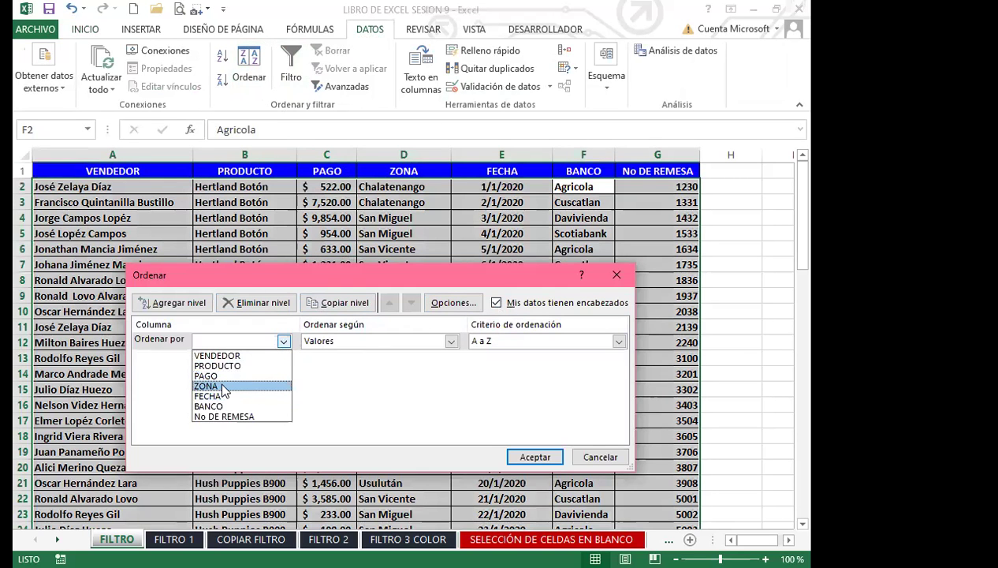
pyautogui.click(208, 376)
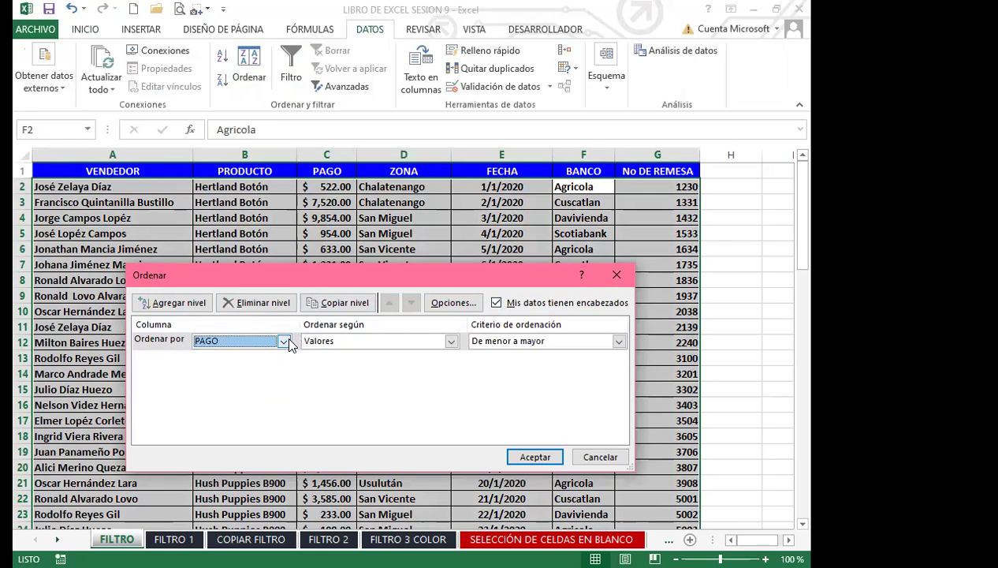
pyautogui.click(284, 340)
pyautogui.click(208, 406)
pyautogui.click(532, 457)
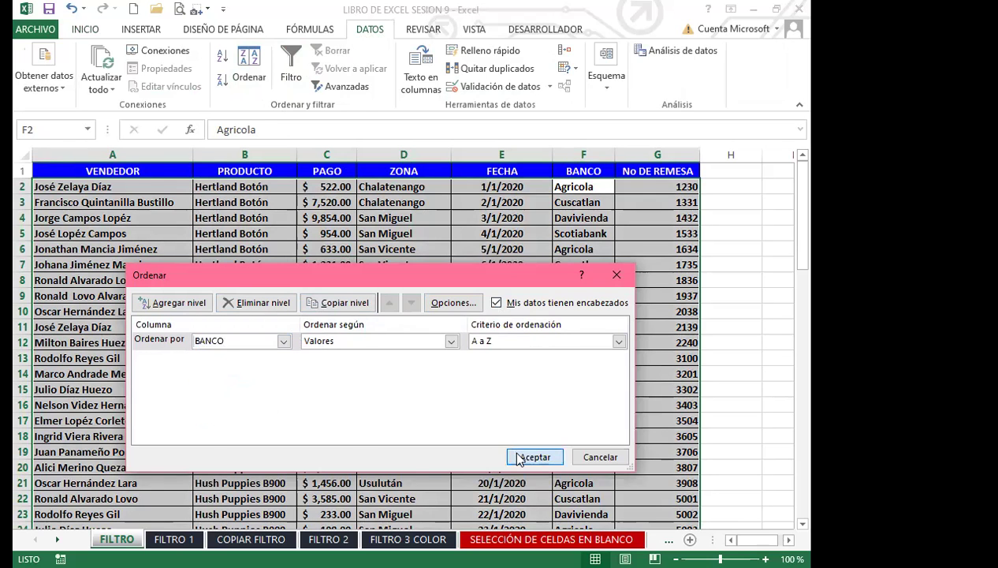
pyautogui.click(359, 333)
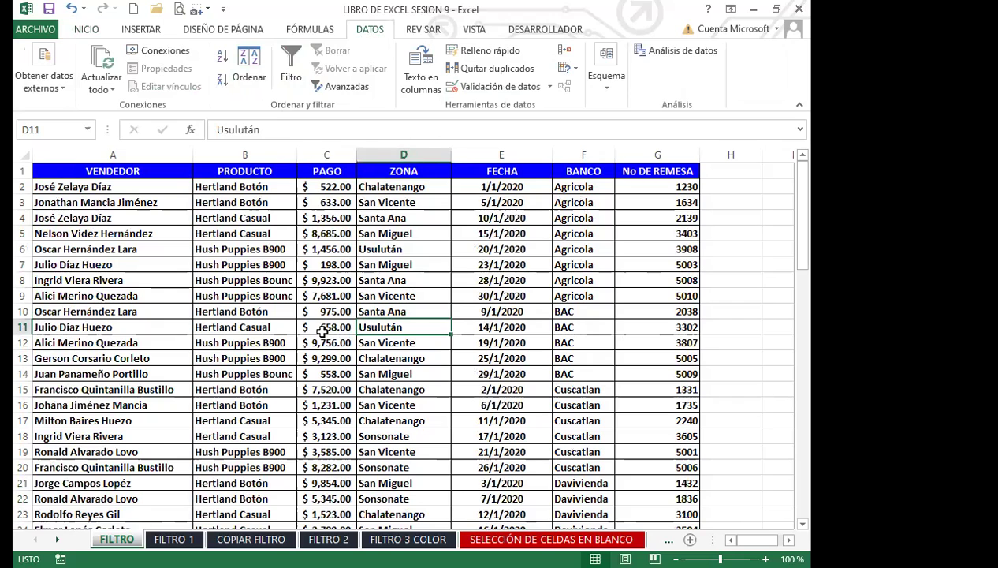
pyautogui.click(323, 332)
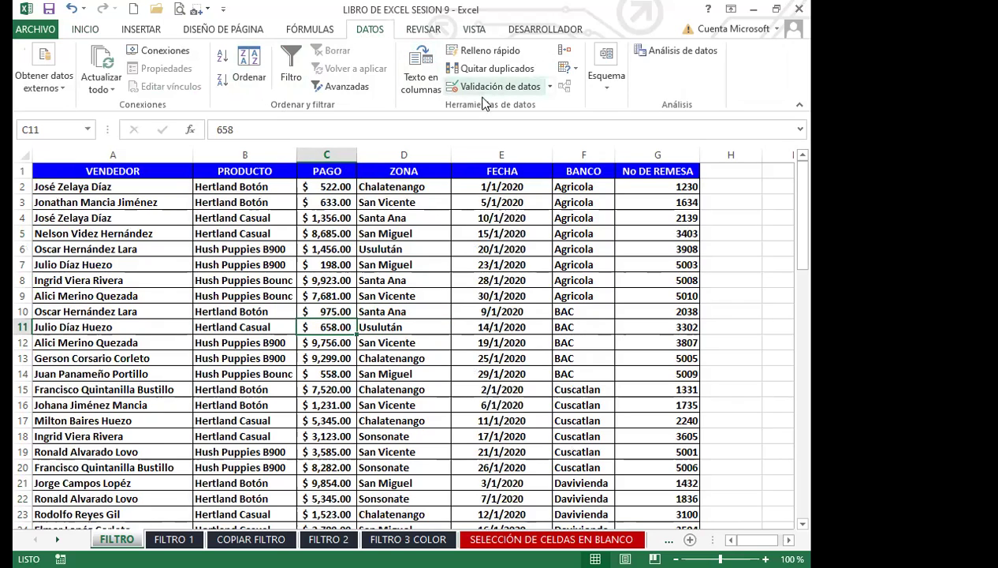
pyautogui.click(414, 31)
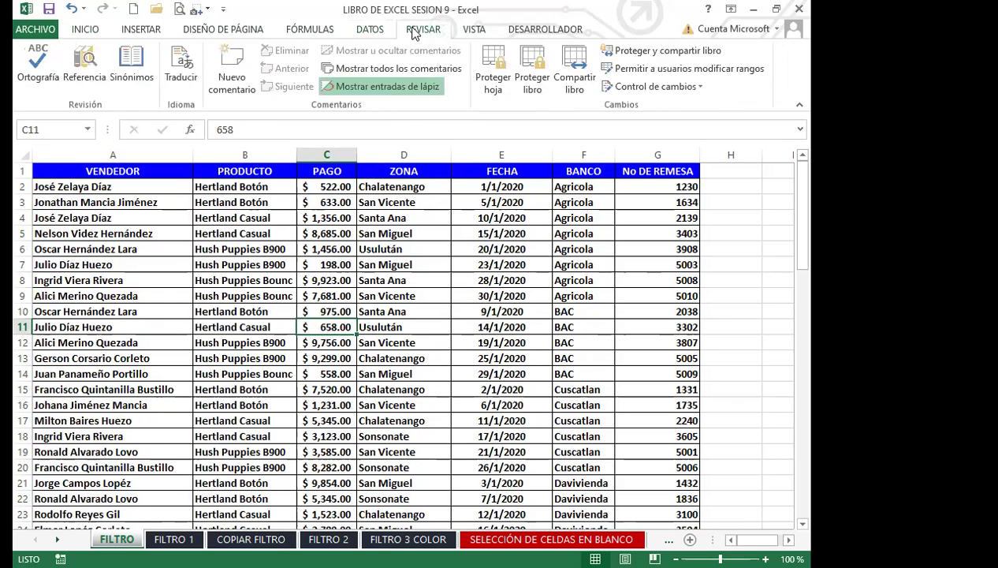
pyautogui.click(370, 31)
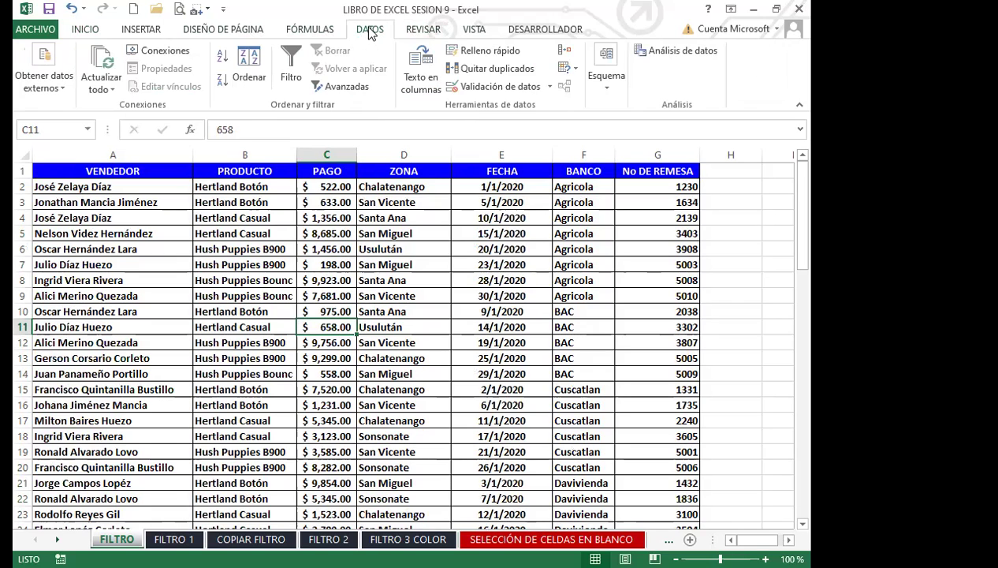
# Add subtotals to the sales table that sum only PAGO at each change in BANCO
pyautogui.click(606, 87)
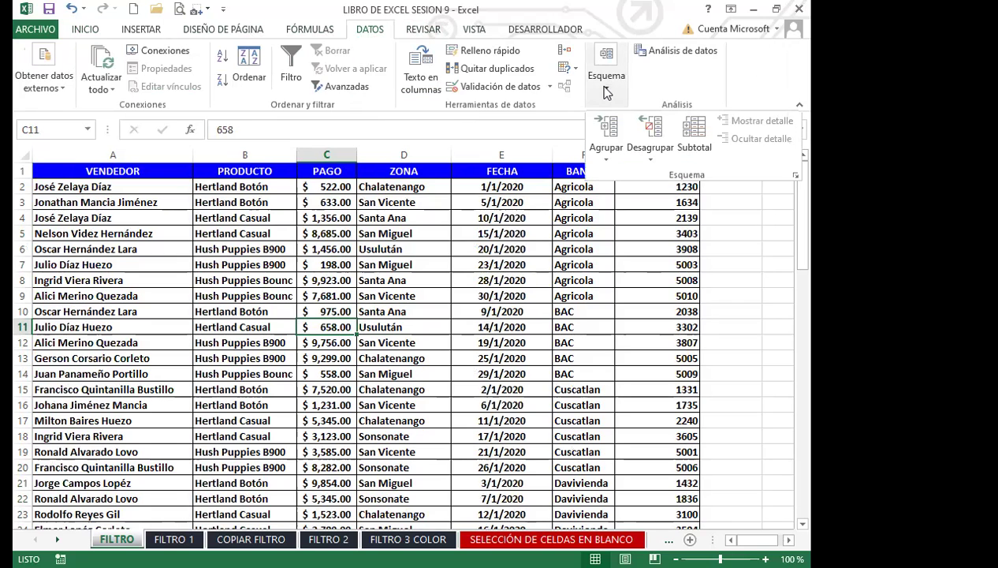
pyautogui.click(702, 138)
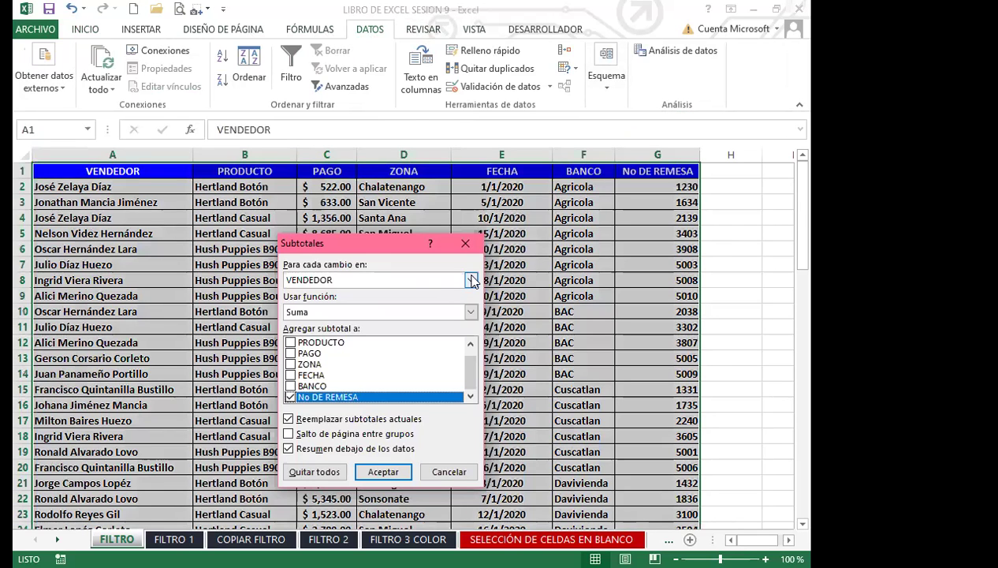
pyautogui.click(471, 280)
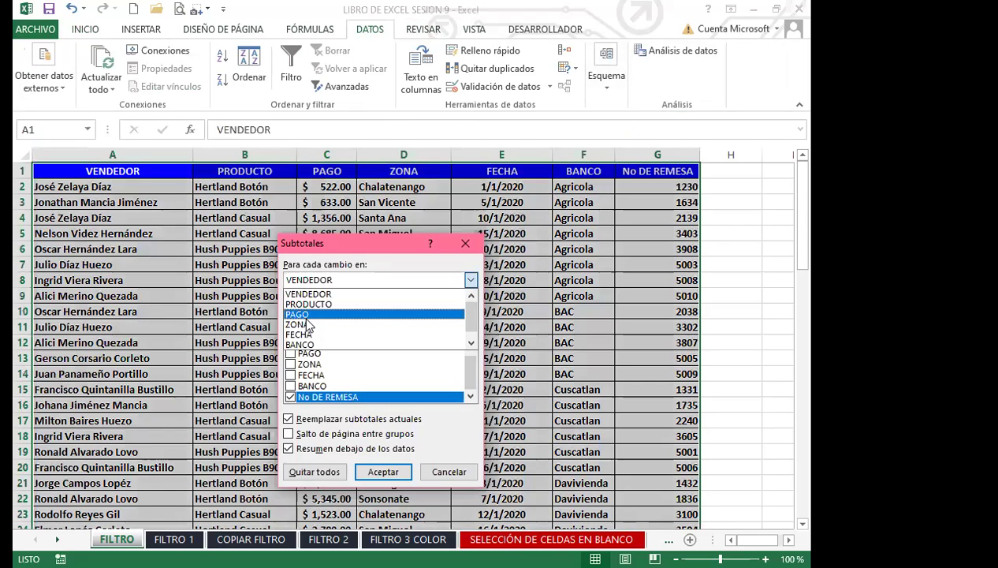
pyautogui.click(469, 343)
pyautogui.click(300, 336)
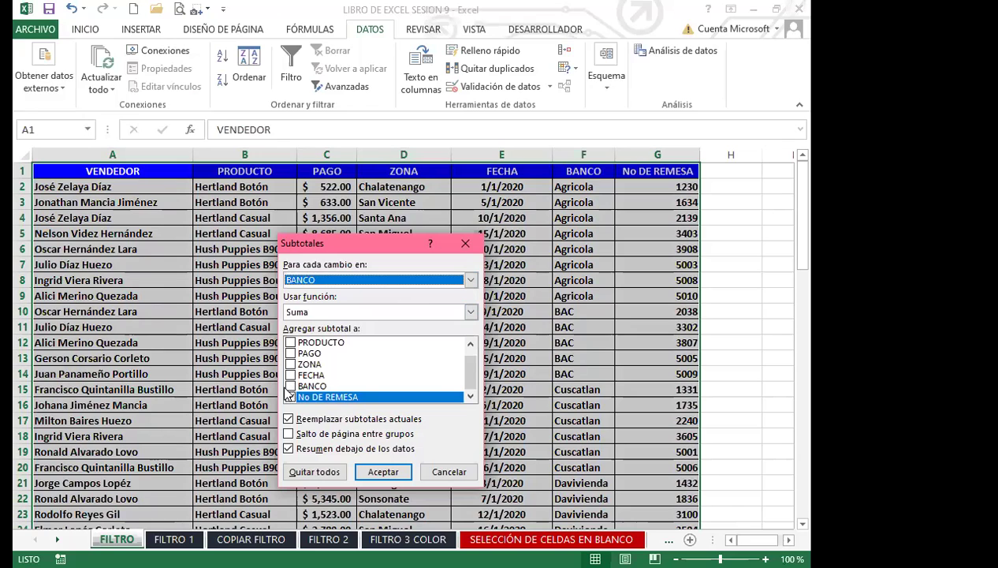
pyautogui.click(290, 354)
pyautogui.click(291, 397)
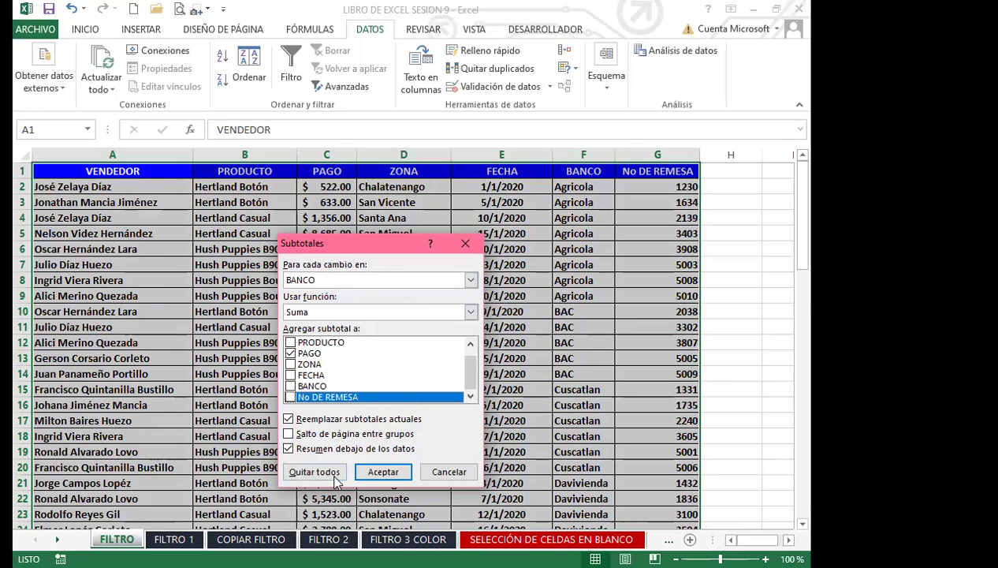
pyautogui.click(383, 473)
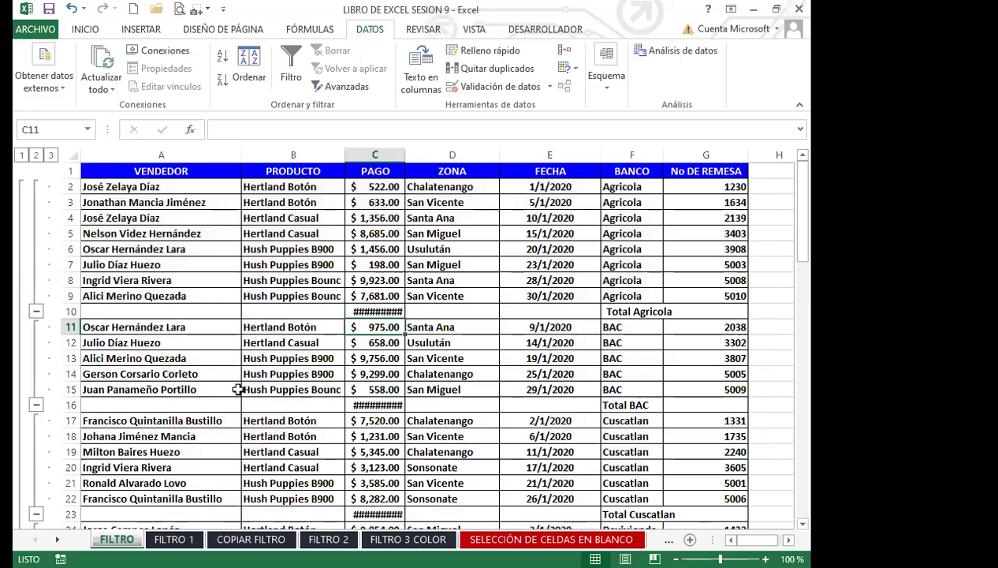
# Collapse the outline to the bank subtotals and widen the PAGO column so its amounts fit
pyautogui.moveTo(74, 222); pyautogui.dragTo(75, 190)
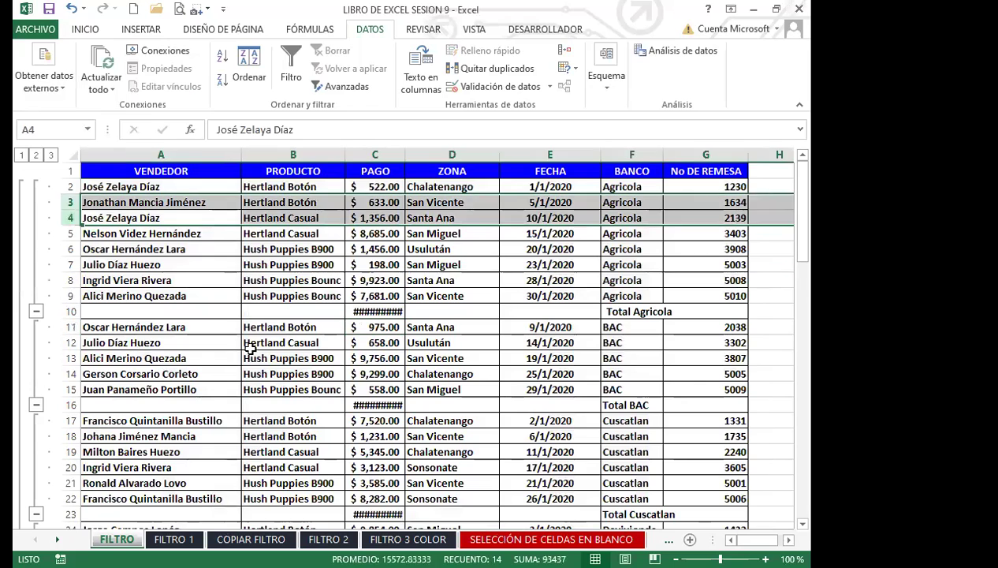
pyautogui.click(224, 358)
pyautogui.click(22, 155)
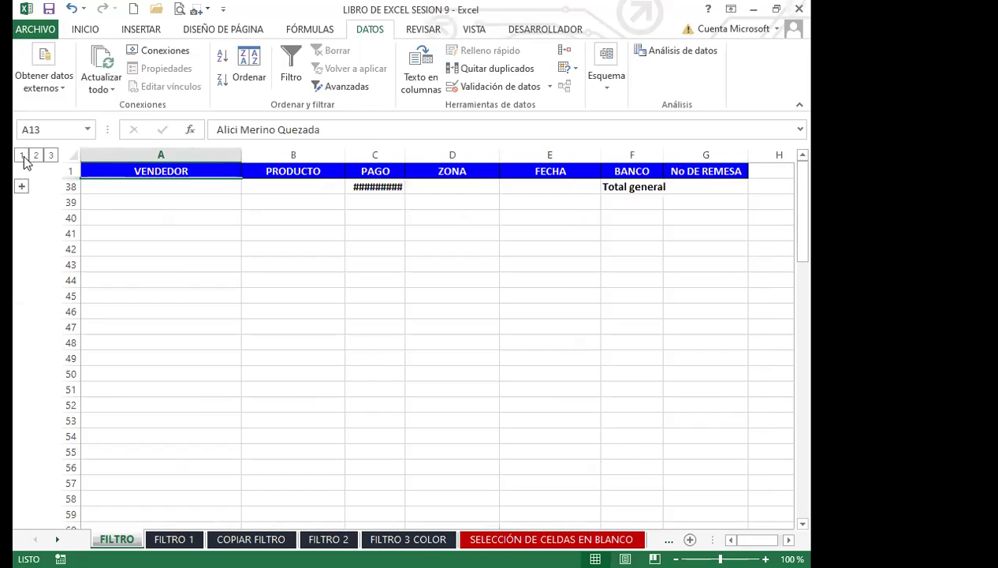
pyautogui.click(35, 156)
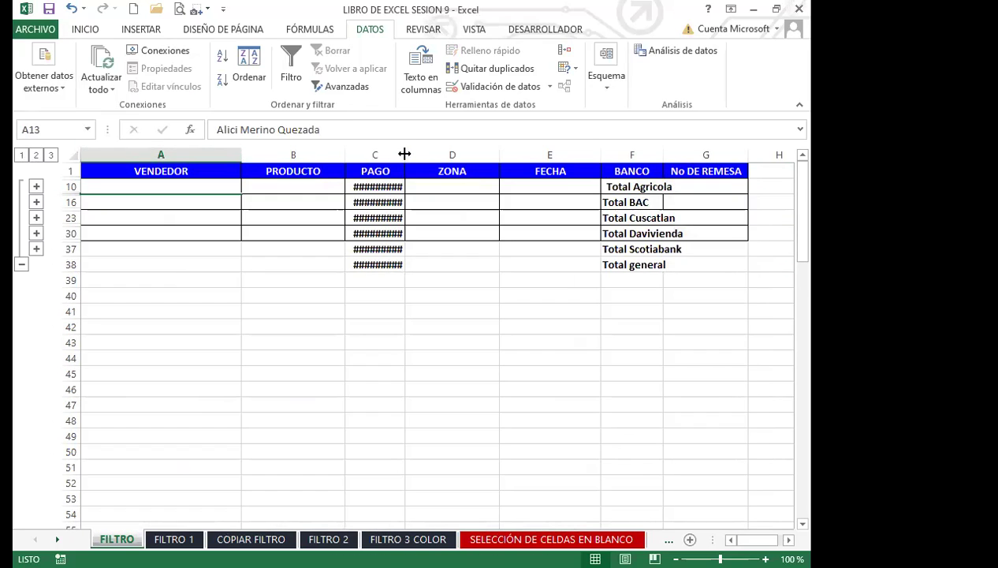
pyautogui.moveTo(437, 147); pyautogui.dragTo(439, 147)
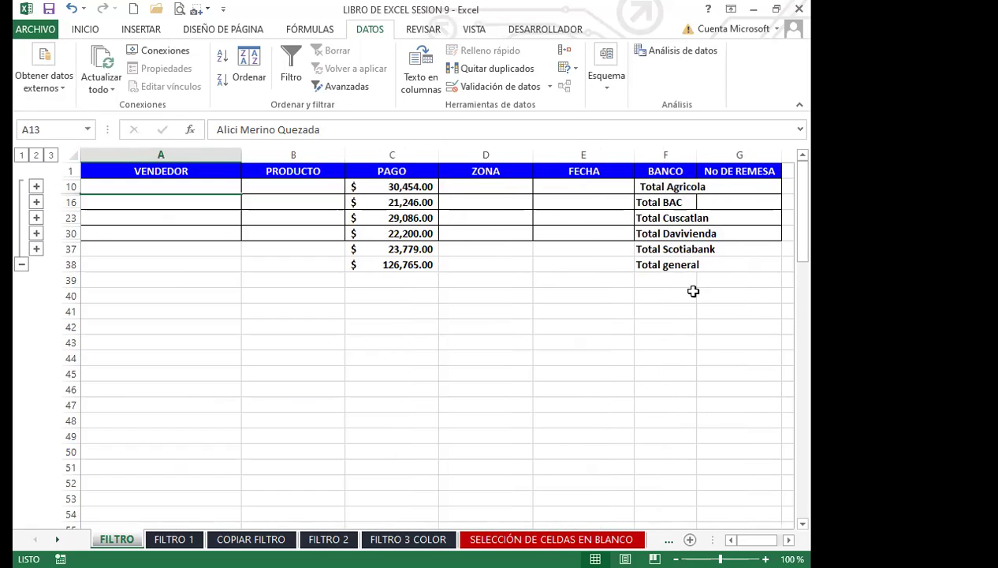
# Expand all detail rows and examine each bank's records with their subtotals down to the grand total
pyautogui.click(52, 157)
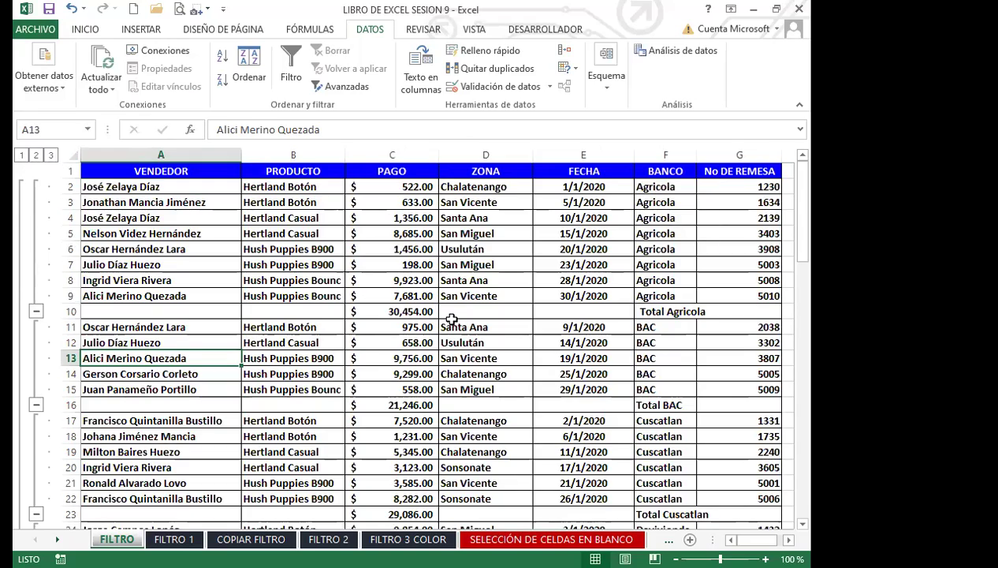
pyautogui.scroll(-6, 451, 318)
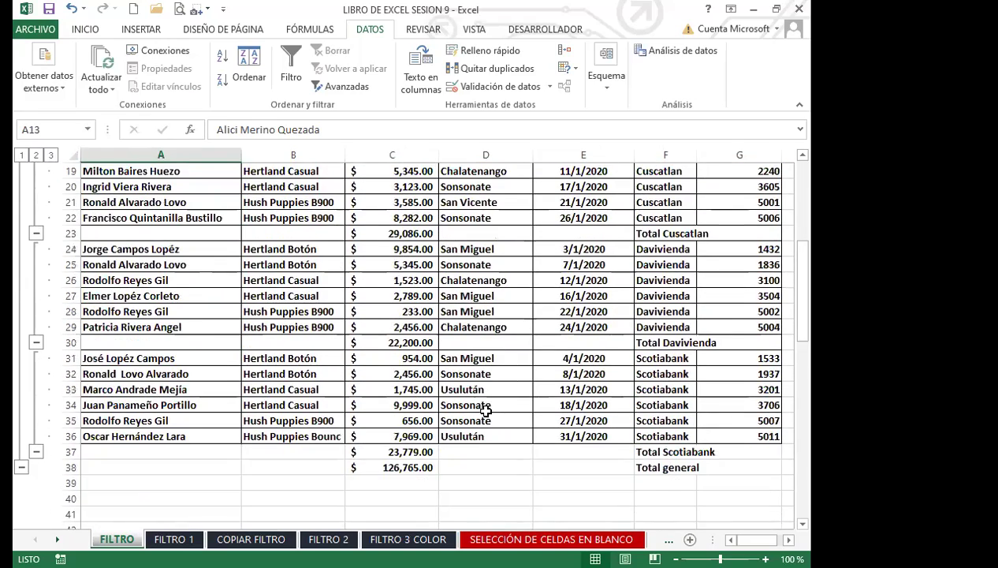
pyautogui.scroll(-1, 486, 410)
pyautogui.scroll(7, 481, 410)
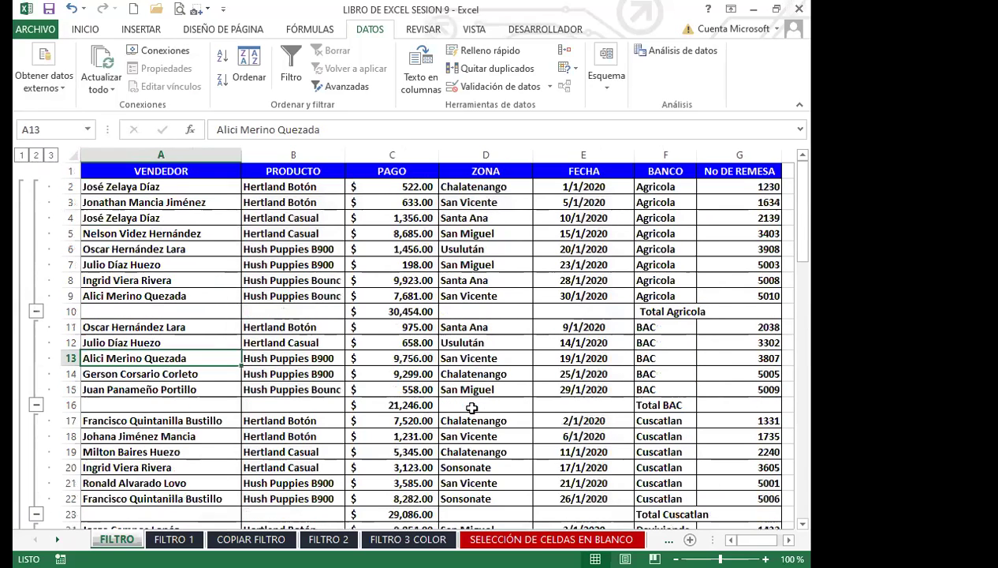
# Show only the bank subtotals, inspect the grand total's formula in the PAGO column, and expand the full detail again
pyautogui.click(36, 156)
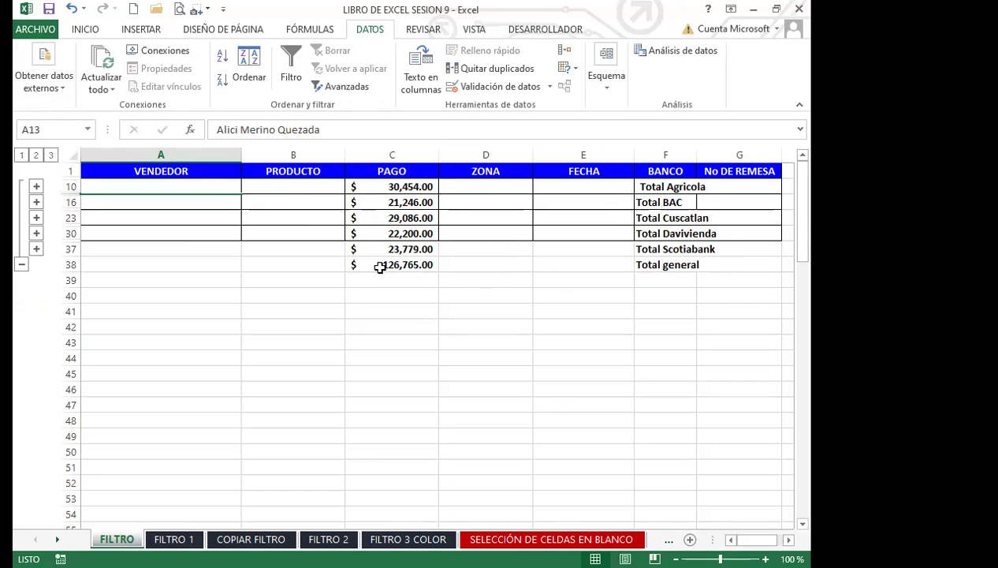
pyautogui.click(383, 266)
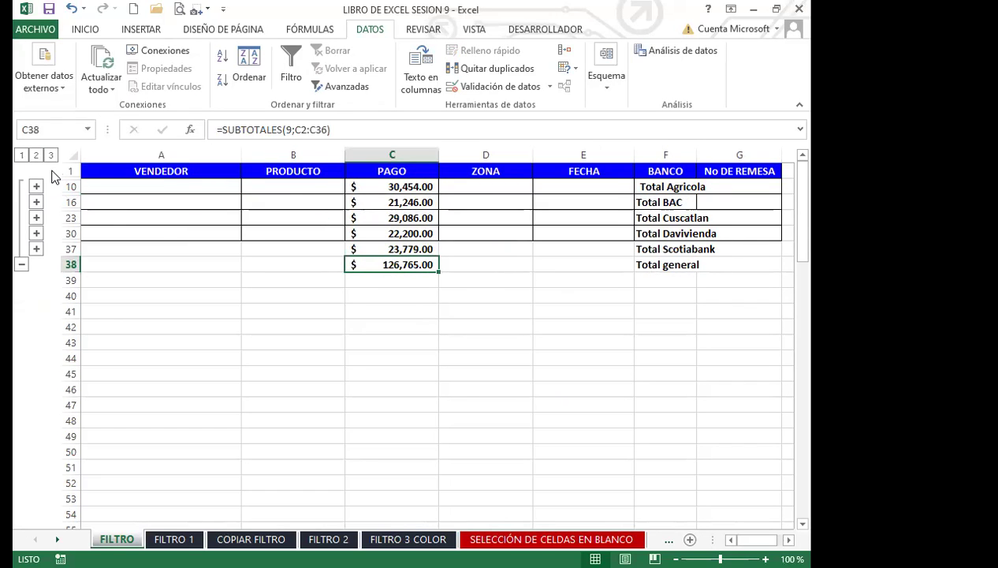
pyautogui.click(51, 156)
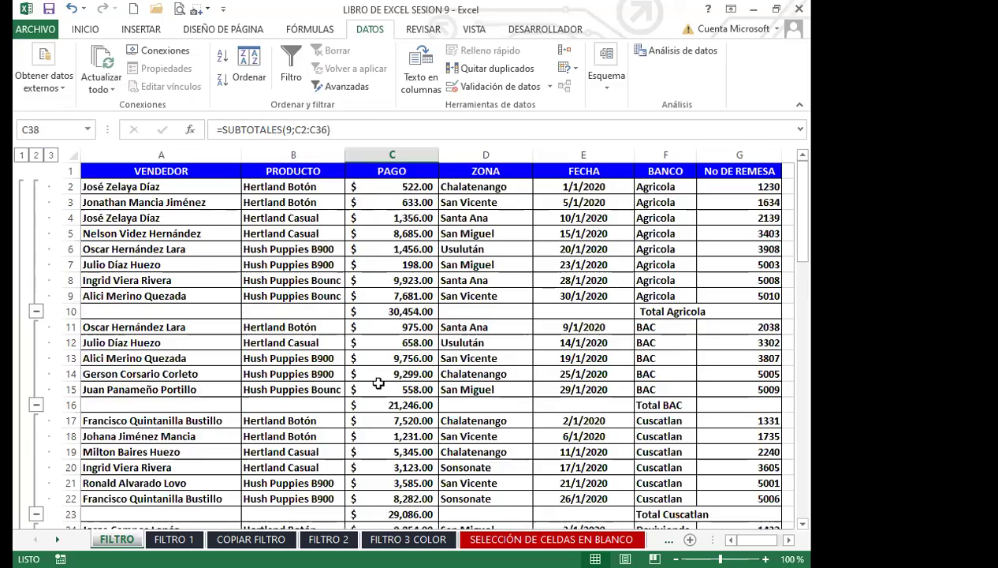
pyautogui.scroll(-9, 323, 384)
pyautogui.scroll(9, 416, 388)
# Compare the three outline levels: grand total only, subtotals per bank, and all detail rows
pyautogui.click(21, 156)
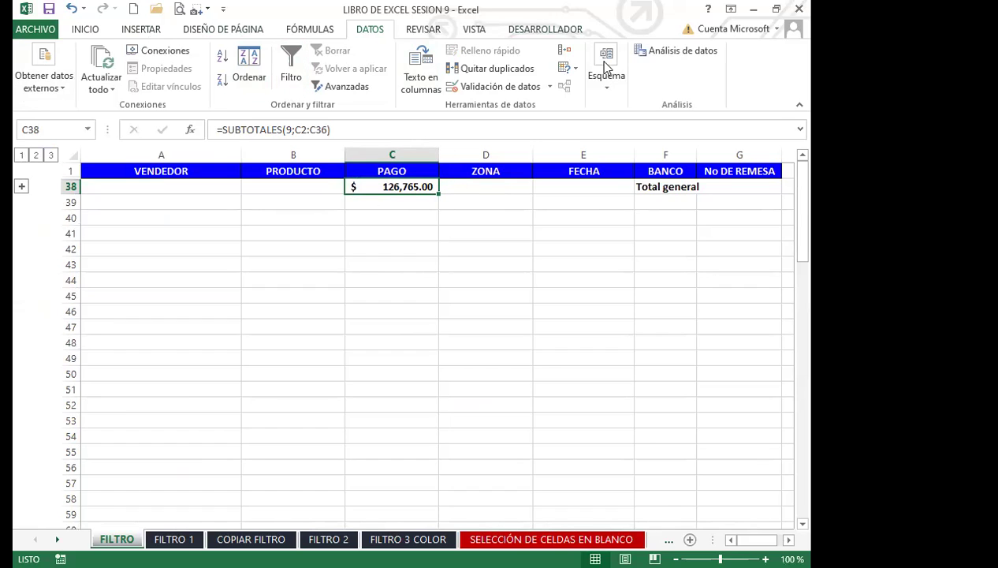
pyautogui.click(605, 89)
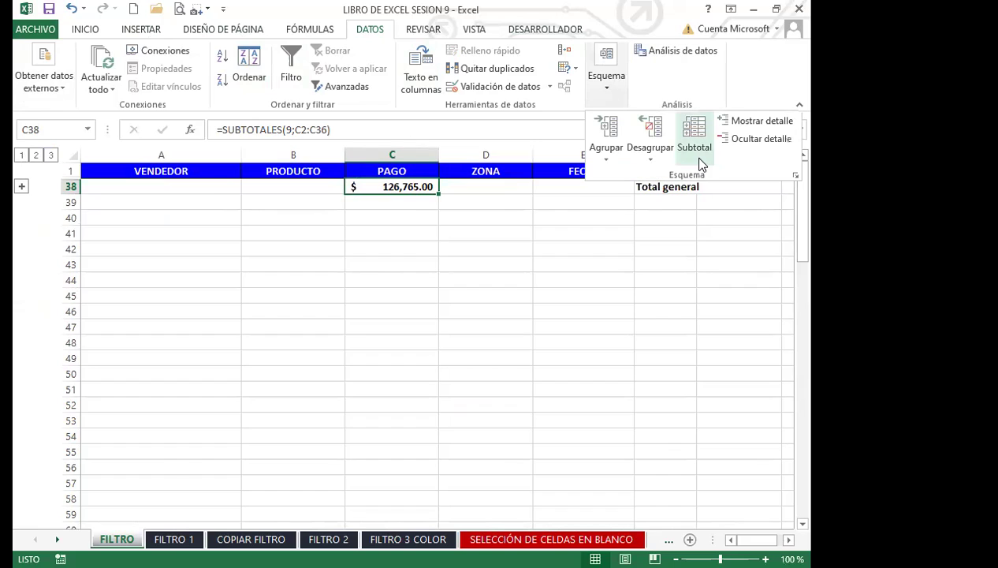
pyautogui.click(23, 158)
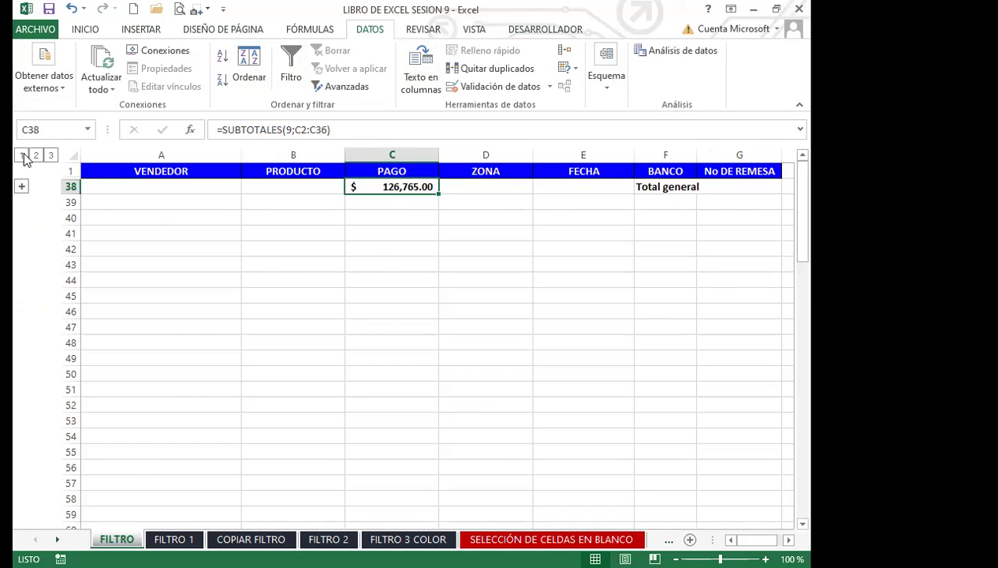
pyautogui.click(37, 156)
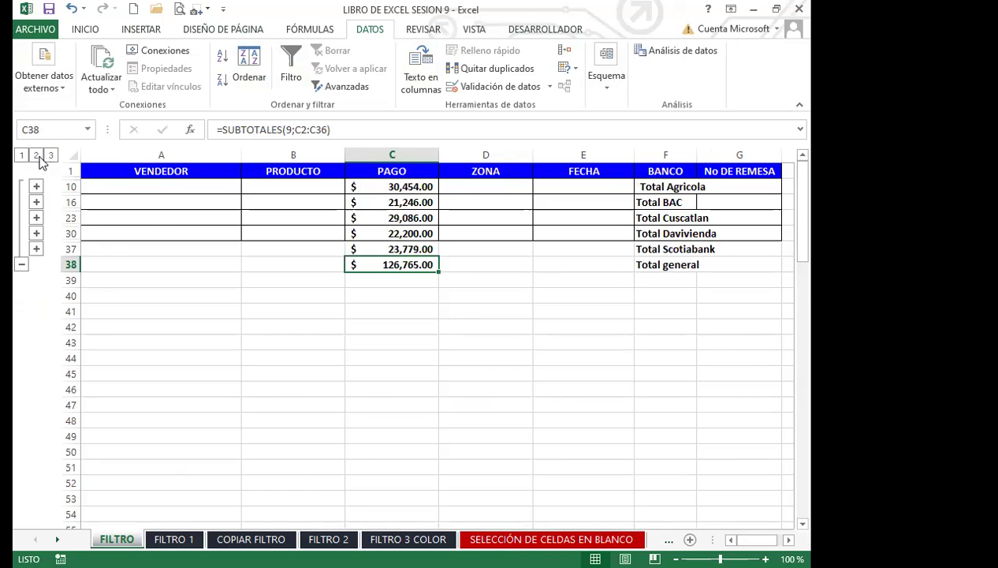
pyautogui.click(51, 156)
pyautogui.moveTo(289, 312); pyautogui.dragTo(286, 293)
# Undo the recent outline level changes on the subtotaled table
pyautogui.click(71, 10)
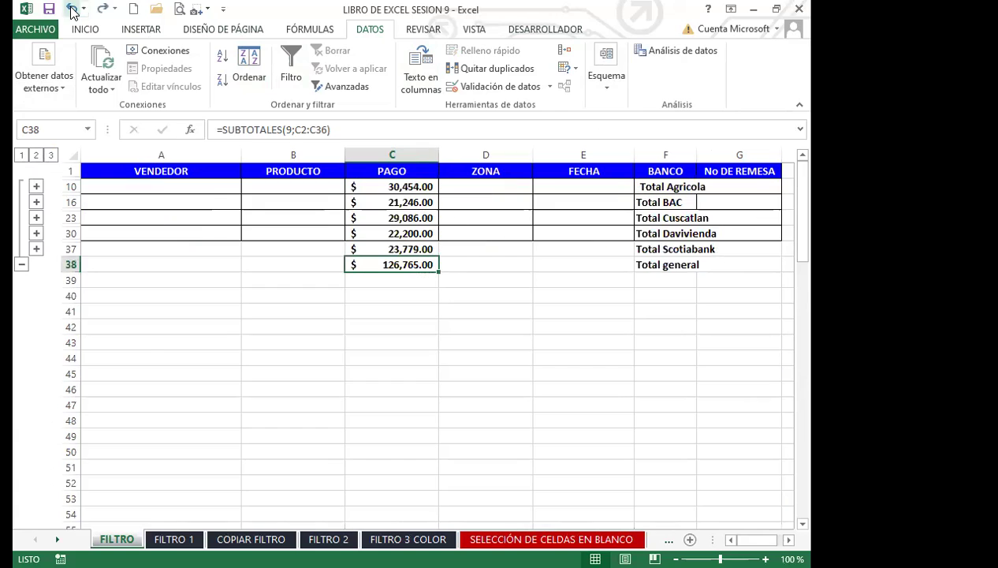
pyautogui.click(69, 9)
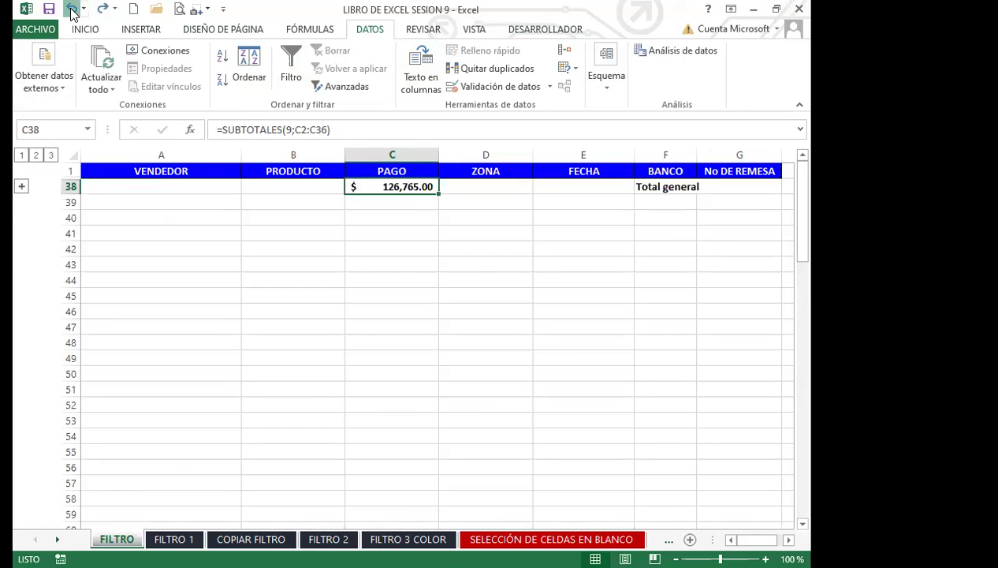
pyautogui.click(70, 10)
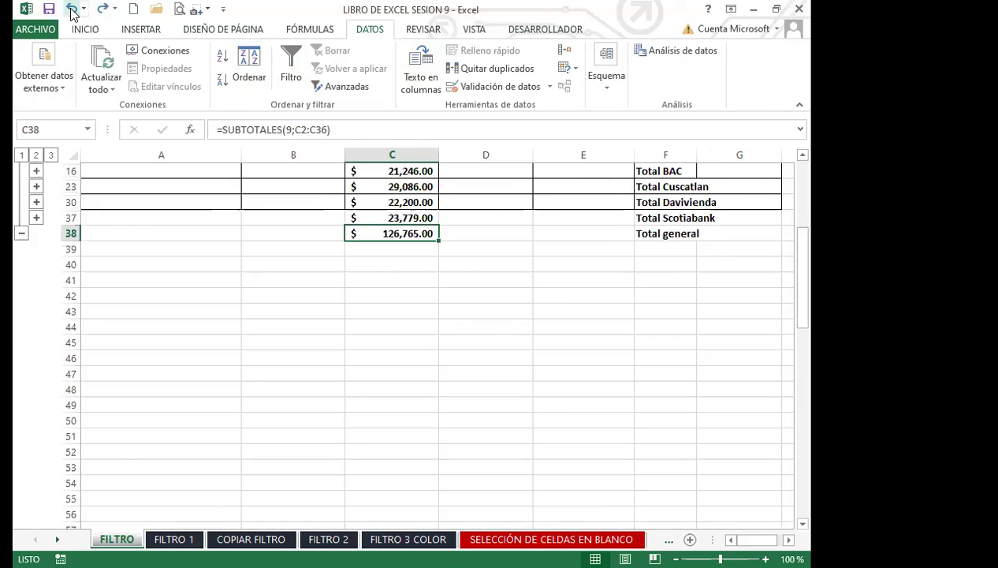
pyautogui.click(71, 9)
pyautogui.click(71, 10)
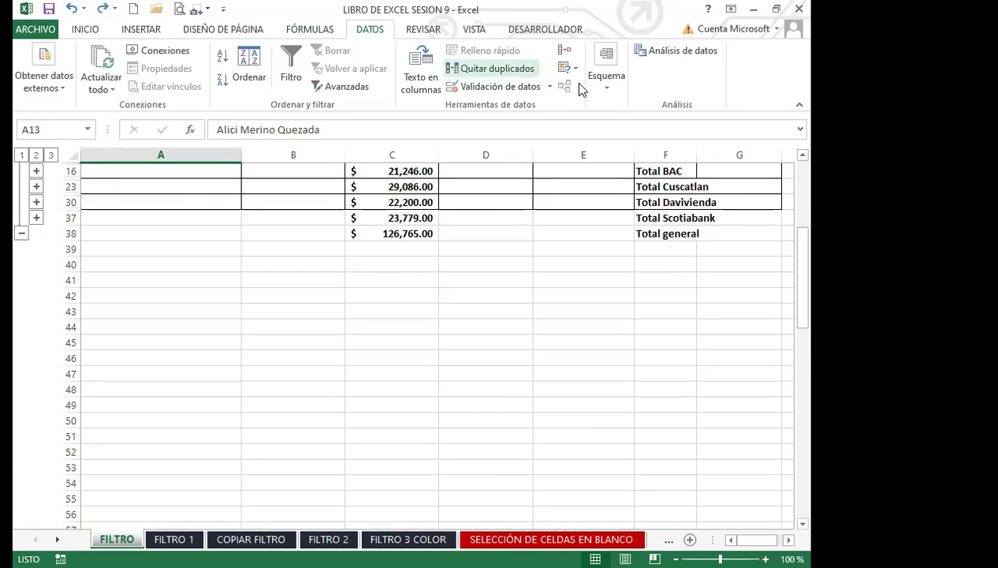
# Remove all subtotals from the sales table
pyautogui.click(607, 89)
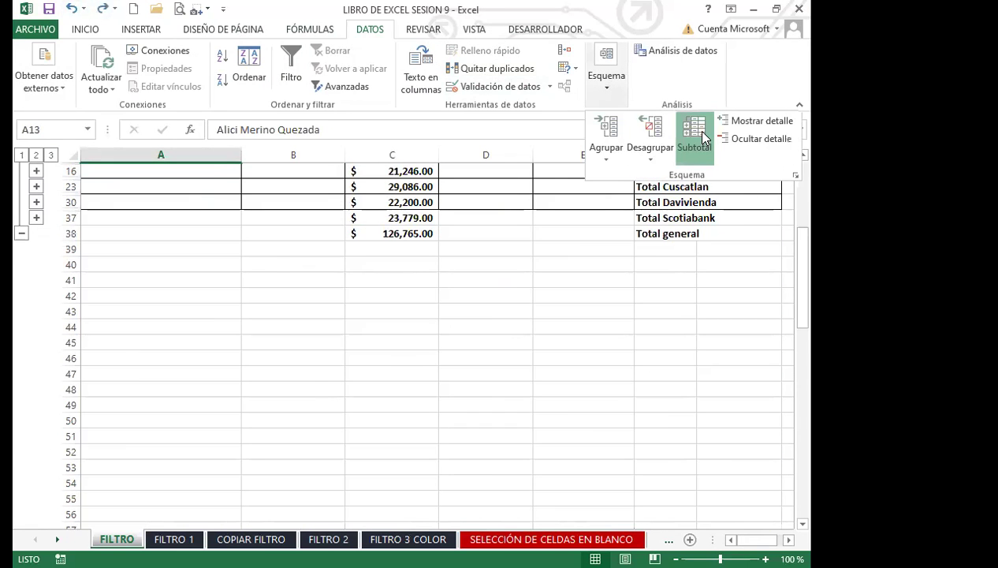
pyautogui.click(334, 472)
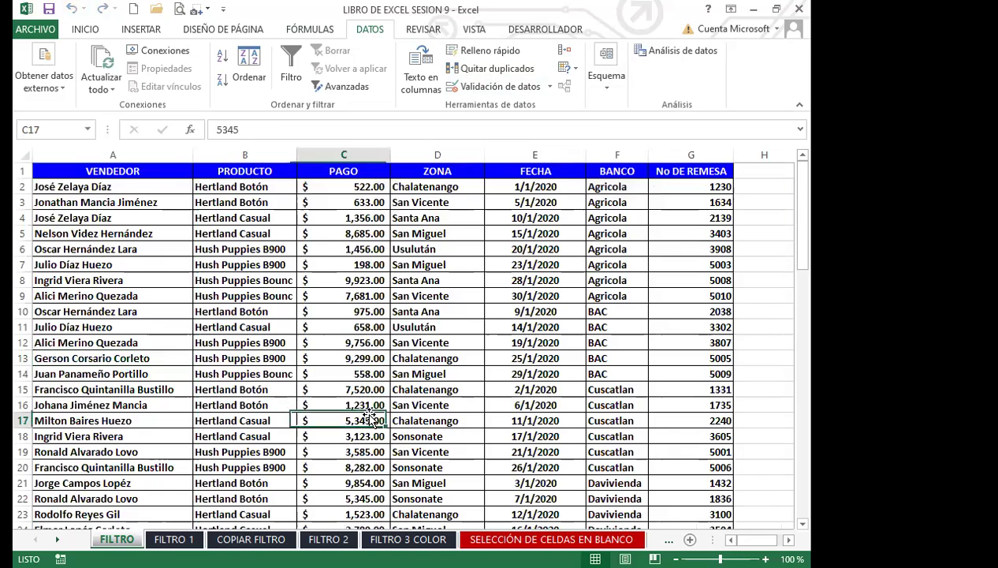
pyautogui.click(437, 404)
pyautogui.click(302, 310)
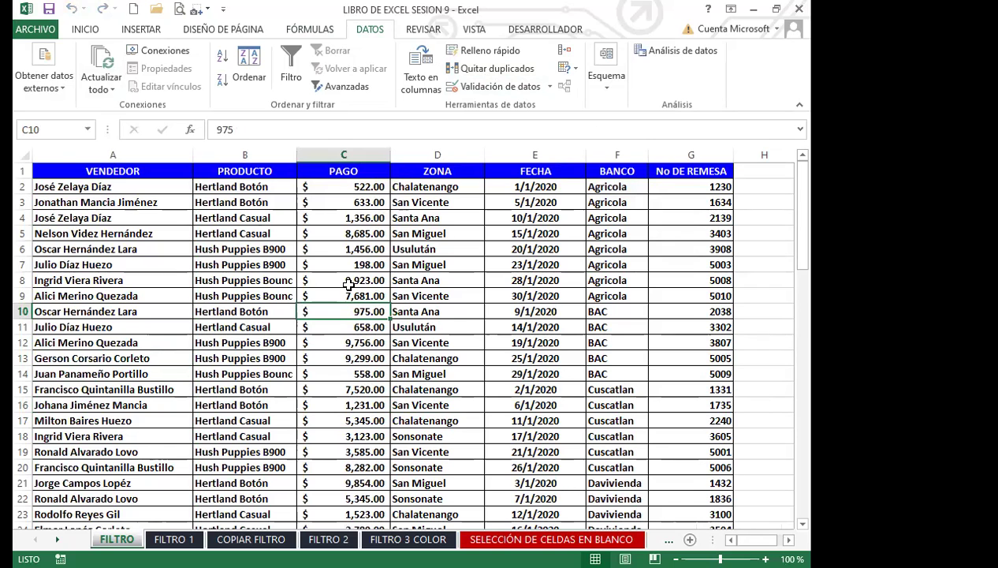
pyautogui.click(361, 171)
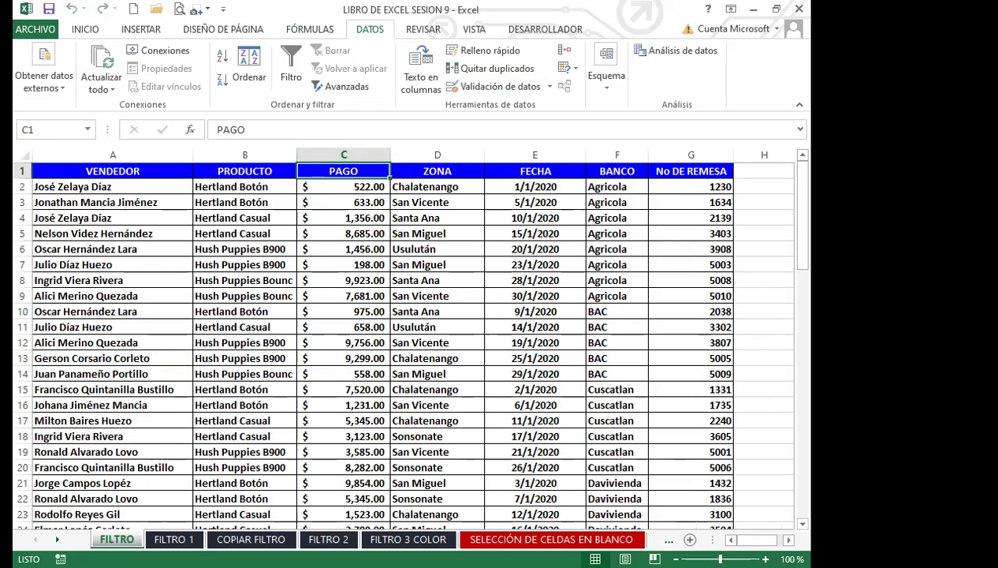
# Turn on AutoFilter for the sales table on the FILTRO 1 sheet
pyautogui.click(173, 539)
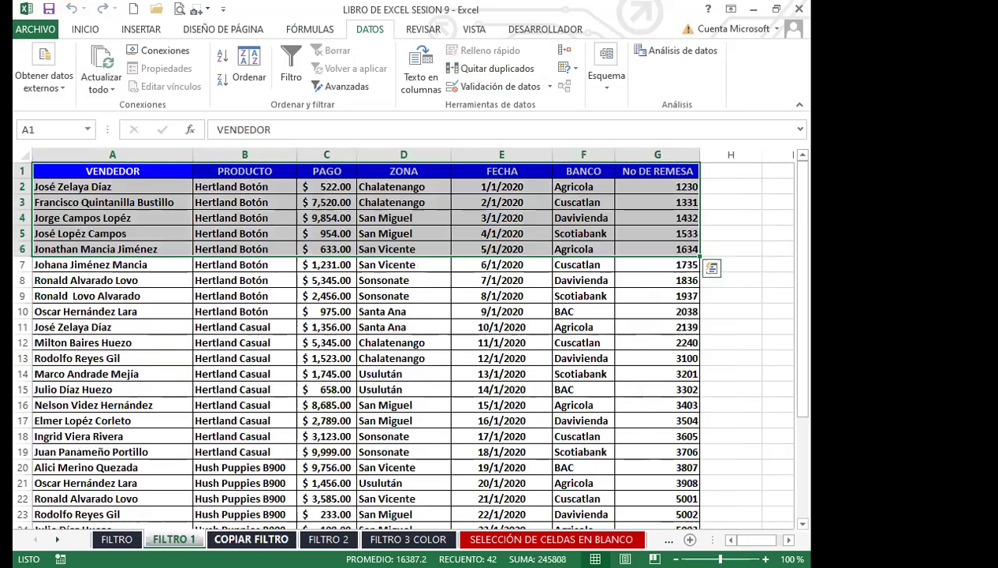
pyautogui.hotkey('ctrl', 'pagedown')
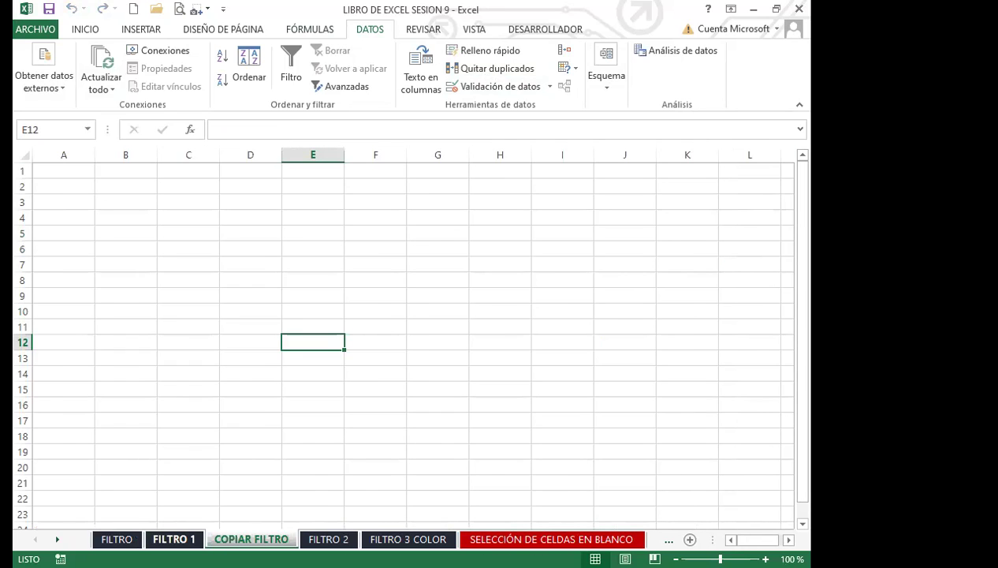
pyautogui.click(174, 539)
pyautogui.click(237, 327)
pyautogui.moveTo(237, 249); pyautogui.dragTo(238, 234)
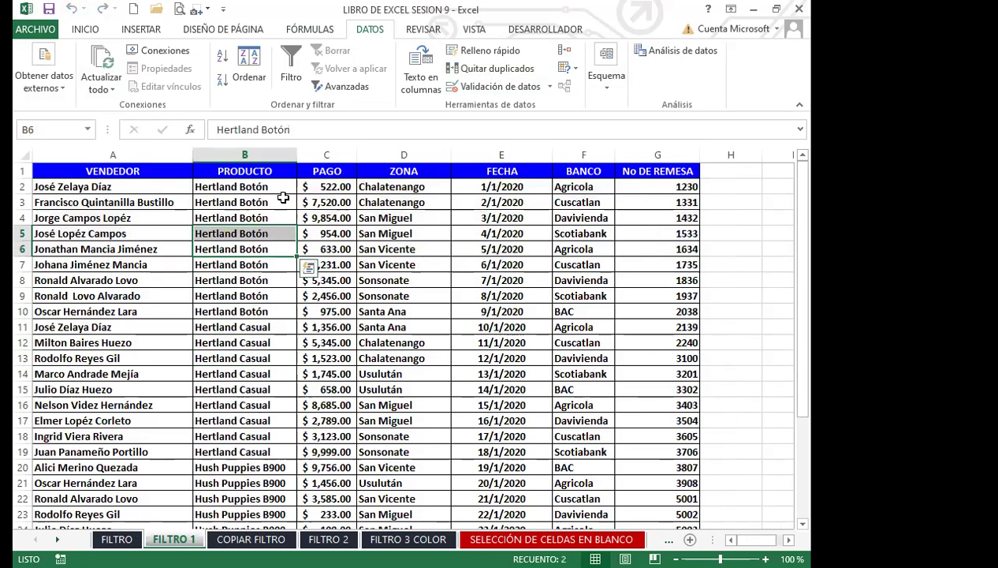
pyautogui.click(247, 202)
pyautogui.click(240, 173)
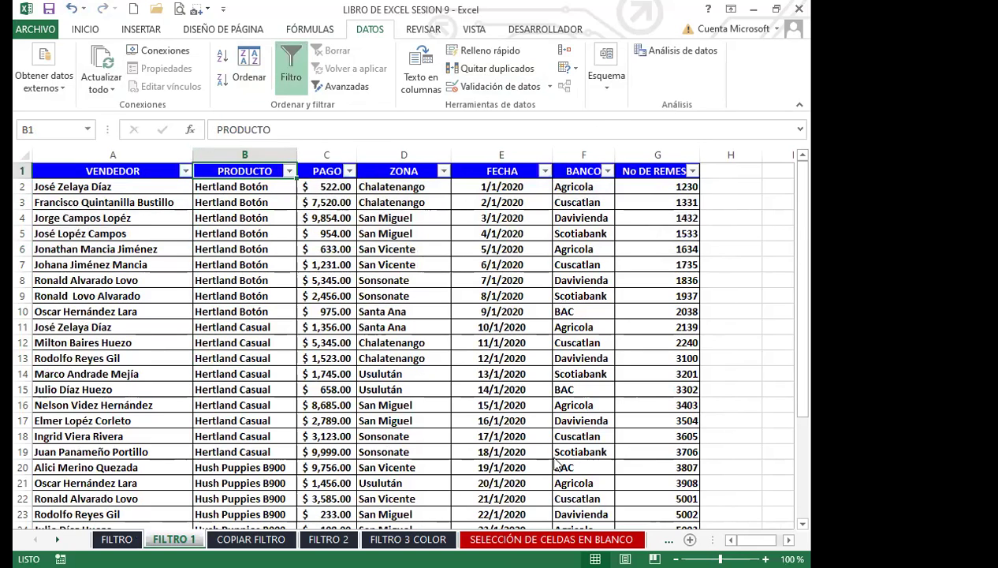
# Filter the PRODUCTO column to show Hertland Botón, Hush Puppies B900 and Hush Puppies Bounc, leaving out Hertland Casual
pyautogui.click(290, 171)
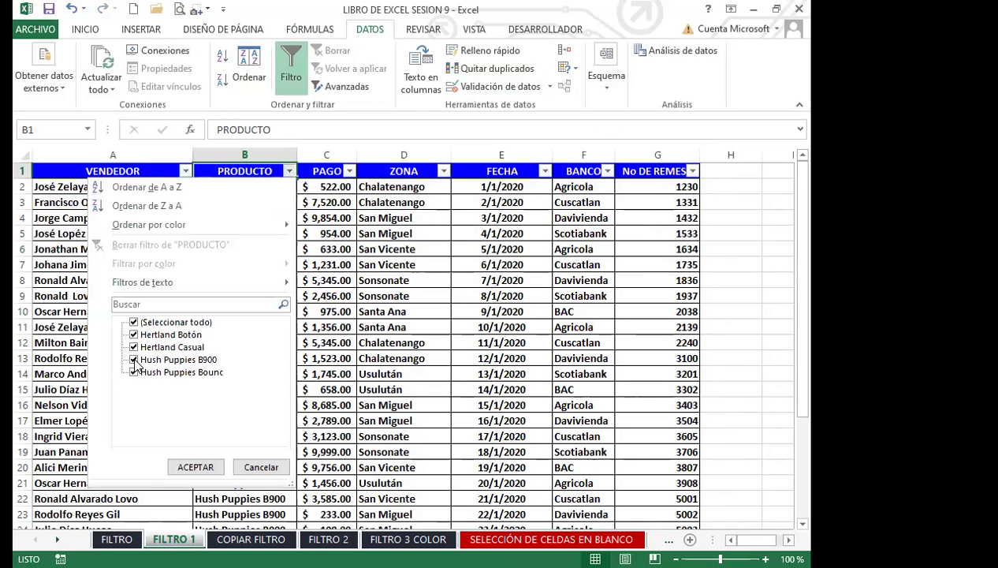
pyautogui.click(133, 322)
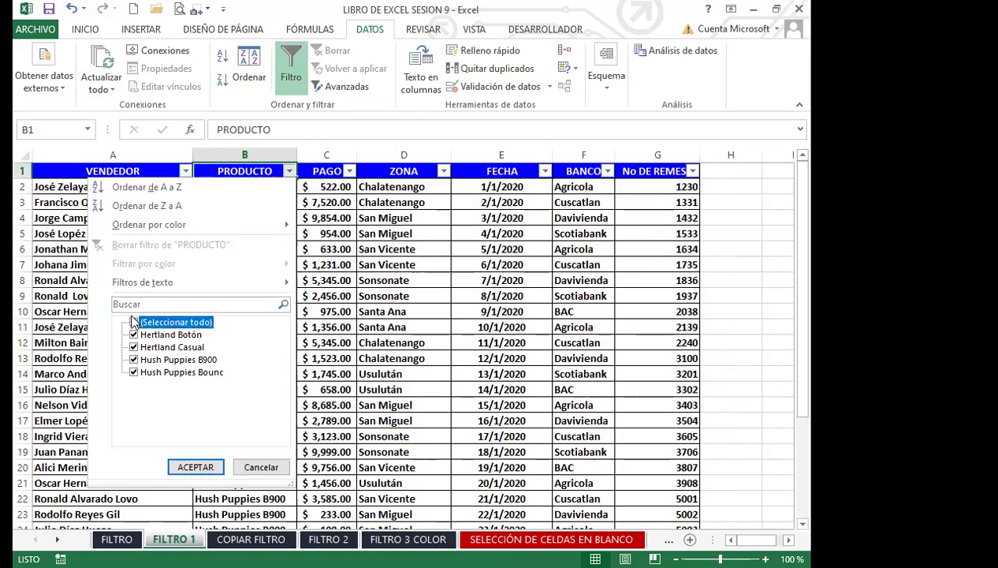
pyautogui.click(133, 334)
pyautogui.click(135, 360)
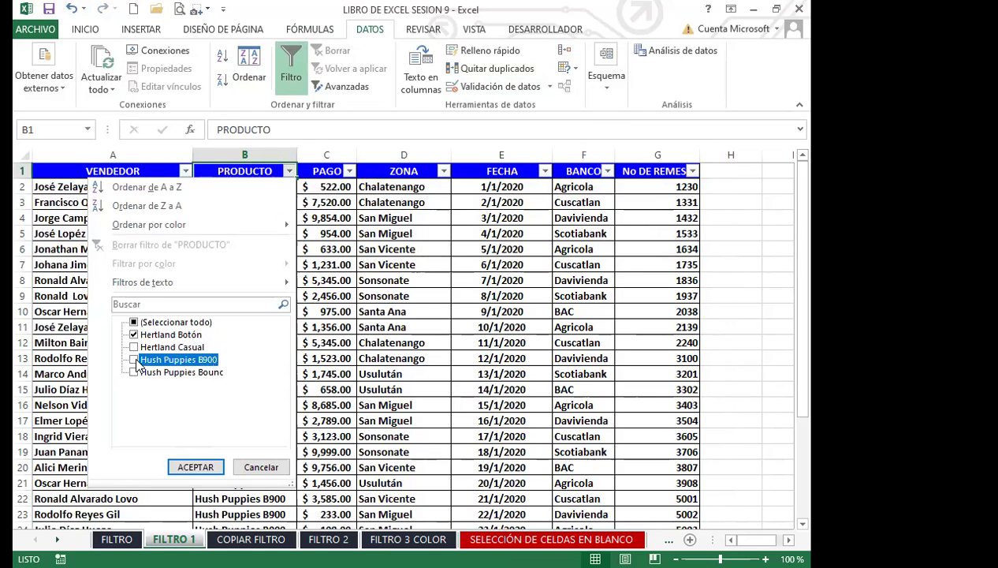
pyautogui.click(134, 372)
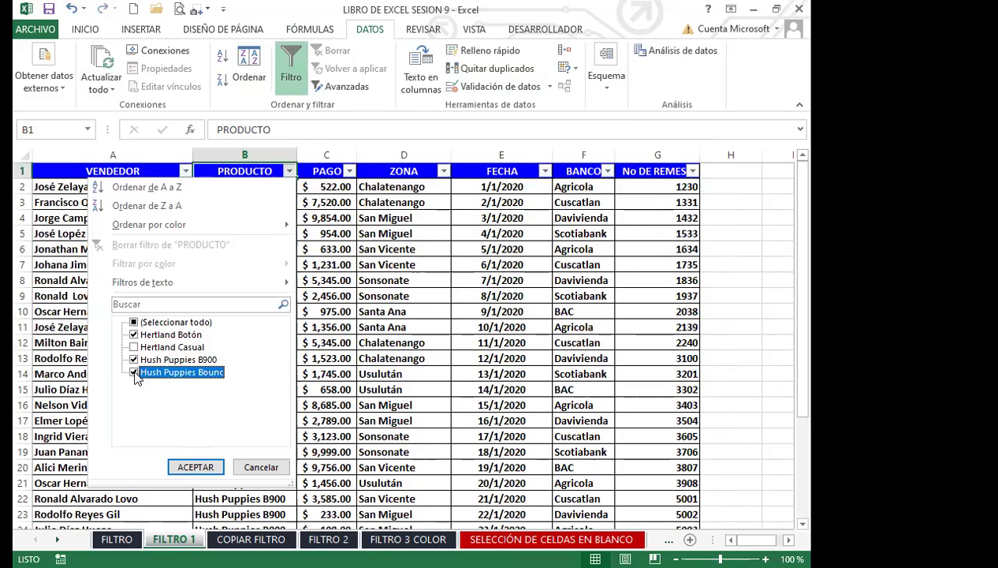
pyautogui.click(192, 463)
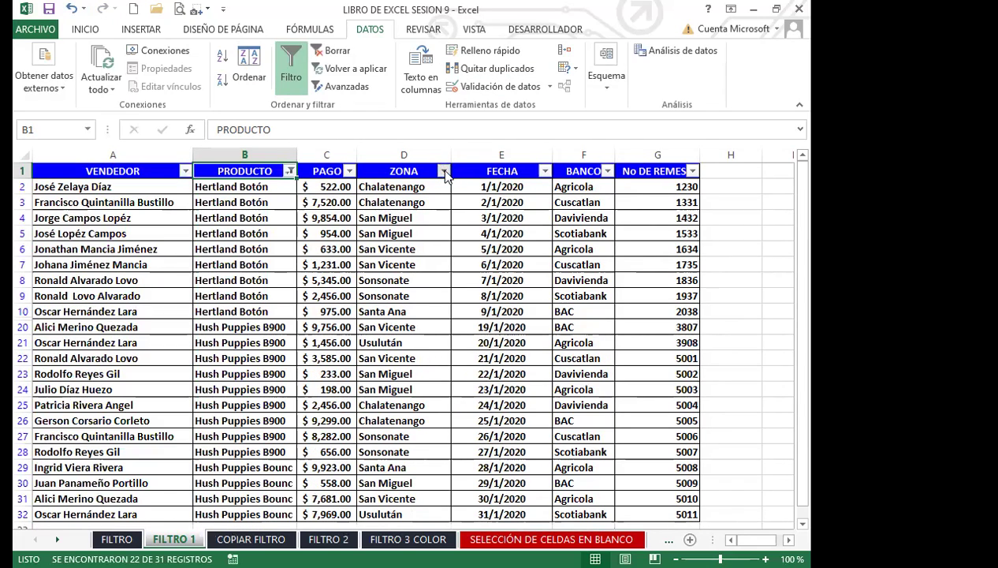
# Filter the ZONA column to leave out Chalatenango and Usulután
pyautogui.click(443, 171)
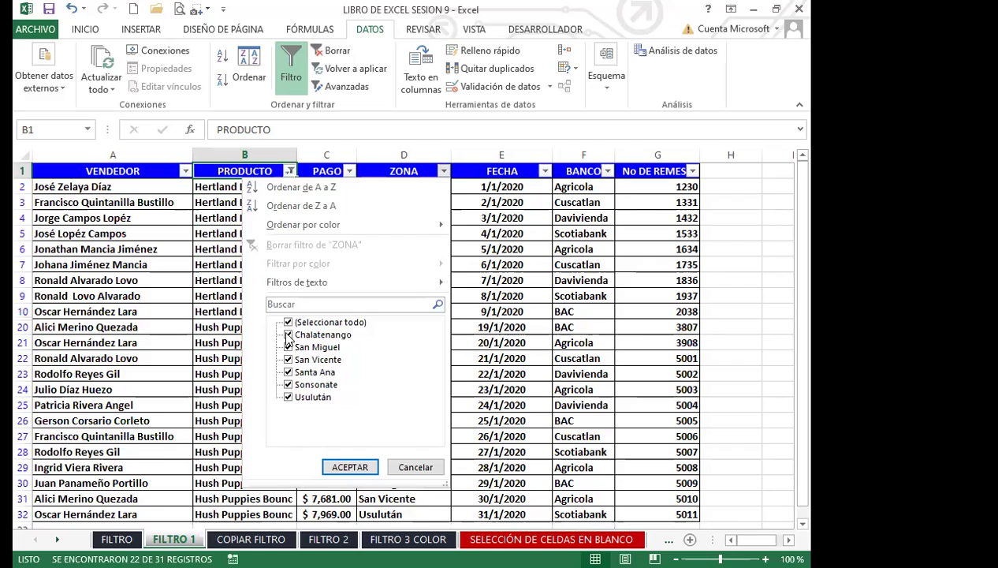
pyautogui.click(282, 336)
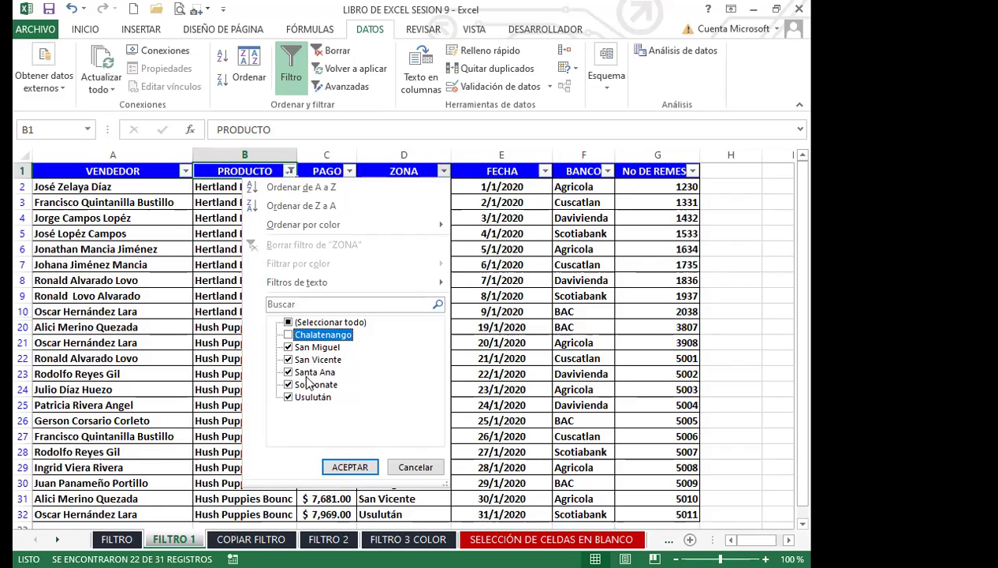
pyautogui.click(287, 396)
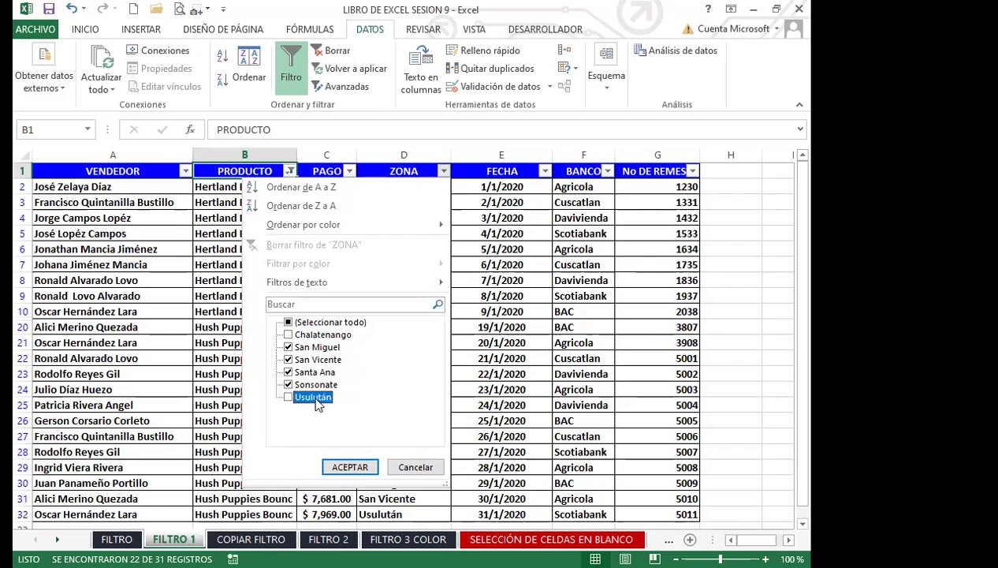
pyautogui.click(349, 466)
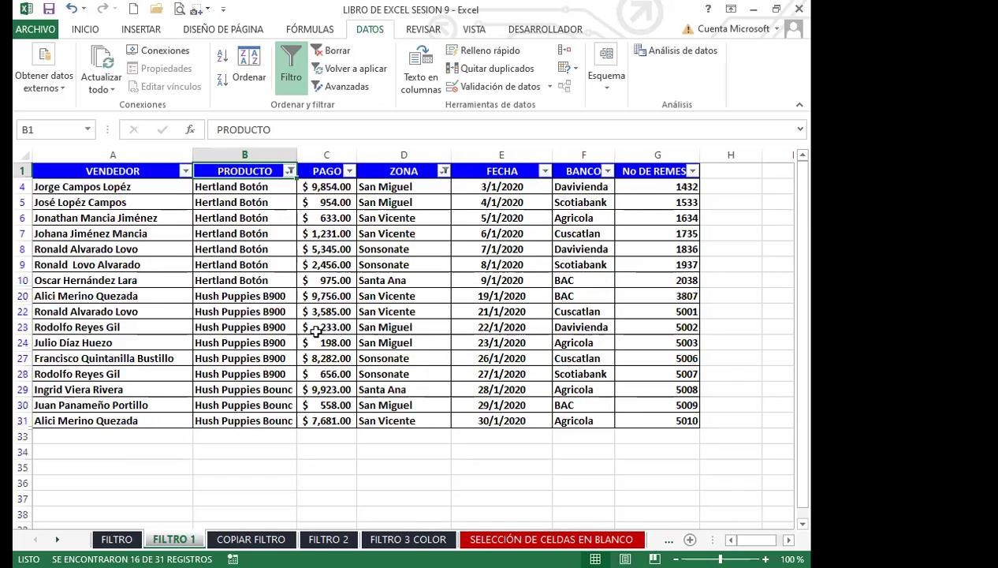
# Filter the FECHA column to leave out January 6, 9, 22, 27 and 29, 2020
pyautogui.click(545, 171)
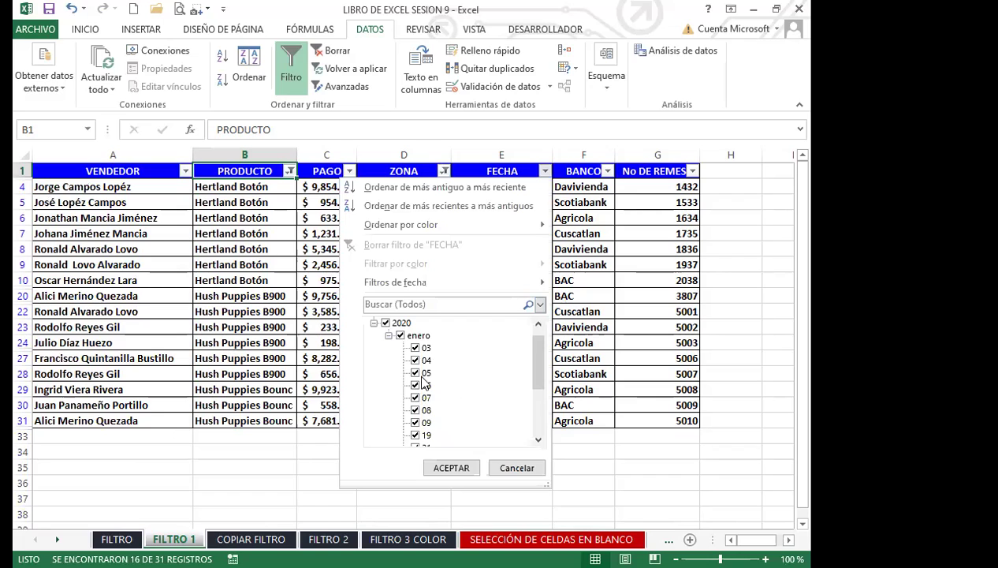
pyautogui.moveTo(539, 370); pyautogui.dragTo(540, 347)
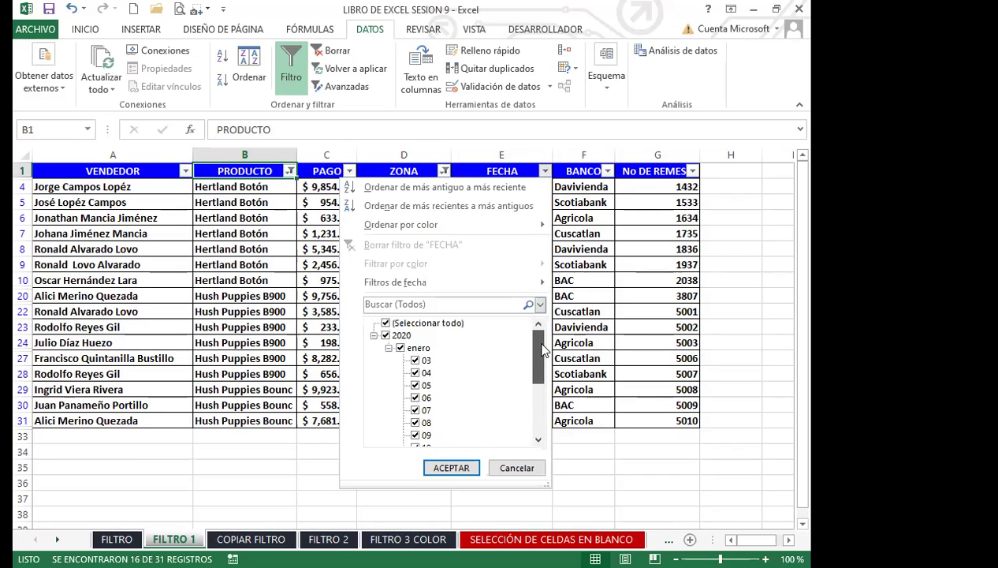
pyautogui.click(388, 350)
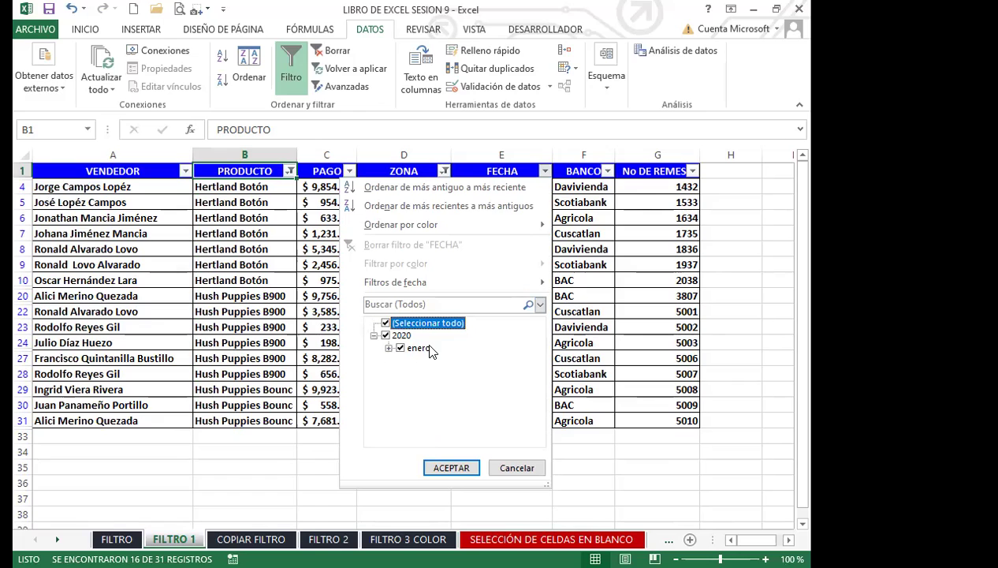
pyautogui.click(388, 348)
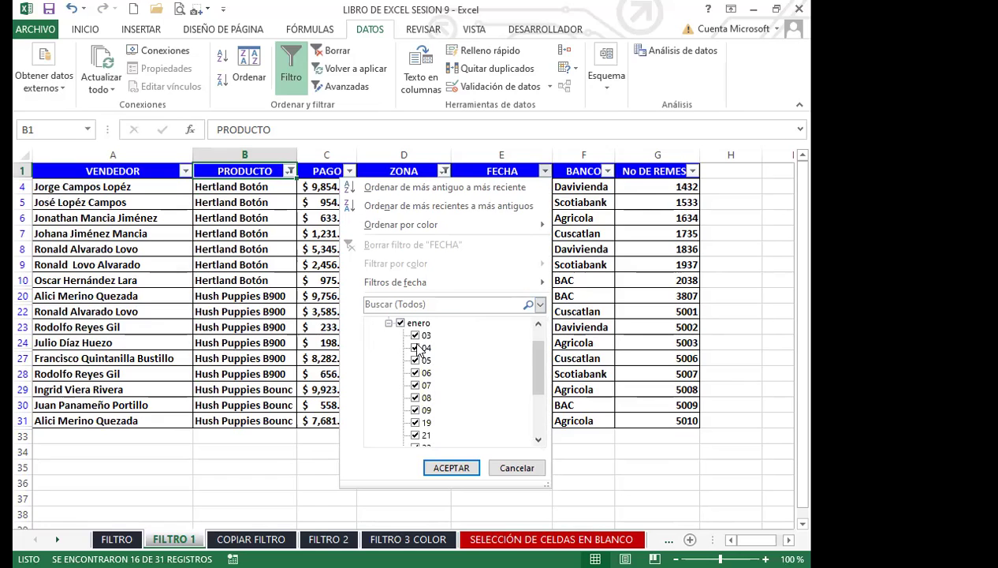
pyautogui.scroll(-2, 429, 390)
pyautogui.scroll(-1, 439, 434)
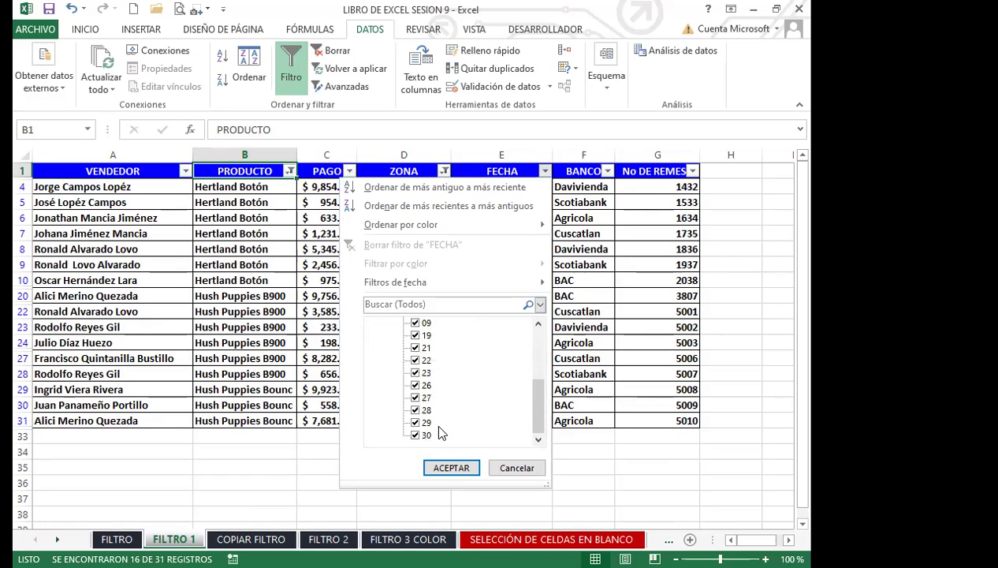
pyautogui.scroll(3, 426, 410)
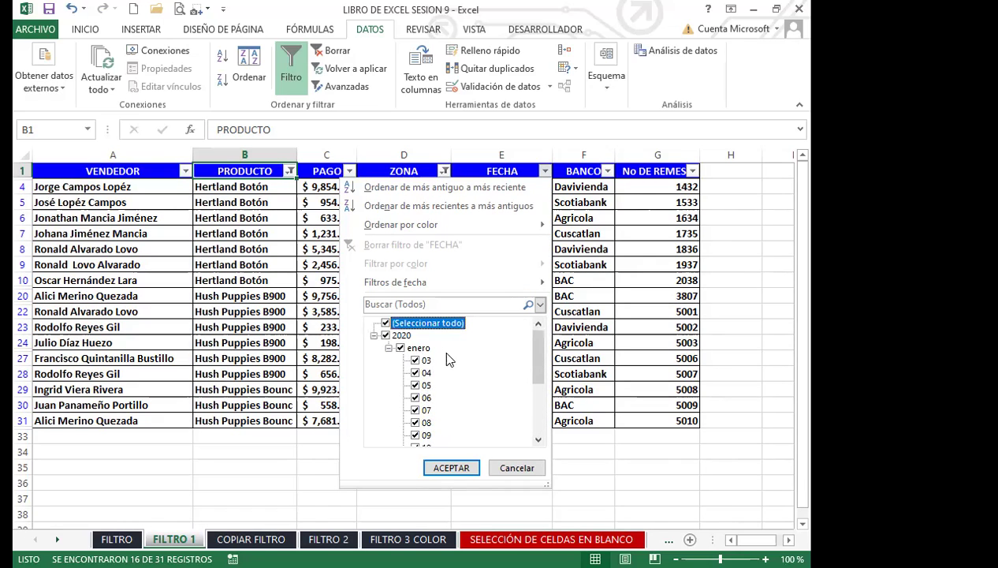
pyautogui.click(415, 398)
pyautogui.scroll(-1, 418, 404)
pyautogui.click(415, 397)
pyautogui.scroll(-2, 418, 403)
pyautogui.click(416, 398)
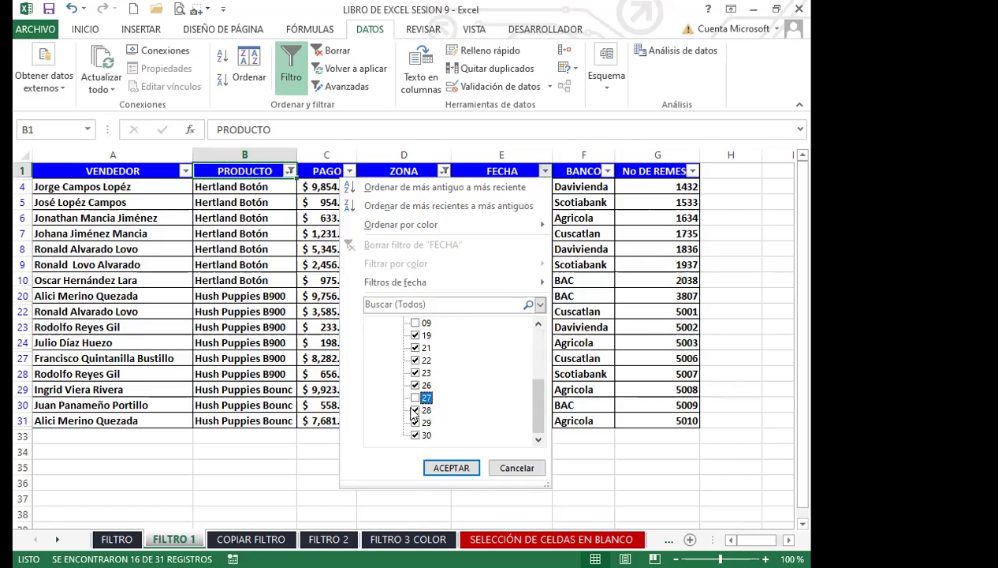
pyautogui.click(415, 423)
pyautogui.click(427, 359)
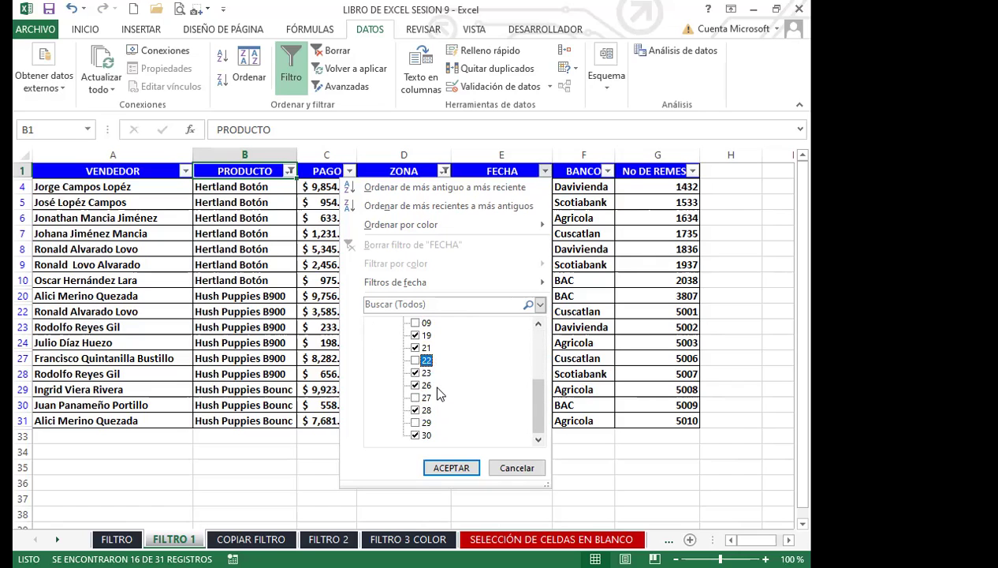
pyautogui.scroll(5, 439, 392)
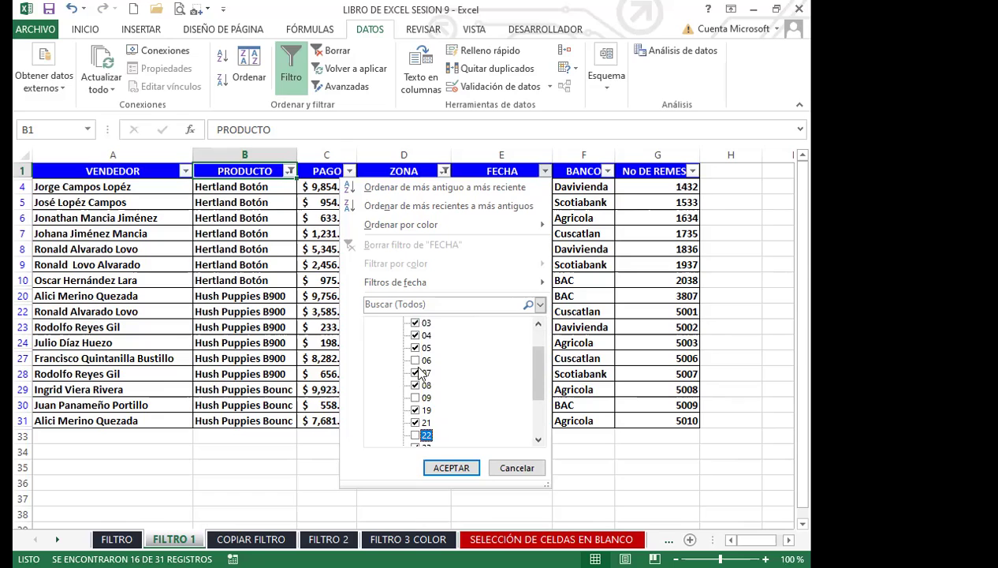
pyautogui.click(441, 466)
pyautogui.click(350, 388)
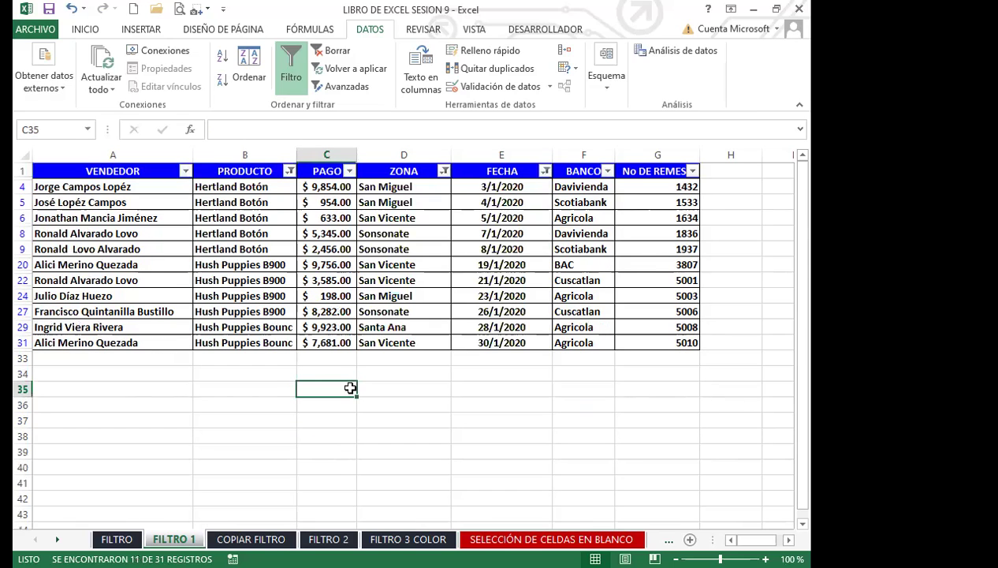
pyautogui.click(473, 404)
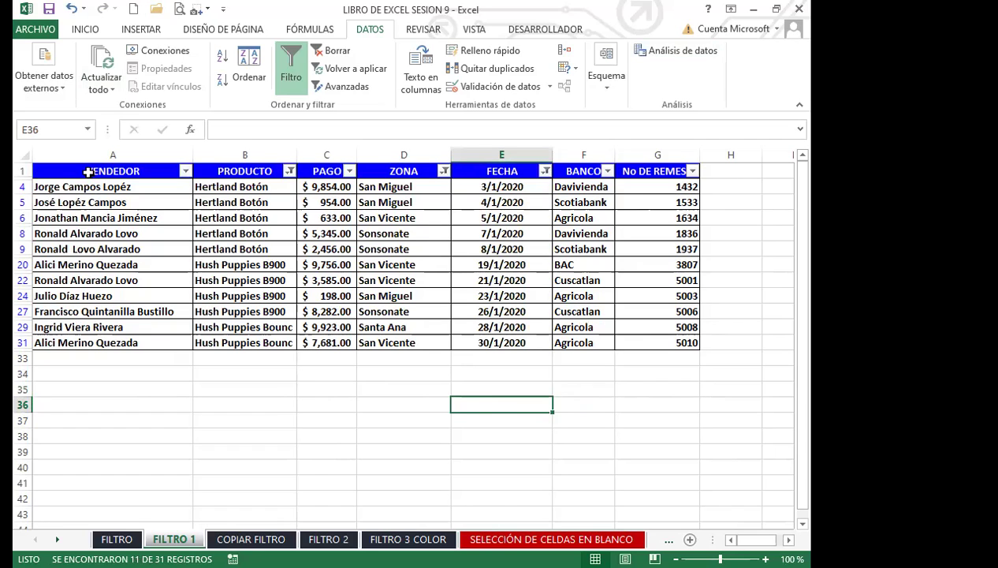
# Copy the whole filtered sales table on FILTRO 1, including its header row
pyautogui.click(82, 171)
pyautogui.moveTo(238, 187); pyautogui.dragTo(648, 345)
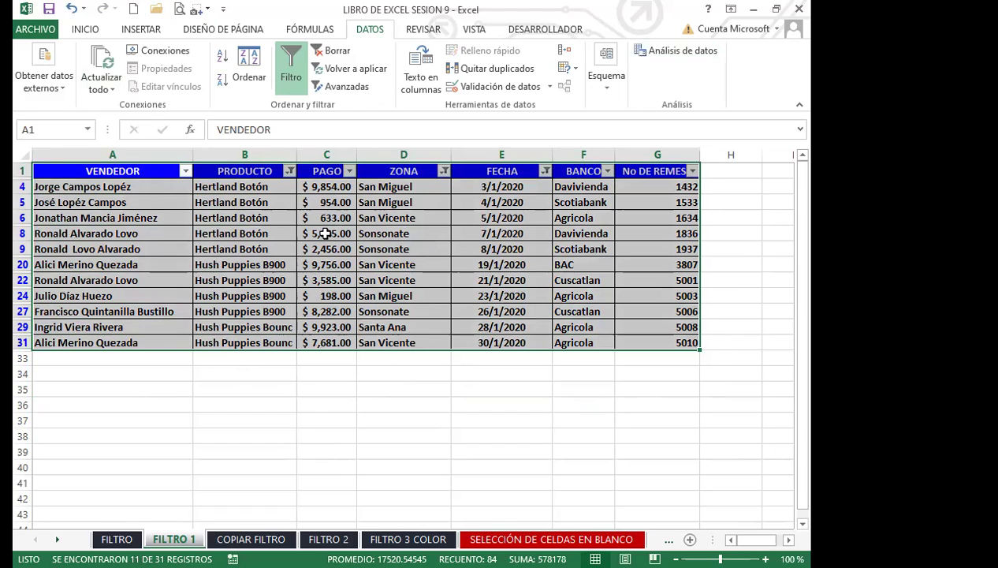
pyautogui.click(88, 29)
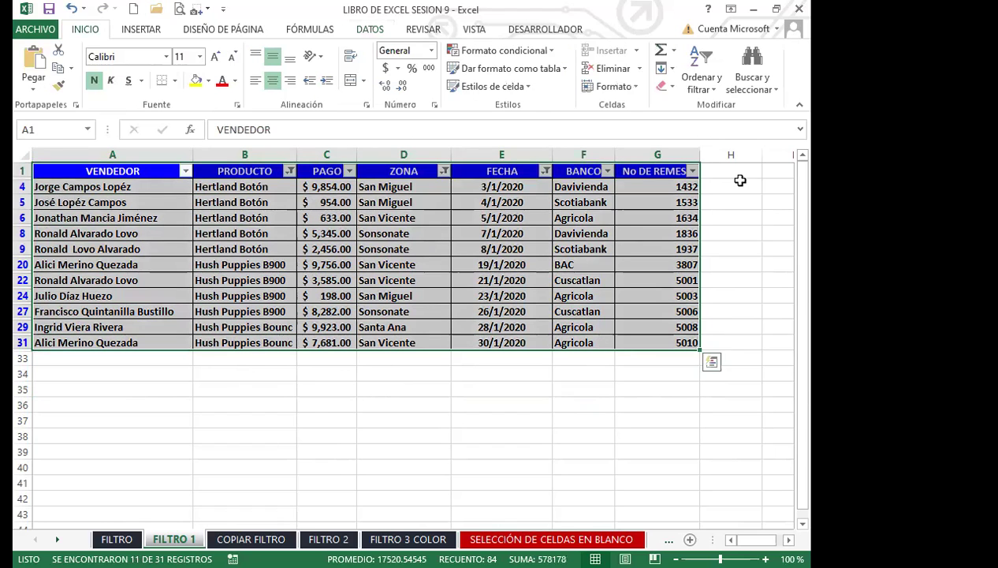
pyautogui.click(59, 68)
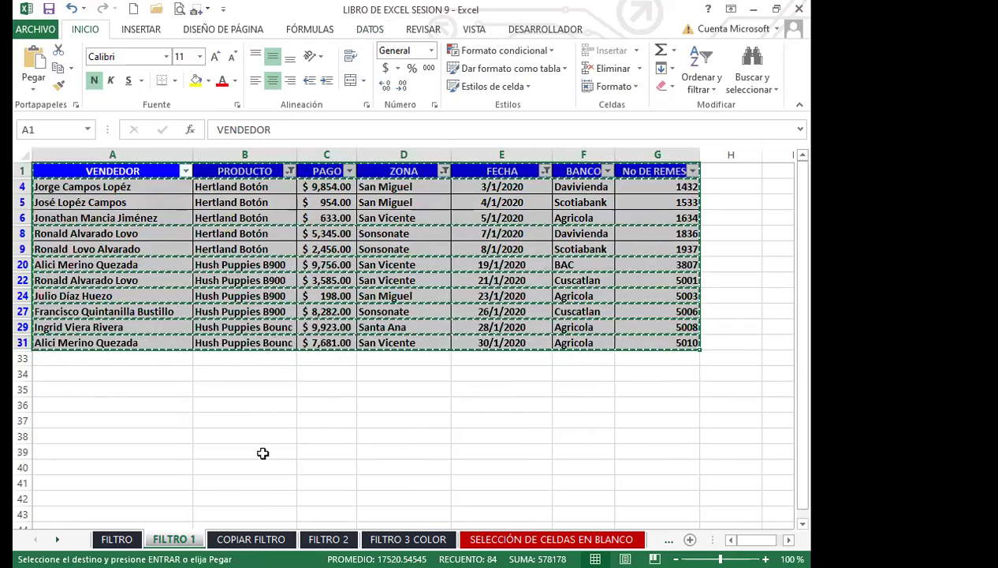
# Paste the copied filtered rows into the COPIAR FILTRO sheet, starting at cell A1
pyautogui.click(251, 538)
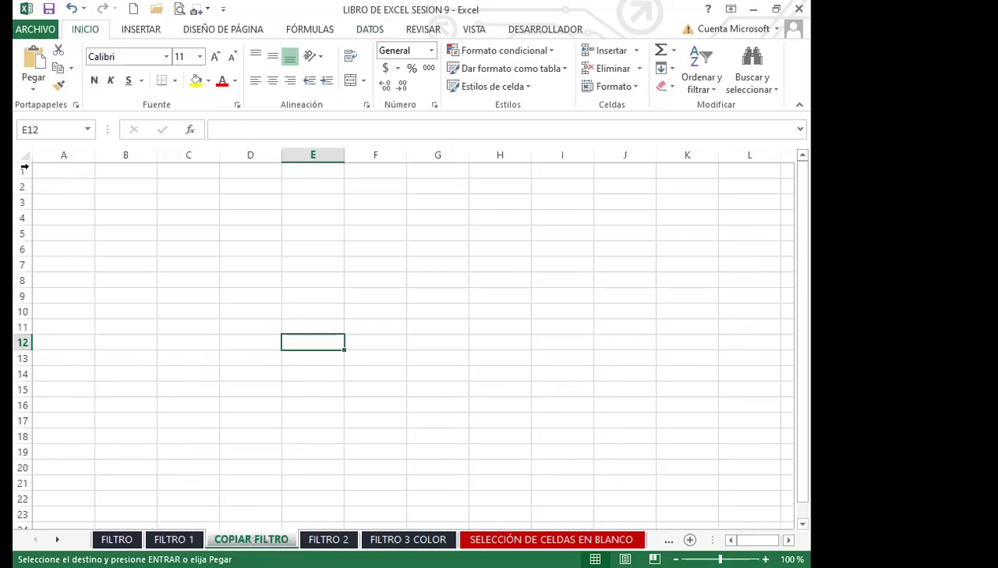
pyautogui.click(22, 155)
pyautogui.click(34, 63)
pyautogui.click(345, 373)
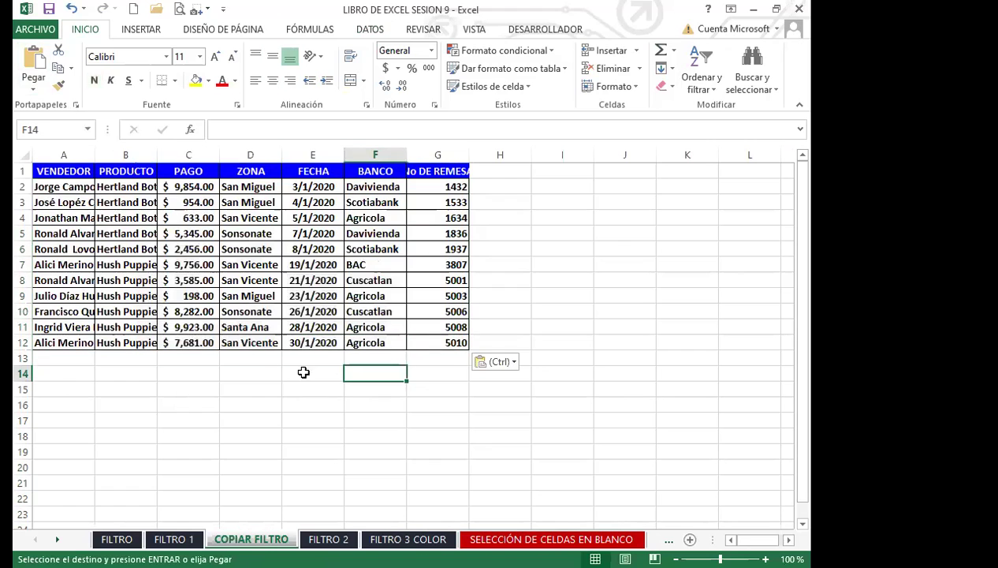
# Widen the PRODUCTO and VENDEDOR columns of the pasted table so their full contents fit
pyautogui.moveTo(161, 156); pyautogui.dragTo(199, 156)
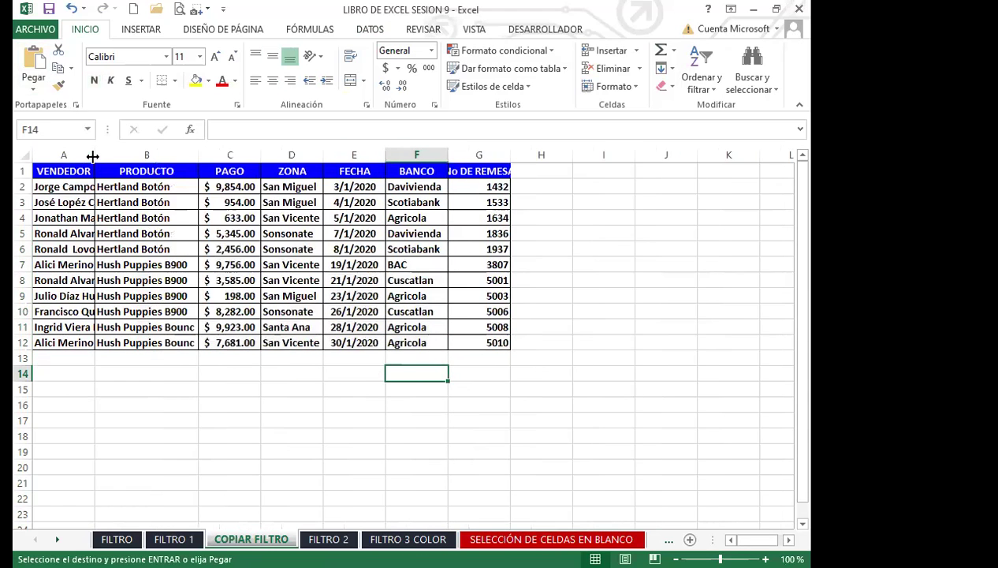
pyautogui.doubleClick(92, 156)
pyautogui.click(222, 402)
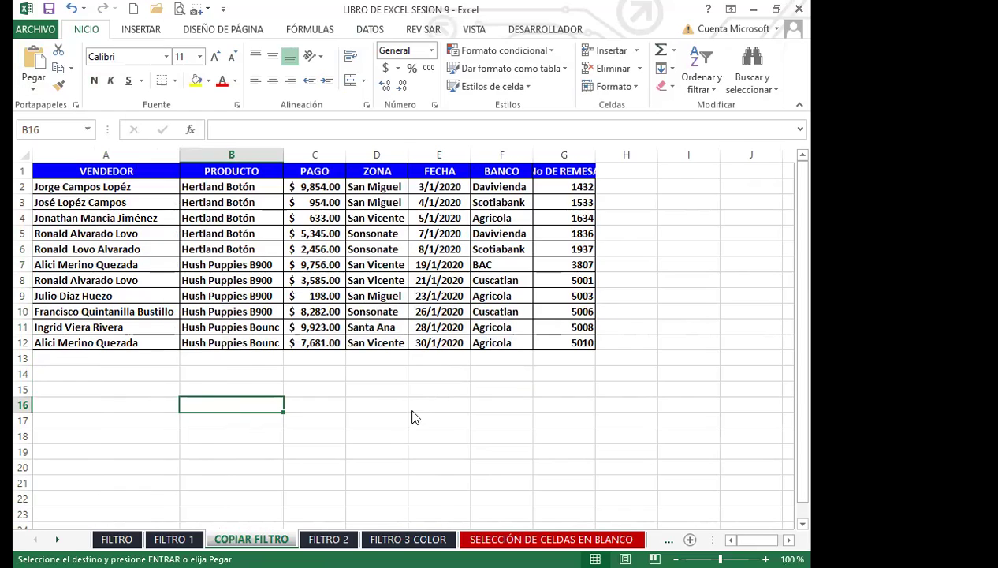
# Compare the filtered source table on FILTRO 1 with the pasted copy on COPIAR FILTRO
pyautogui.hotkey('ctrl', 'pageup')
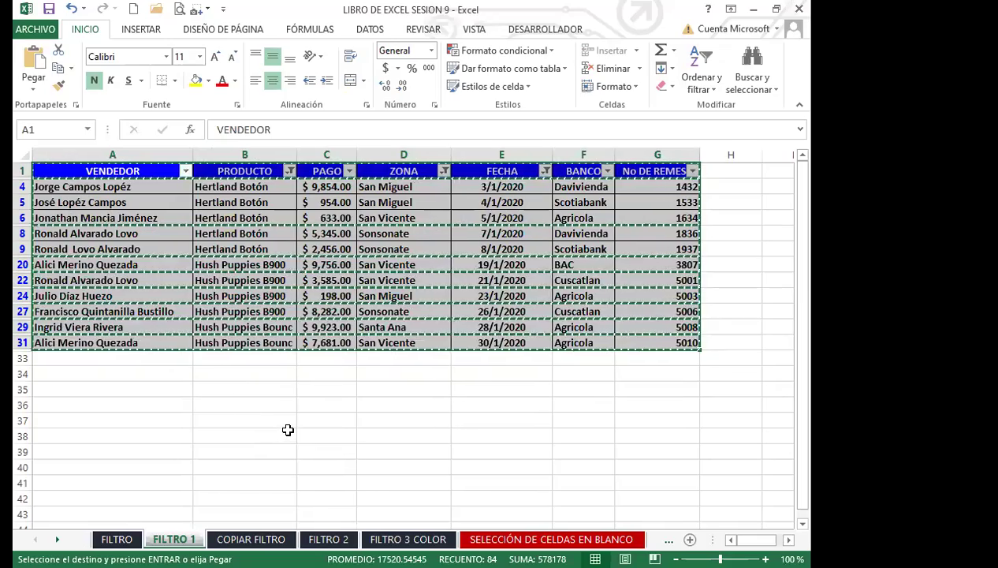
pyautogui.click(251, 539)
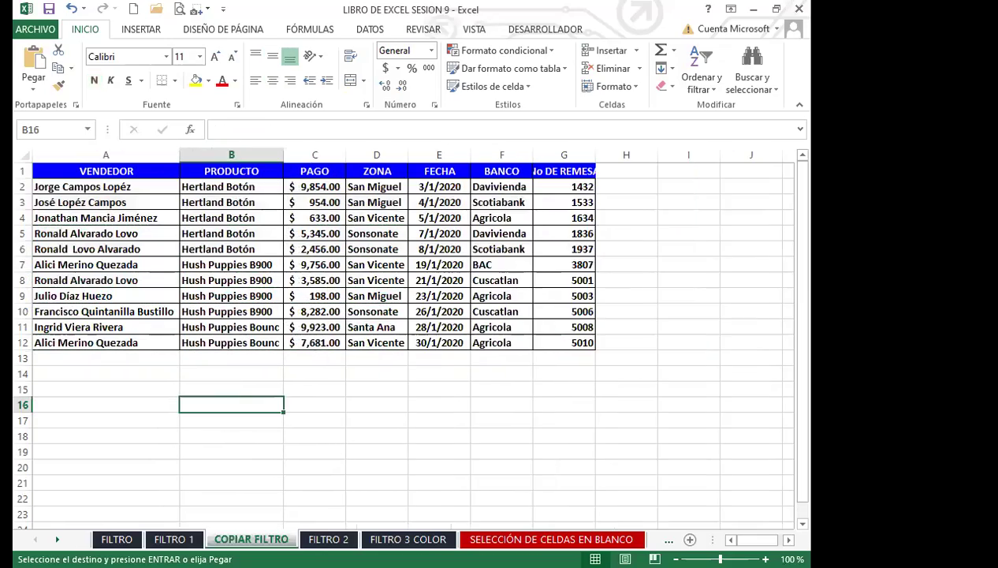
pyautogui.click(219, 327)
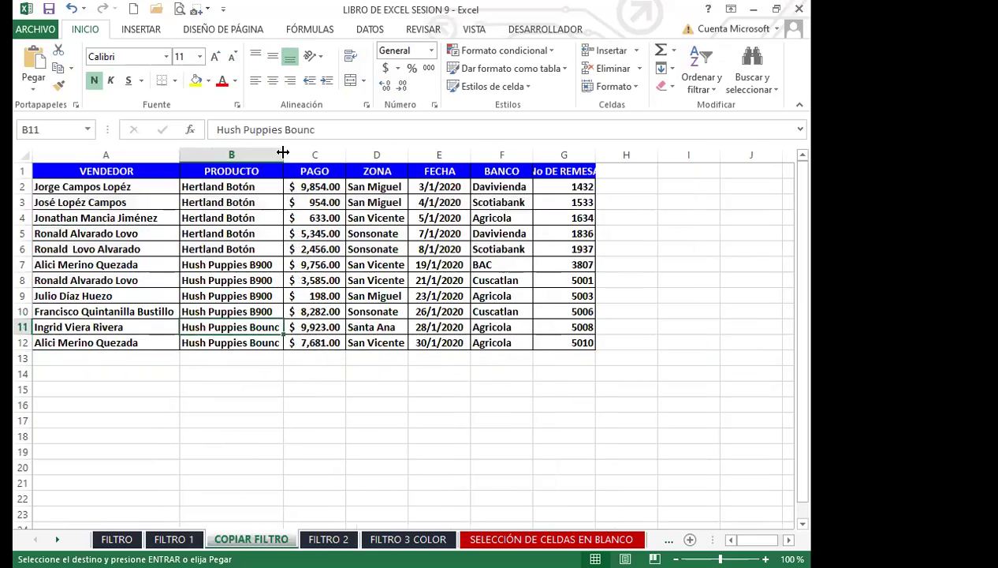
# Widen the PRODUCTO column a little more and autofit the No DE REMESA column on COPIAR FILTRO
pyautogui.moveTo(285, 155); pyautogui.dragTo(314, 154)
pyautogui.click(259, 357)
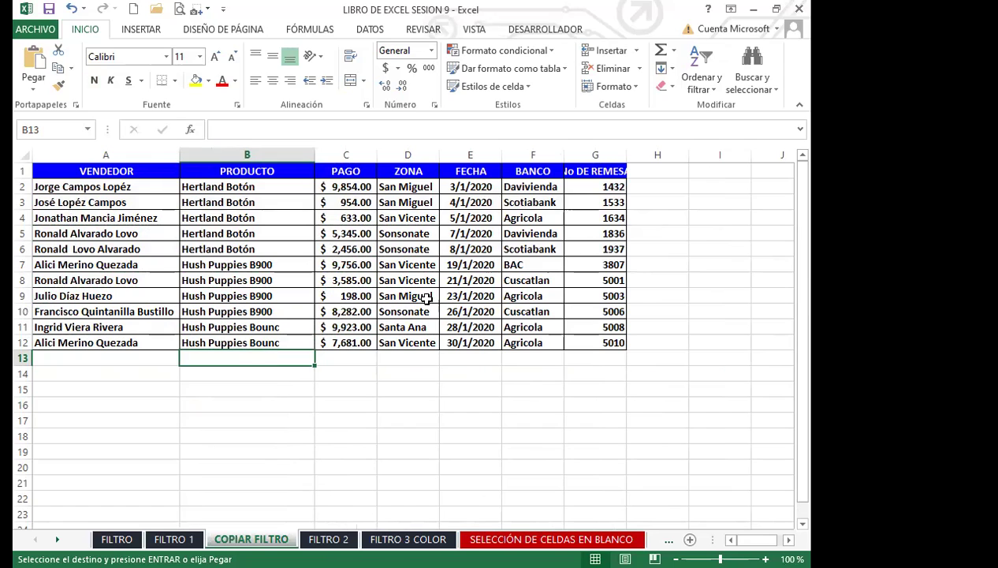
pyautogui.doubleClick(627, 157)
# Turn on AutoFilter for the pasted table on the COPIAR FILTRO sheet
pyautogui.click(241, 314)
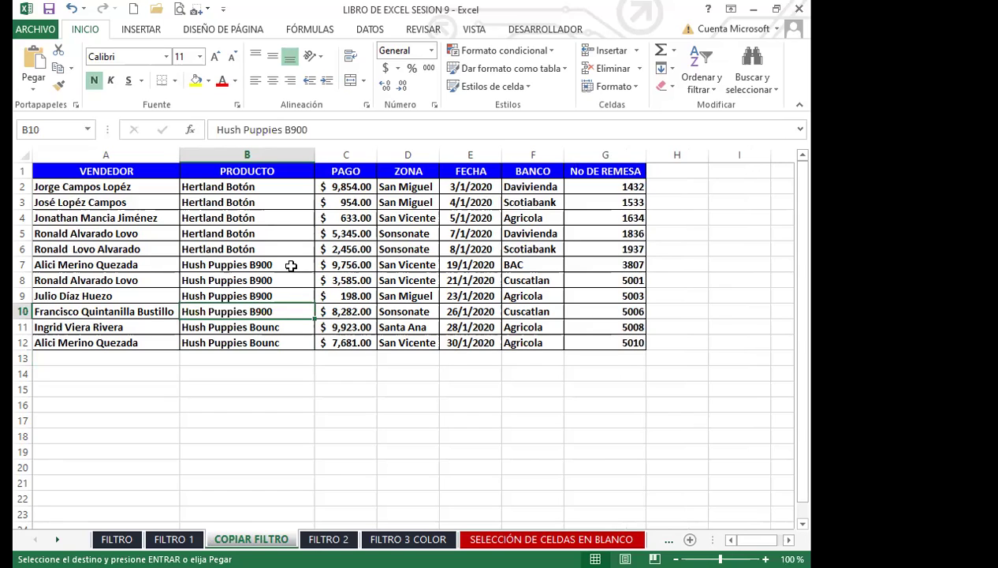
pyautogui.hotkey('ctrl', 'shift', 'l')
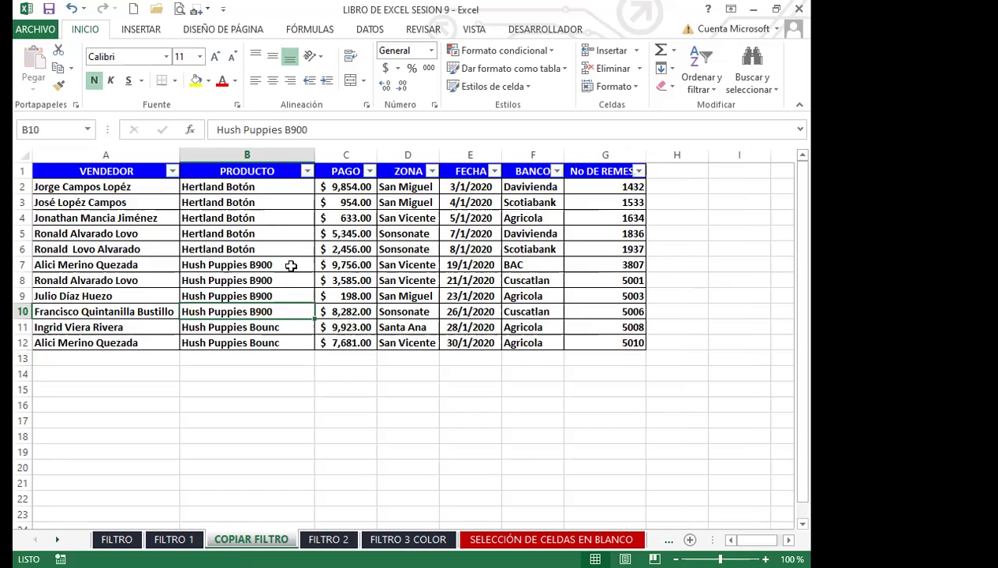
pyautogui.click(268, 264)
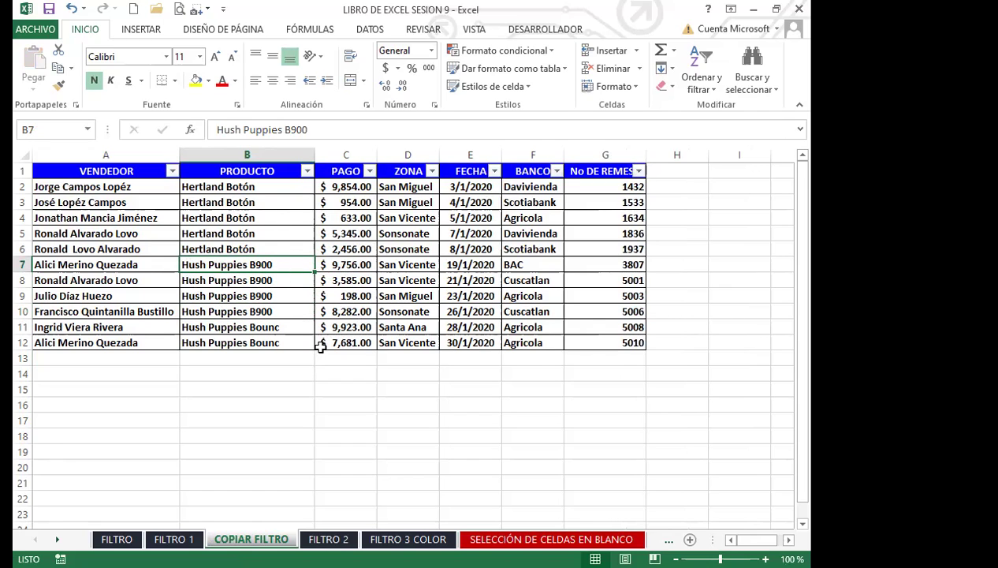
pyautogui.click(293, 326)
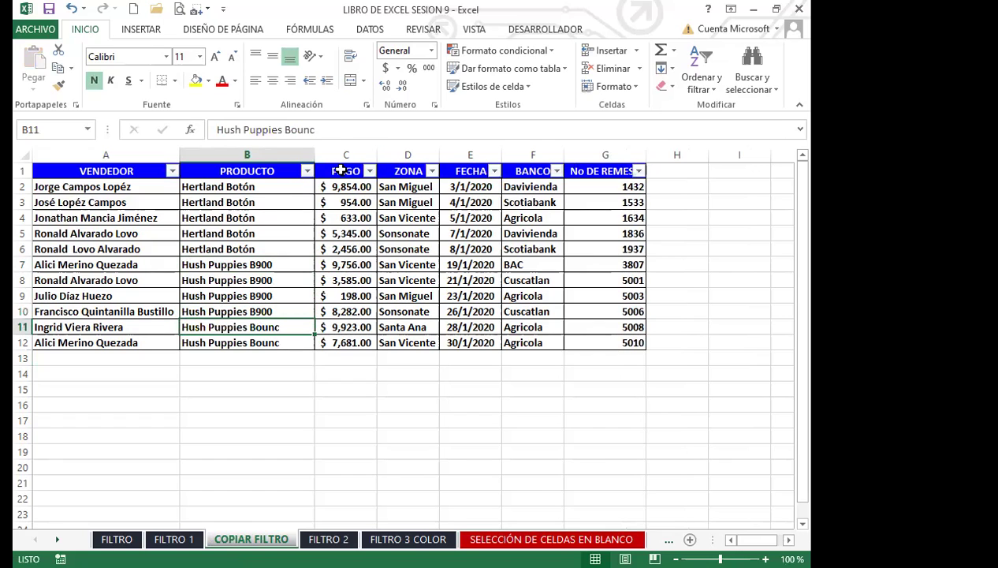
# Turn off AutoFilter for the pasted table on the COPIAR FILTRO sheet
pyautogui.click(345, 228)
pyautogui.hotkey('ctrl', 'shift', 'l')
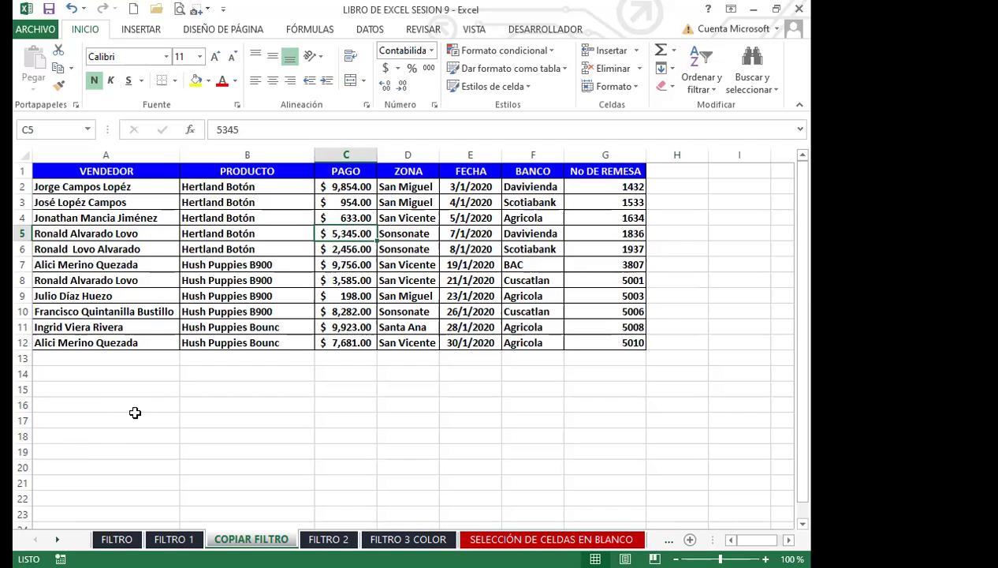
pyautogui.click(217, 407)
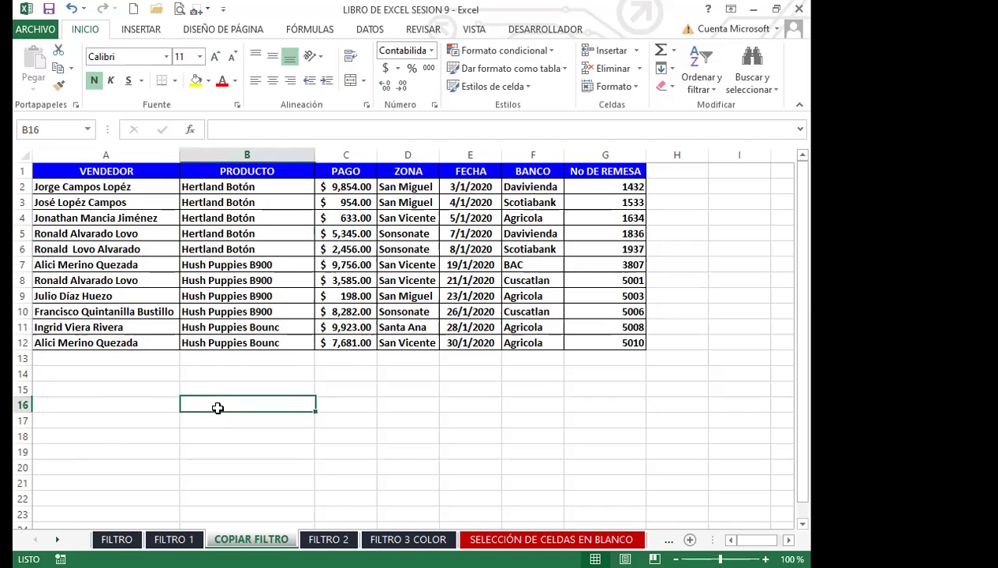
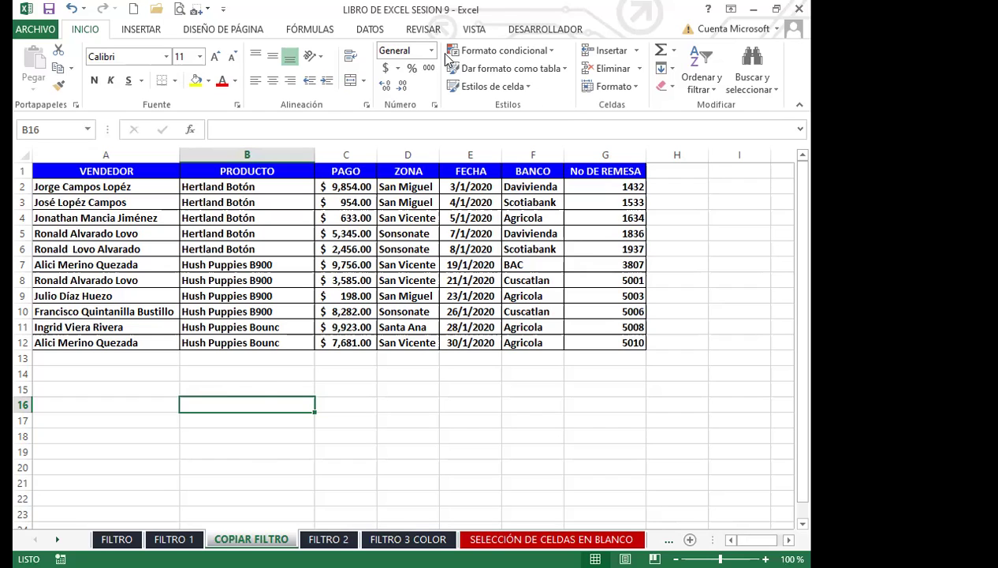
# Look over the outline commands Agrupar, Desagrupar and Subtotal available for the data
pyautogui.click(472, 31)
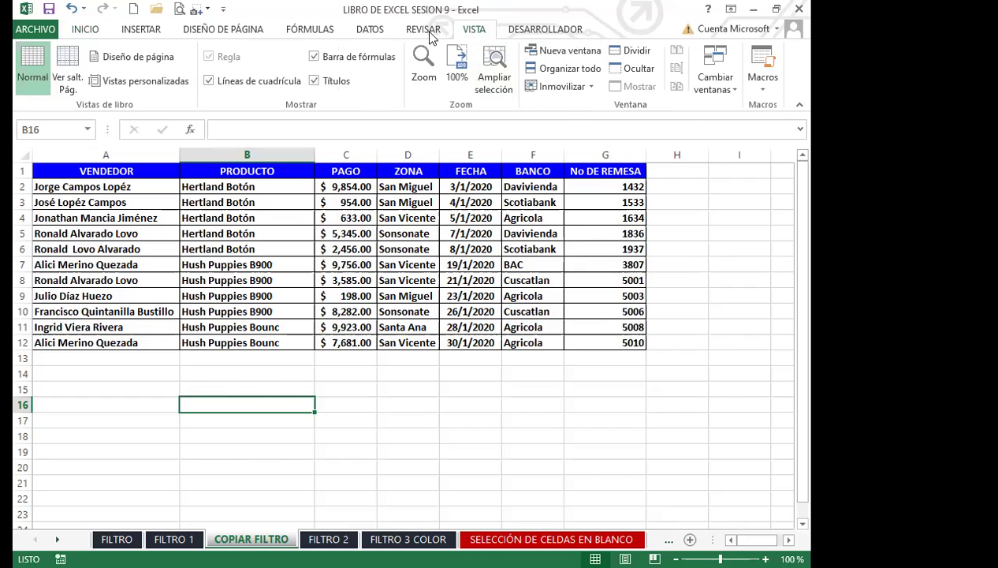
pyautogui.click(364, 31)
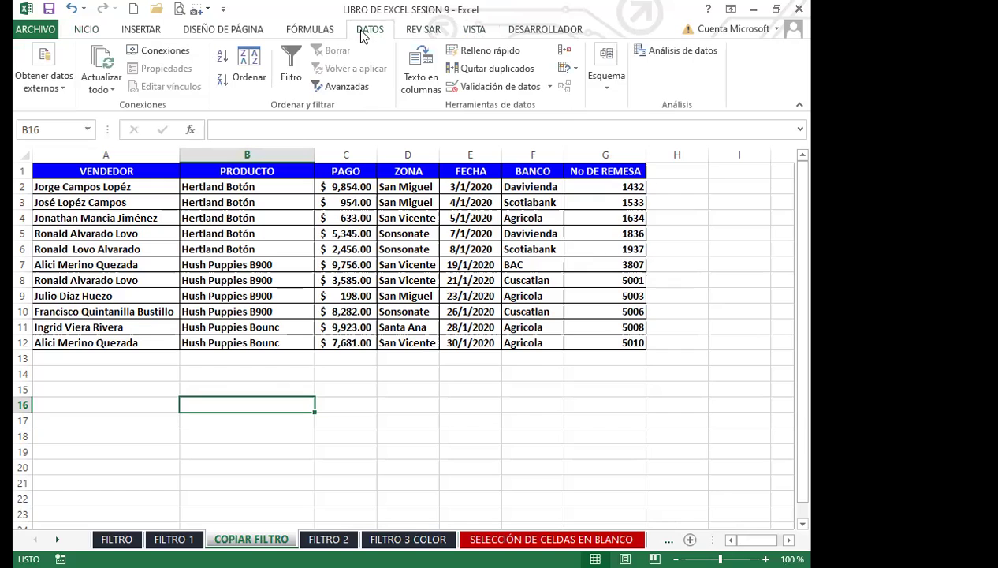
pyautogui.click(623, 90)
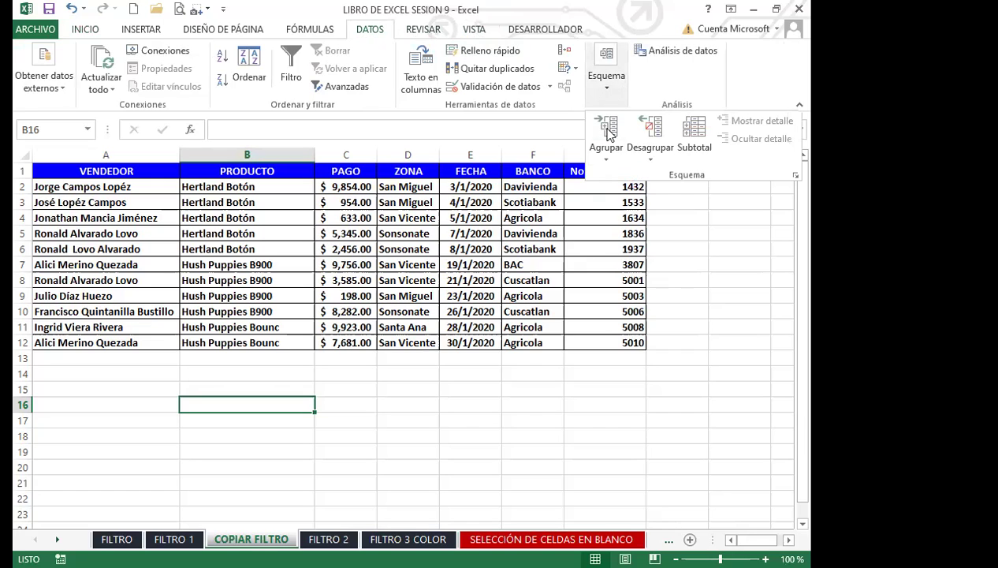
pyautogui.click(467, 267)
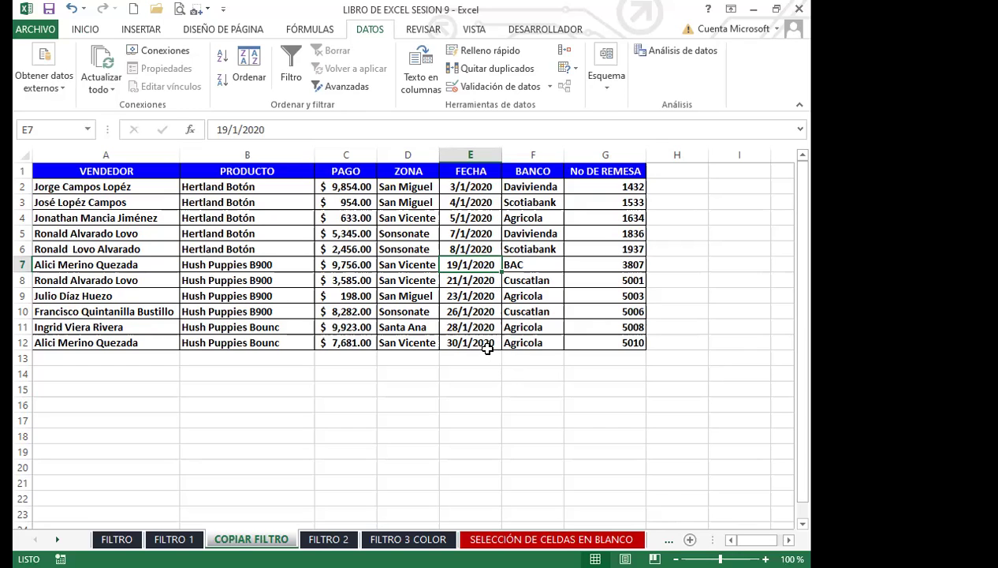
# Examine the product entries in the PRODUCTO column of the pasted table
pyautogui.click(318, 312)
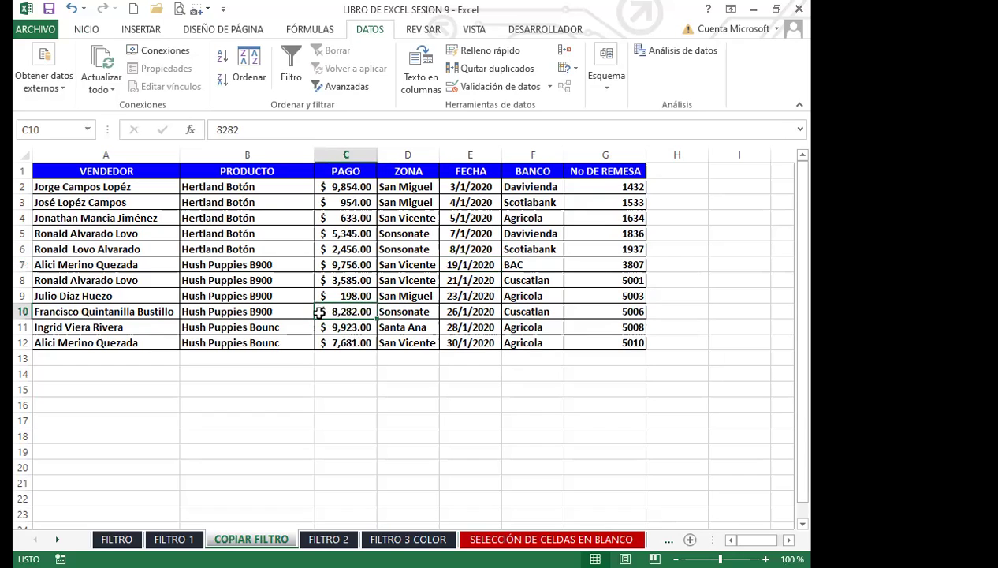
pyautogui.click(254, 345)
pyautogui.click(234, 371)
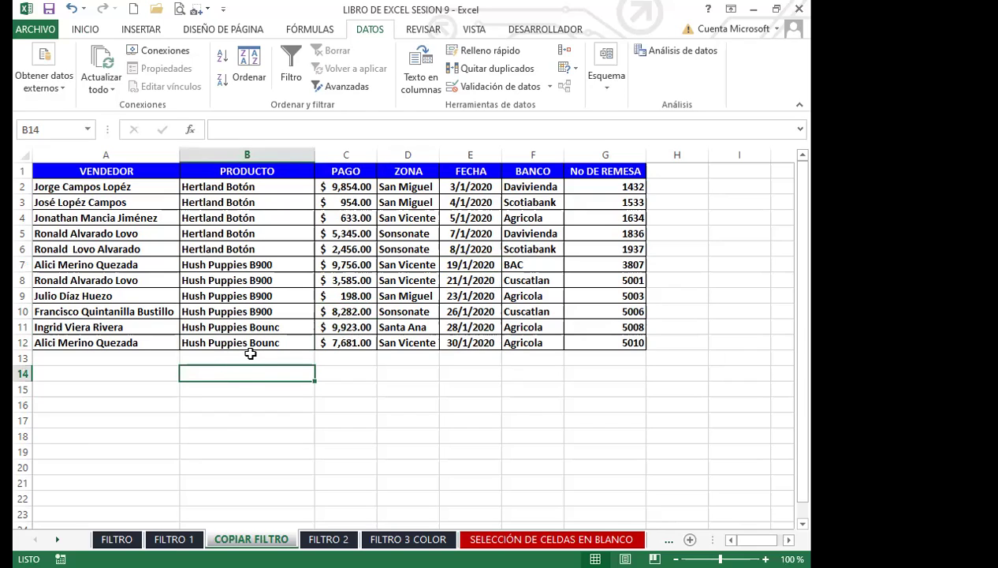
pyautogui.click(258, 331)
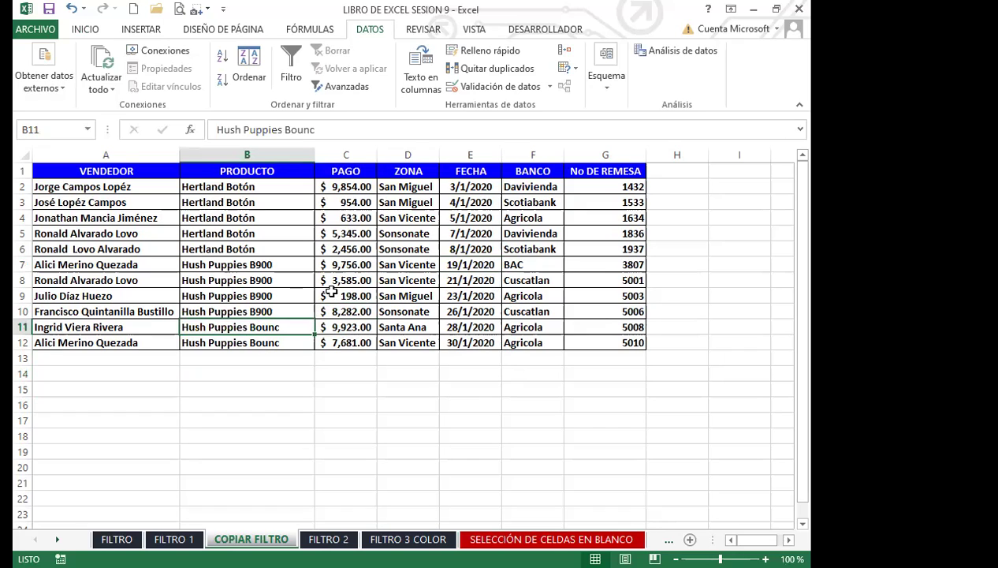
pyautogui.click(275, 294)
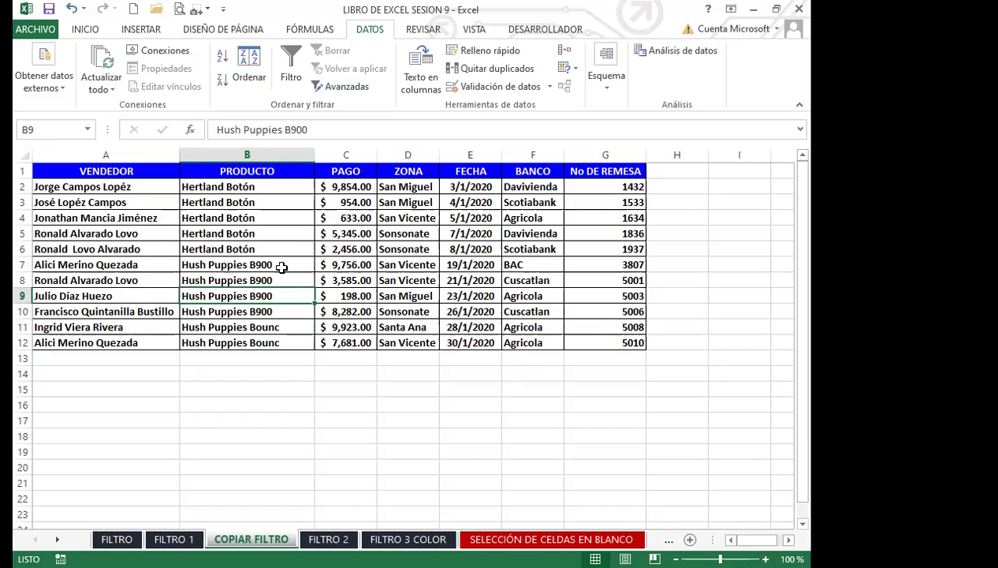
pyautogui.click(272, 262)
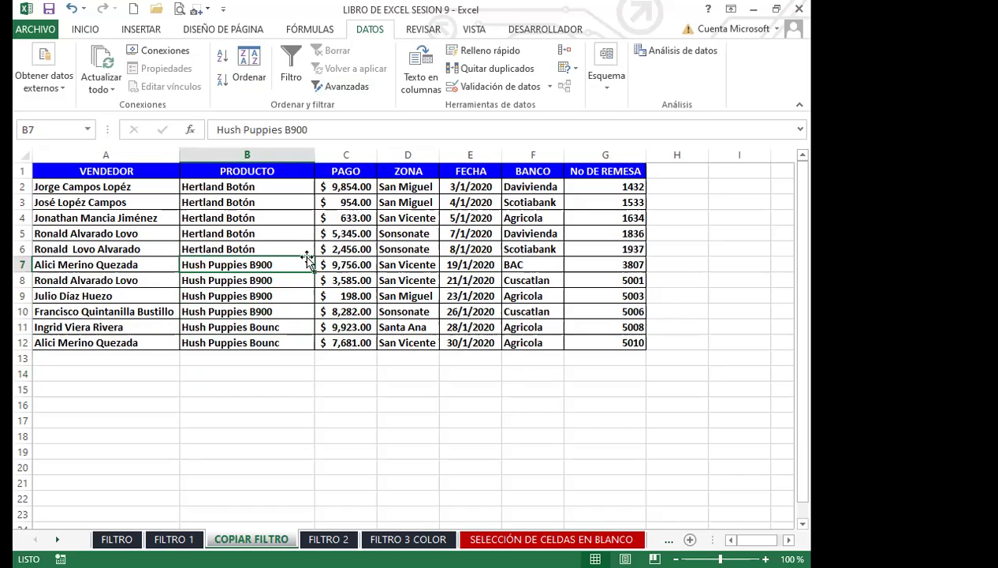
pyautogui.click(309, 434)
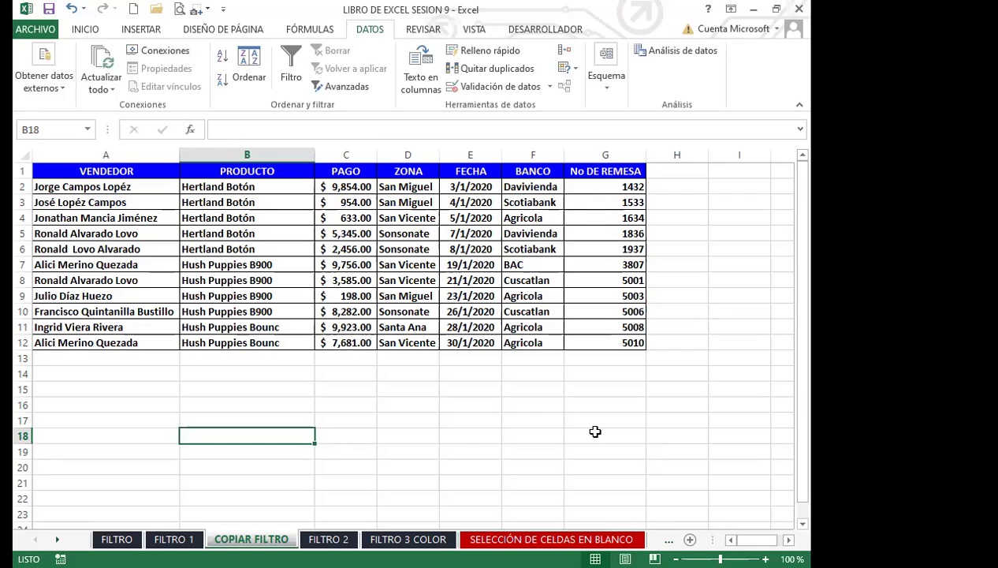
pyautogui.click(442, 419)
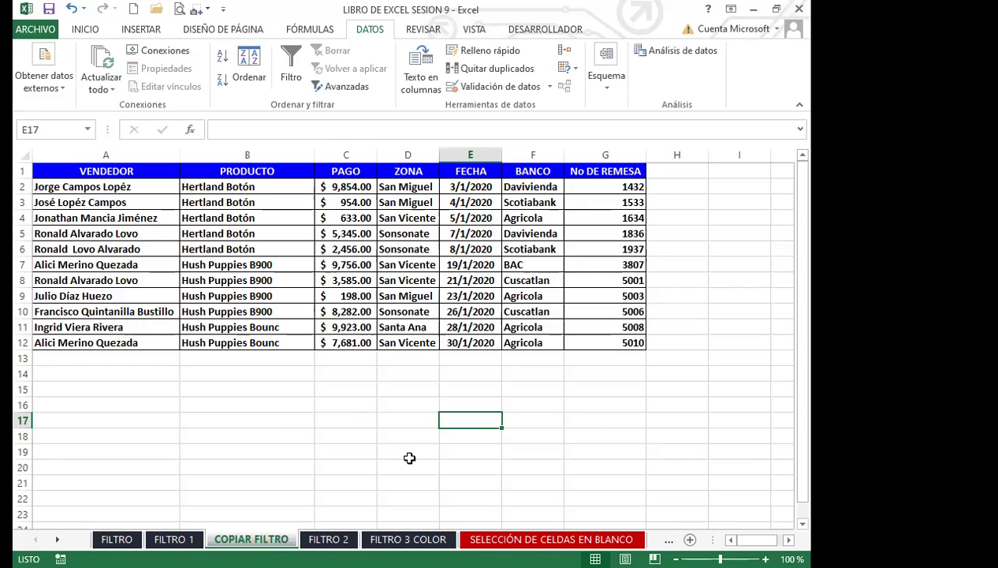
# Turn on AutoFilter for the sales table on the FILTRO 2 sheet
pyautogui.click(329, 539)
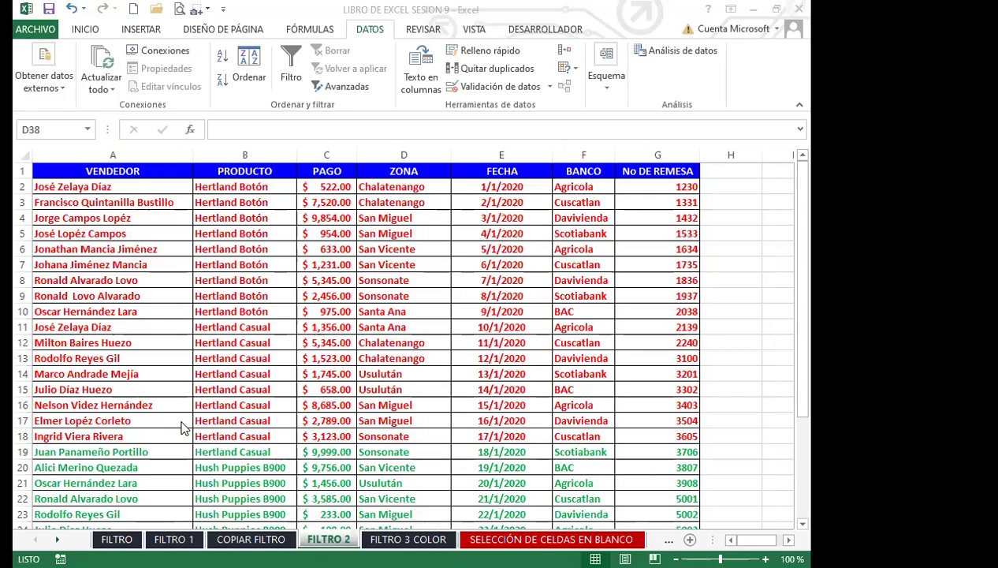
pyautogui.click(253, 373)
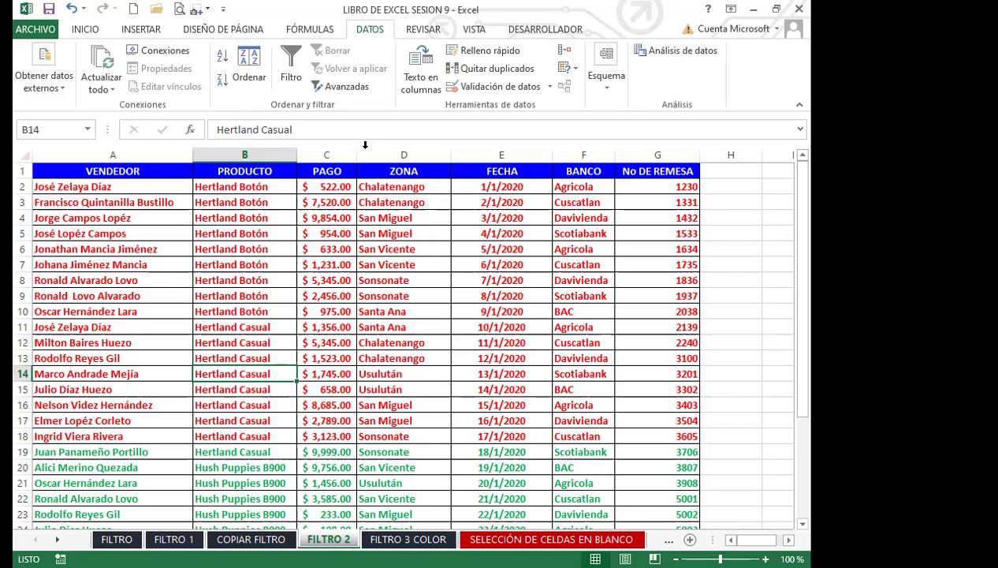
pyautogui.click(306, 56)
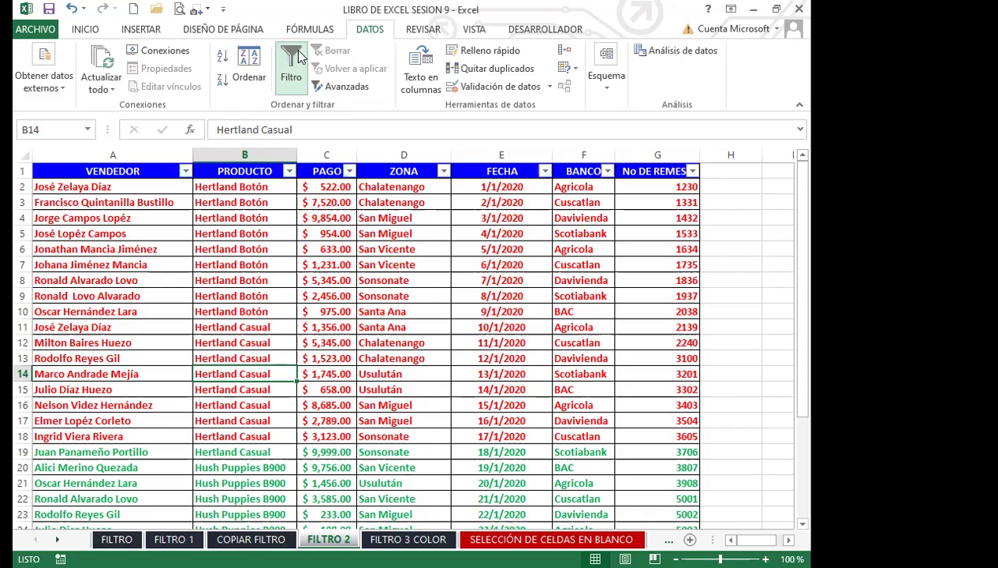
pyautogui.click(425, 293)
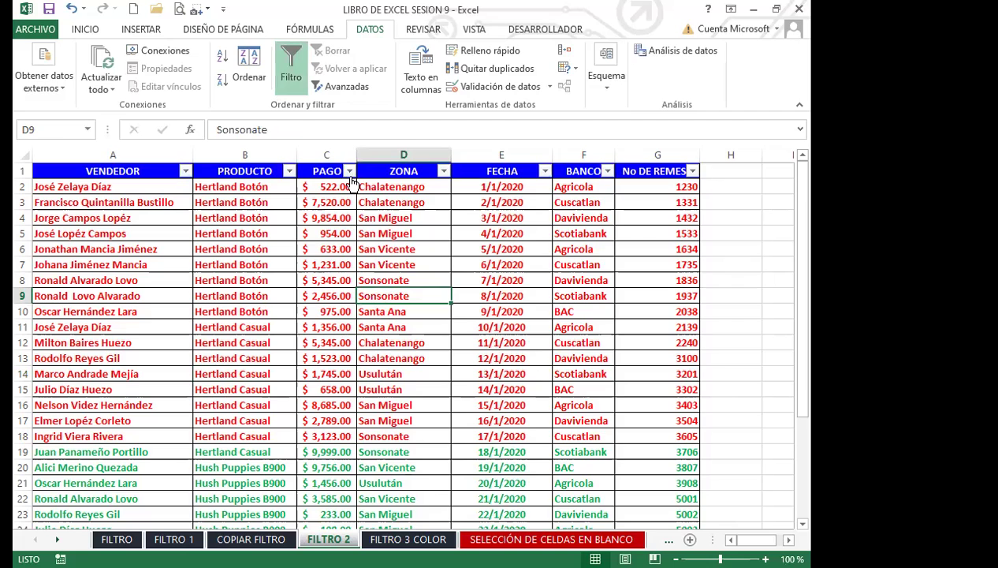
# Check the filter options of the PAGO column and examine the font colours used down the whole FILTRO 2 table
pyautogui.click(349, 171)
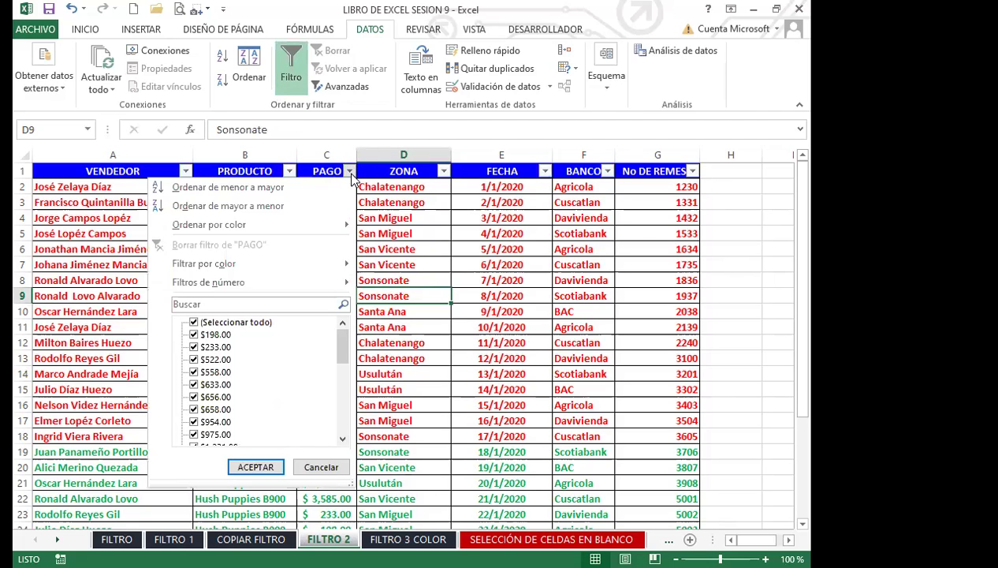
pyautogui.click(396, 296)
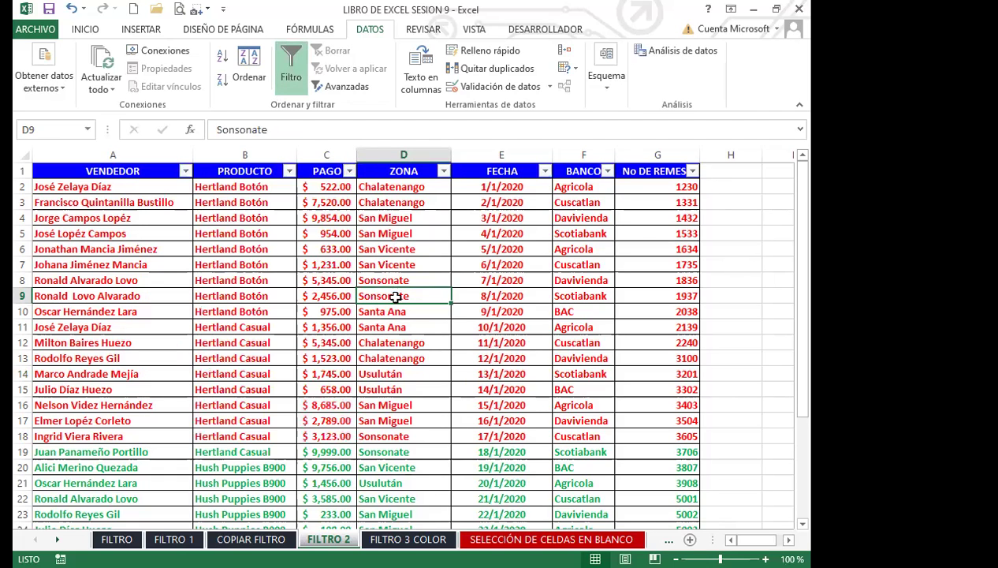
pyautogui.scroll(-5, 390, 410)
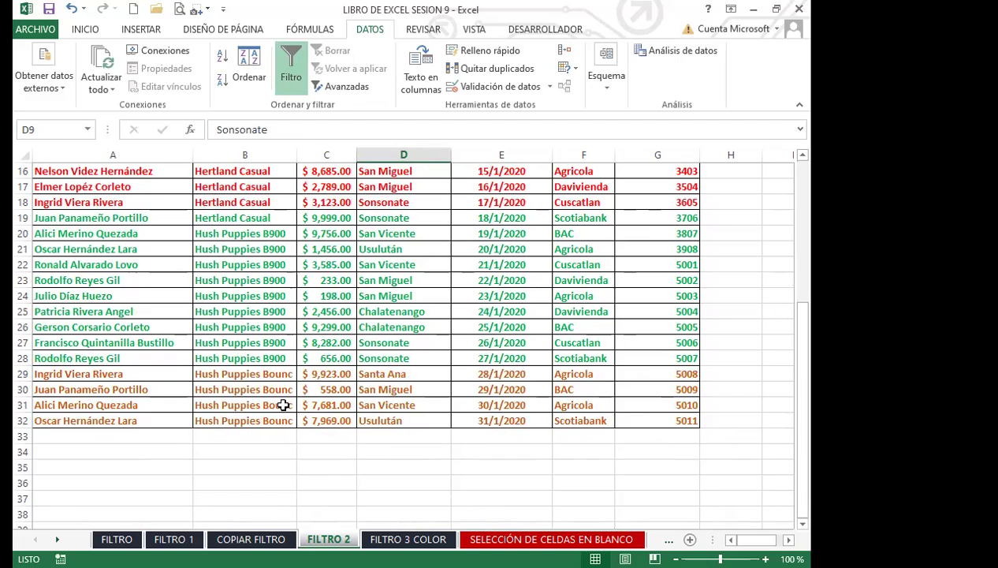
pyautogui.scroll(-1, 280, 398)
pyautogui.scroll(3, 281, 390)
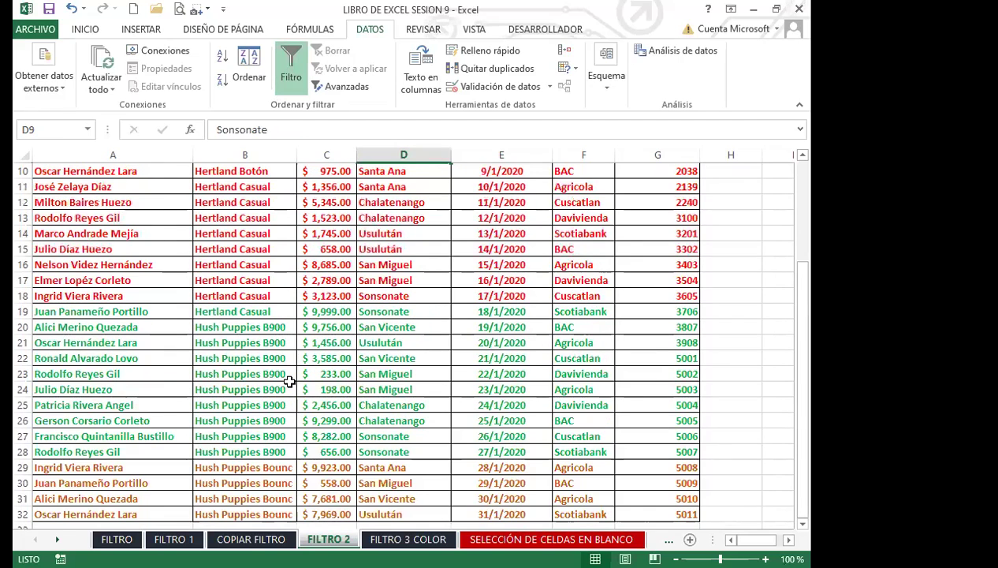
pyautogui.scroll(3, 286, 382)
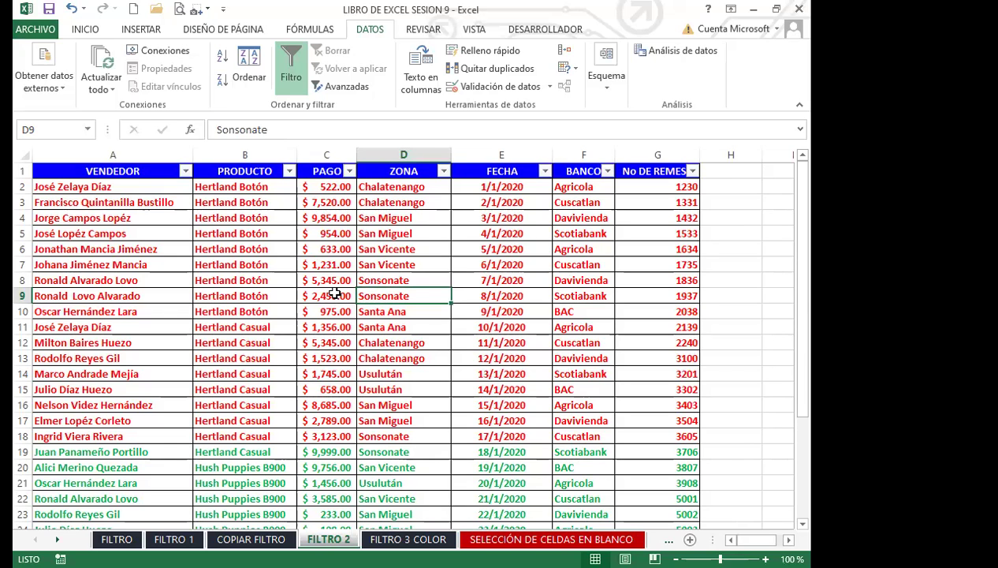
pyautogui.scroll(-4, 319, 395)
pyautogui.scroll(-2, 322, 400)
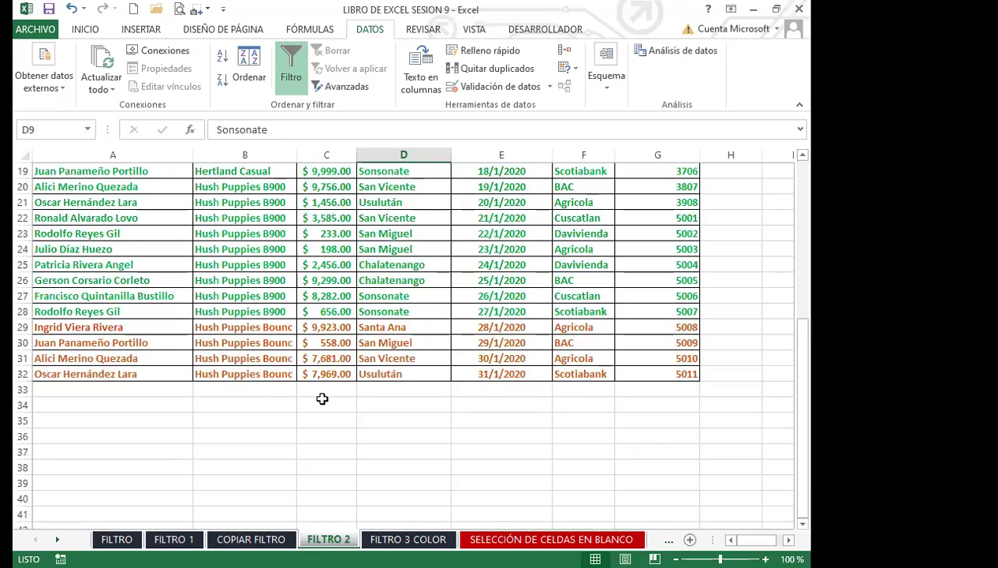
pyautogui.scroll(6, 330, 396)
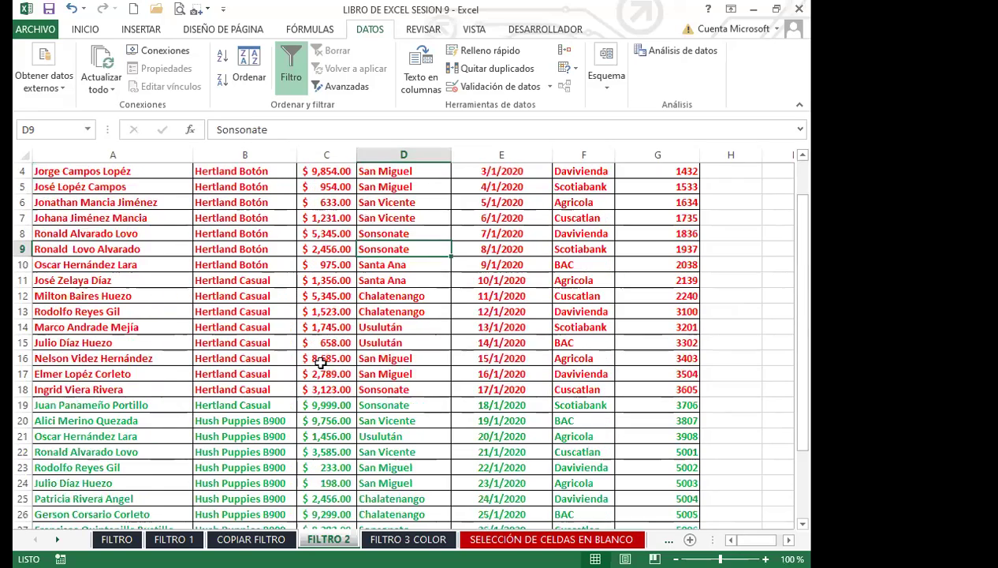
# Compare the font colours of the Hertland and Hush Puppies rows across the columns of the FILTRO 2 table
pyautogui.click(323, 327)
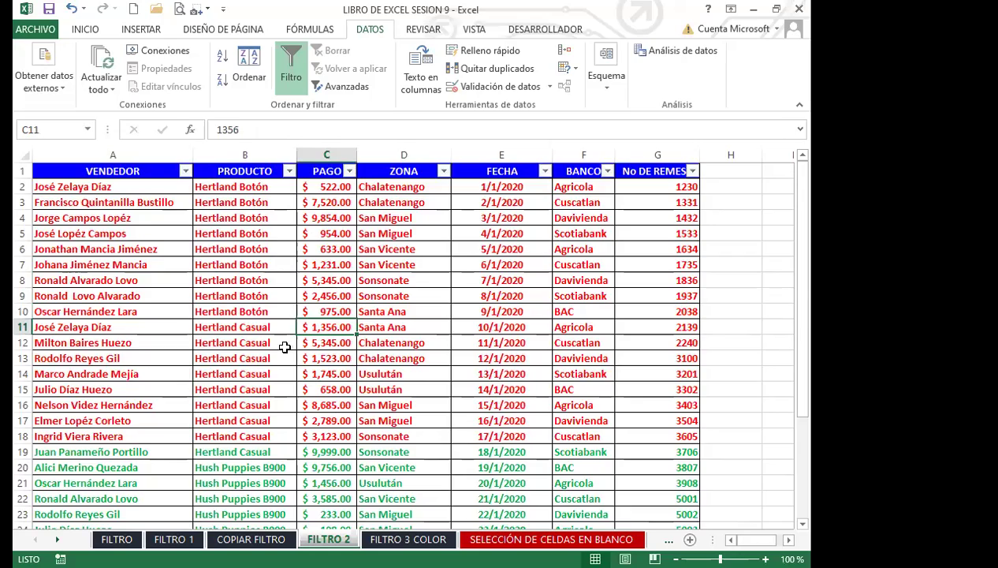
pyautogui.scroll(-7, 223, 308)
pyautogui.scroll(1, 229, 335)
pyautogui.click(241, 280)
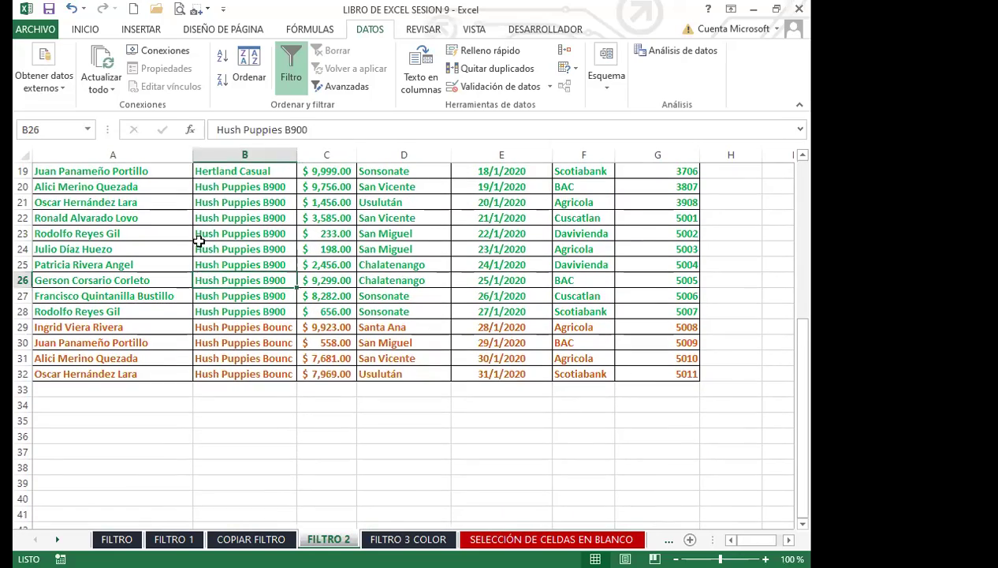
pyautogui.click(246, 343)
pyautogui.scroll(6, 225, 326)
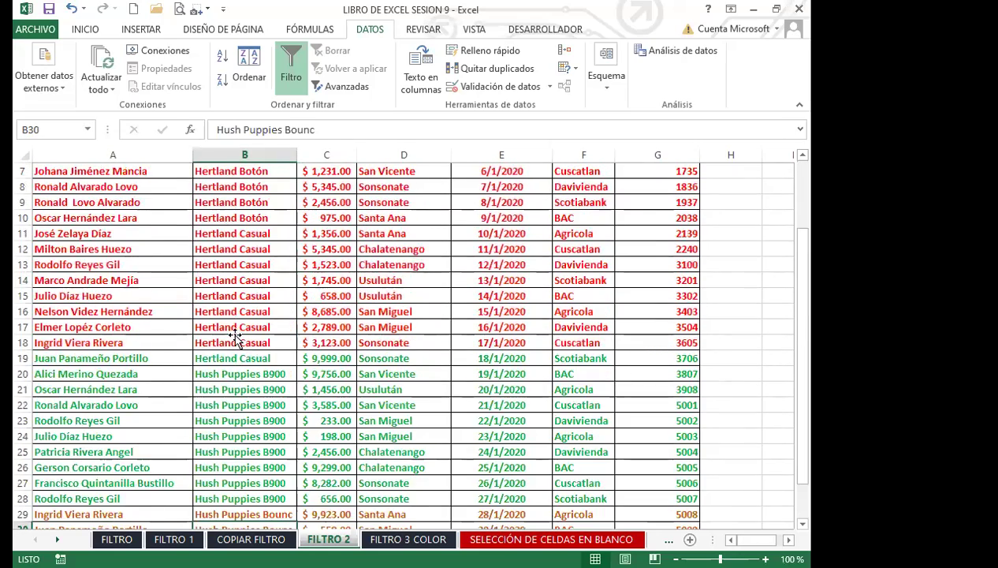
pyautogui.click(238, 332)
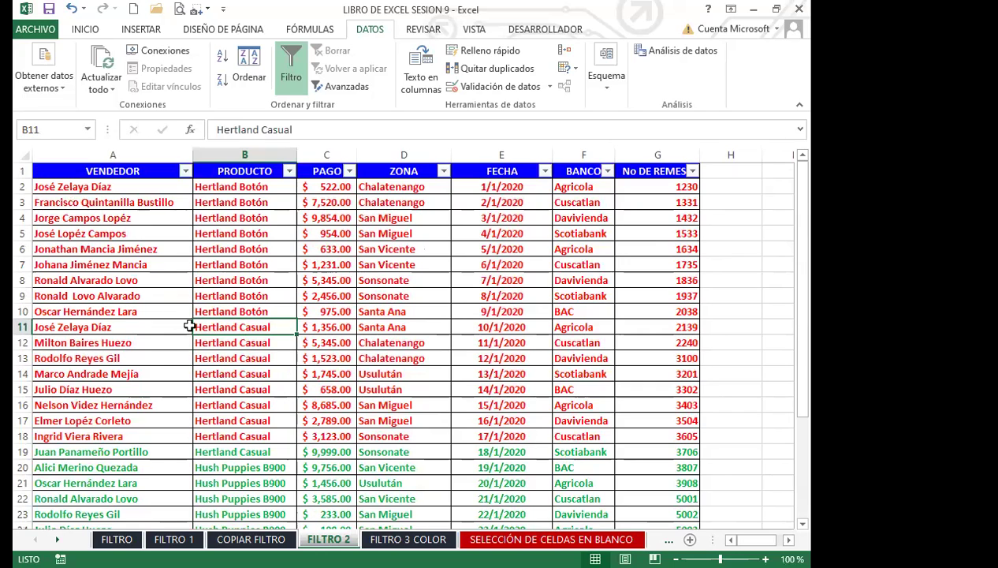
pyautogui.click(155, 260)
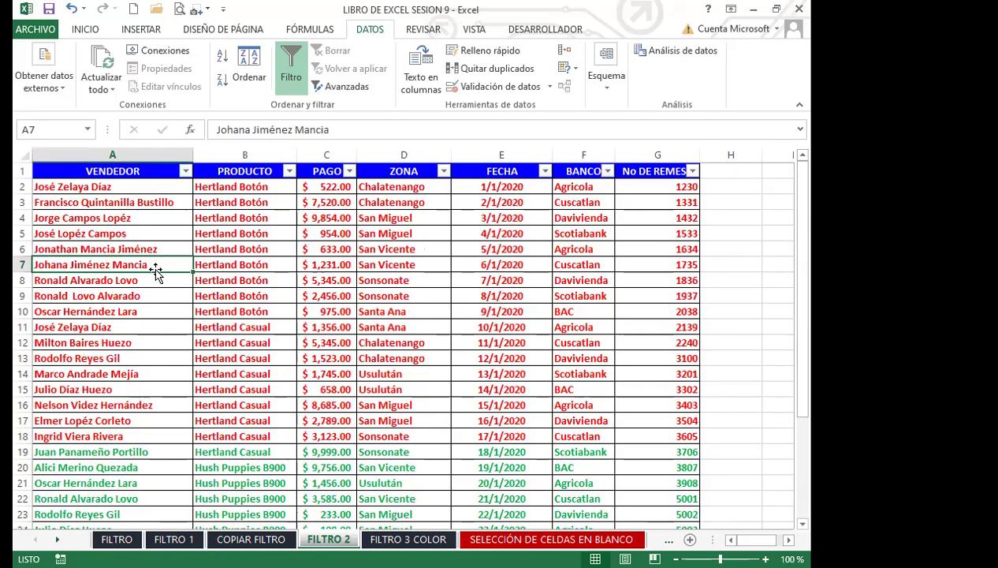
pyautogui.click(199, 265)
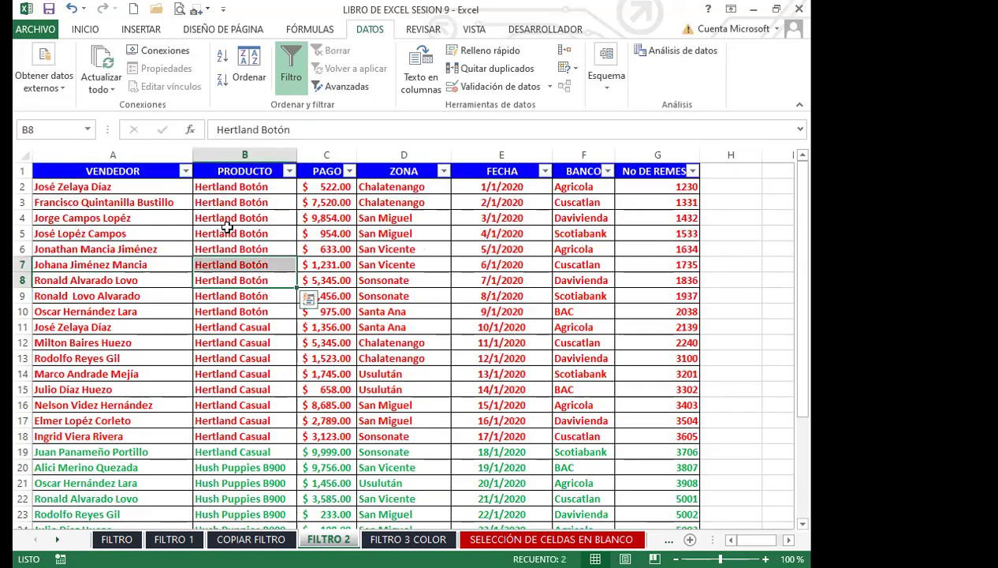
pyautogui.click(333, 282)
pyautogui.click(398, 282)
pyautogui.moveTo(491, 297); pyautogui.dragTo(497, 280)
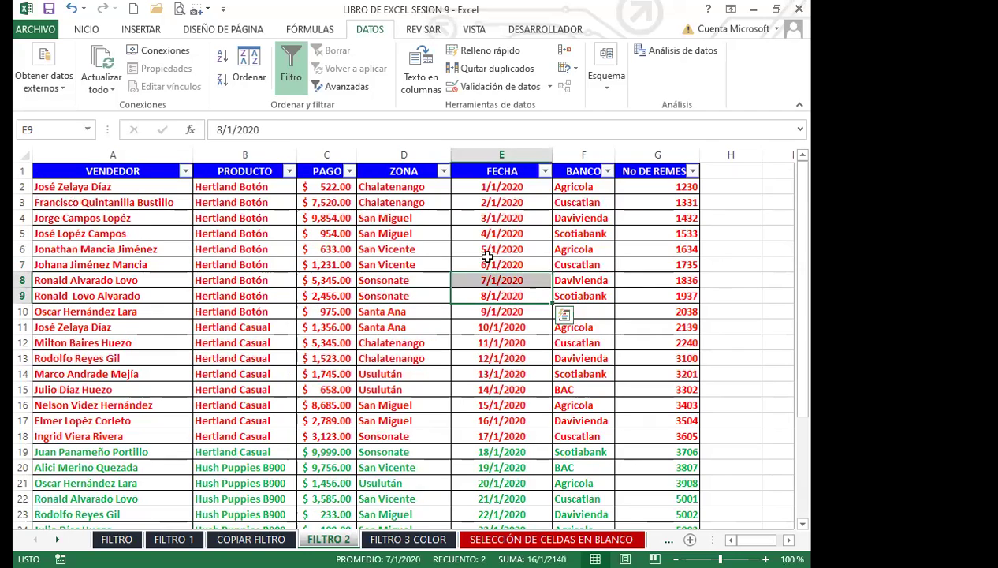
pyautogui.click(246, 360)
pyautogui.scroll(-3, 247, 364)
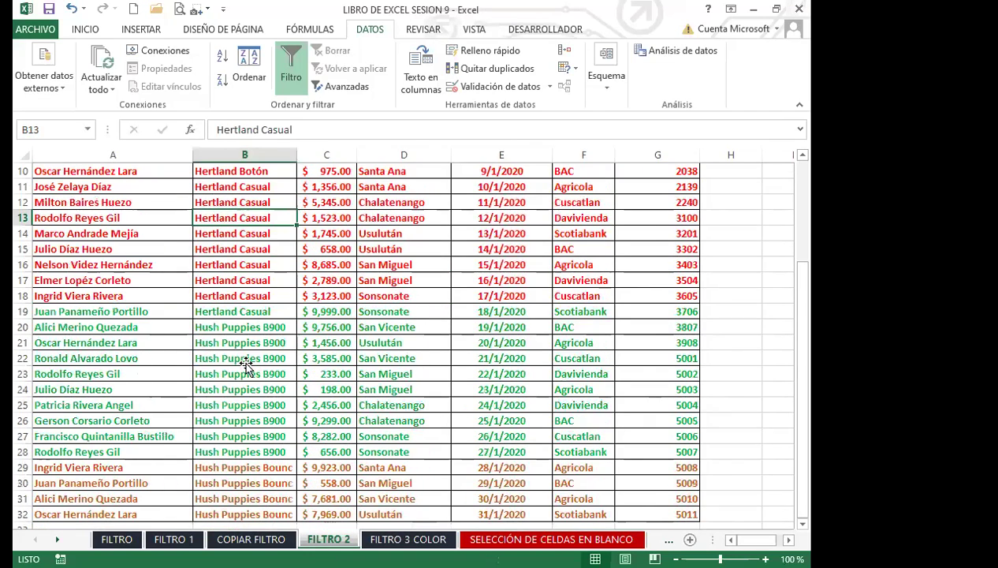
pyautogui.click(247, 361)
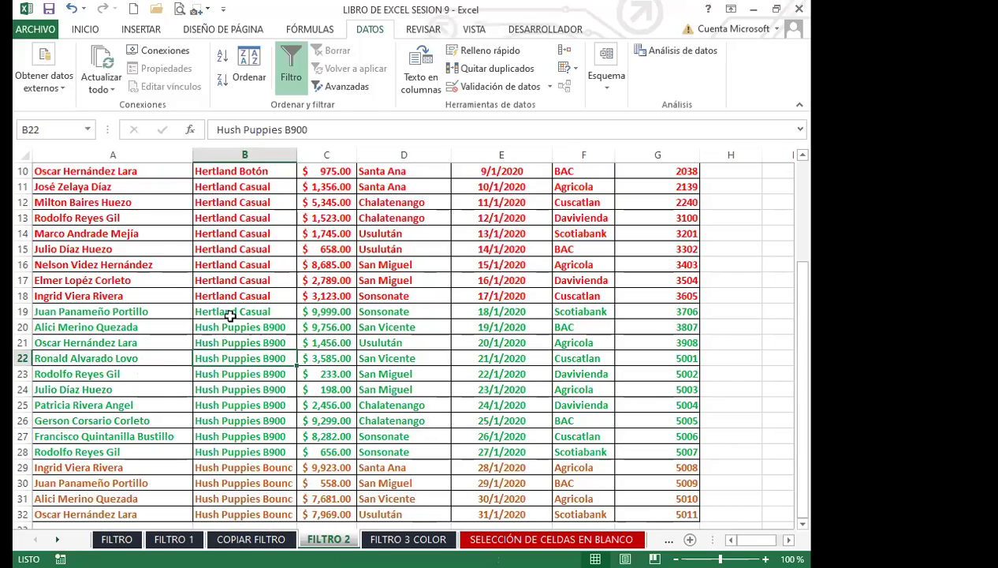
pyautogui.scroll(3, 229, 316)
pyautogui.scroll(-1, 225, 367)
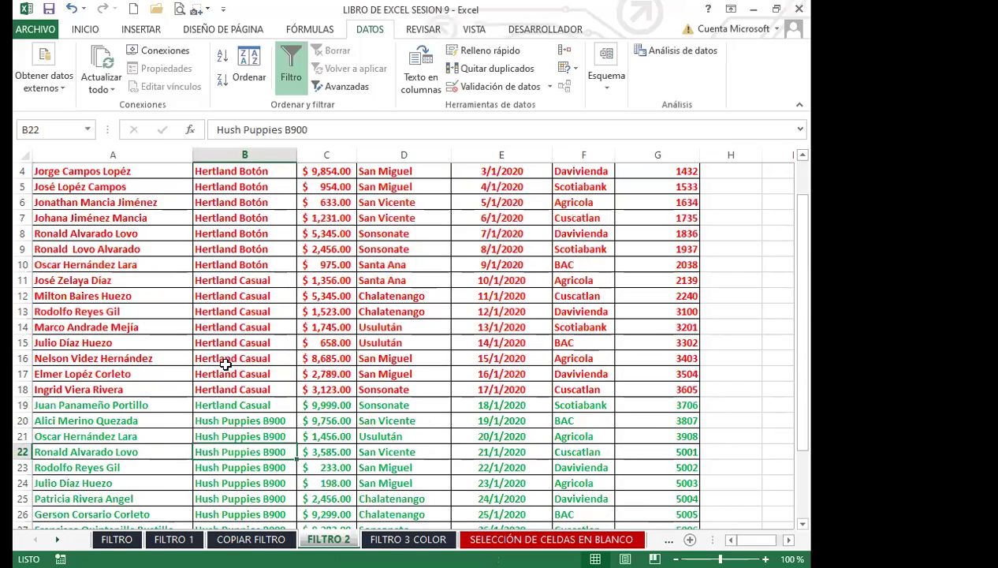
# Examine how the font colours group the rows of the FILTRO 2 table across the PRODUCTO, ZONA, FECHA and BANCO columns
pyautogui.scroll(-3, 251, 364)
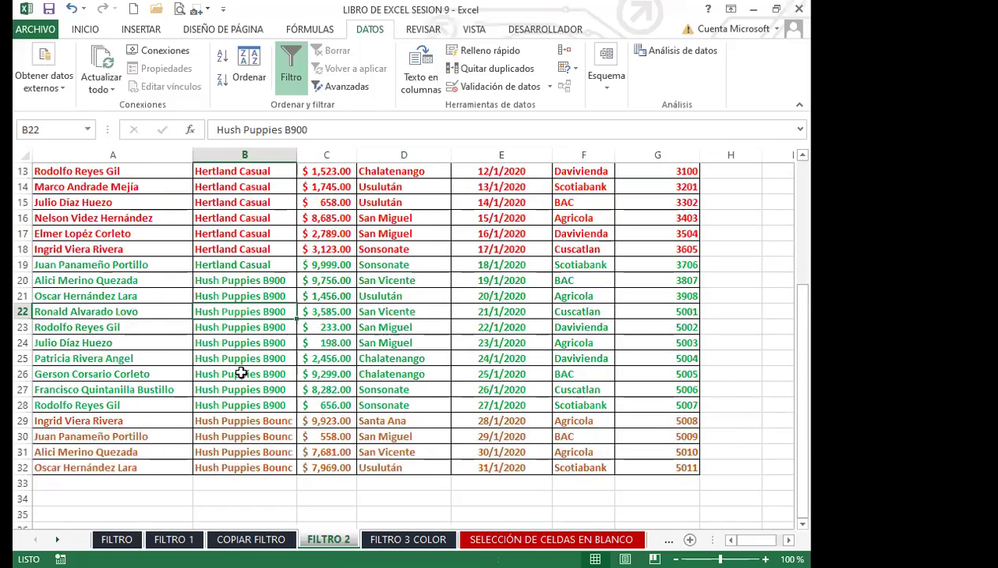
pyautogui.scroll(4, 241, 366)
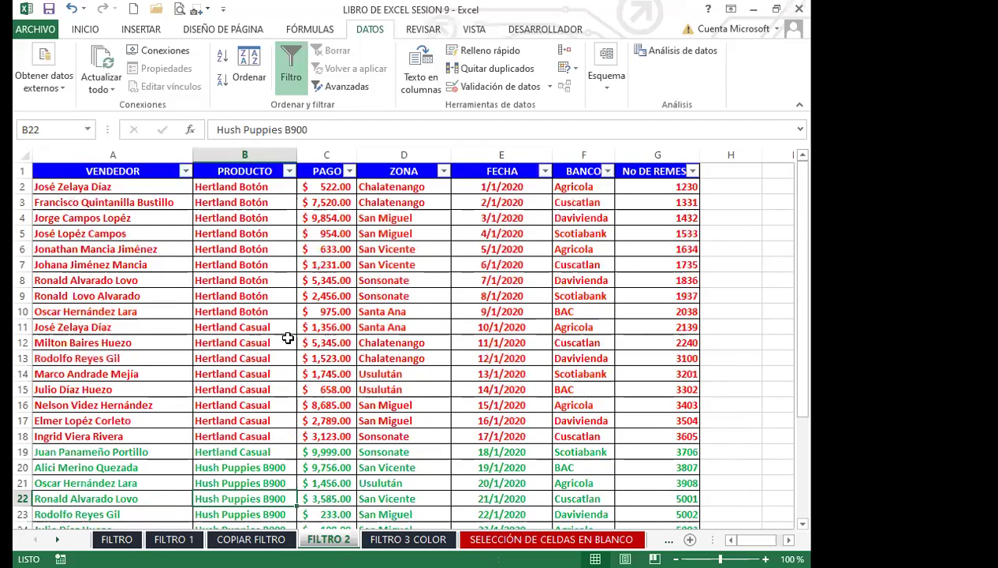
pyautogui.click(494, 218)
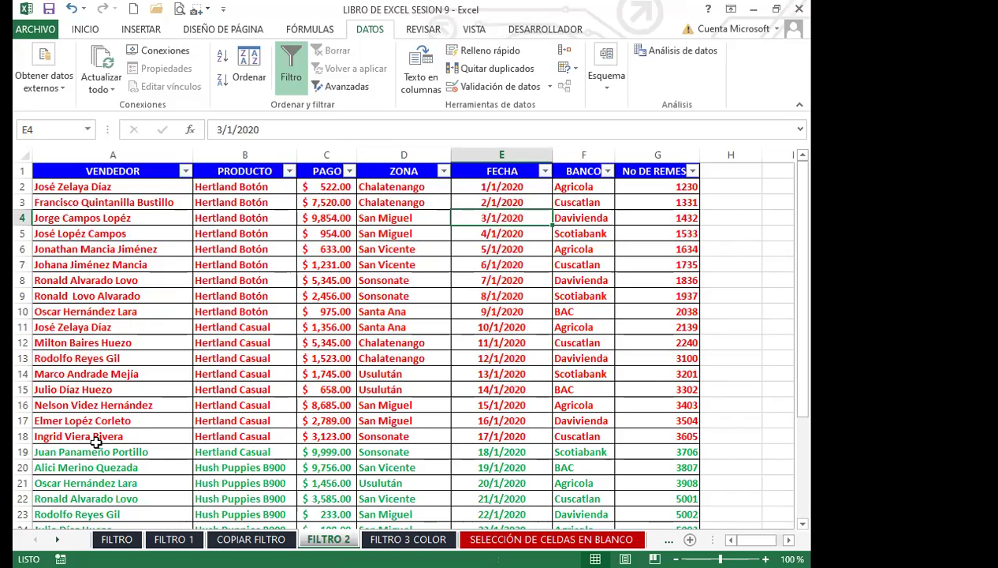
pyautogui.click(397, 341)
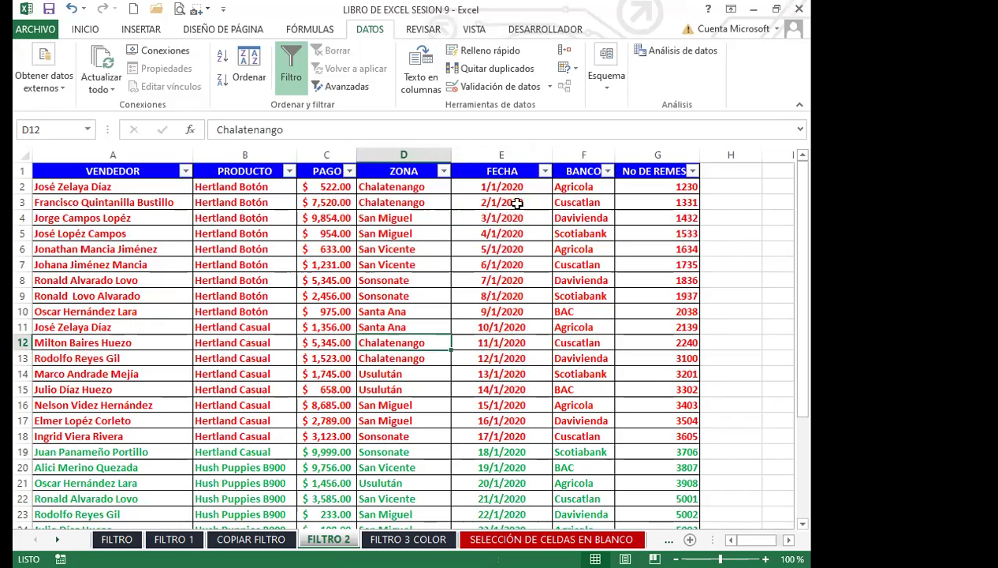
pyautogui.click(403, 386)
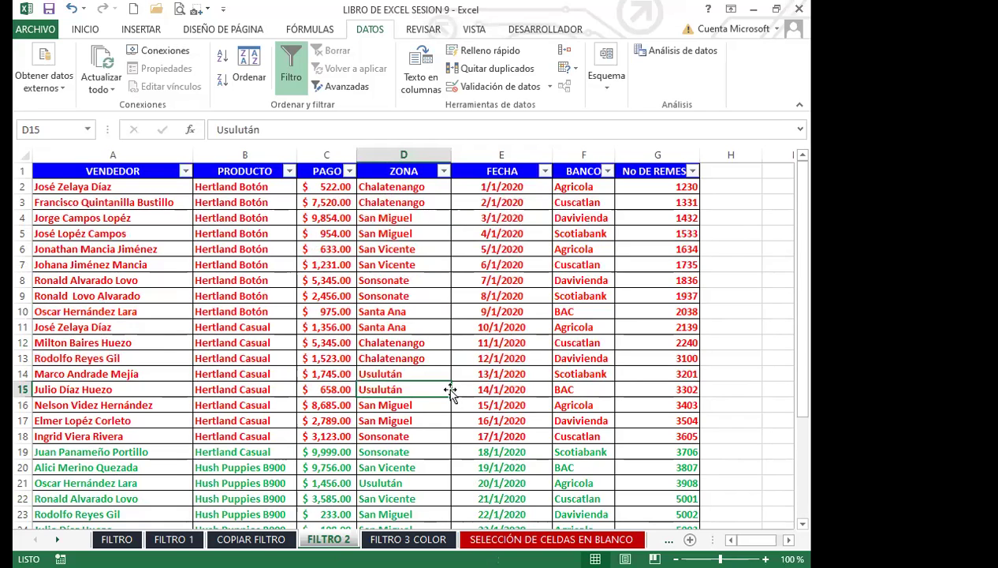
pyautogui.scroll(-1, 484, 389)
pyautogui.click(402, 312)
pyautogui.click(394, 359)
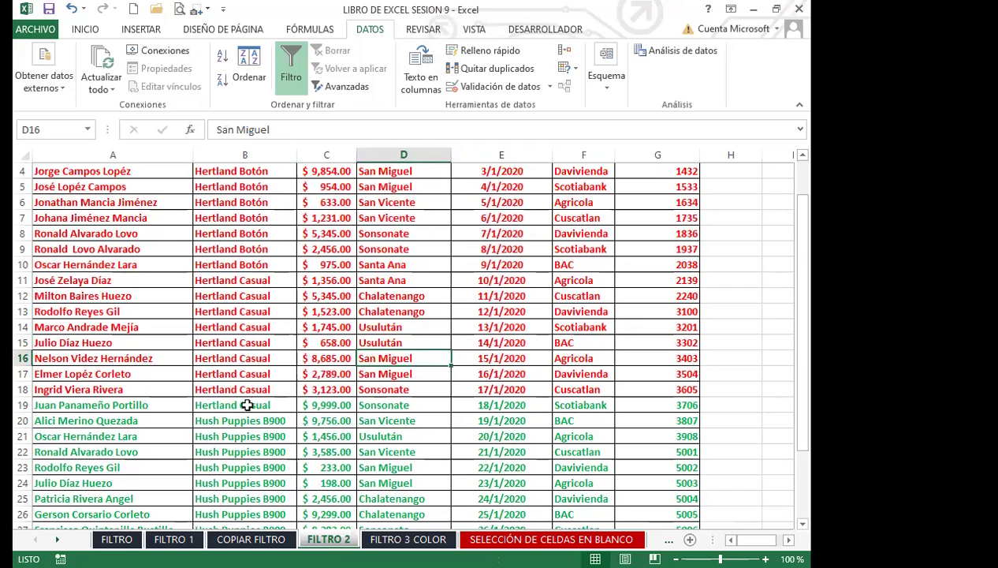
pyautogui.click(236, 358)
pyautogui.click(235, 331)
pyautogui.moveTo(236, 343); pyautogui.dragTo(206, 389)
pyautogui.scroll(3, 508, 347)
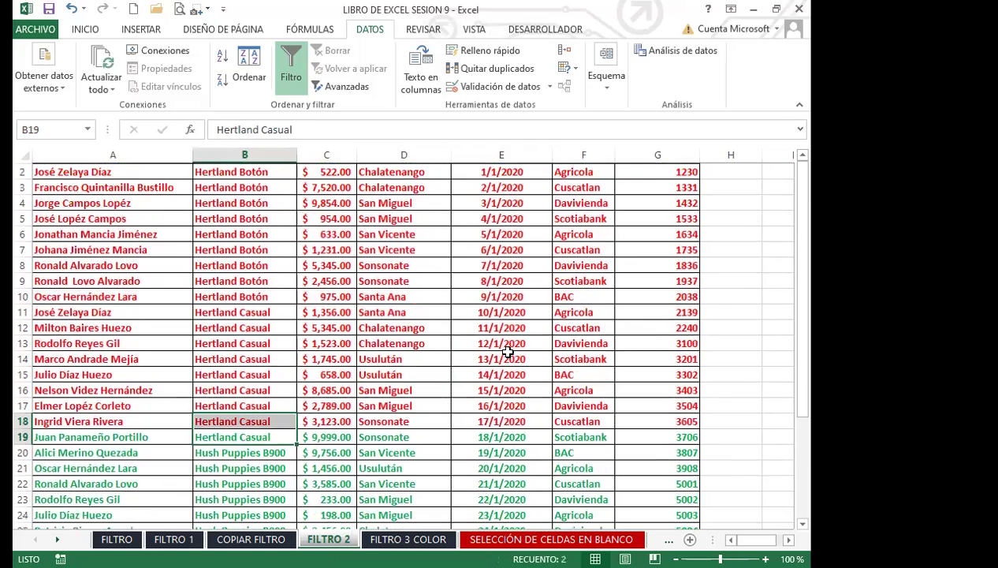
pyautogui.click(505, 327)
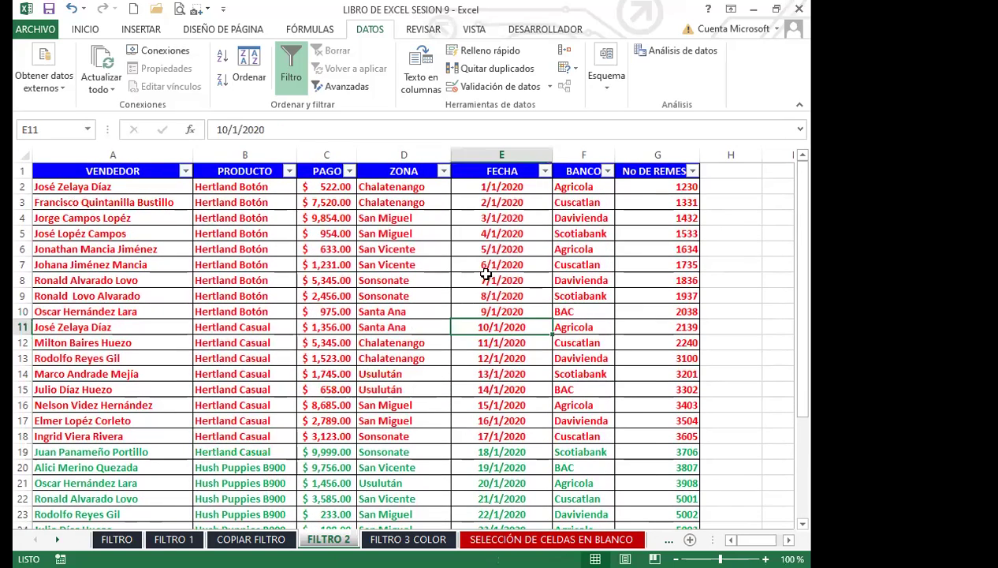
pyautogui.click(581, 358)
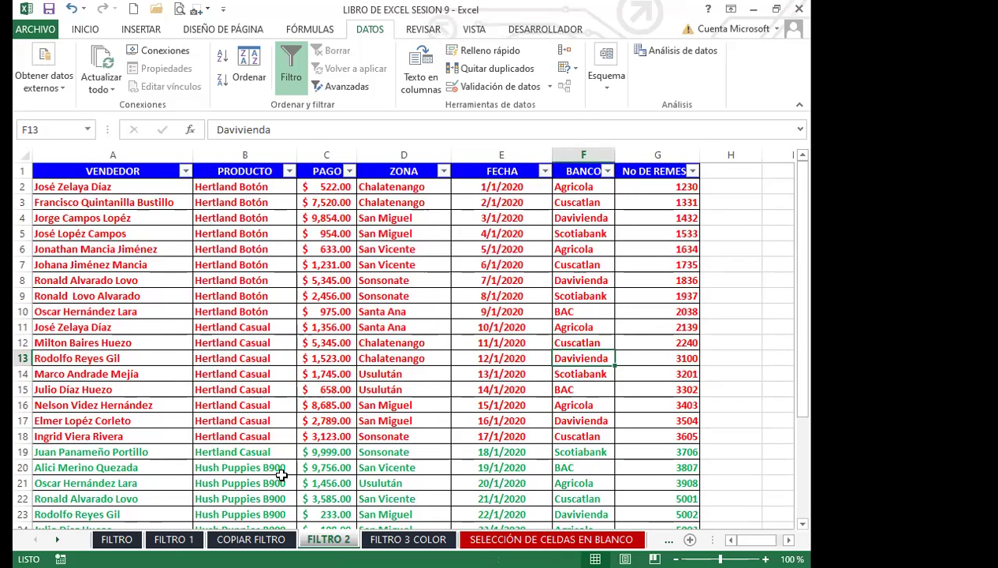
# Compare the font colours on the COPIAR FILTRO sheet with those of the FILTRO 2 table
pyautogui.hotkey('ctrl', 'pageup')
pyautogui.click(292, 298)
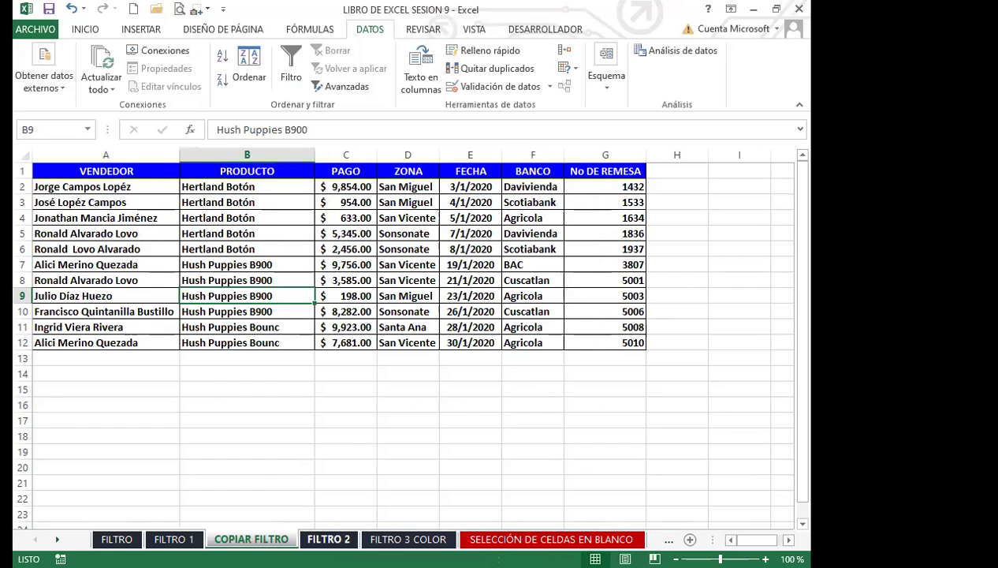
pyautogui.click(328, 539)
pyautogui.click(308, 376)
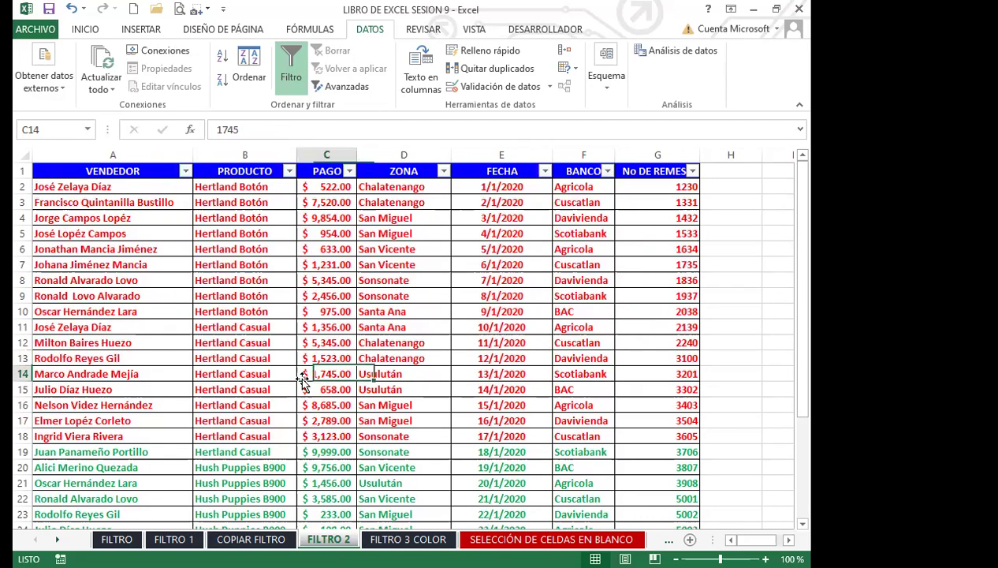
pyautogui.click(347, 316)
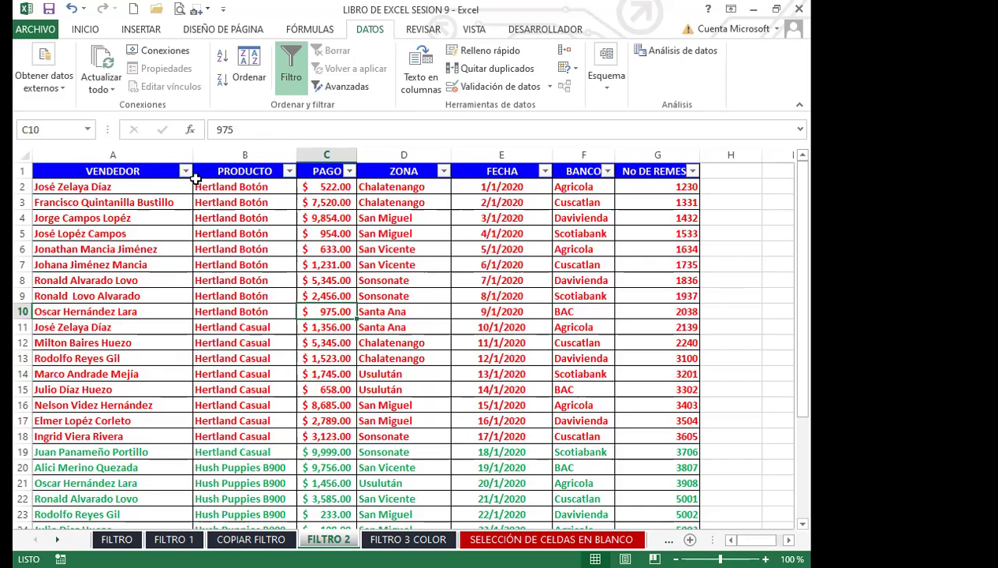
# Filter the ZONA column of the FILTRO 2 table by green font colour and inspect the remaining rows
pyautogui.click(443, 171)
pyautogui.moveTo(359, 273)
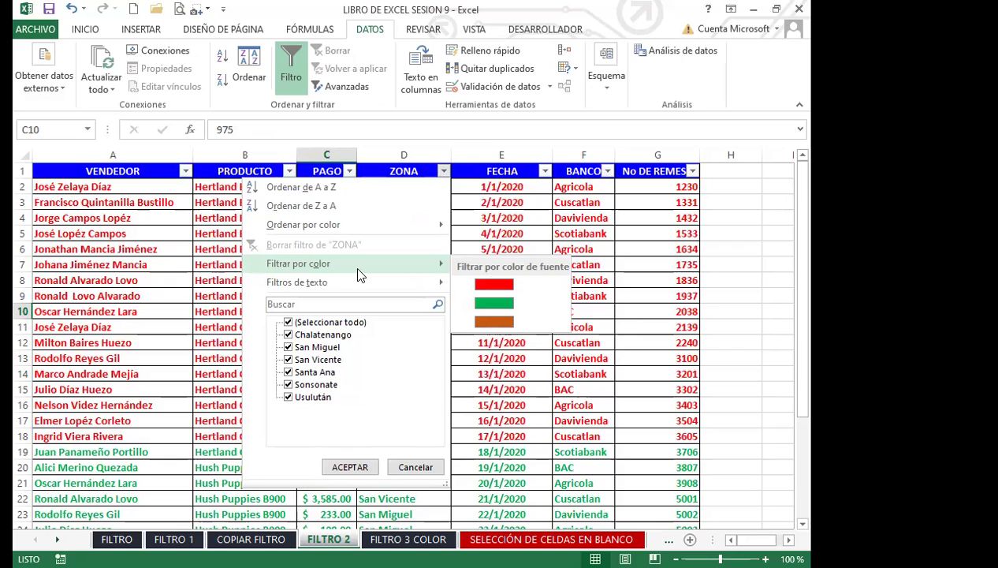
pyautogui.click(496, 305)
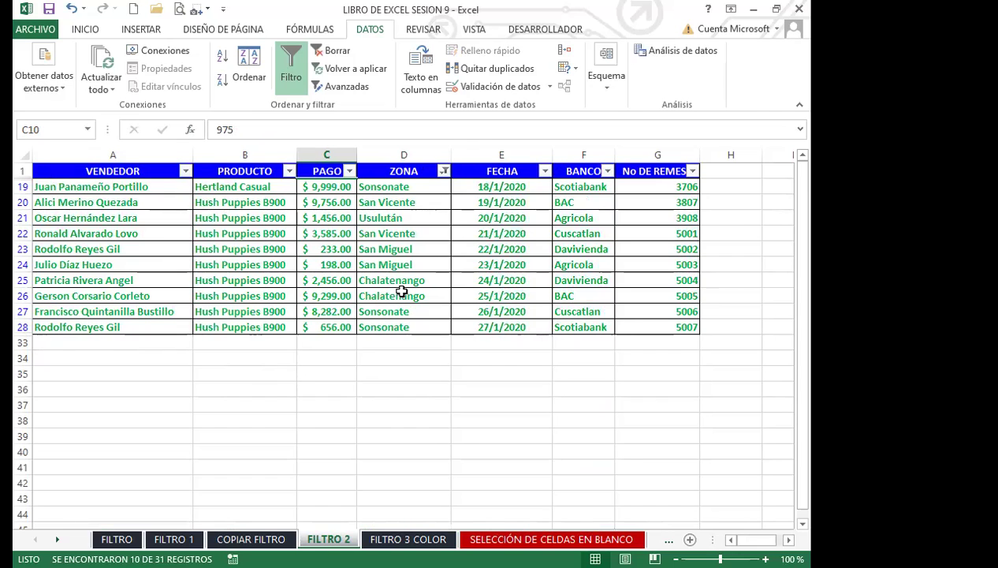
pyautogui.click(153, 175)
pyautogui.click(241, 186)
pyautogui.click(398, 171)
pyautogui.click(406, 267)
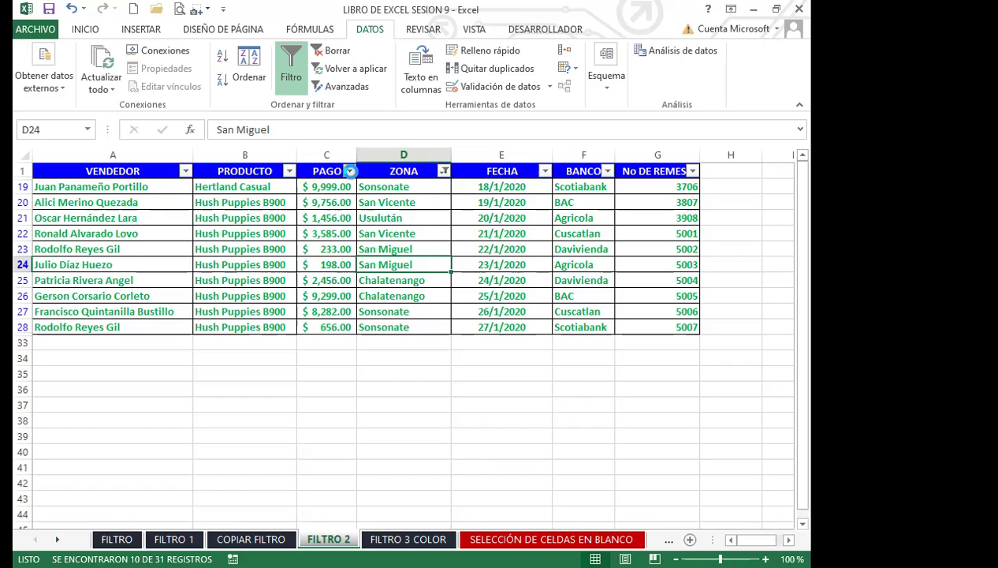
# Check the PAGO filter options and set the ZONA column's colour filter to red font
pyautogui.click(350, 171)
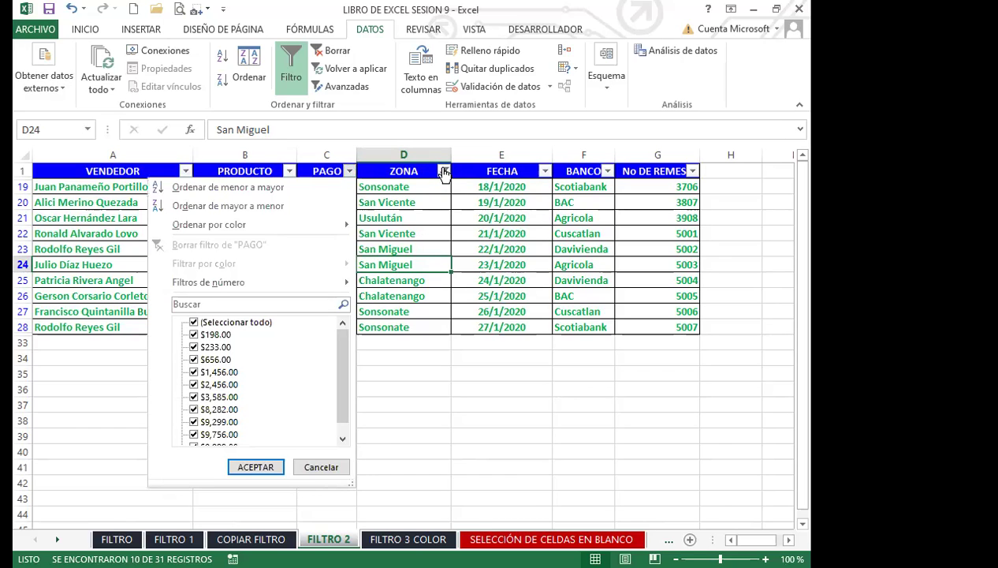
pyautogui.click(444, 172)
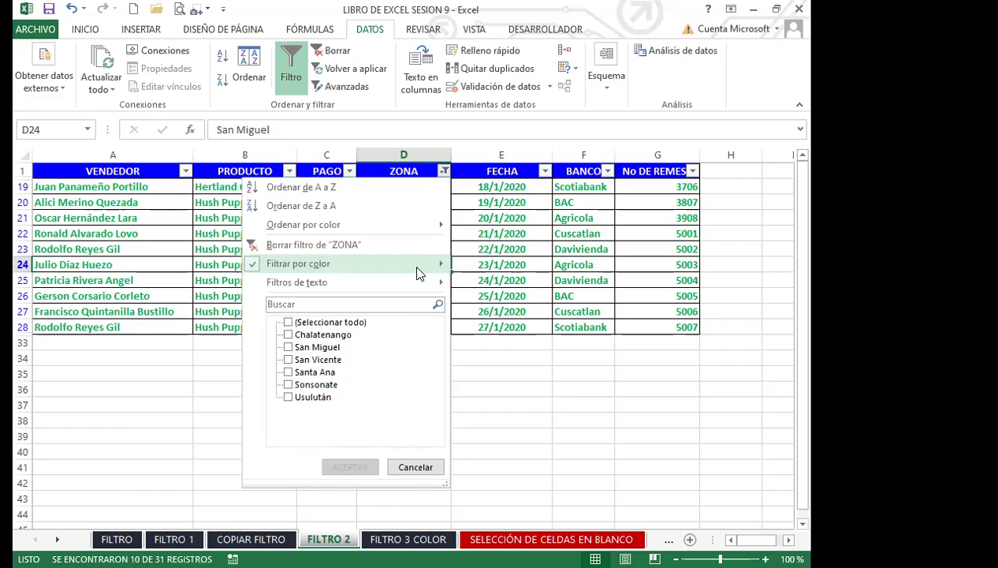
pyautogui.moveTo(419, 271)
pyautogui.click(493, 285)
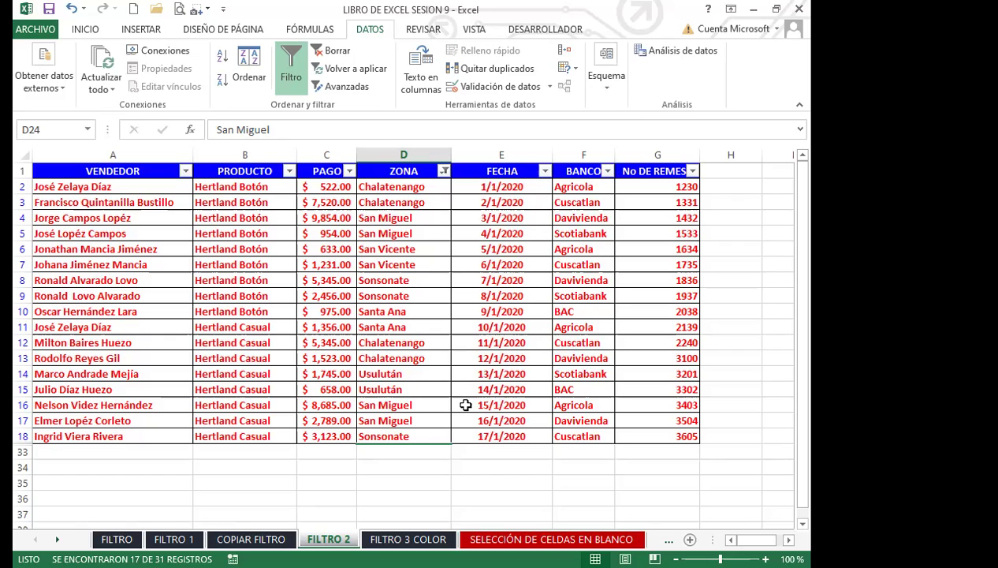
pyautogui.click(387, 388)
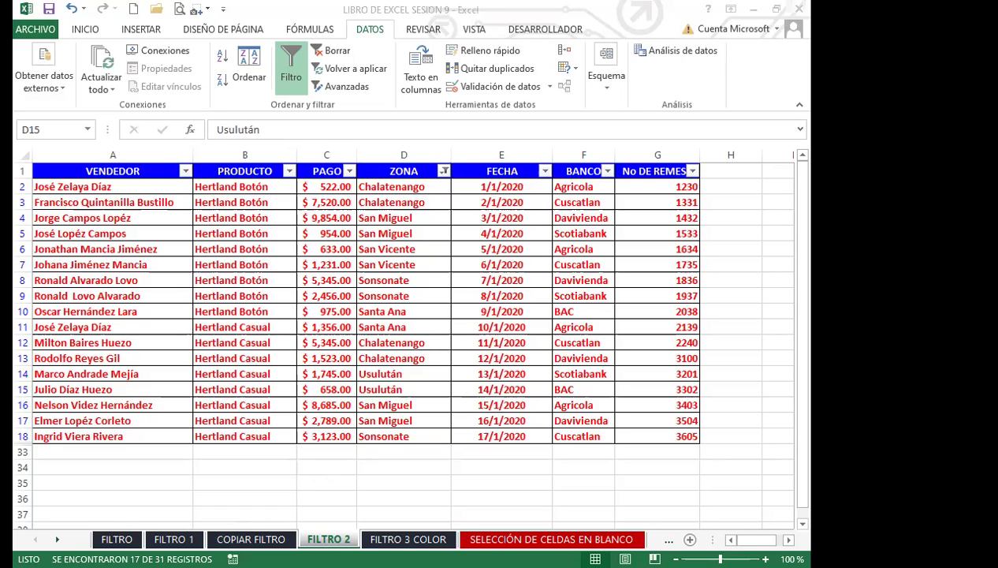
# Open the FILTRO 3 COLOR sheet and examine the cell fill colours used down its sales table
pyautogui.click(402, 538)
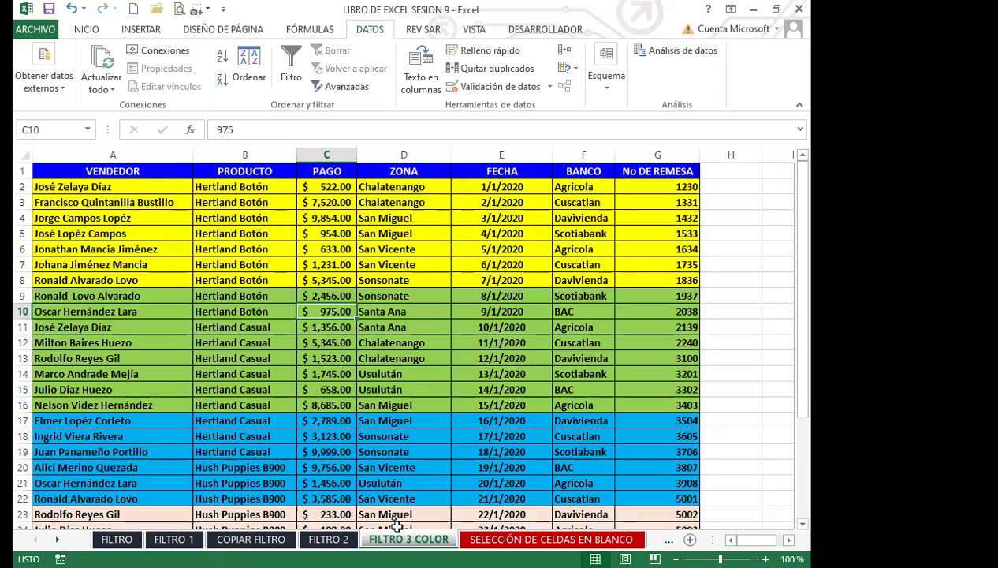
pyautogui.click(344, 393)
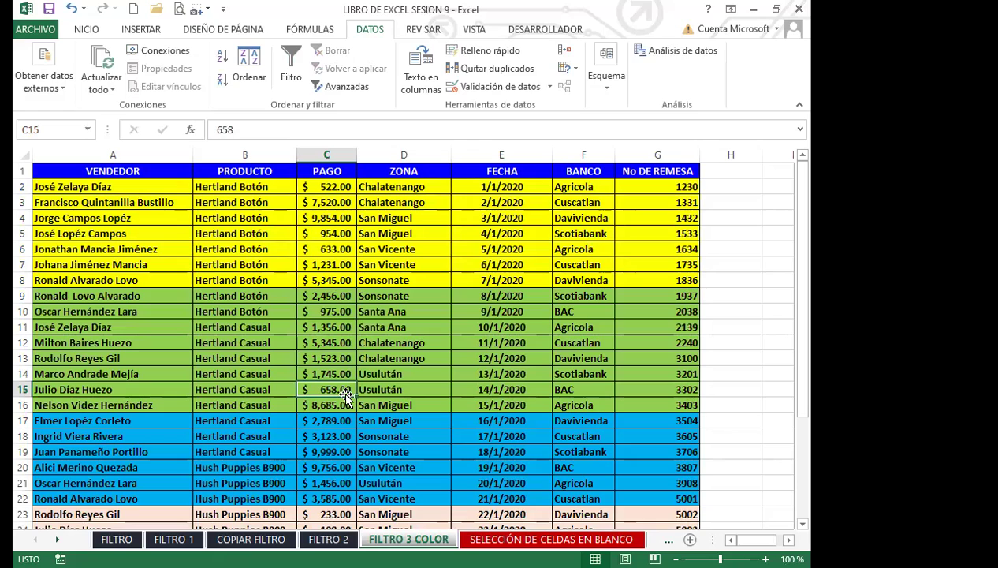
pyautogui.click(329, 420)
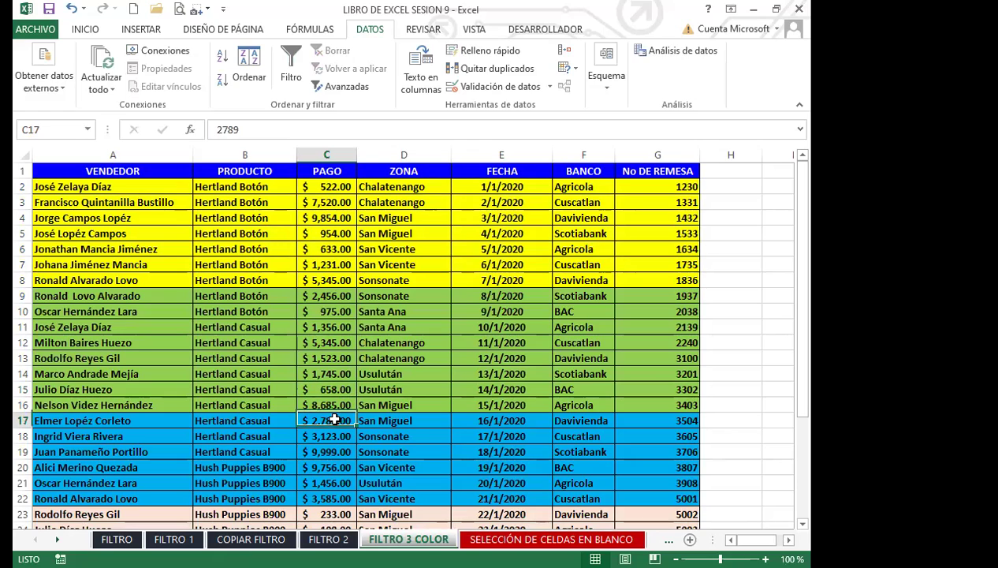
pyautogui.click(258, 407)
pyautogui.scroll(-8, 229, 406)
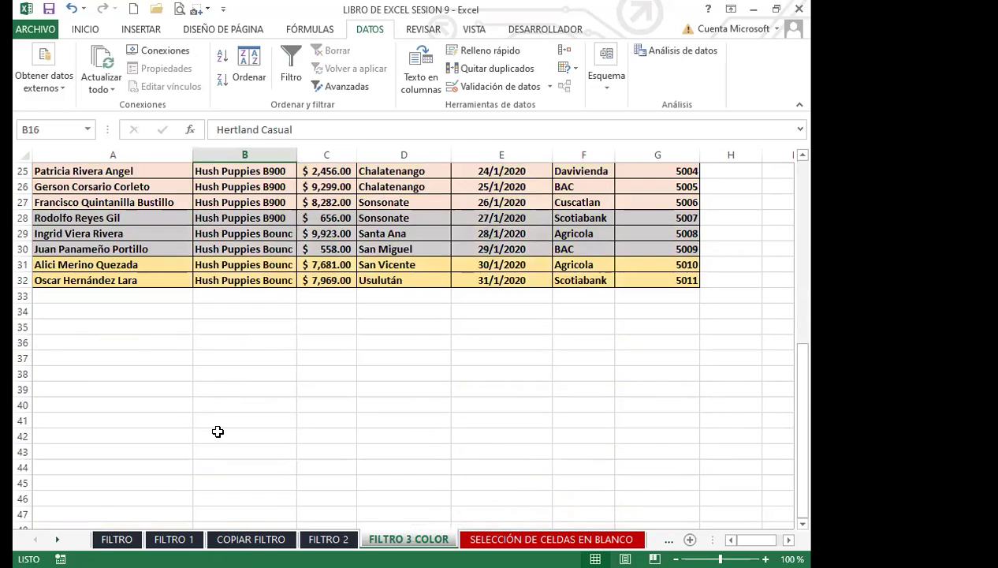
pyautogui.scroll(8, 218, 431)
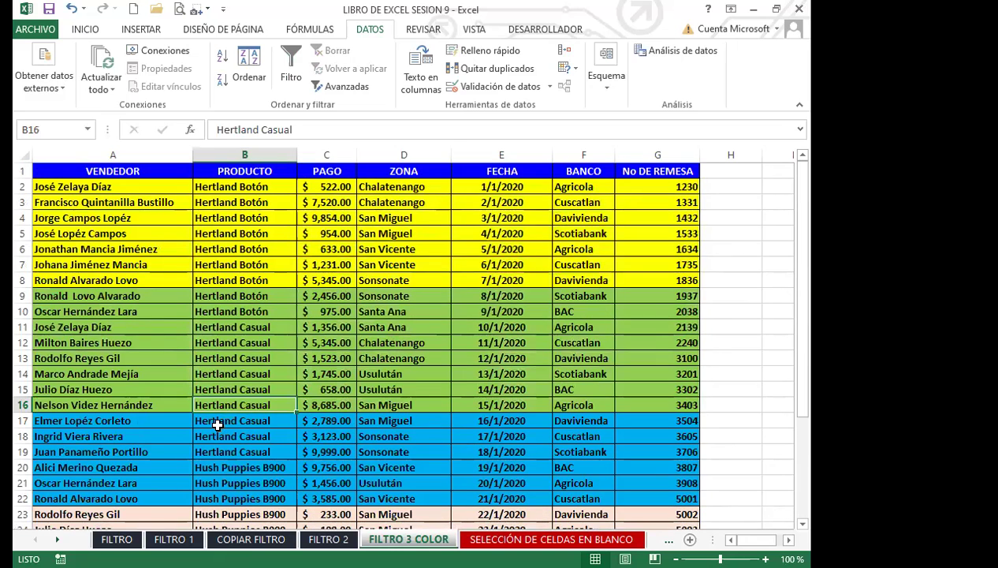
pyautogui.click(78, 171)
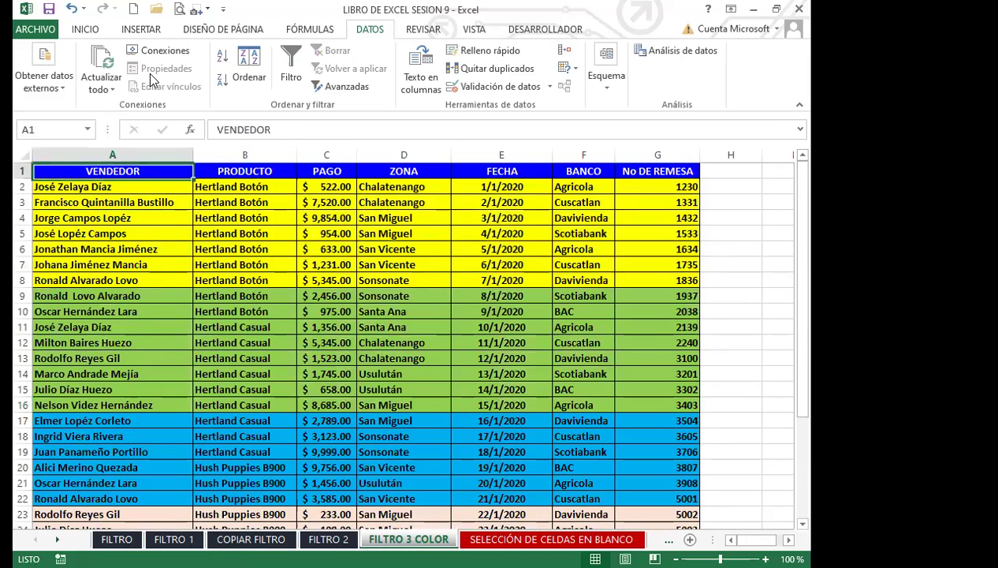
pyautogui.click(84, 29)
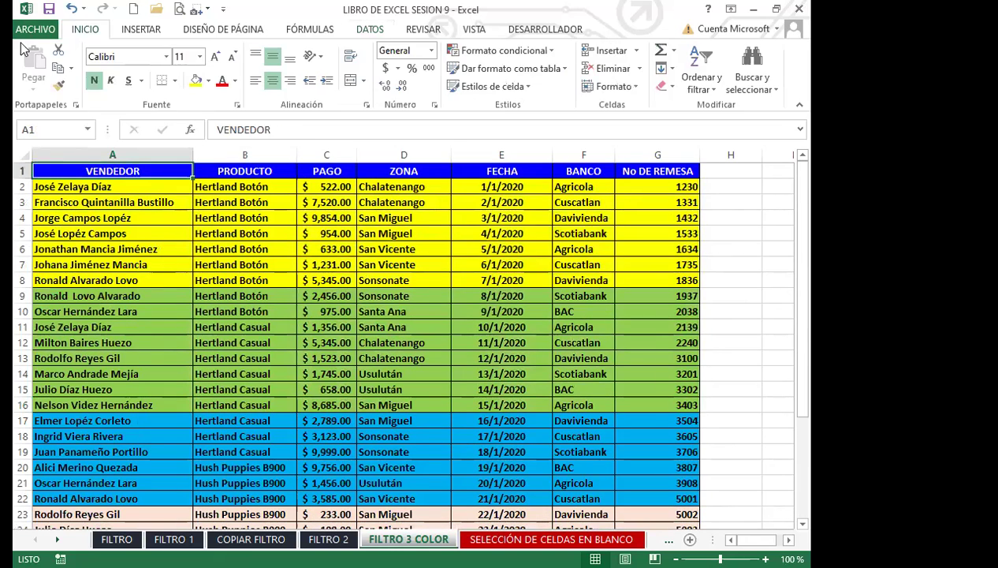
pyautogui.click(114, 282)
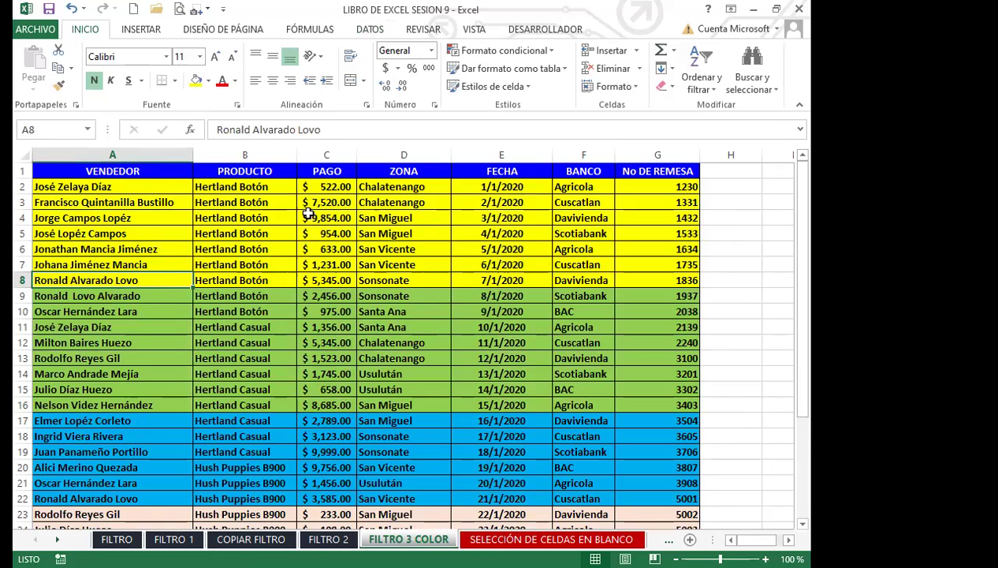
pyautogui.moveTo(151, 184); pyautogui.dragTo(640, 278)
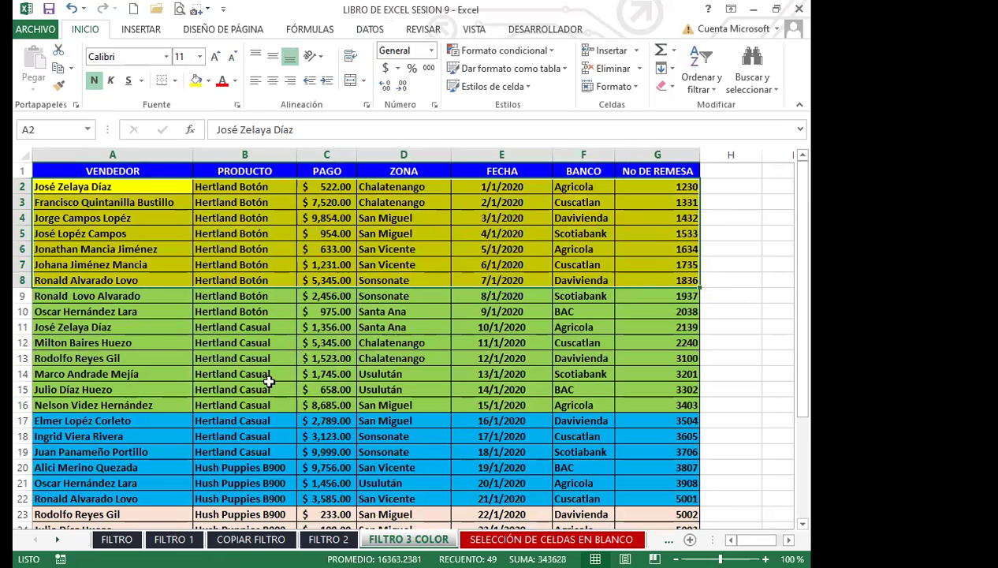
pyautogui.click(213, 407)
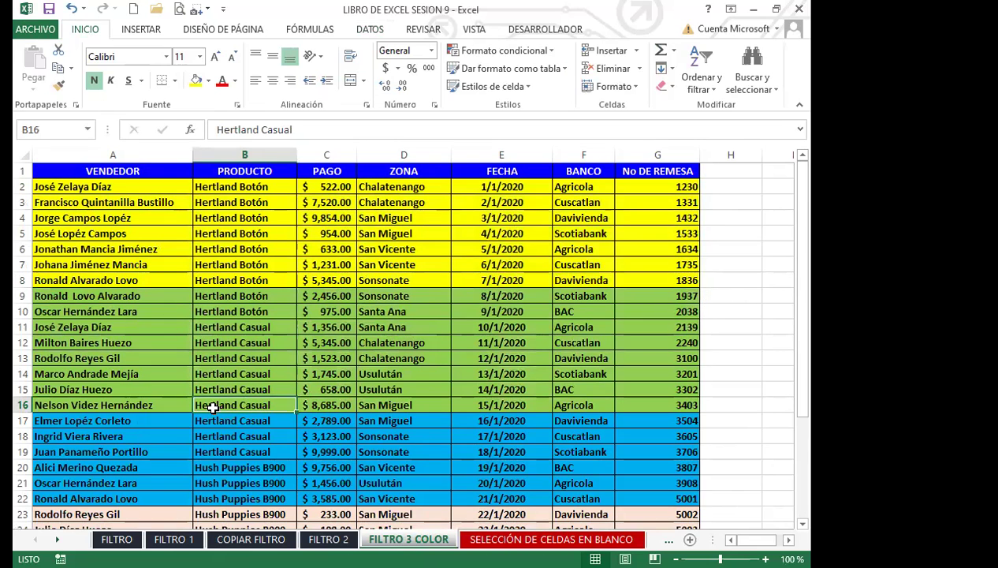
pyautogui.click(319, 384)
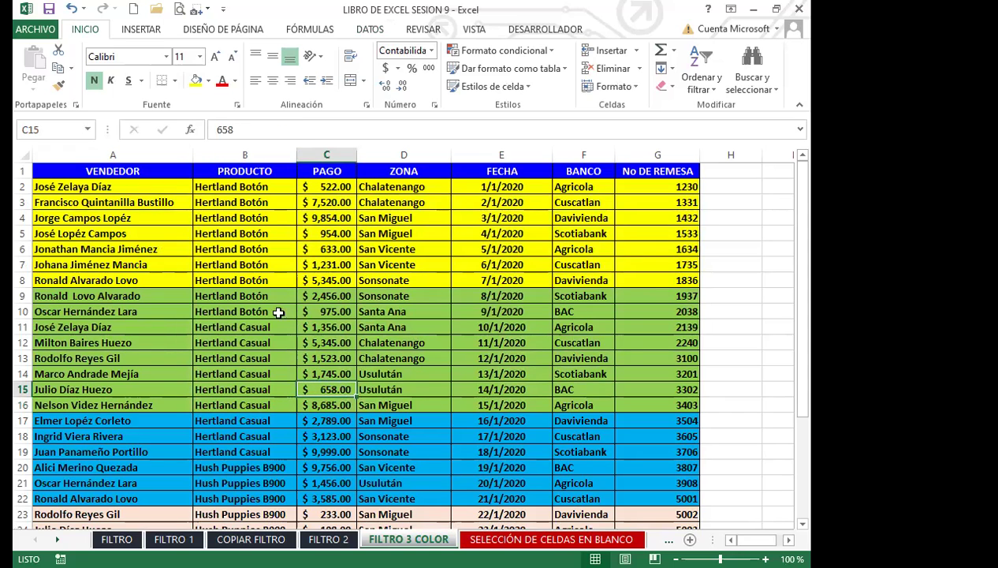
# Turn on AutoFilter for the FILTRO 3 COLOR table and filter the PRODUCTO column by the light pink cell colour
pyautogui.click(236, 170)
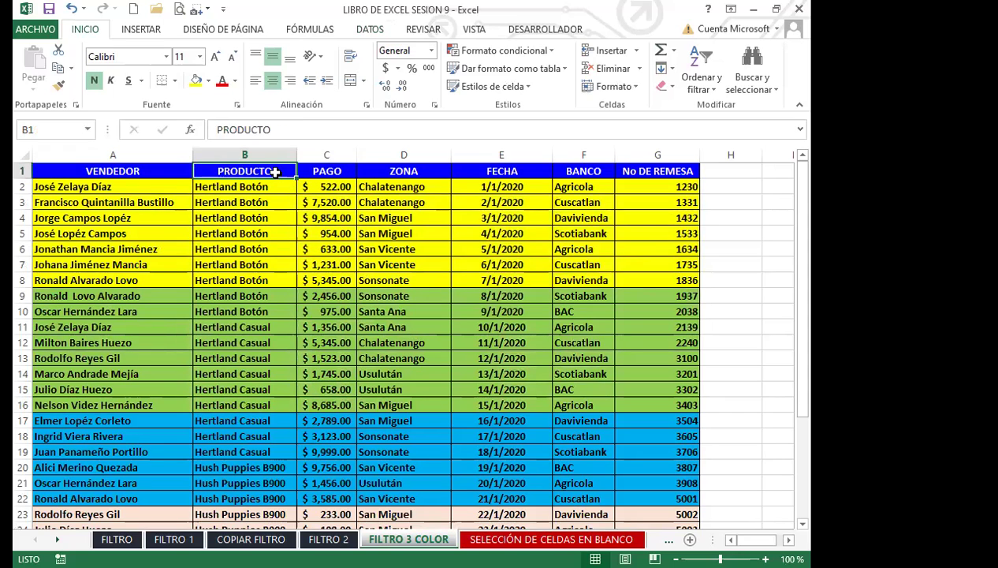
pyautogui.hotkey('ctrl', 'shift', 'l')
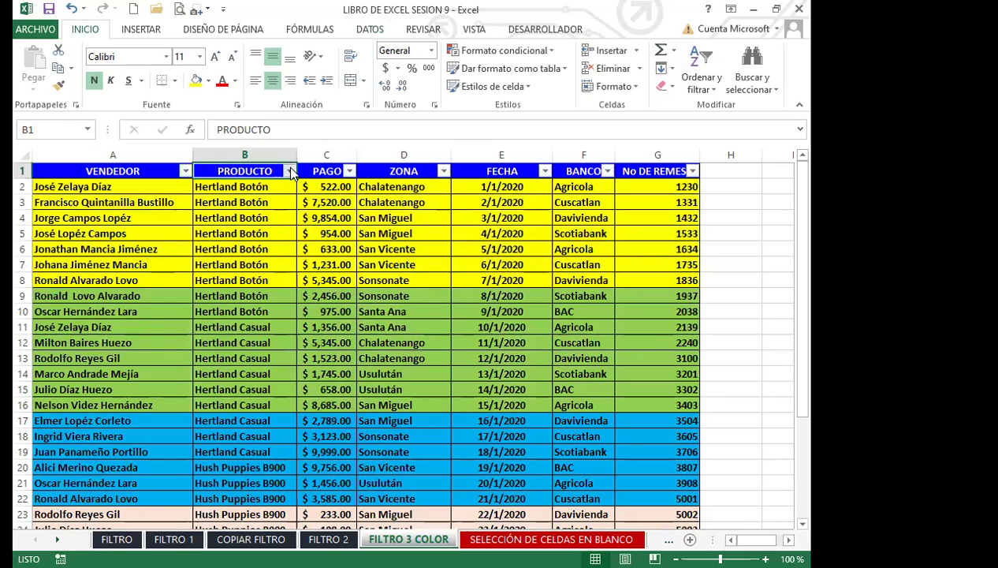
pyautogui.click(289, 171)
pyautogui.moveTo(266, 268)
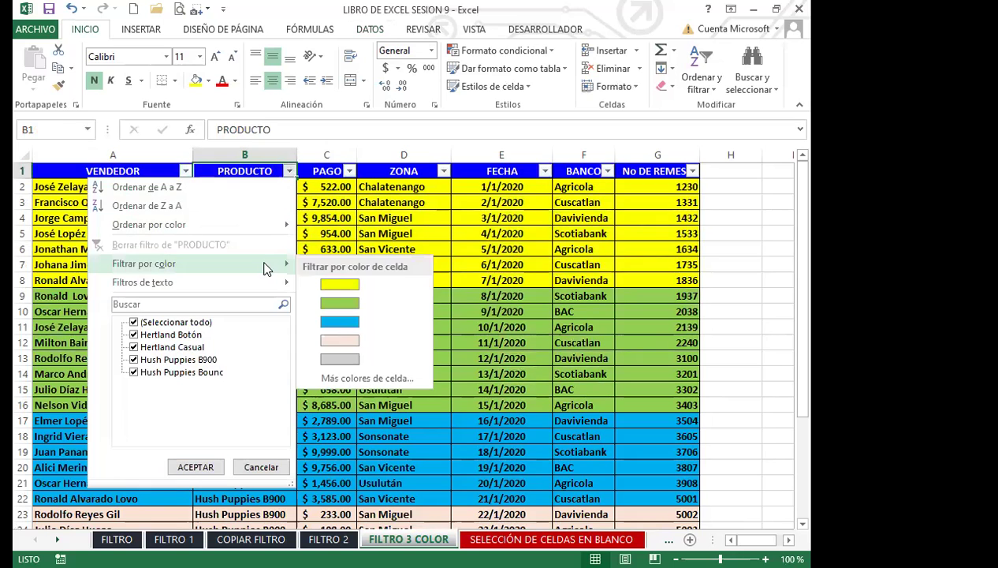
pyautogui.click(343, 341)
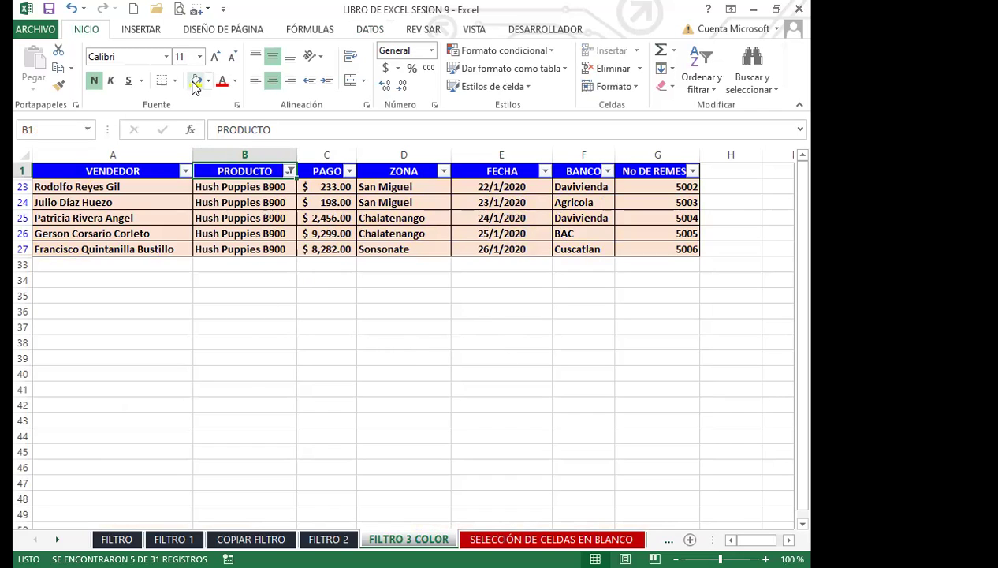
pyautogui.click(186, 248)
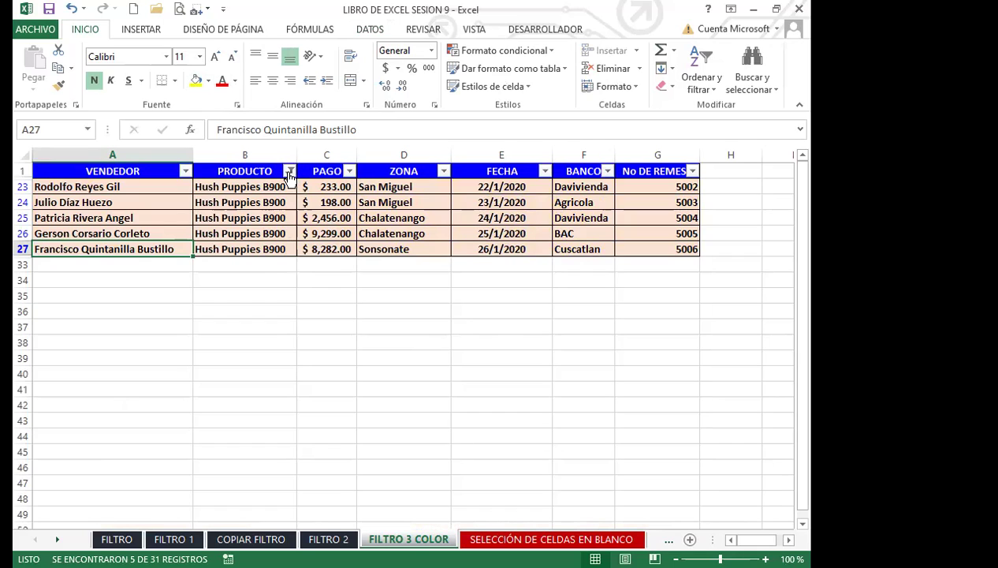
# Check the PAGO column's number filter options and set the PRODUCTO column's colour filter to yellow cells
pyautogui.click(348, 172)
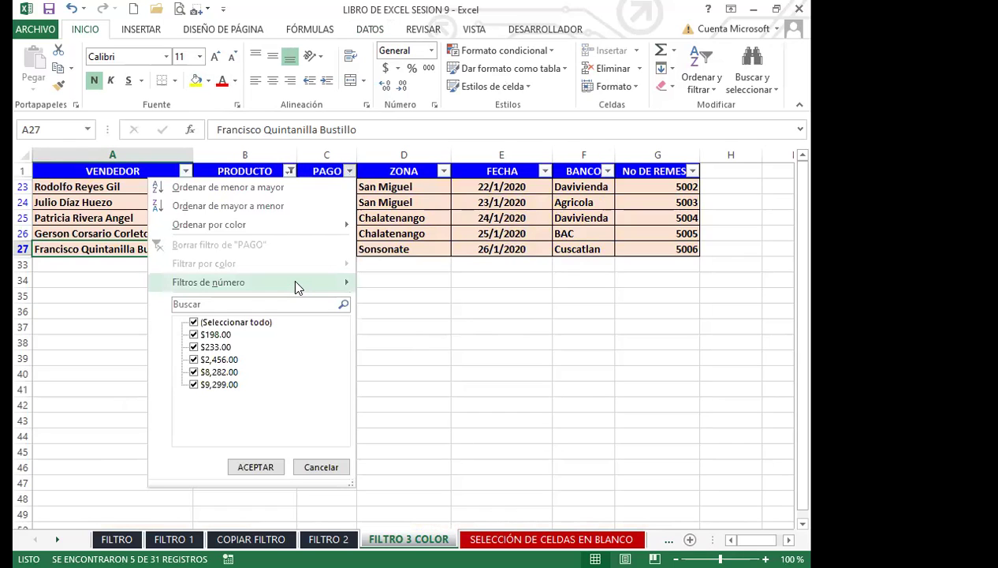
pyautogui.moveTo(293, 282)
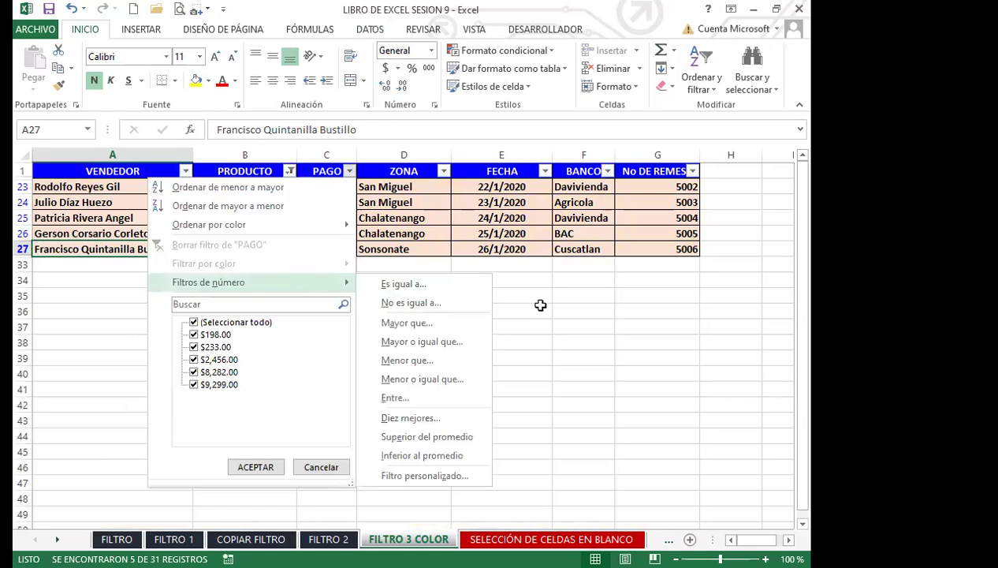
pyautogui.press('Escape')
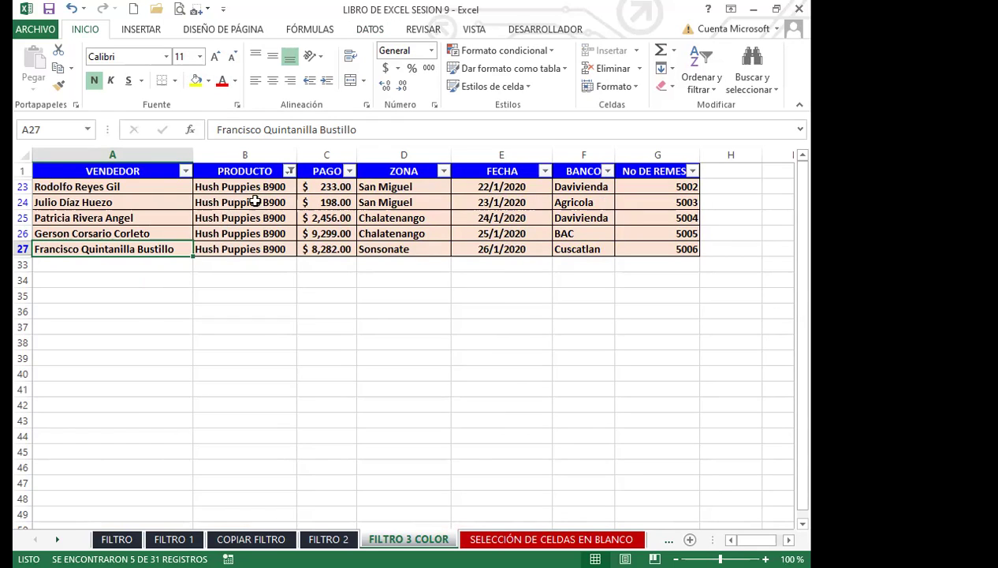
pyautogui.click(289, 171)
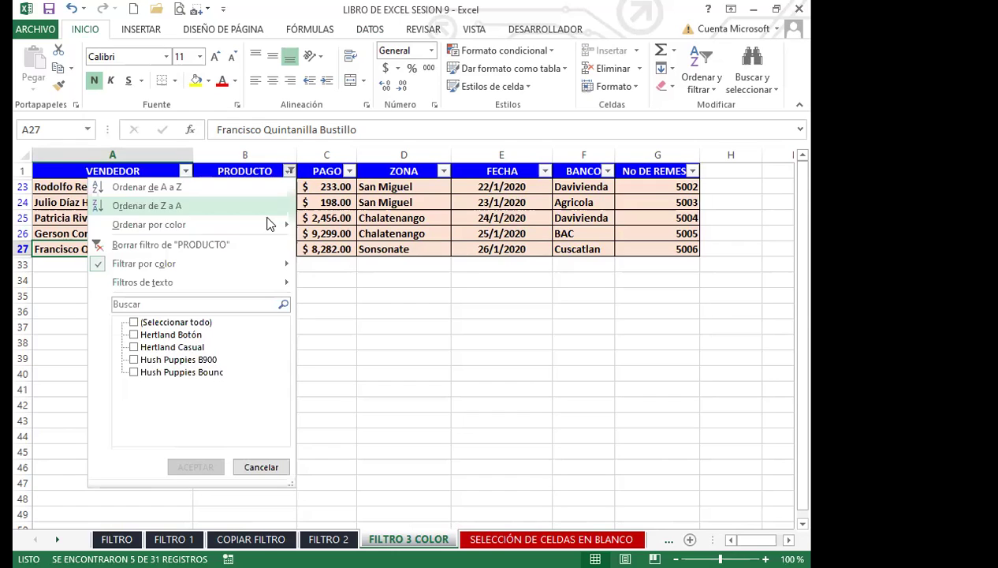
pyautogui.moveTo(260, 268)
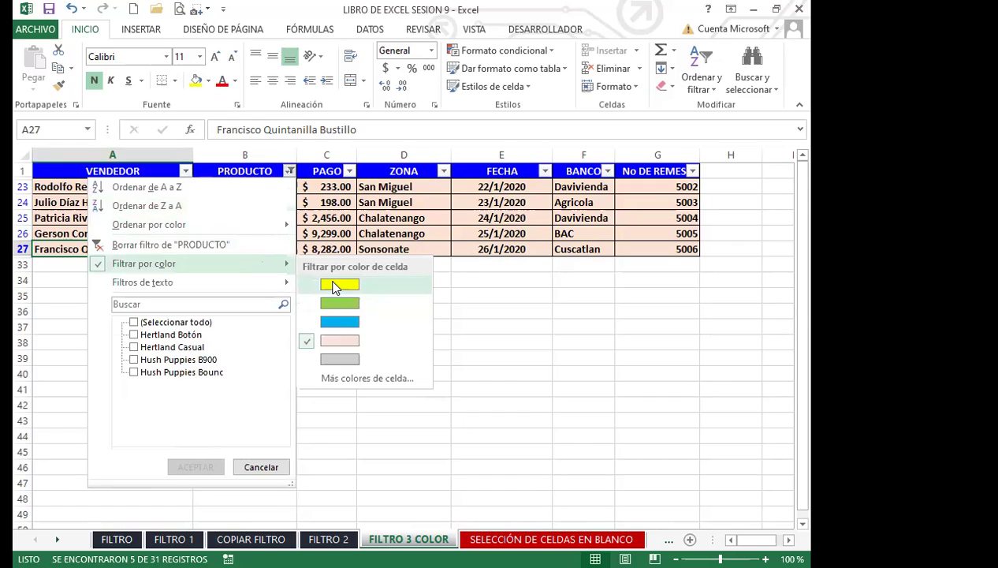
pyautogui.click(329, 283)
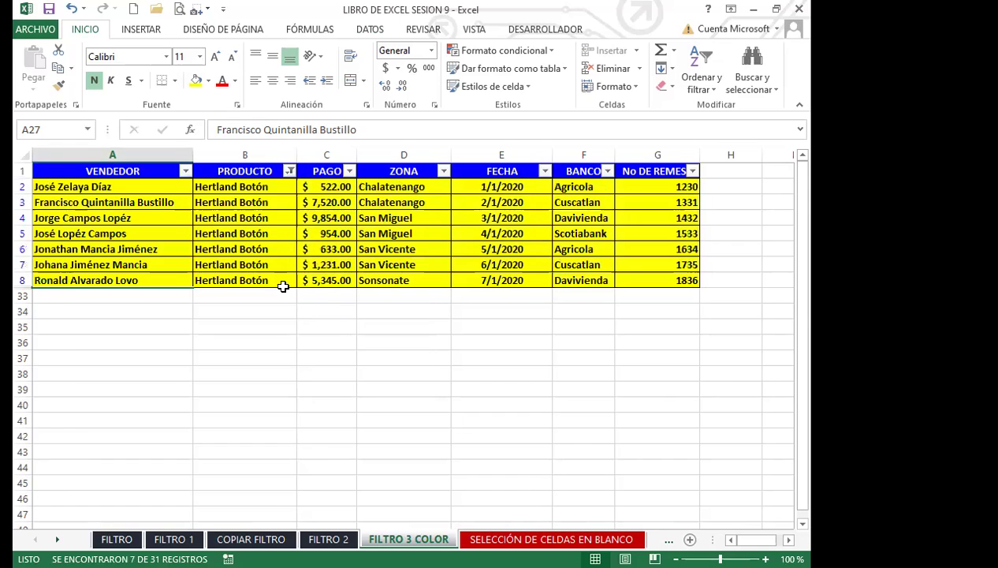
# Switch the PRODUCTO column's colour filter to the grey cell colour and inspect the remaining rows
pyautogui.click(290, 171)
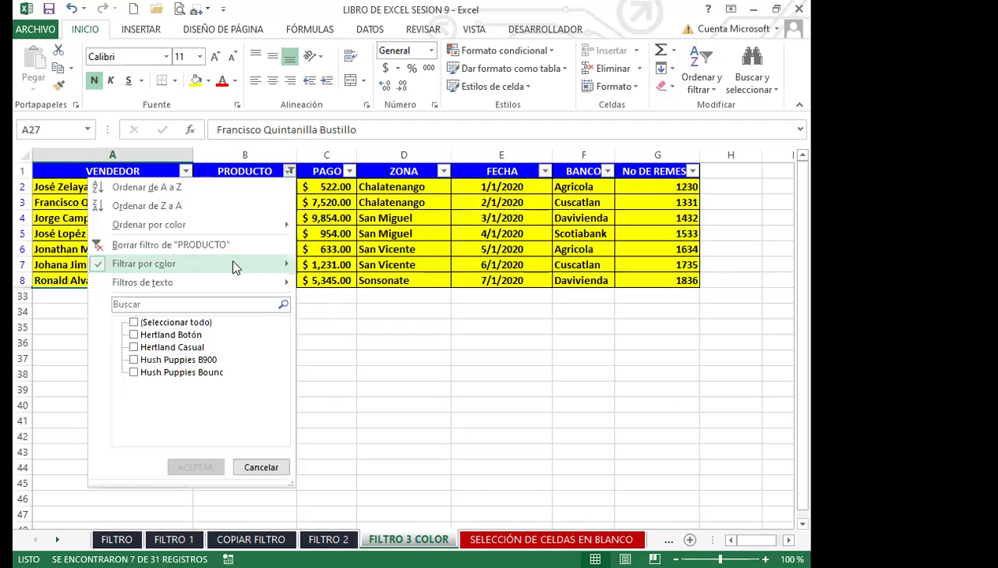
pyautogui.moveTo(231, 264)
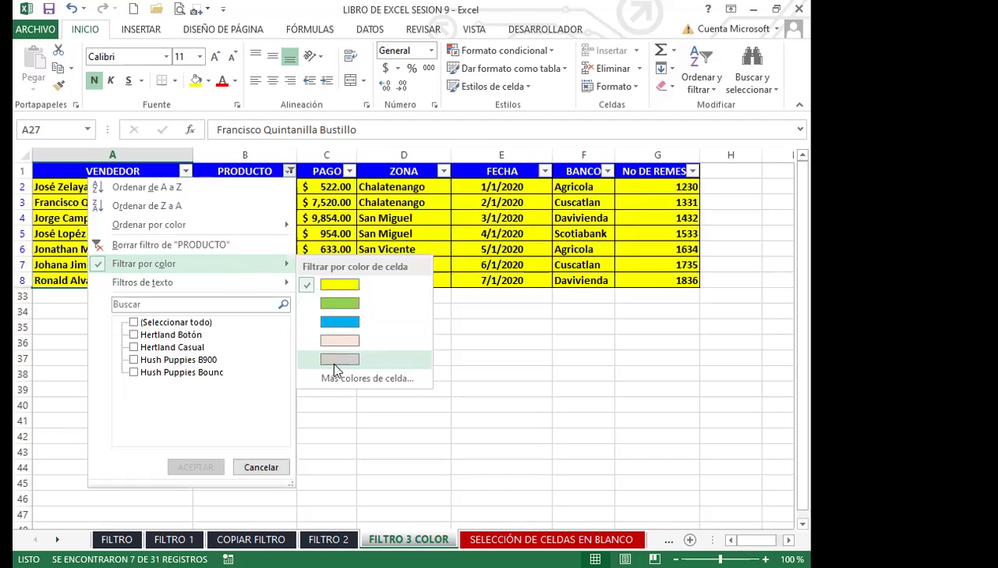
pyautogui.click(334, 361)
pyautogui.click(323, 329)
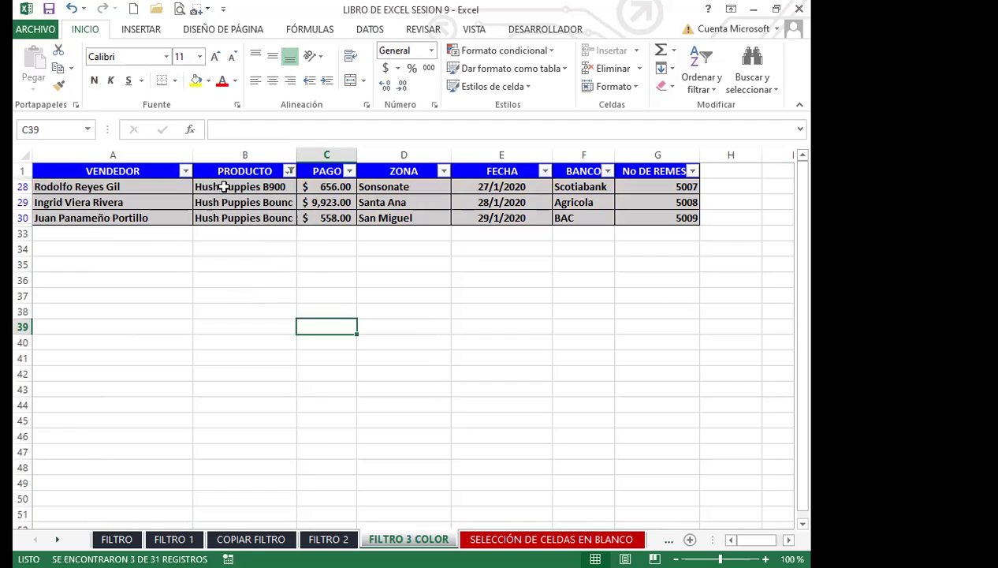
pyautogui.click(324, 201)
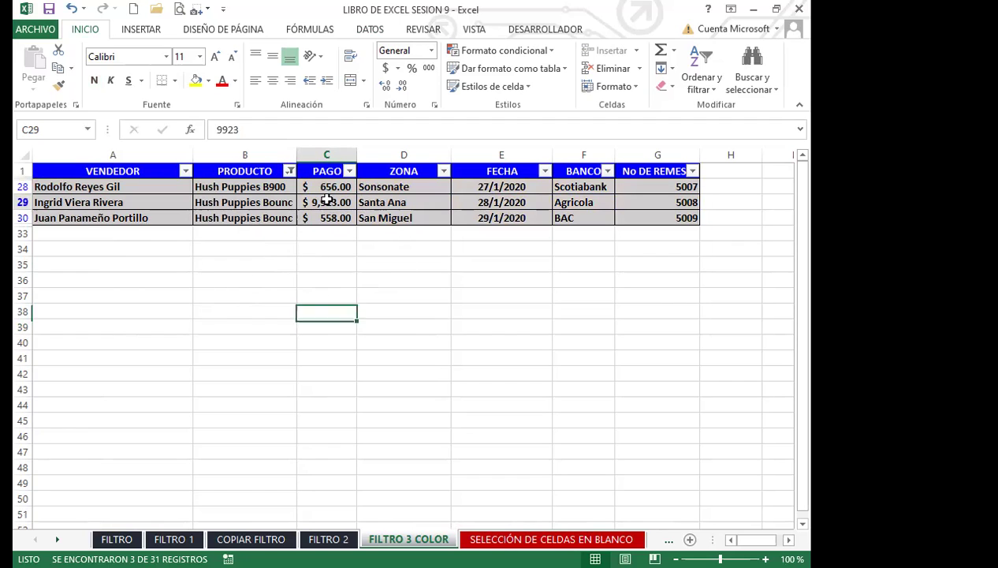
# Filter the PRODUCTO column by yellow cell colour again and review the available cell colours
pyautogui.click(290, 171)
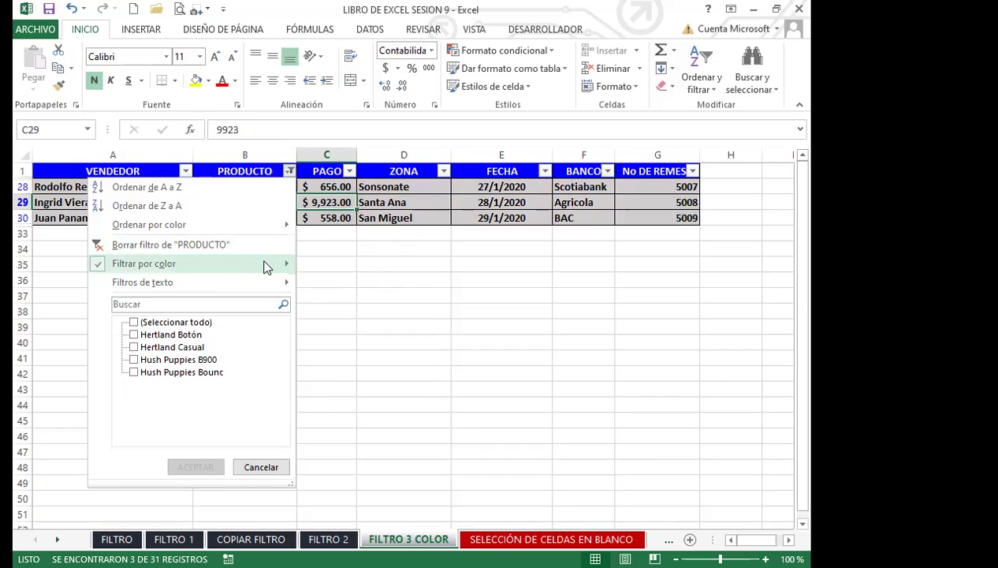
pyautogui.moveTo(265, 267)
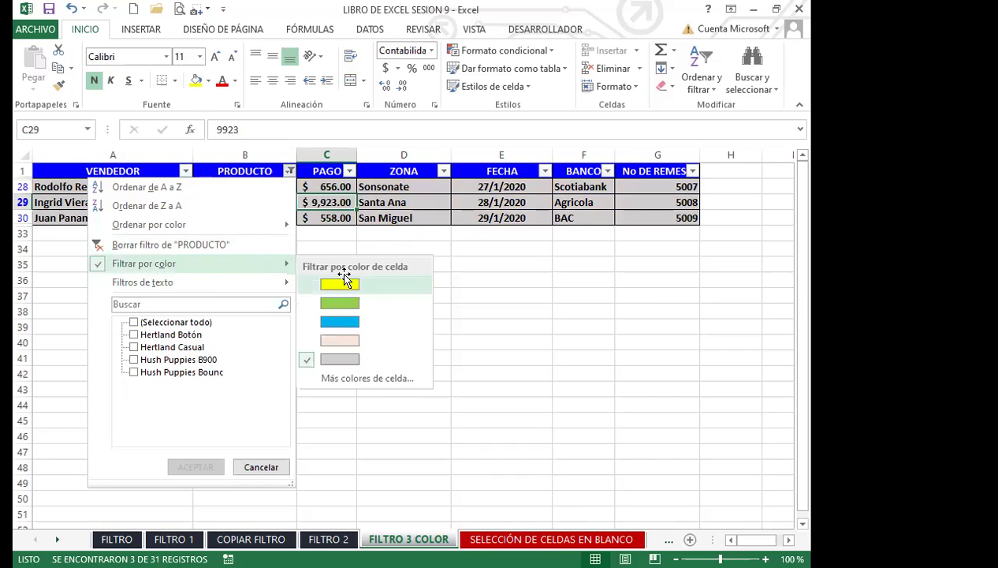
pyautogui.click(340, 285)
pyautogui.click(290, 171)
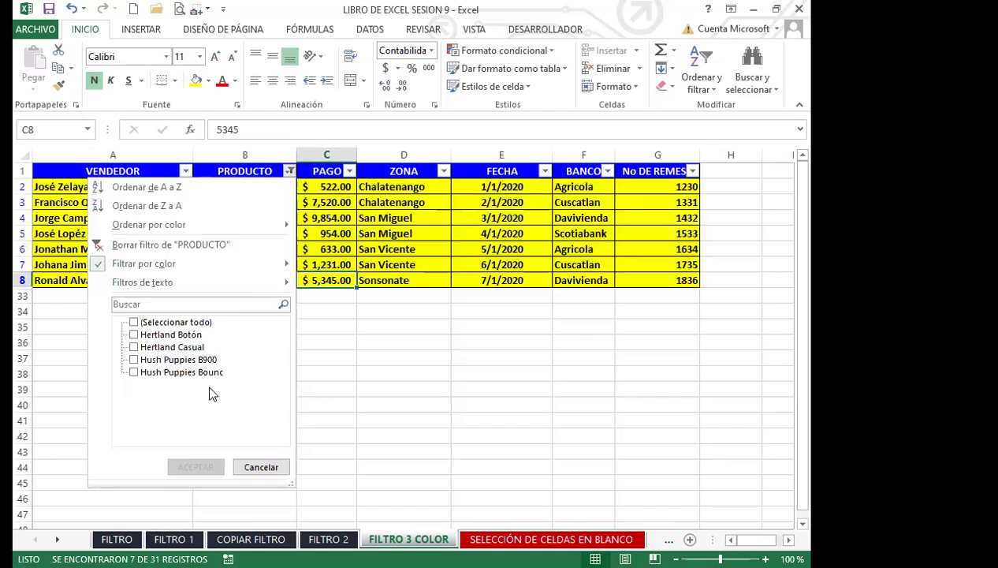
pyautogui.moveTo(266, 271)
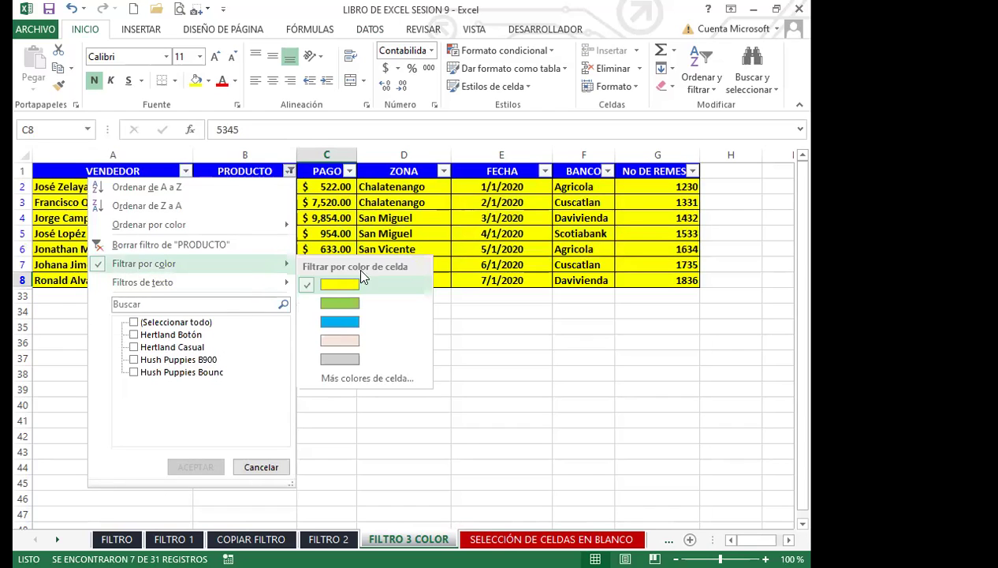
pyautogui.click(457, 240)
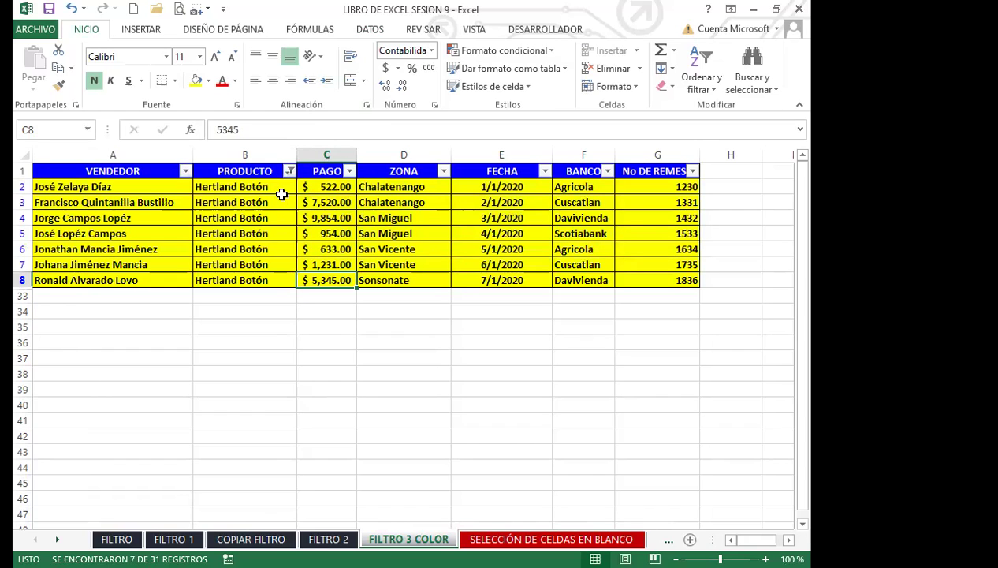
# Remove the yellow colour filter from the PRODUCTO column and look through all rows of the table
pyautogui.click(291, 171)
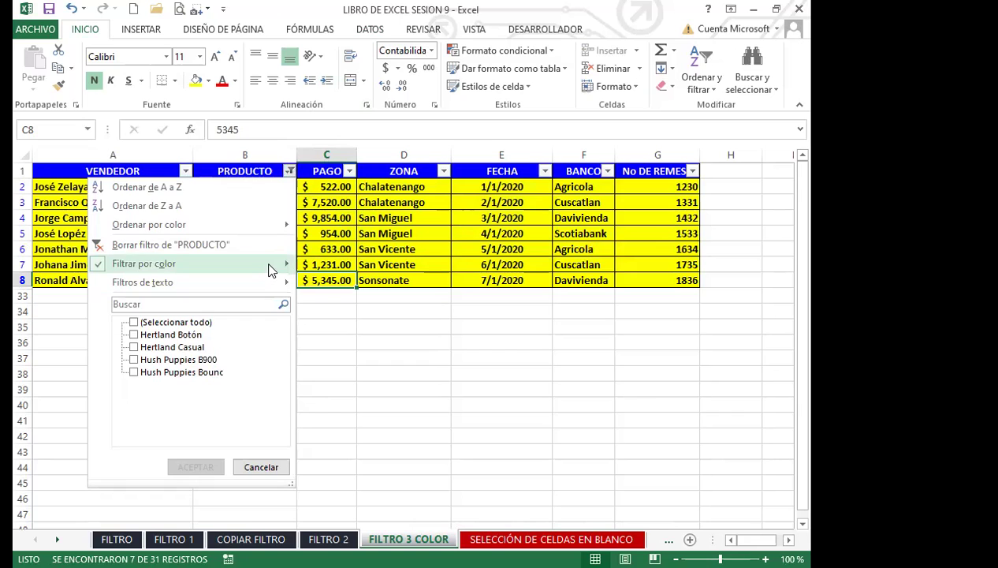
pyautogui.moveTo(270, 267)
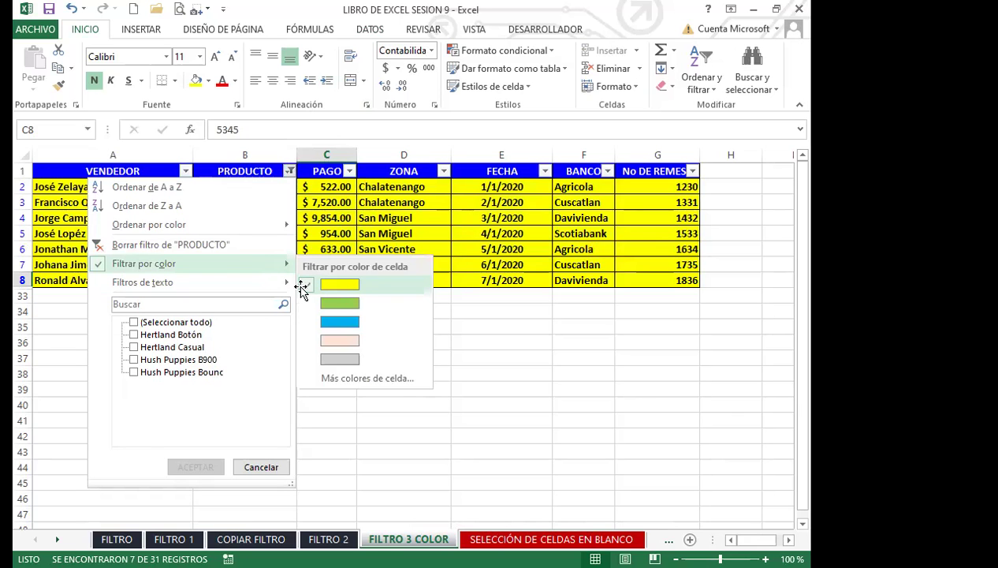
pyautogui.click(302, 289)
pyautogui.scroll(-3, 268, 404)
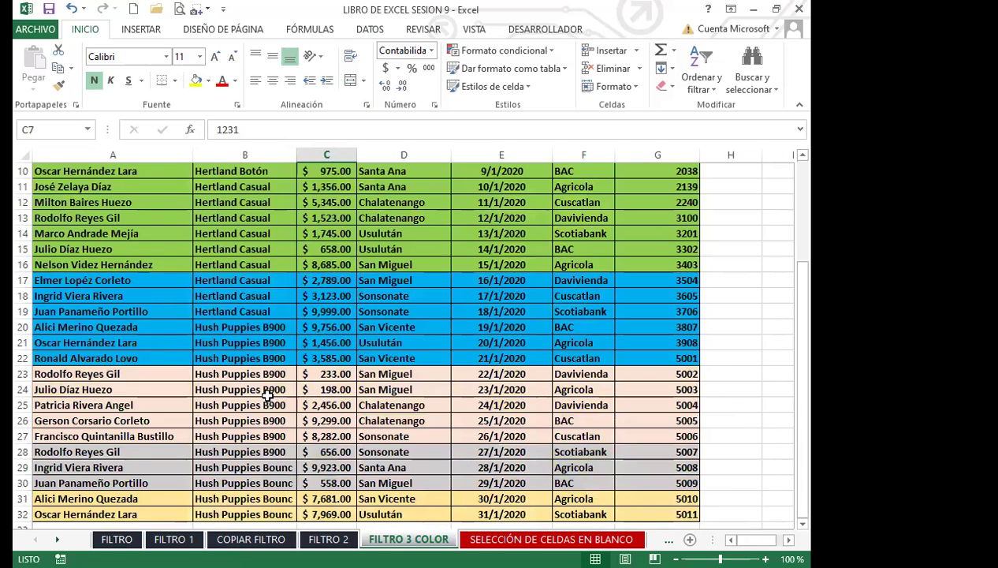
pyautogui.scroll(-1, 283, 391)
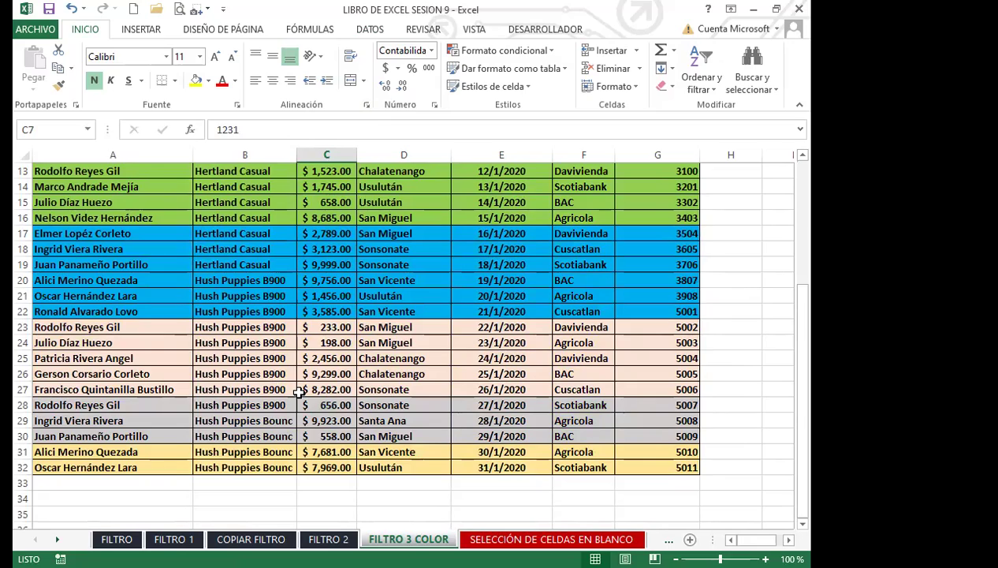
pyautogui.scroll(-1, 299, 392)
pyautogui.scroll(5, 244, 398)
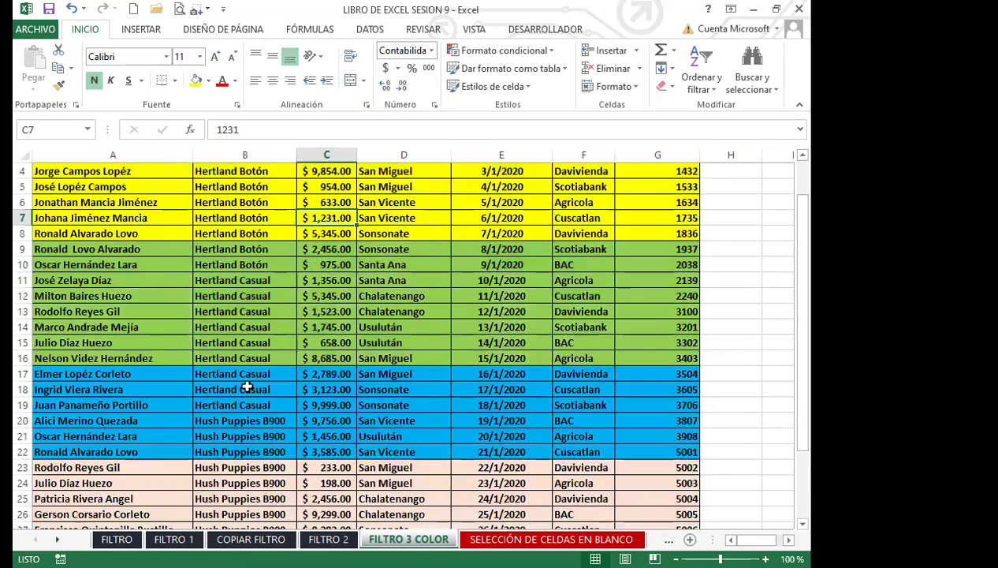
pyautogui.click(249, 386)
pyautogui.moveTo(363, 326); pyautogui.dragTo(353, 324)
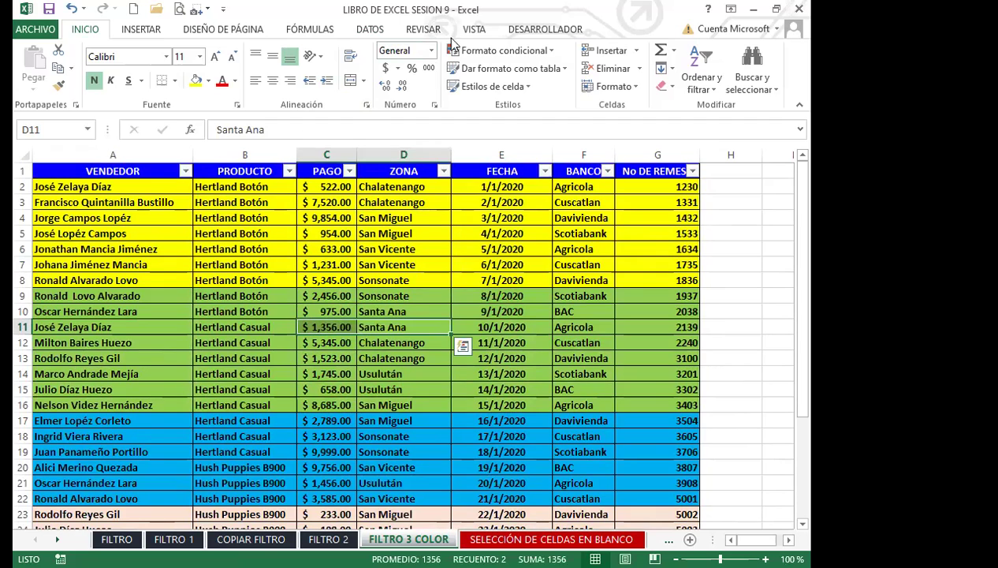
# Turn off AutoFilter for the FILTRO 3 COLOR table and select an empty cell beside it
pyautogui.click(474, 30)
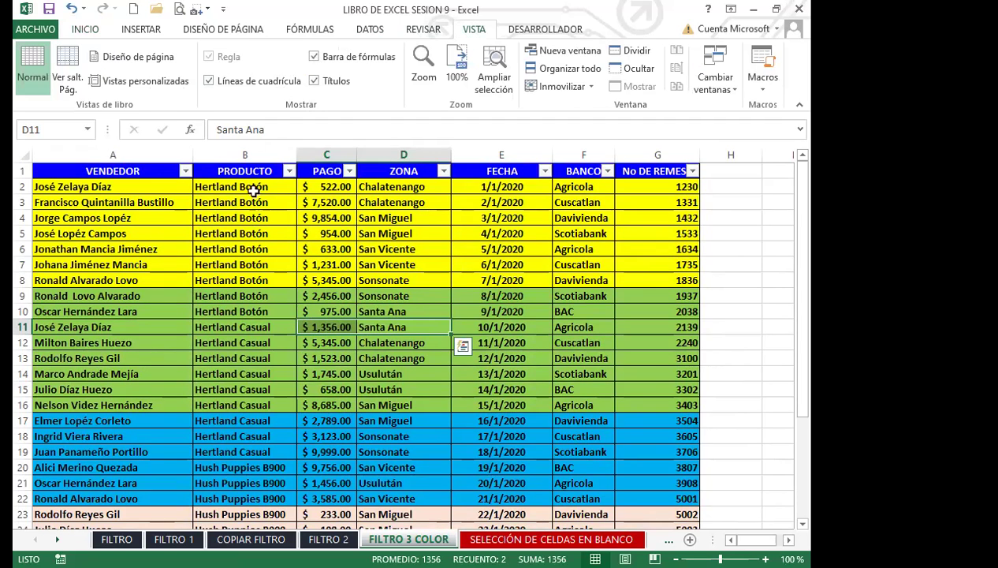
pyautogui.click(365, 32)
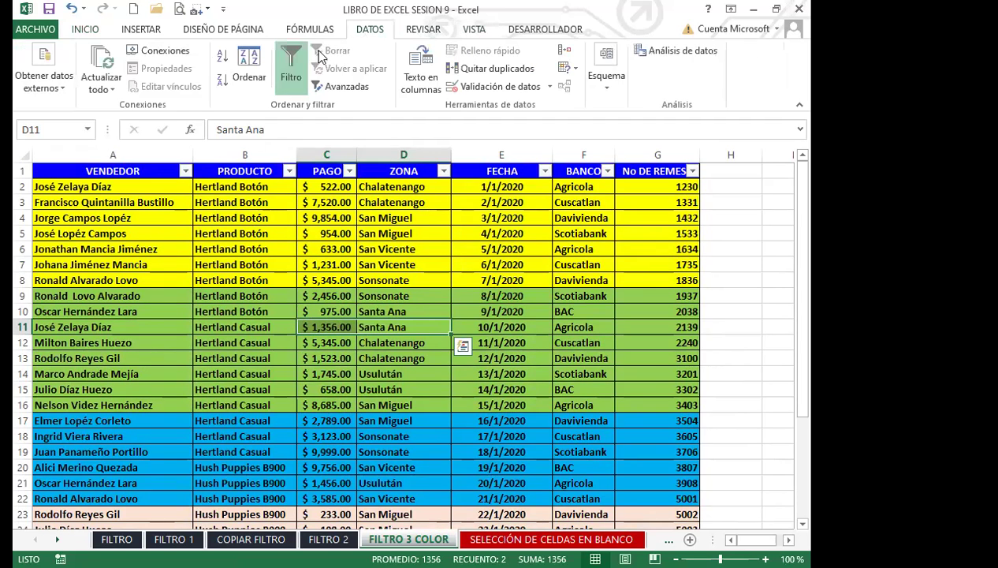
pyautogui.click(297, 85)
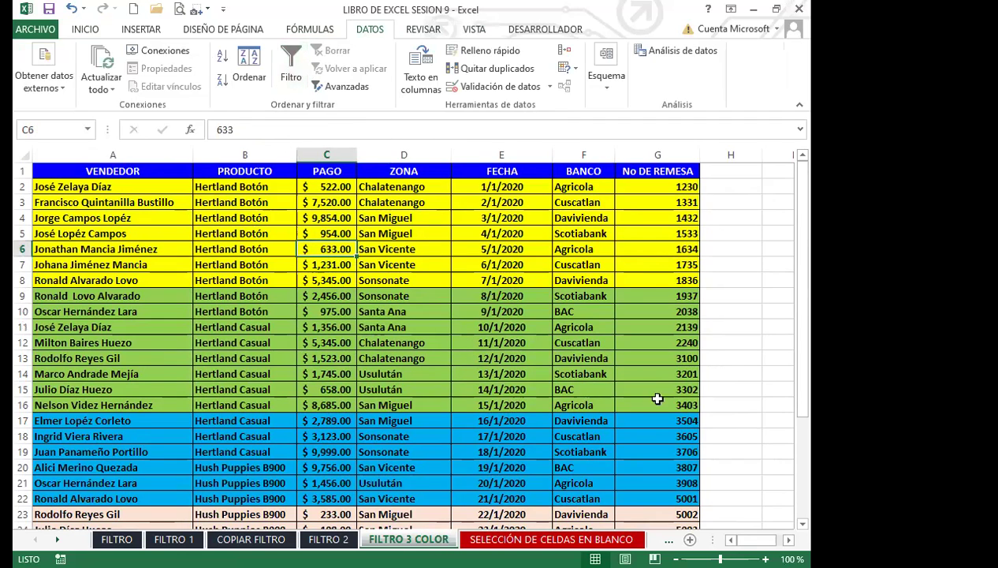
pyautogui.click(731, 403)
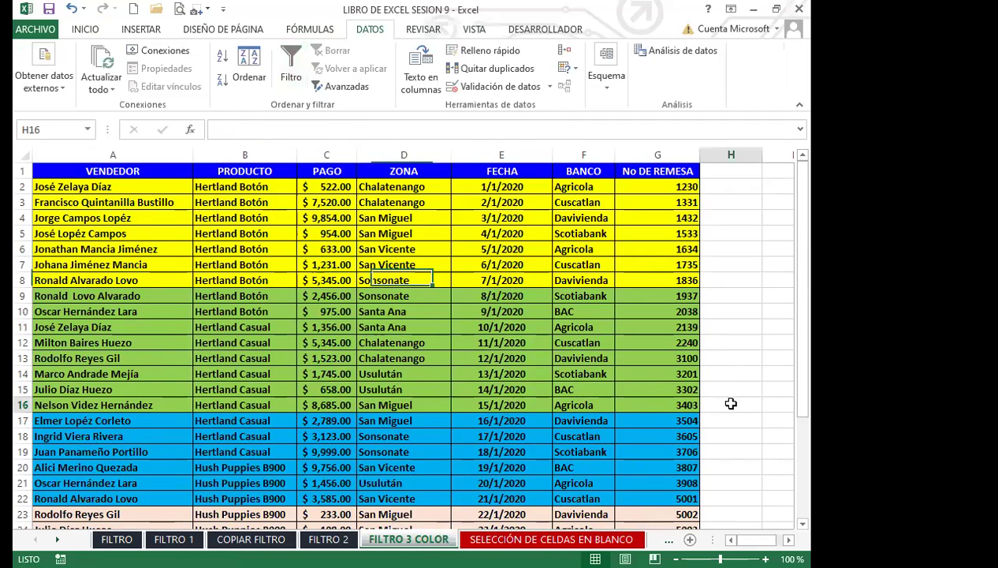
# Toggle AutoFilter on and off several times from different cells, leaving the table's header filters off
pyautogui.click(289, 63)
pyautogui.click(737, 451)
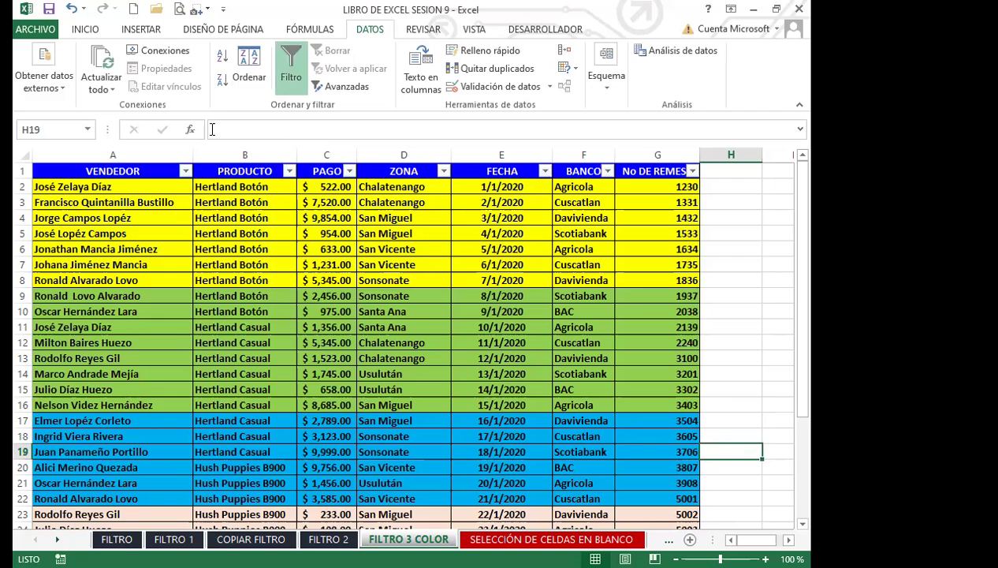
pyautogui.click(275, 404)
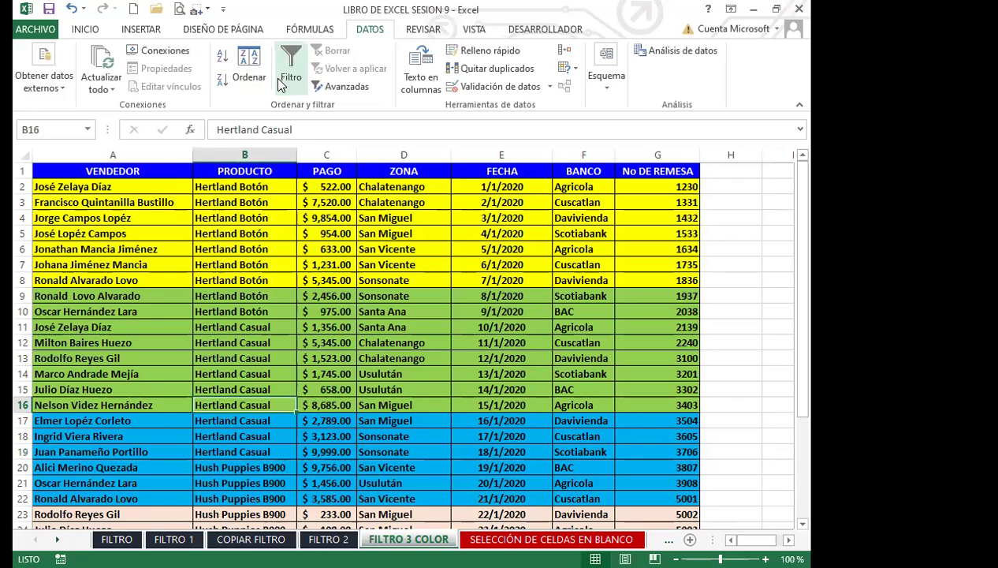
pyautogui.click(398, 467)
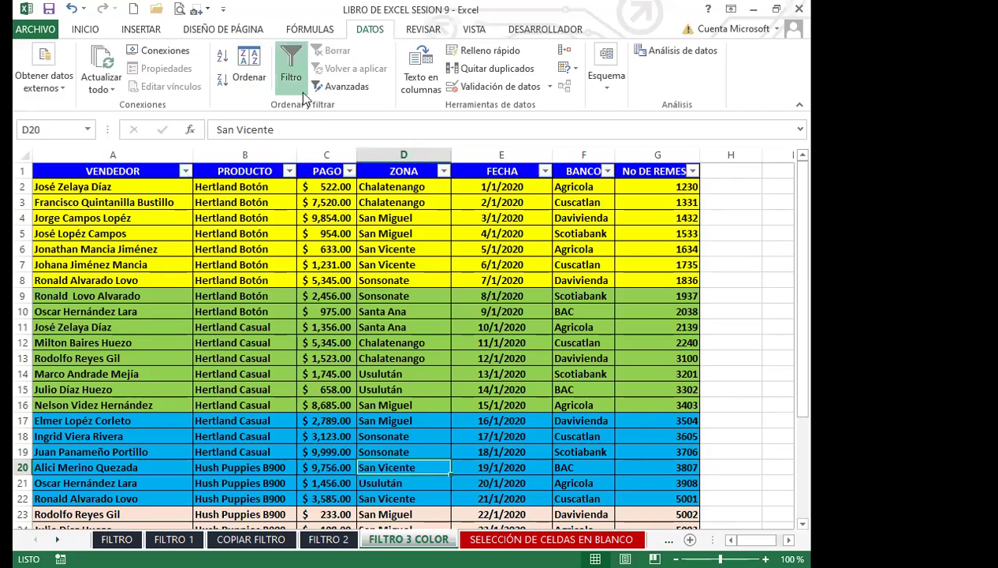
pyautogui.click(292, 64)
pyautogui.click(189, 449)
pyautogui.click(290, 61)
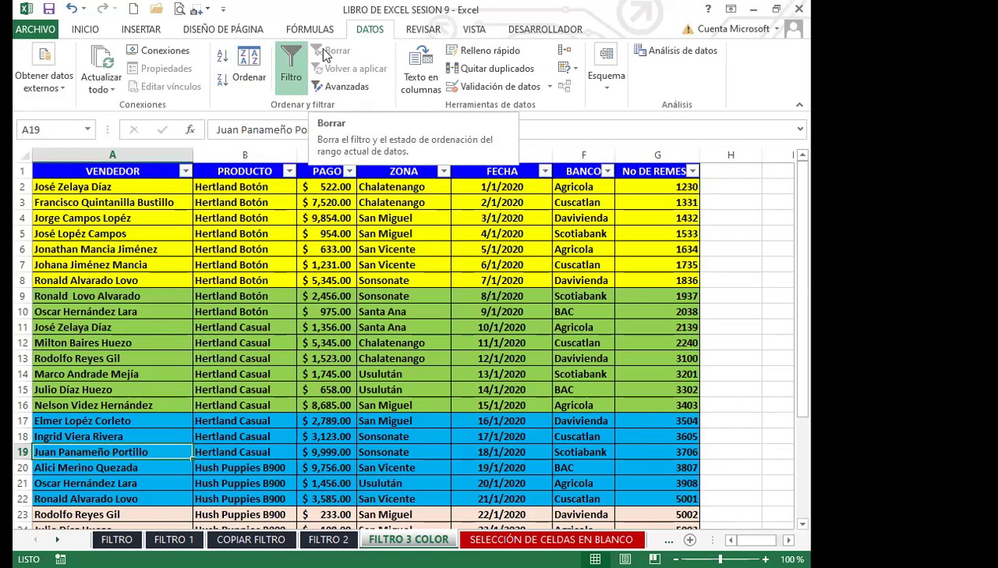
pyautogui.click(291, 67)
pyautogui.click(309, 337)
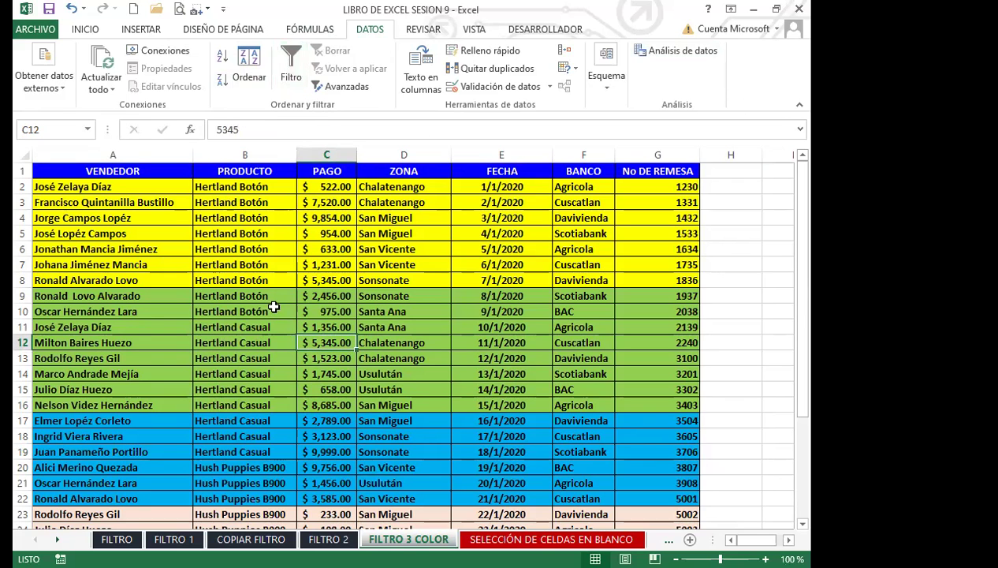
# Examine the fill colour groups and product names down the unfiltered FILTRO 3 COLOR table
pyautogui.scroll(-1, 257, 398)
pyautogui.scroll(-3, 256, 398)
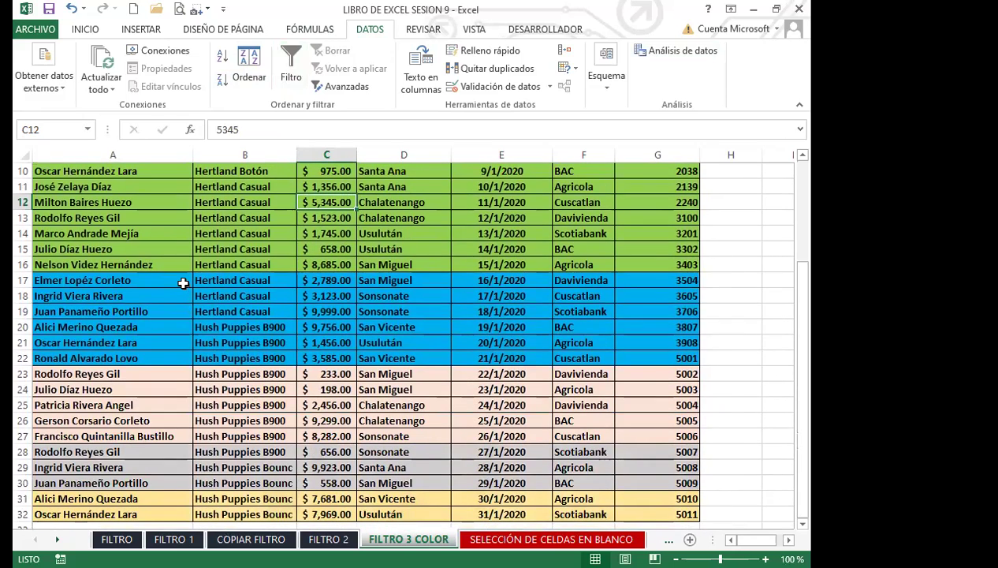
pyautogui.scroll(-2, 235, 454)
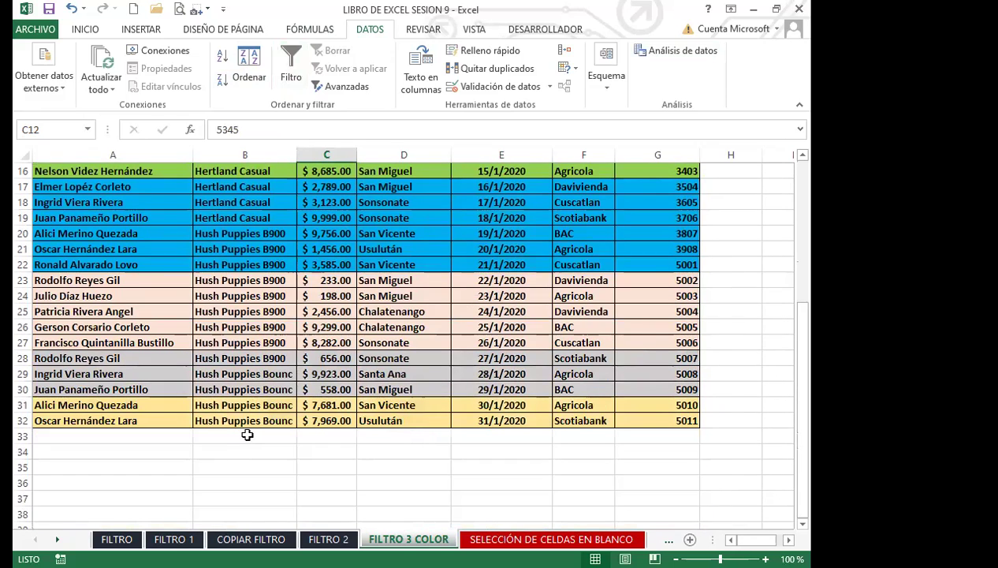
pyautogui.scroll(4, 213, 410)
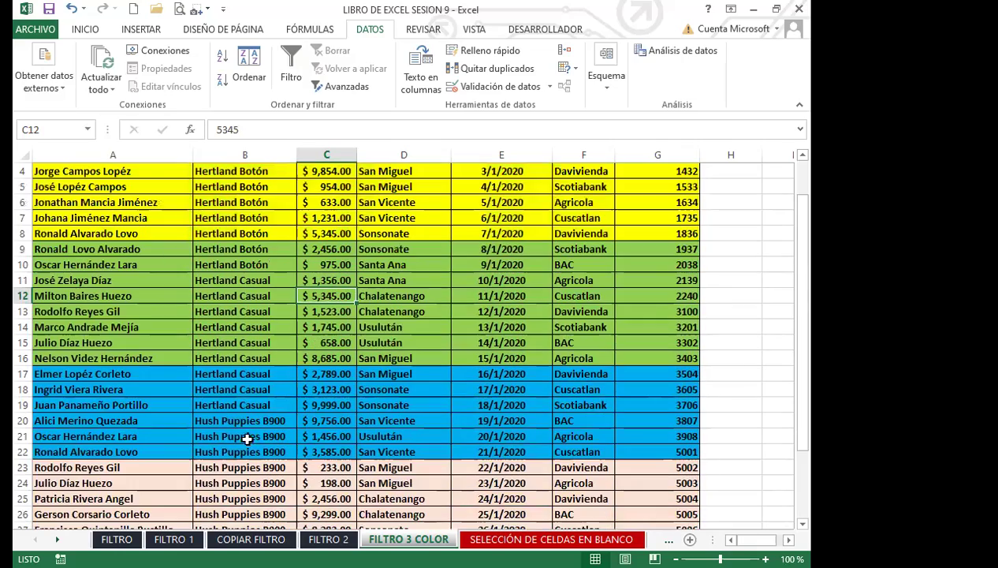
pyautogui.scroll(-1, 213, 422)
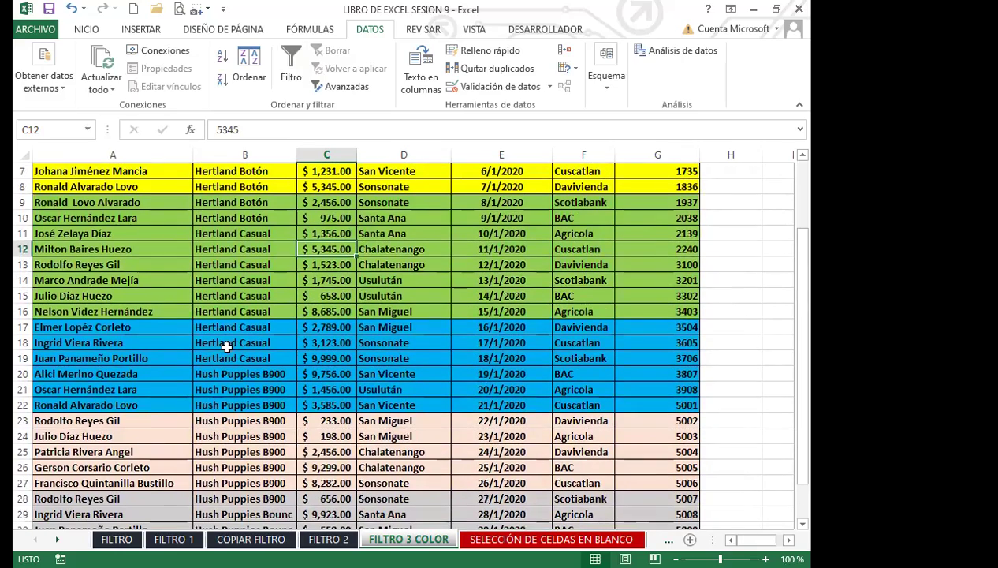
pyautogui.scroll(-2, 246, 457)
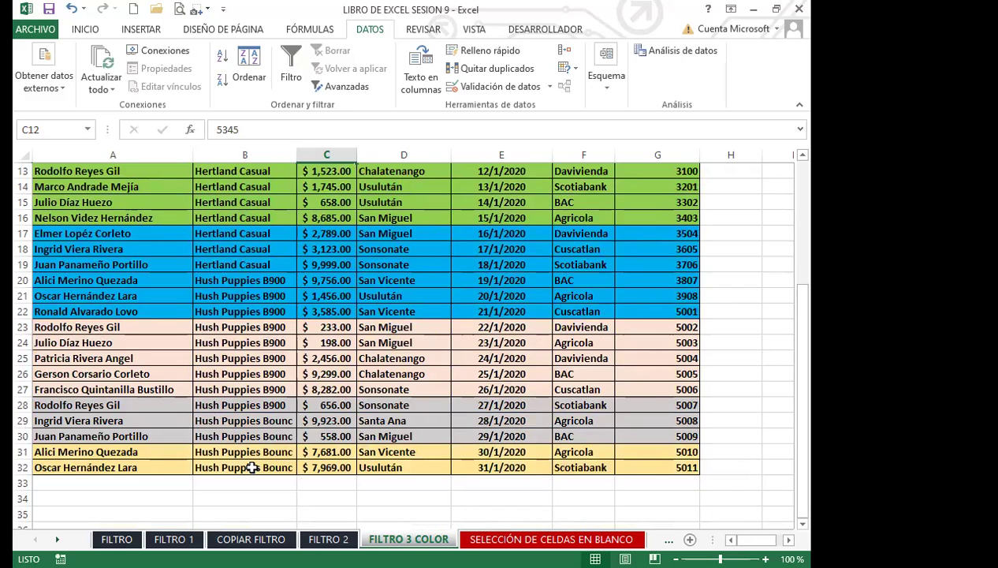
# Turn on AutoFilter for cells A17:G17, the first blue row, and compare its position with the table's header row
pyautogui.click(153, 235)
pyautogui.moveTo(153, 235); pyautogui.dragTo(635, 240)
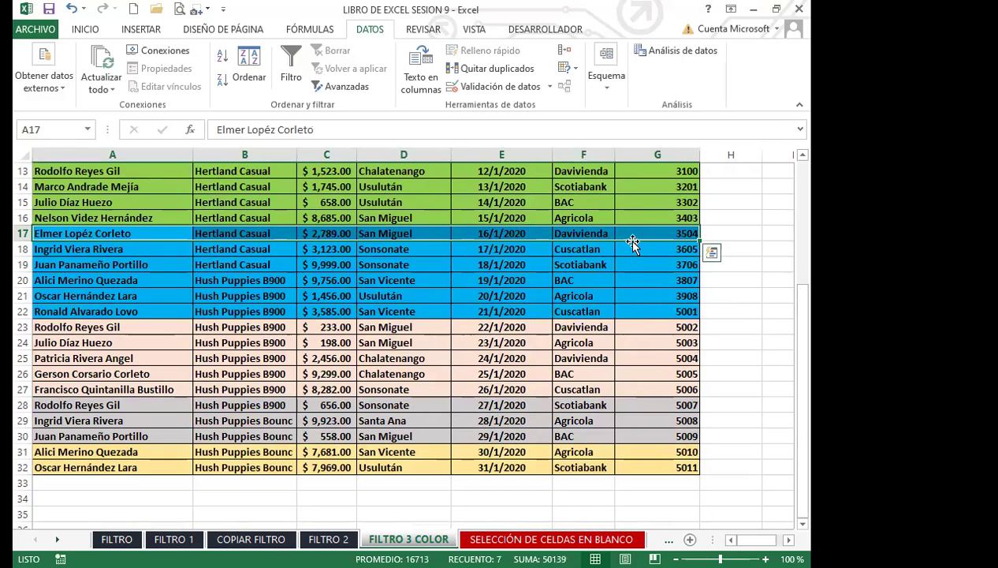
pyautogui.click(287, 57)
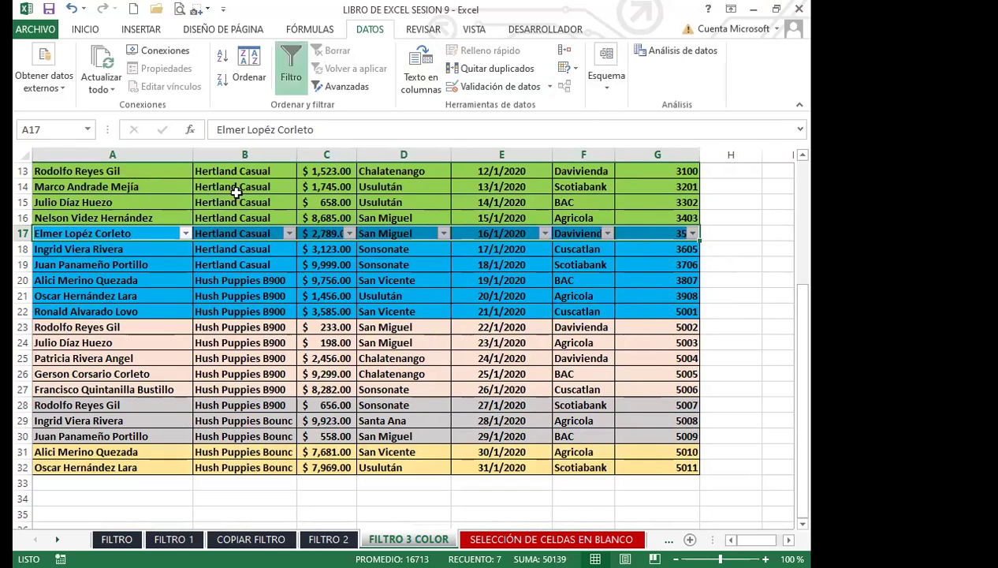
pyautogui.click(337, 352)
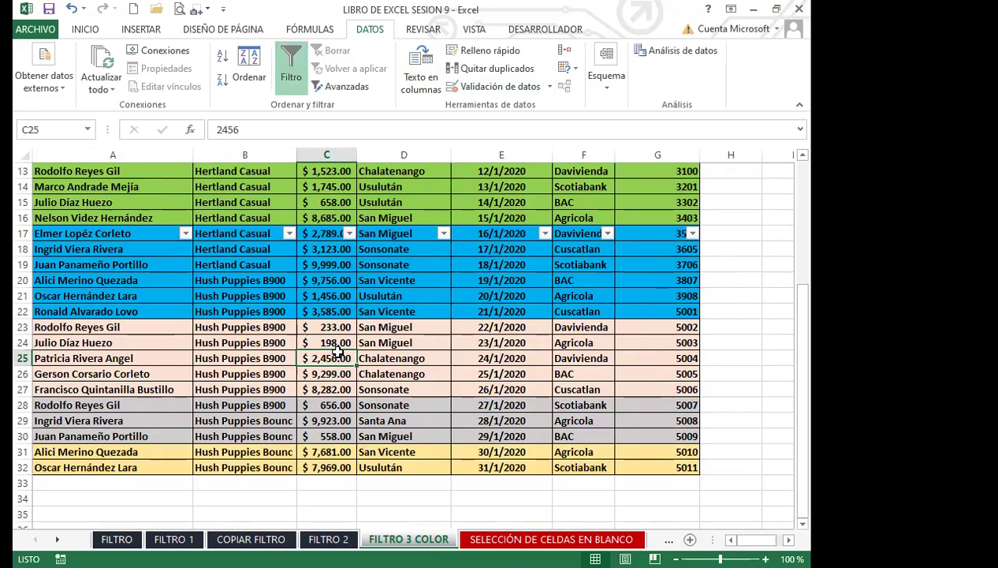
pyautogui.click(236, 232)
pyautogui.scroll(4, 274, 223)
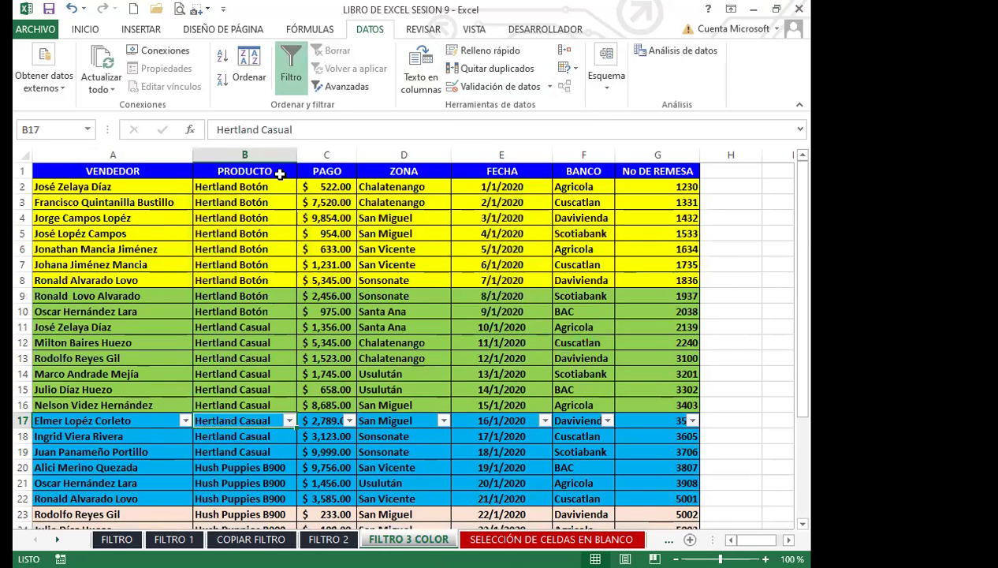
pyautogui.scroll(-4, 272, 379)
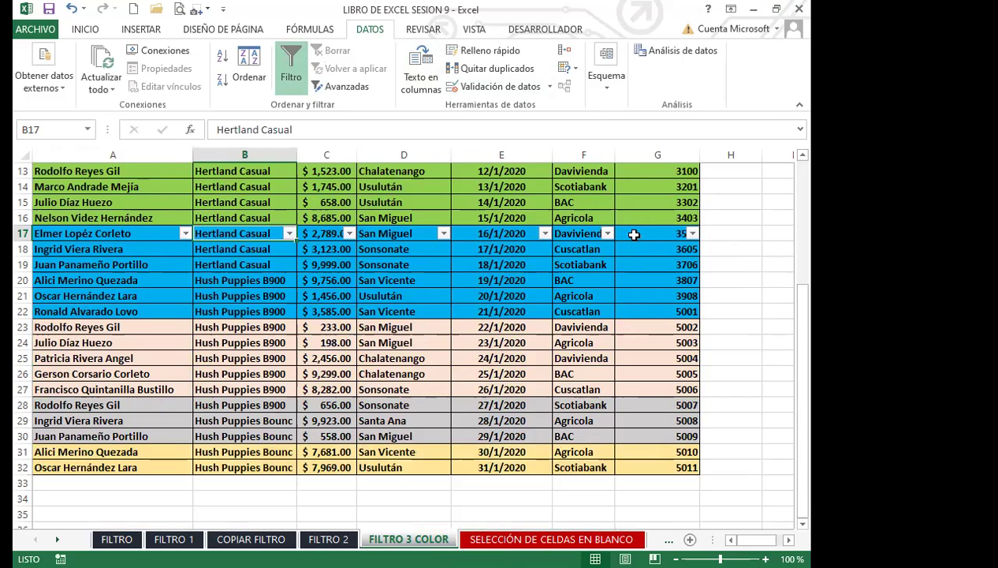
pyautogui.scroll(4, 281, 252)
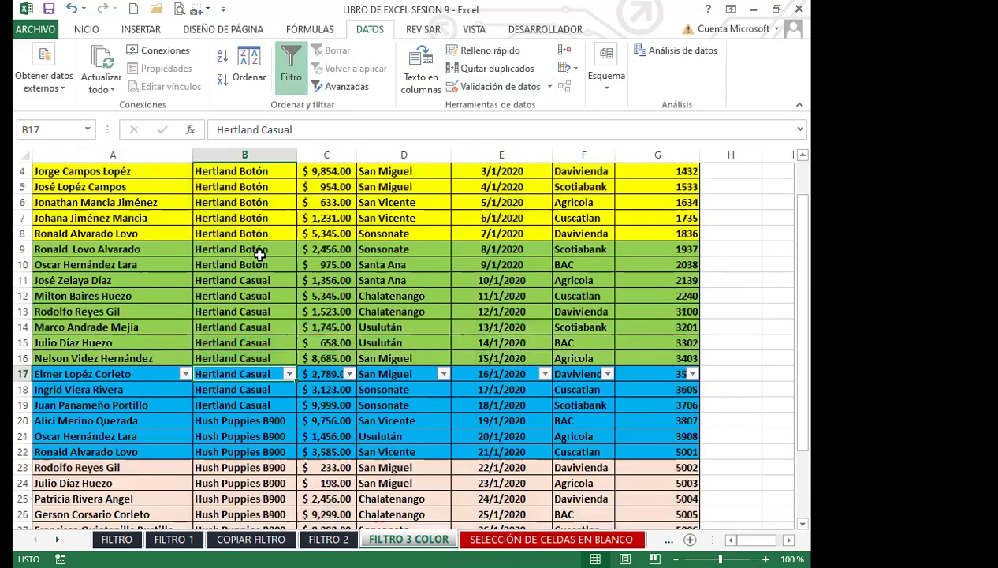
pyautogui.scroll(-1, 290, 331)
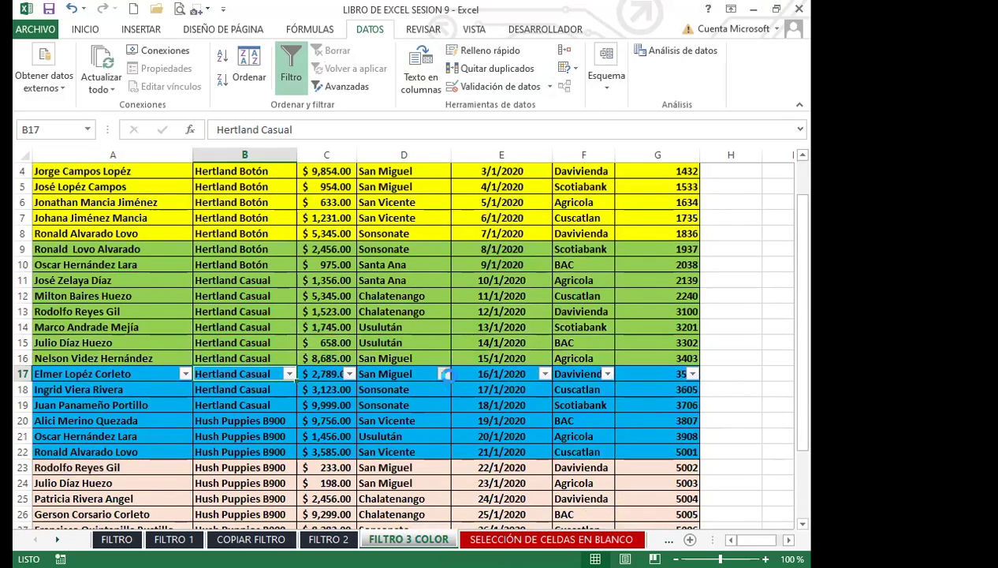
# Filter the zone column from row 17's filter controls so that only San Miguel remains selected
pyautogui.click(443, 374)
pyautogui.click(289, 201)
pyautogui.click(288, 226)
pyautogui.click(349, 346)
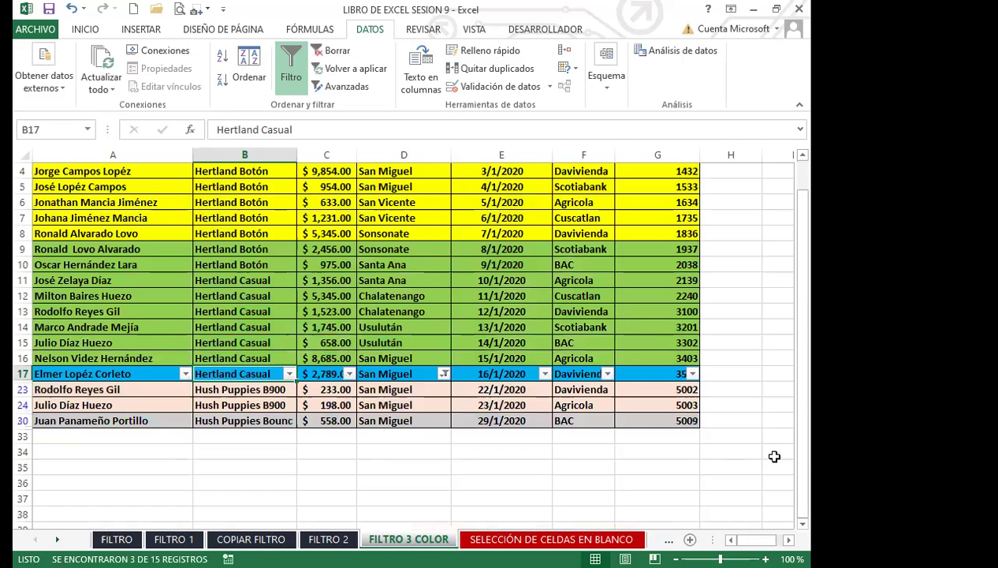
# Examine which rows above and below row 17 are affected by the San Miguel filter
pyautogui.scroll(1, 773, 420)
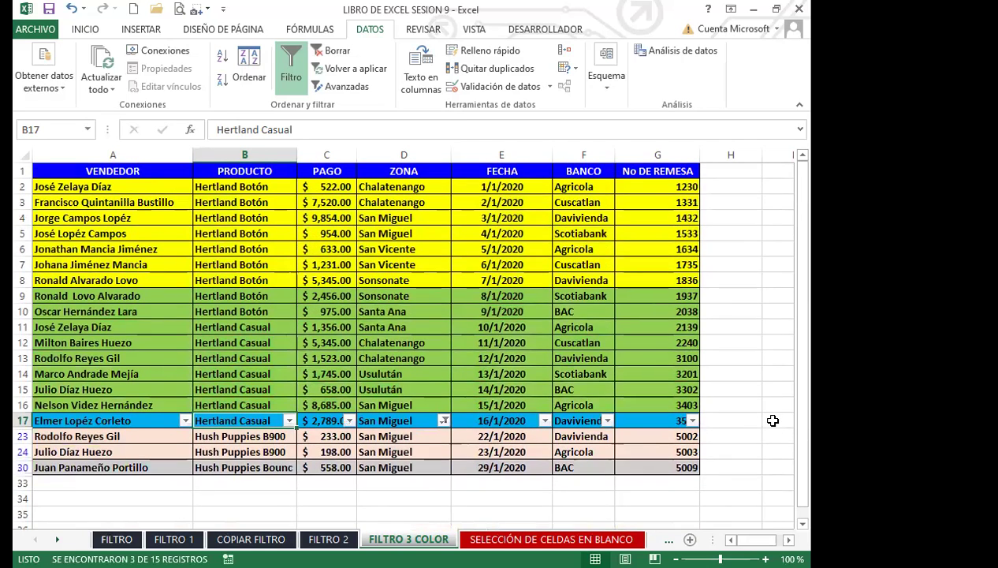
pyautogui.scroll(-3, 773, 420)
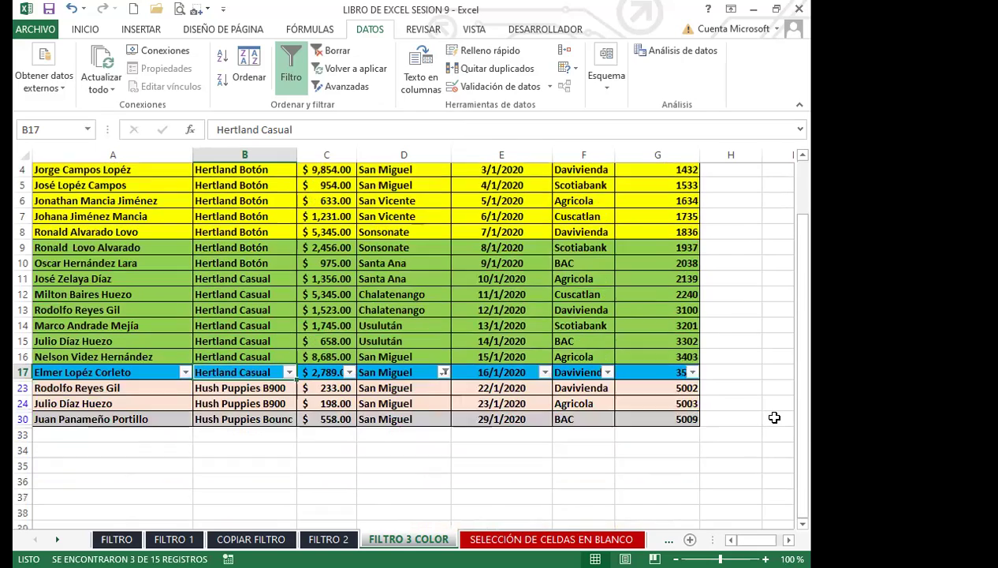
pyautogui.scroll(3, 380, 374)
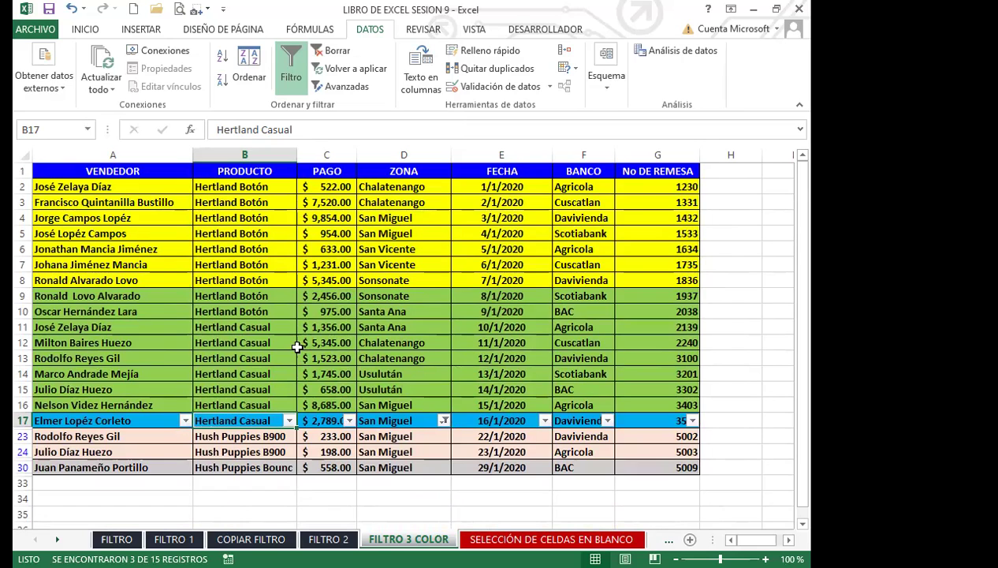
pyautogui.scroll(-4, 347, 360)
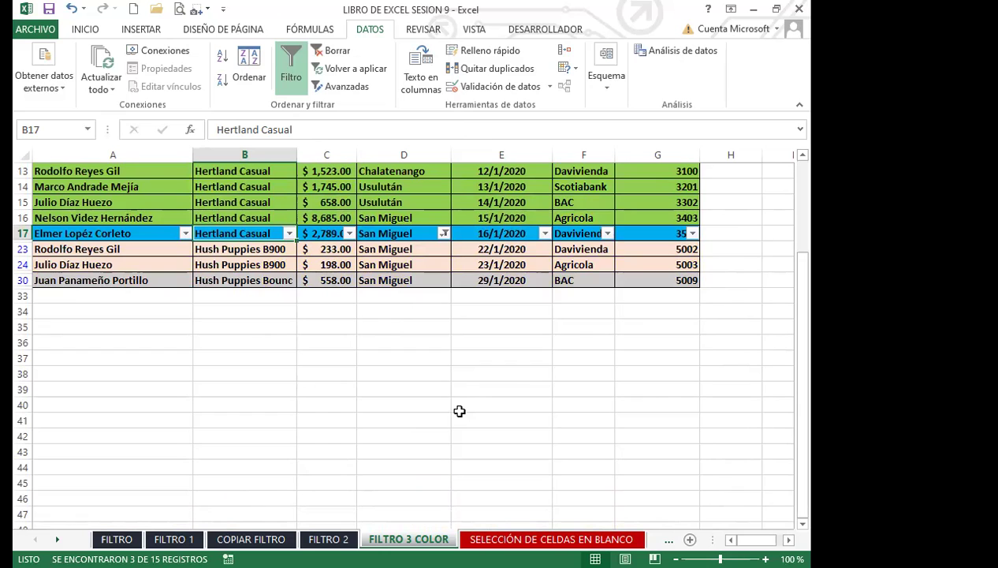
pyautogui.scroll(4, 513, 393)
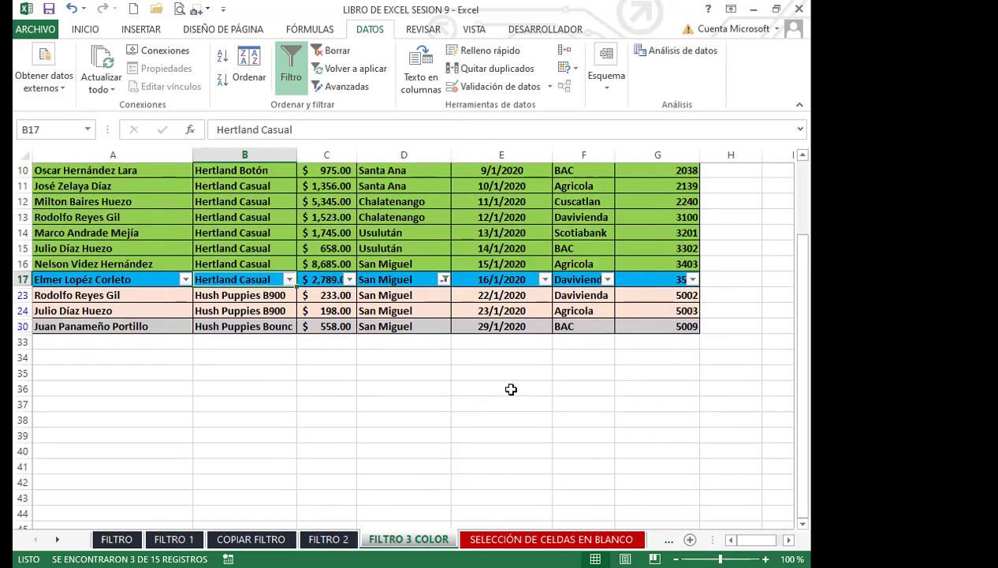
pyautogui.scroll(-4, 511, 390)
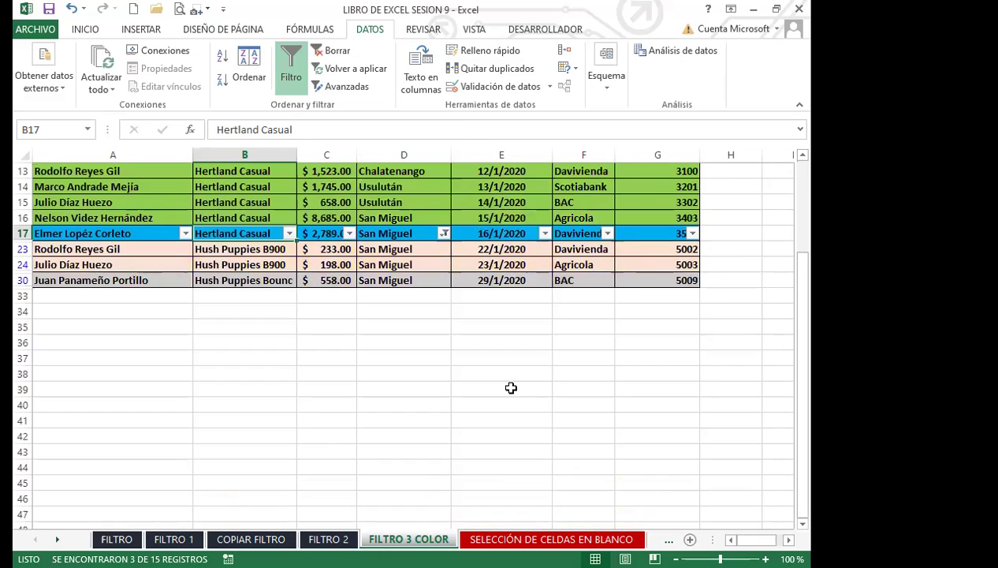
pyautogui.scroll(4, 511, 388)
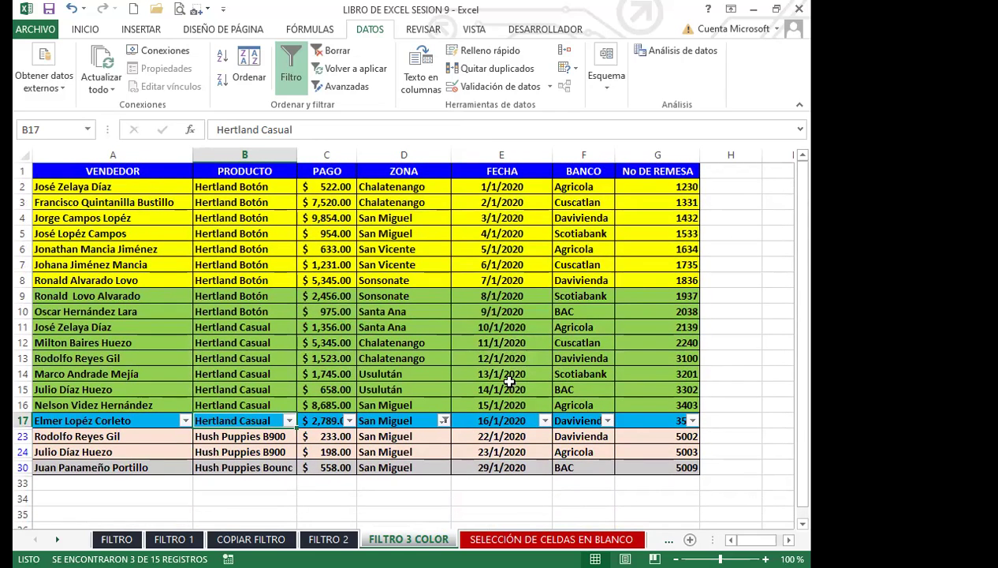
# Turn off AutoFilter on row 17 and review all rows of the table
pyautogui.click(292, 68)
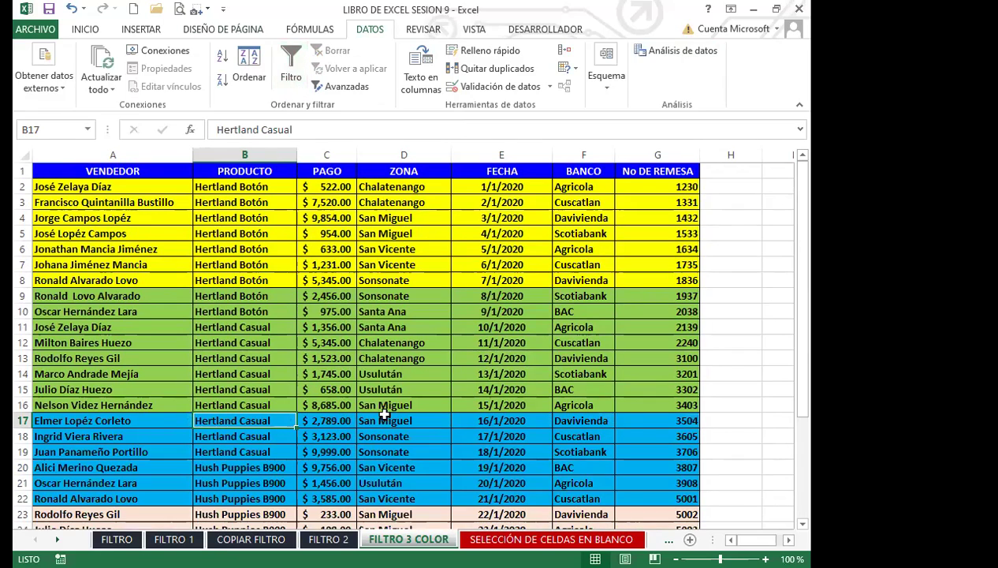
pyautogui.scroll(-1, 390, 418)
pyautogui.scroll(-4, 393, 420)
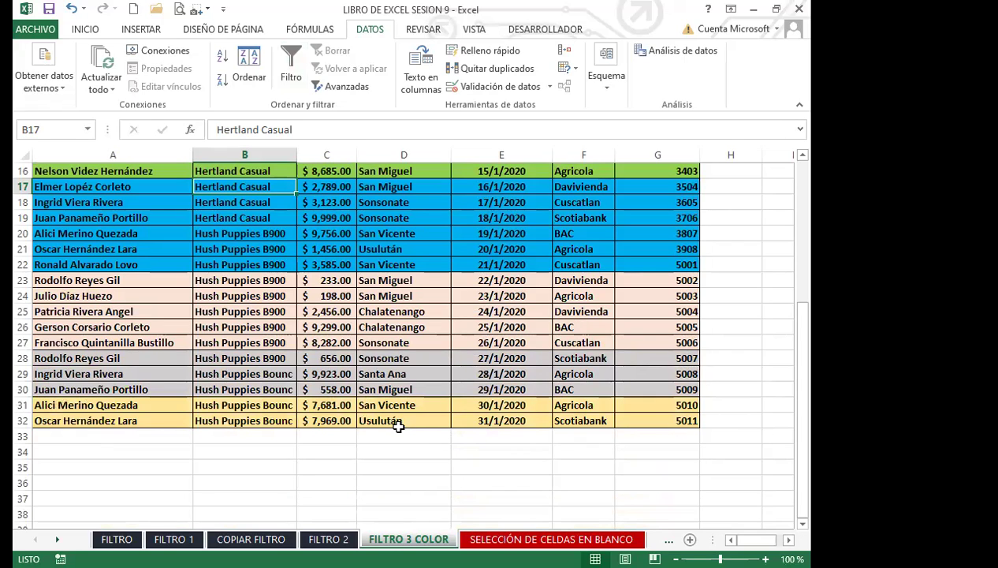
pyautogui.click(385, 328)
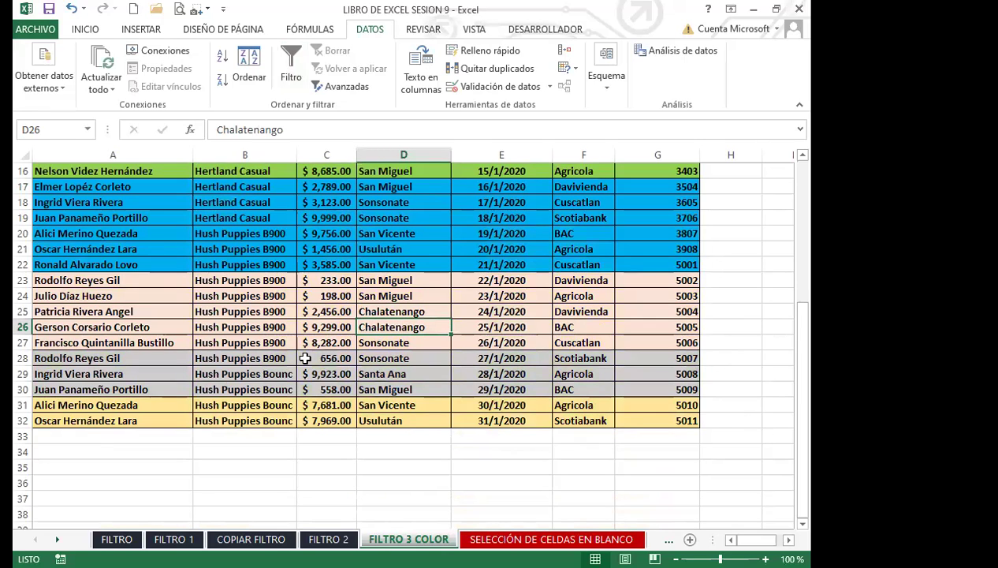
pyautogui.scroll(5, 158, 358)
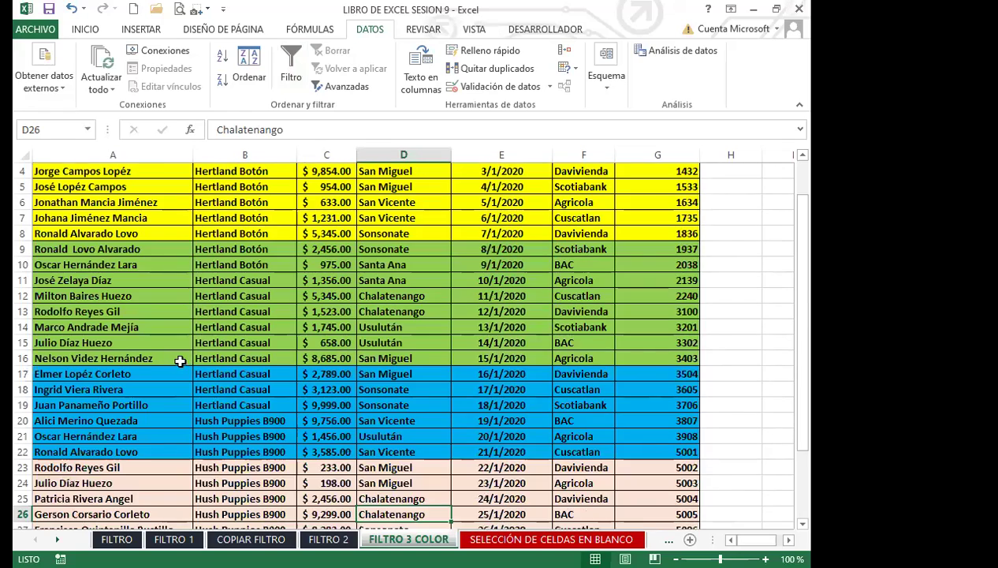
pyautogui.click(173, 355)
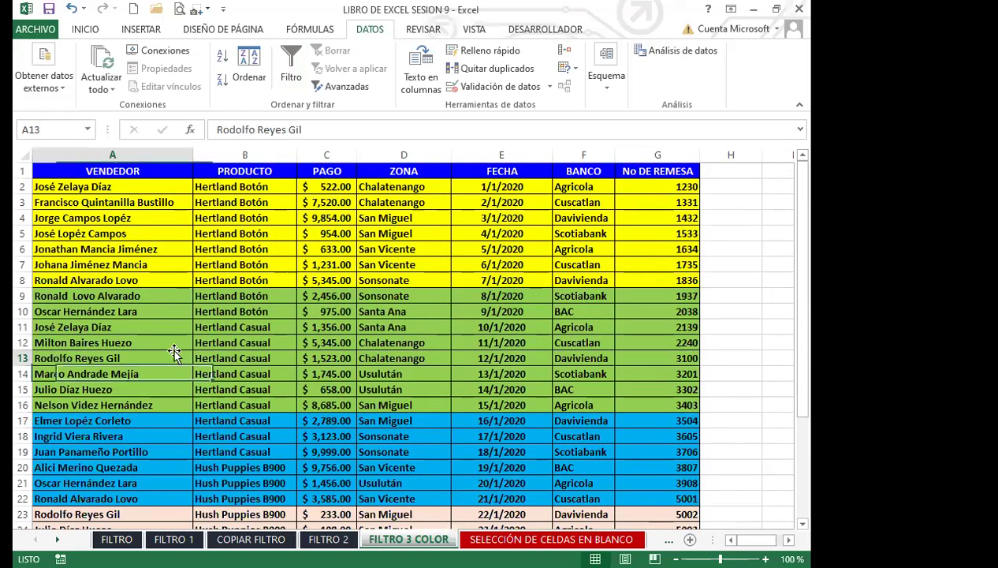
# Turn on AutoFilter for the header row from the PAGO heading and view the PAGO column's filter options
pyautogui.click(328, 172)
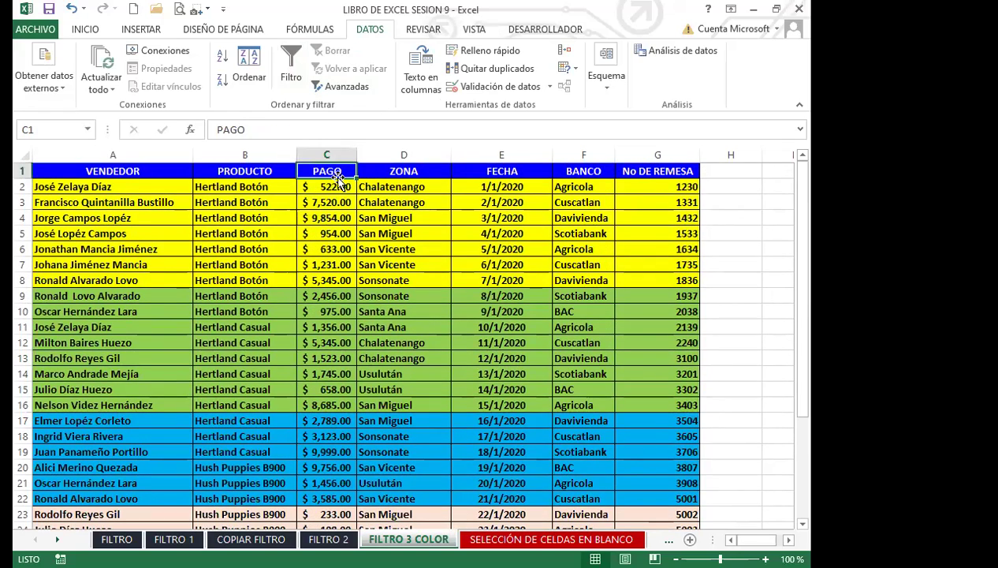
pyautogui.click(291, 67)
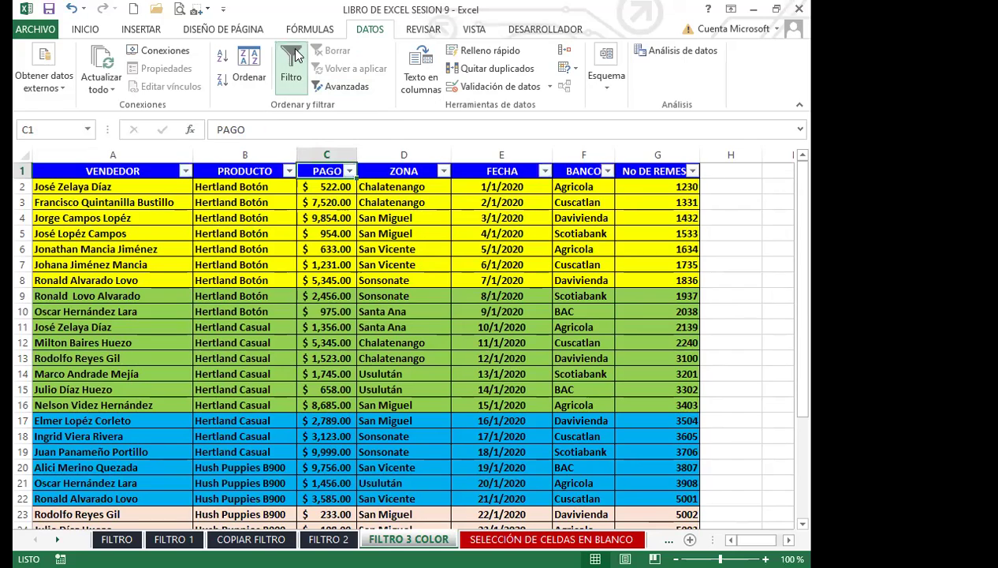
pyautogui.click(351, 171)
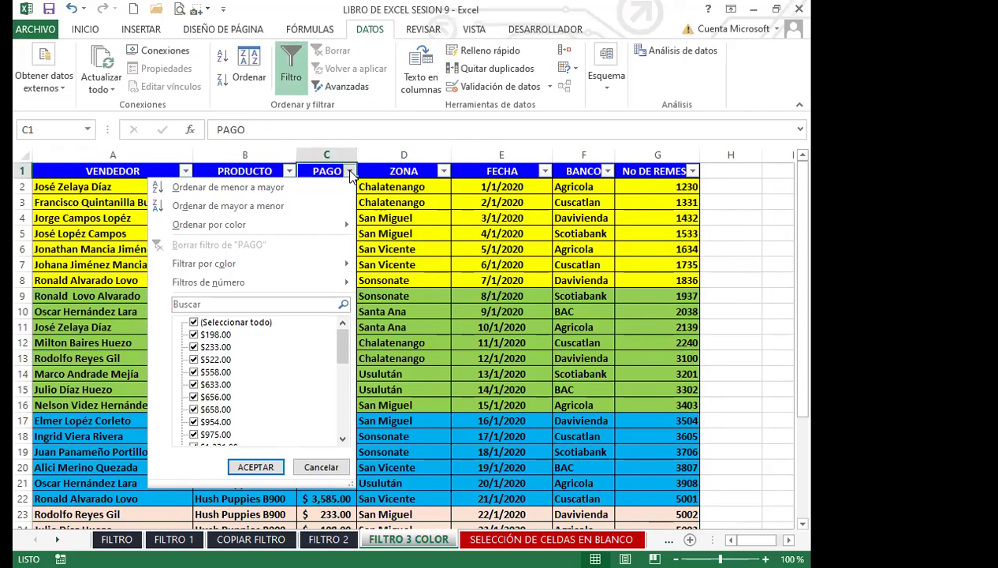
# Apply a custom number filter to No DE REMESA with both conditions, joined by Y, set to "es igual a" 1230
pyautogui.click(692, 170)
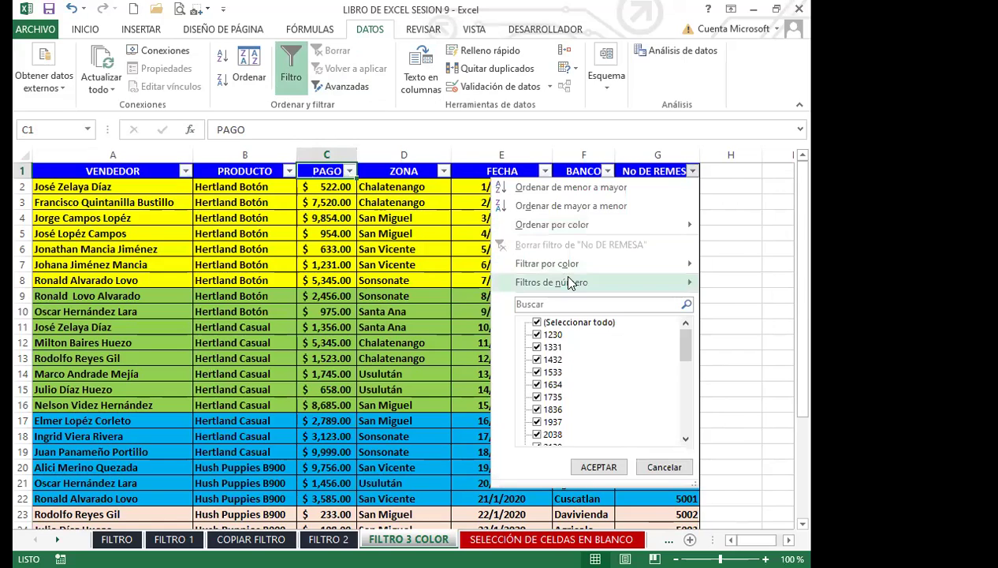
pyautogui.moveTo(566, 285)
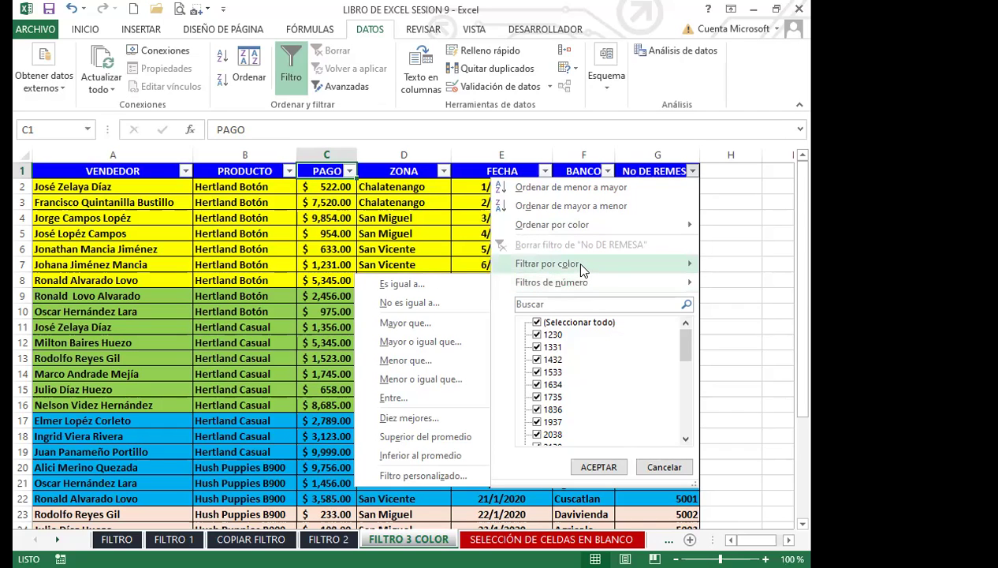
pyautogui.moveTo(583, 271)
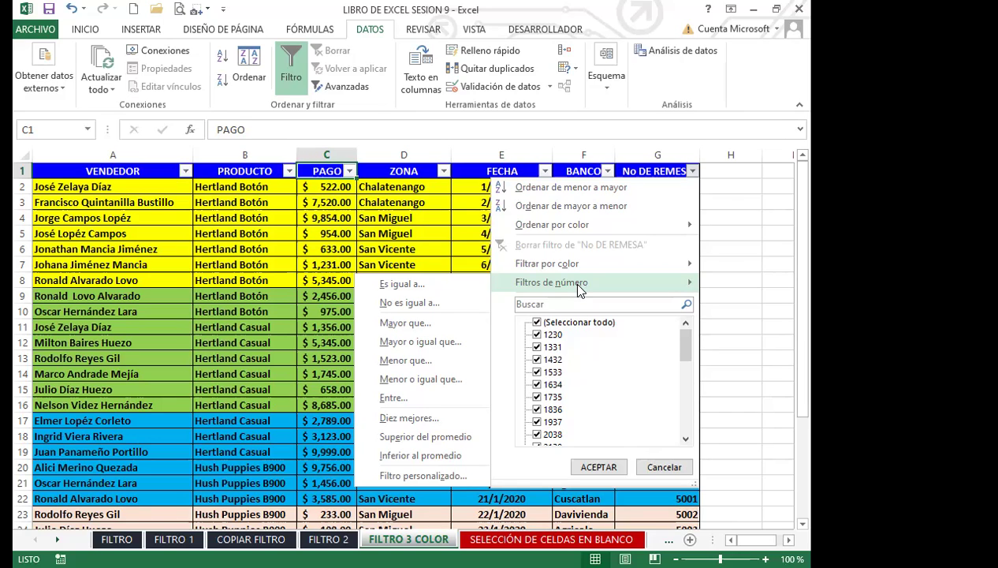
pyautogui.click(402, 285)
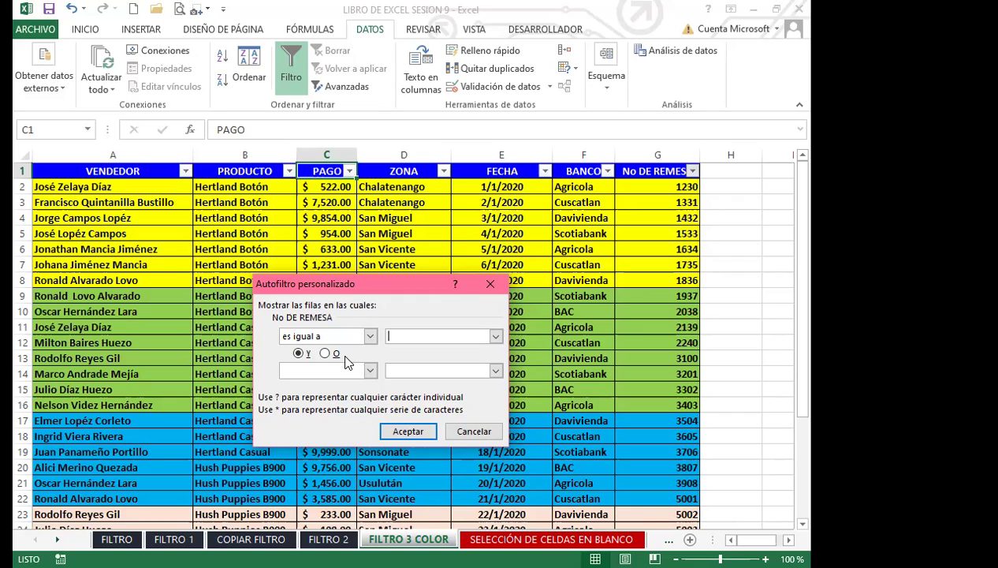
pyautogui.click(496, 337)
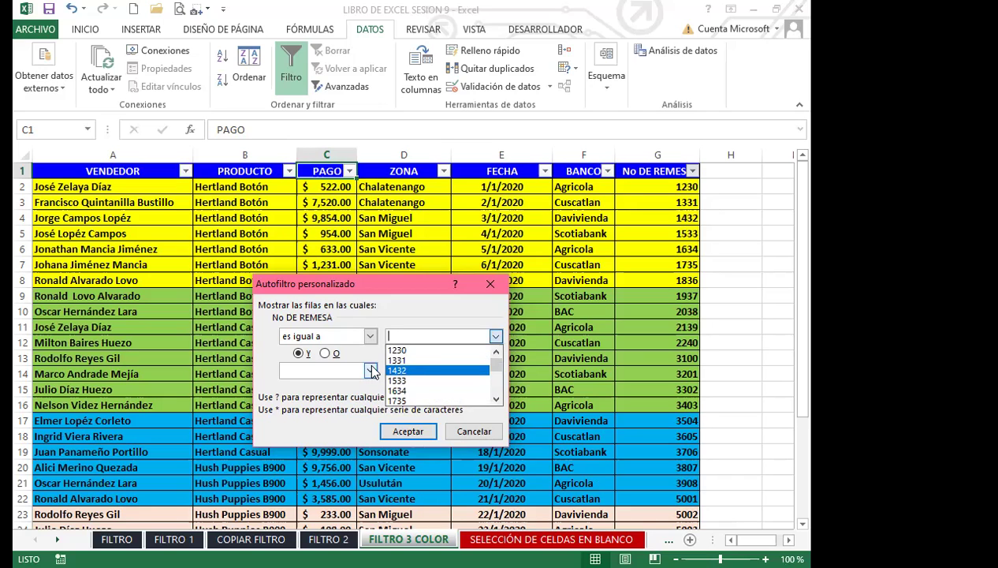
pyautogui.click(410, 350)
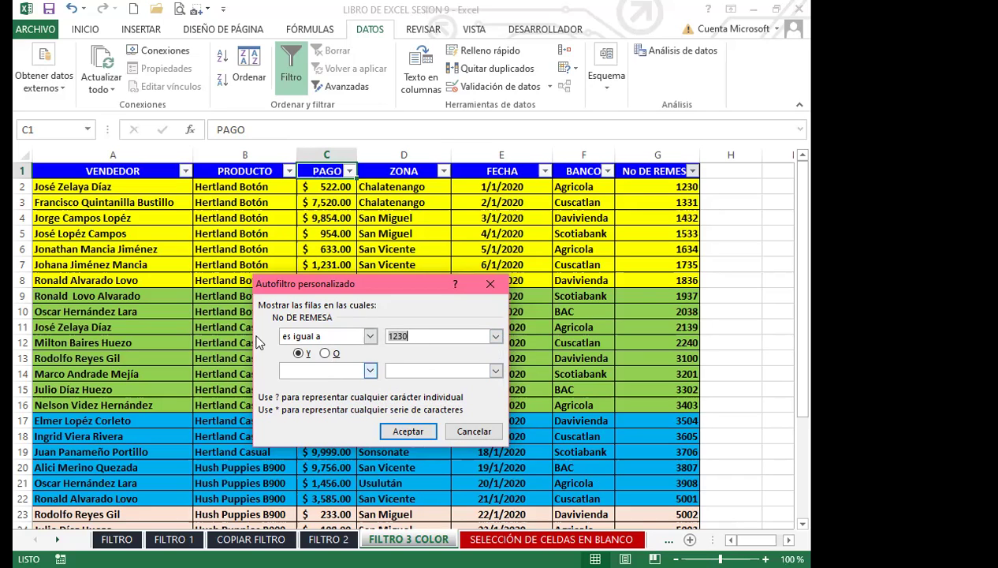
pyautogui.click(370, 371)
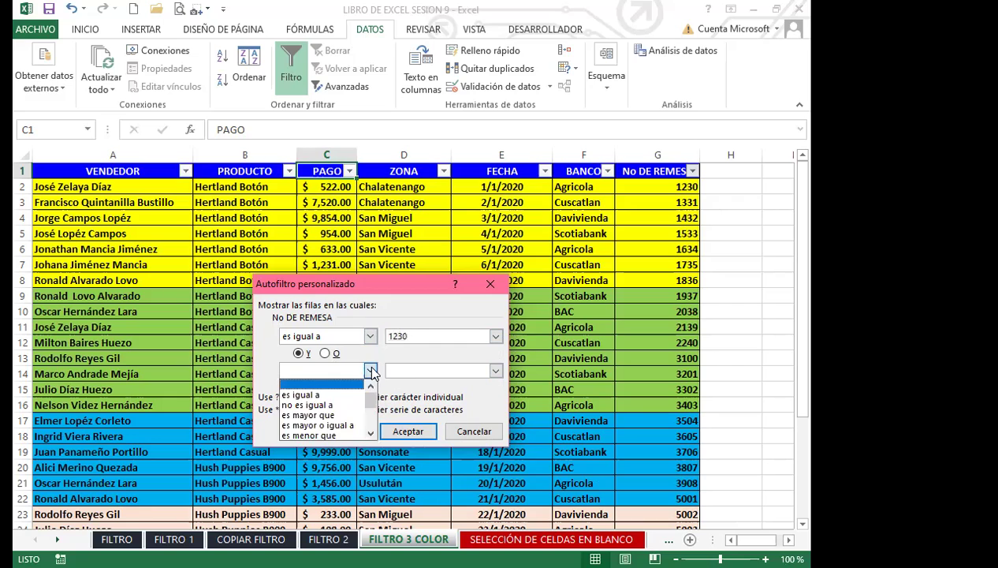
pyautogui.click(313, 395)
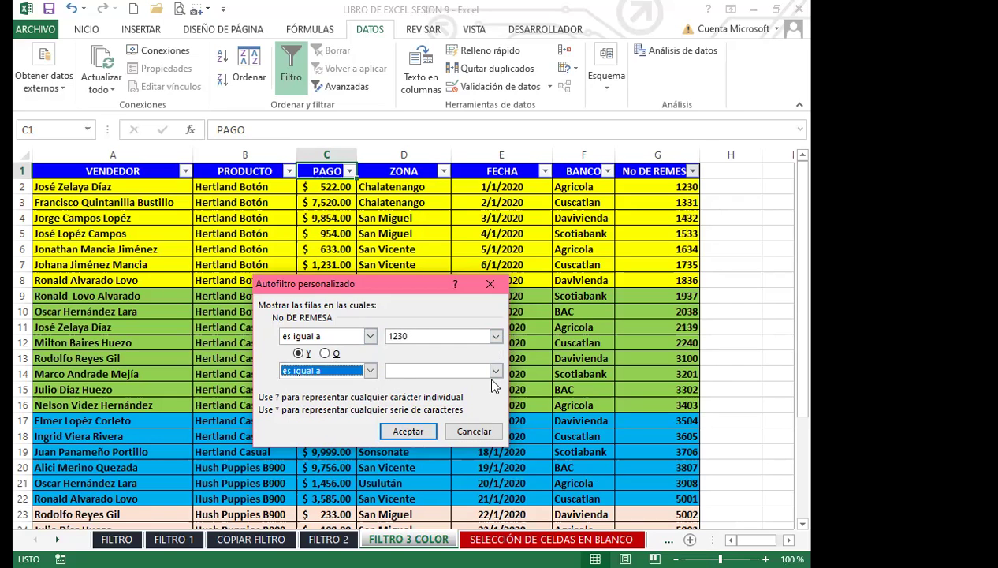
pyautogui.click(495, 370)
pyautogui.click(398, 384)
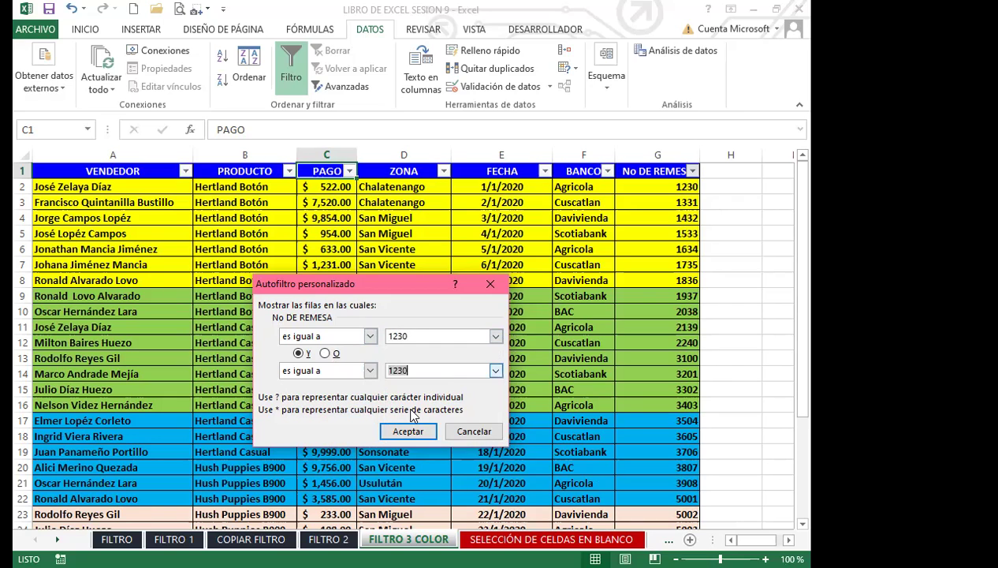
pyautogui.click(406, 429)
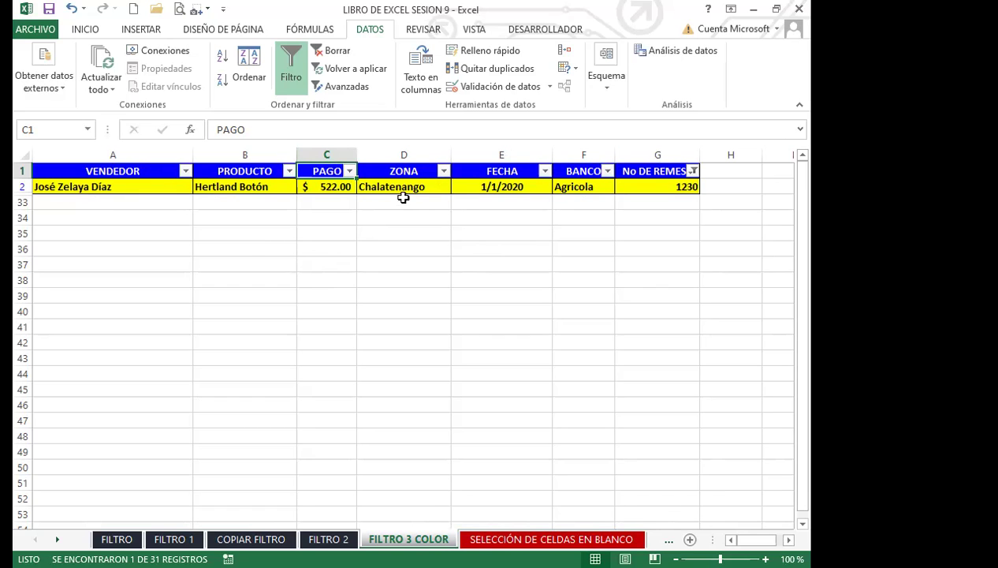
# Clear the No DE REMESA filter by turning AutoFilter off and on again for the header row
pyautogui.click(291, 63)
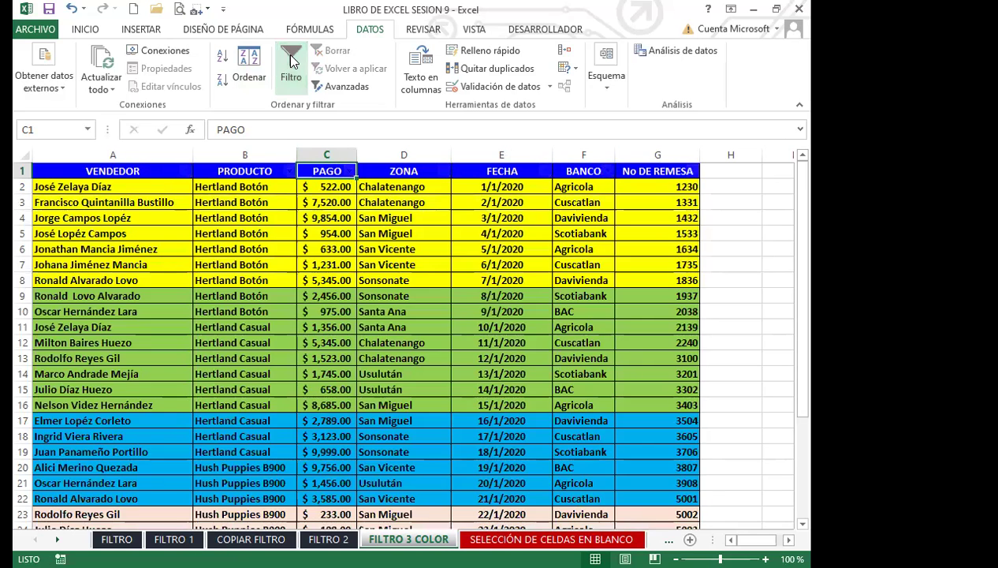
pyautogui.click(291, 63)
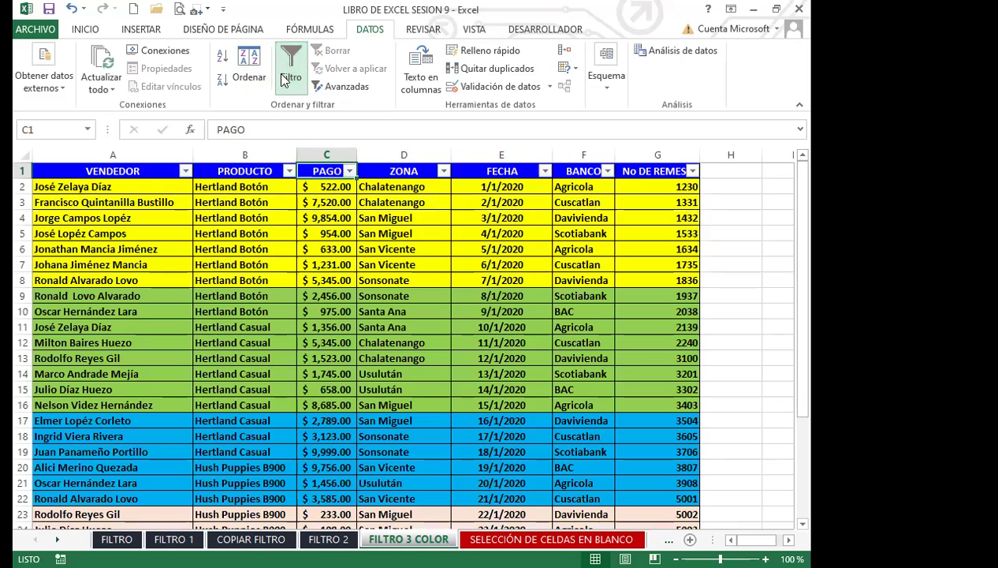
# View the PAGO column's filter options and close them without applying a filter
pyautogui.click(350, 171)
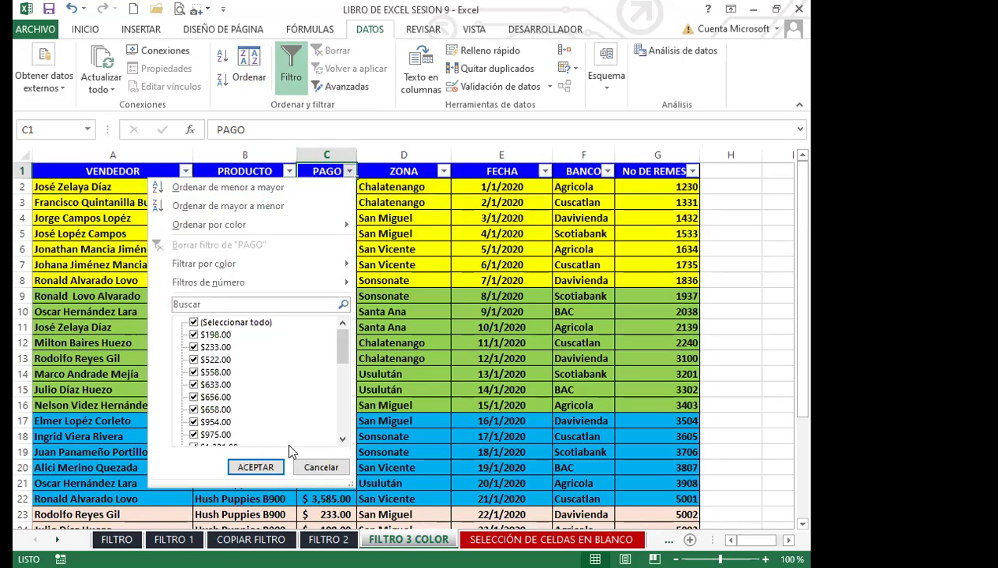
pyautogui.click(416, 362)
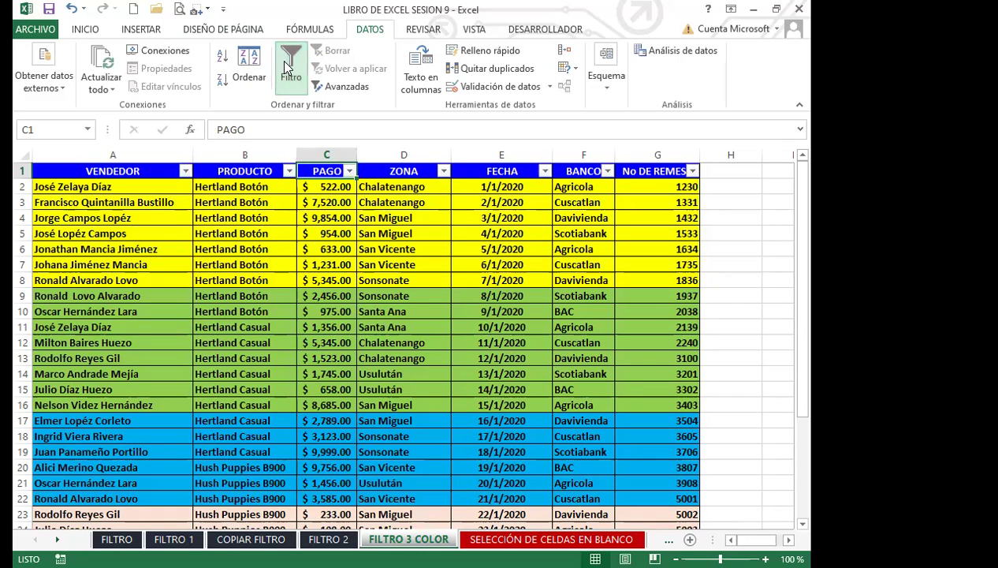
pyautogui.click(217, 244)
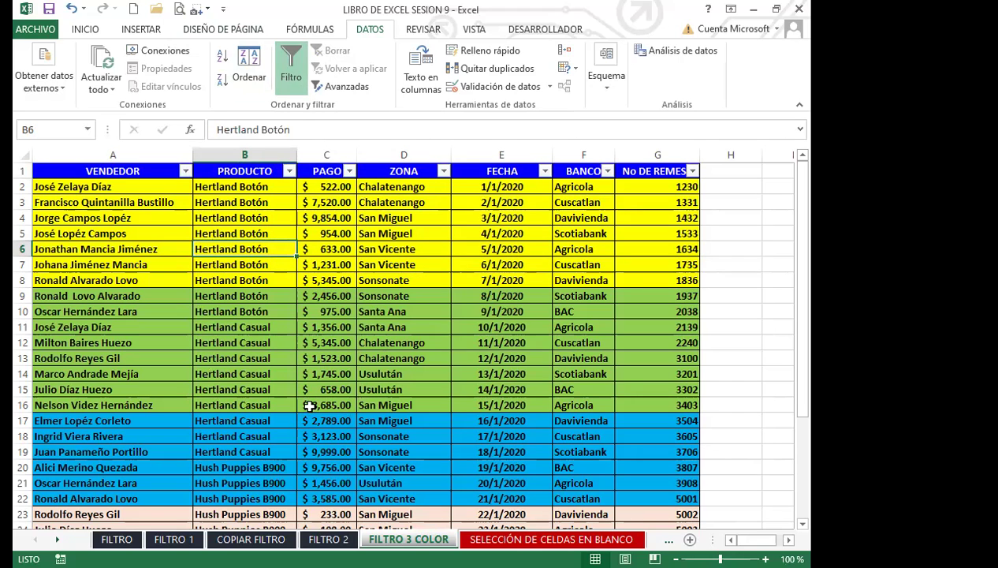
pyautogui.click(318, 358)
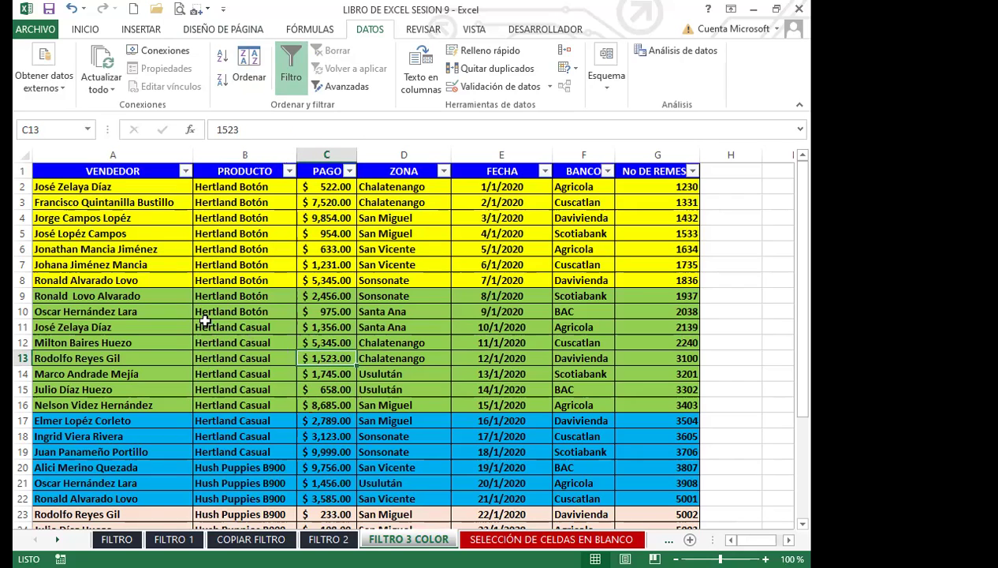
pyautogui.click(242, 365)
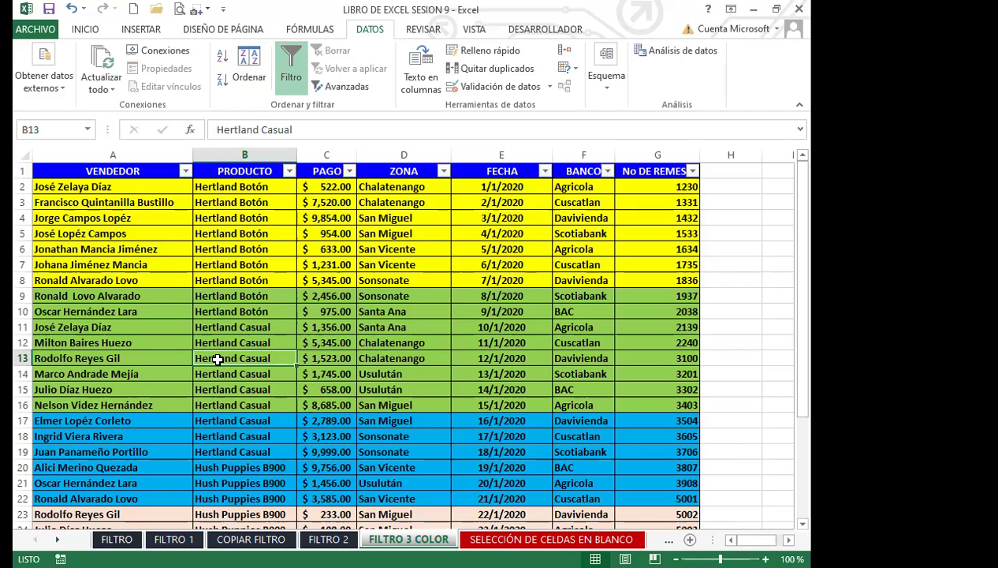
pyautogui.click(213, 246)
pyautogui.click(231, 171)
pyautogui.click(263, 250)
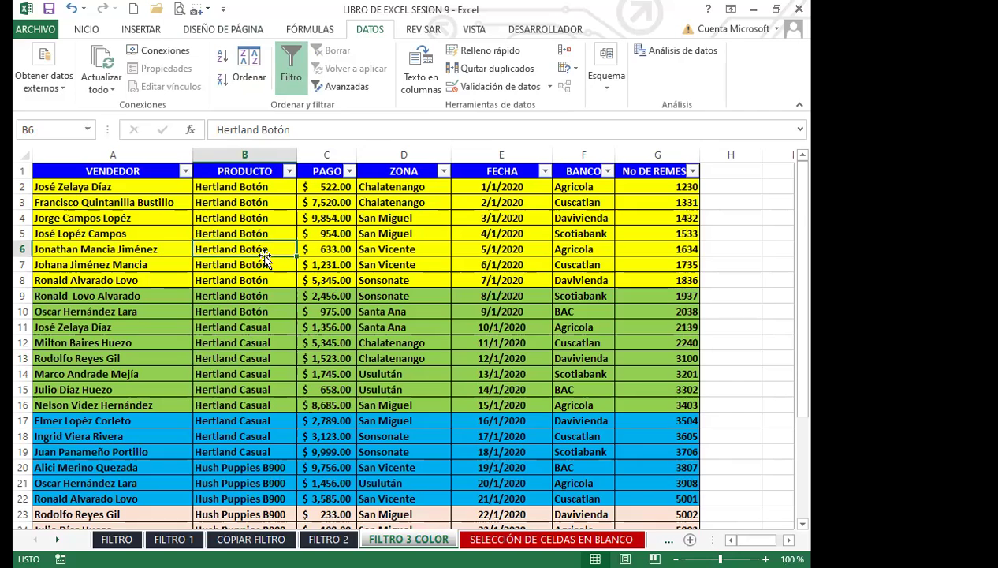
pyautogui.click(244, 262)
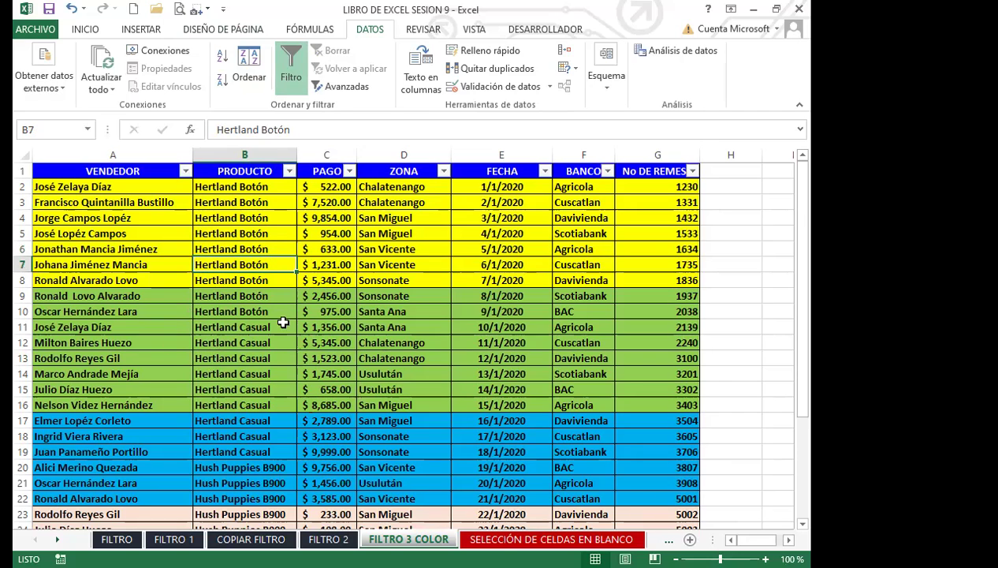
pyautogui.click(237, 372)
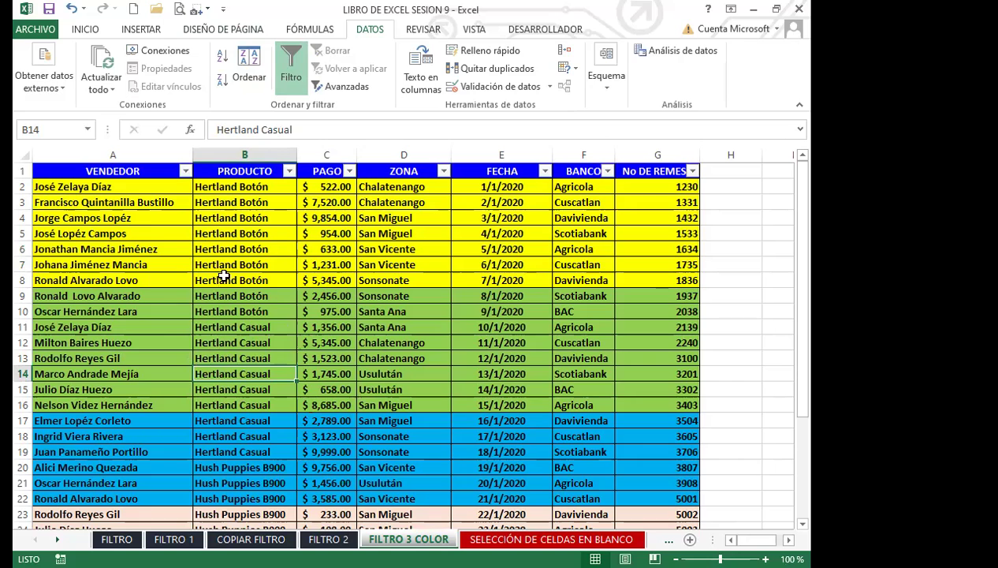
pyautogui.click(248, 314)
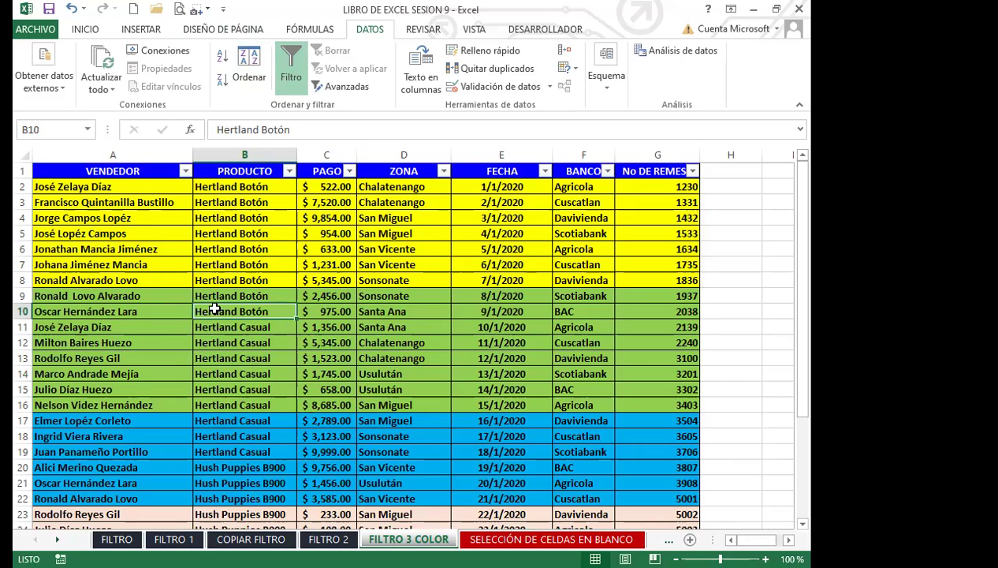
pyautogui.click(258, 294)
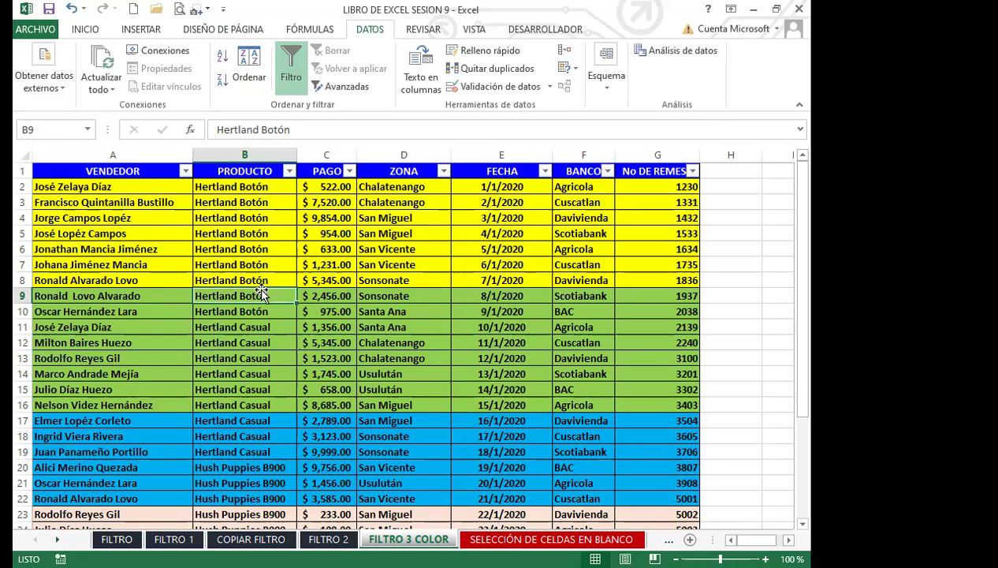
pyautogui.click(259, 323)
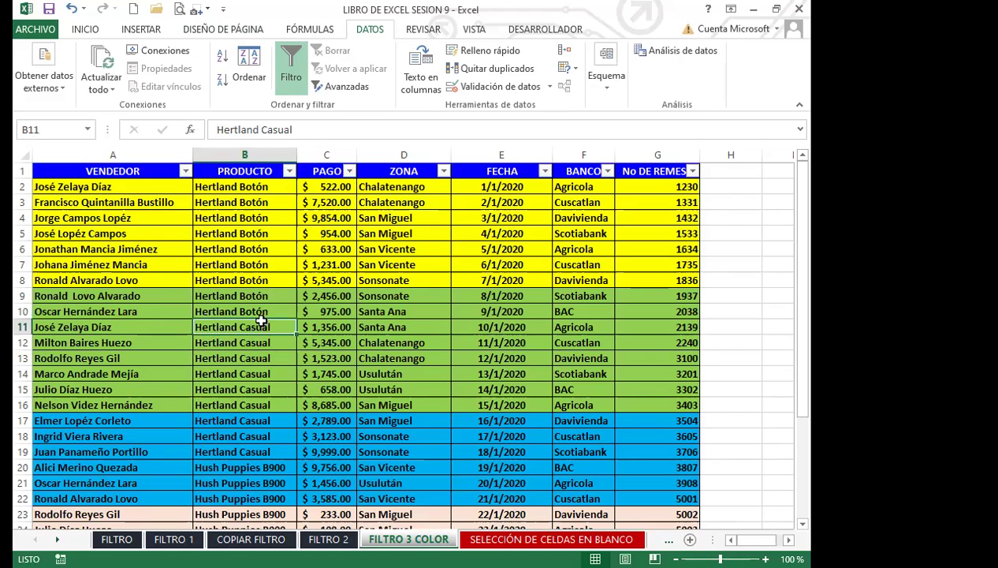
pyautogui.click(331, 347)
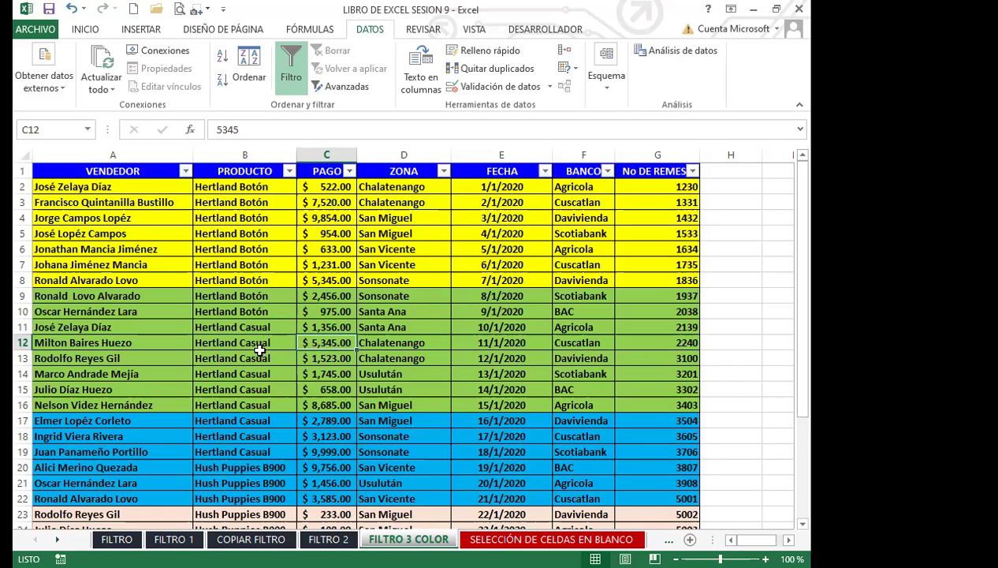
pyautogui.click(261, 344)
pyautogui.click(224, 296)
pyautogui.click(326, 340)
pyautogui.click(423, 312)
pyautogui.click(419, 295)
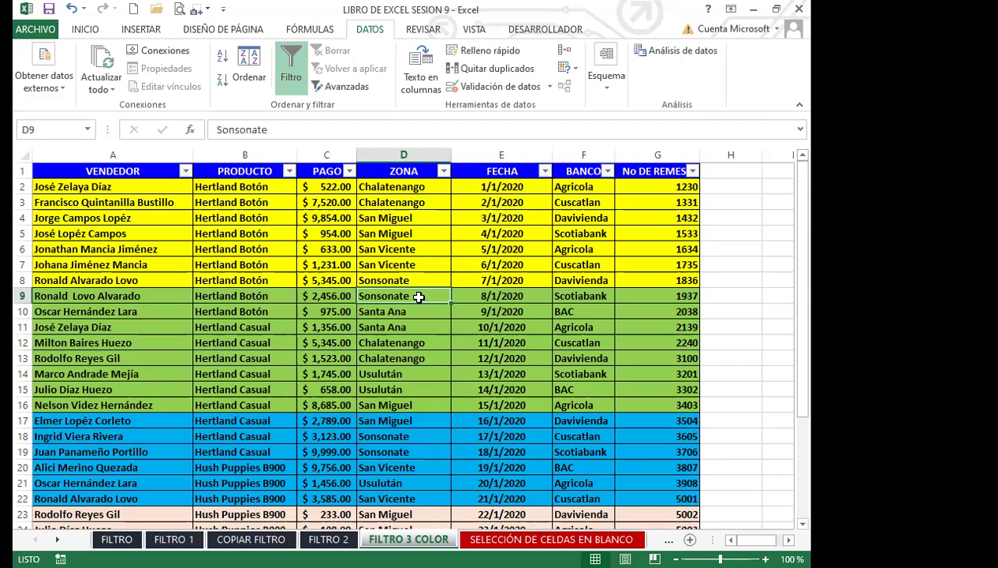
pyautogui.click(308, 281)
pyautogui.click(242, 299)
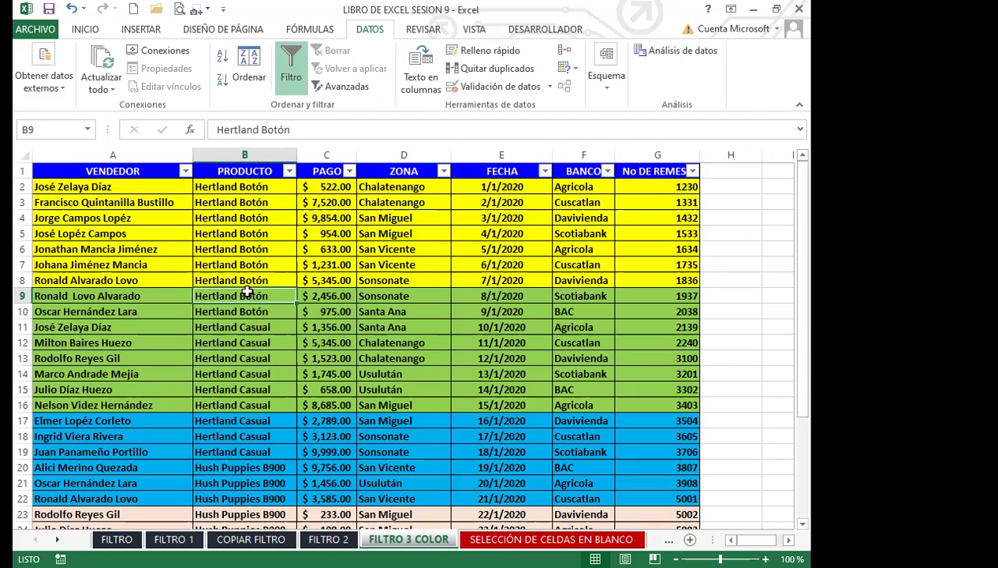
pyautogui.click(300, 339)
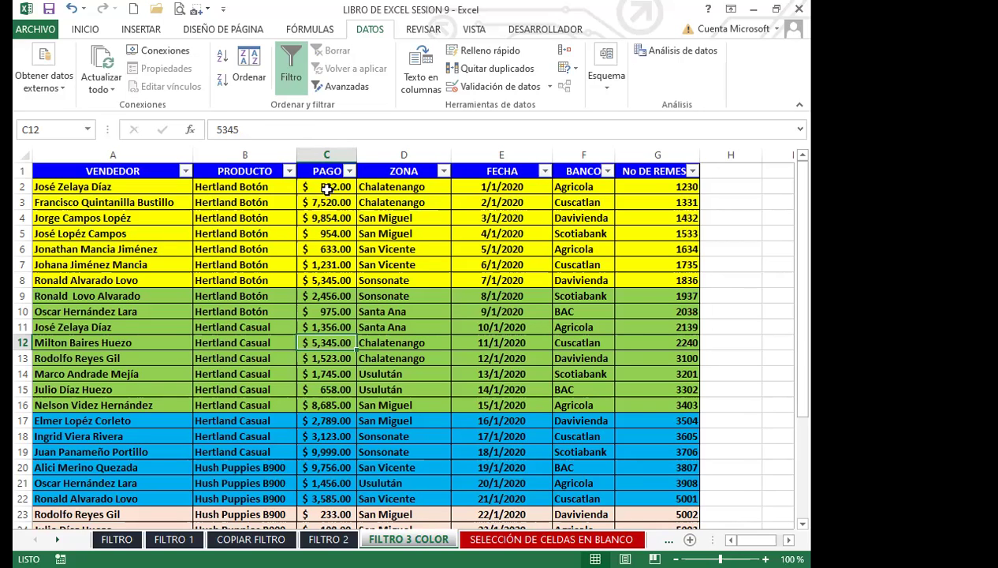
pyautogui.click(327, 191)
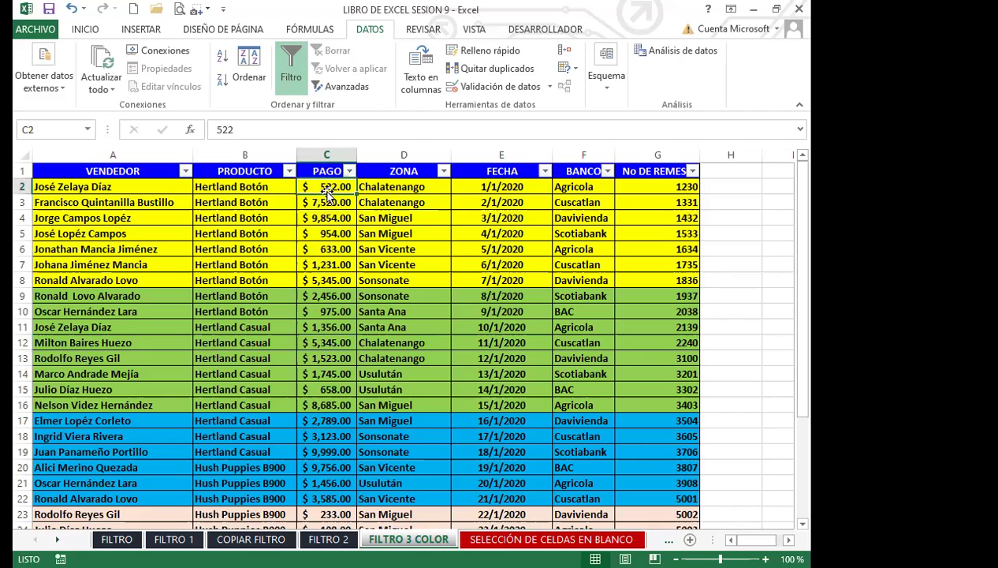
# Filter the FECHA column with the date filter Próximo mes
pyautogui.click(485, 170)
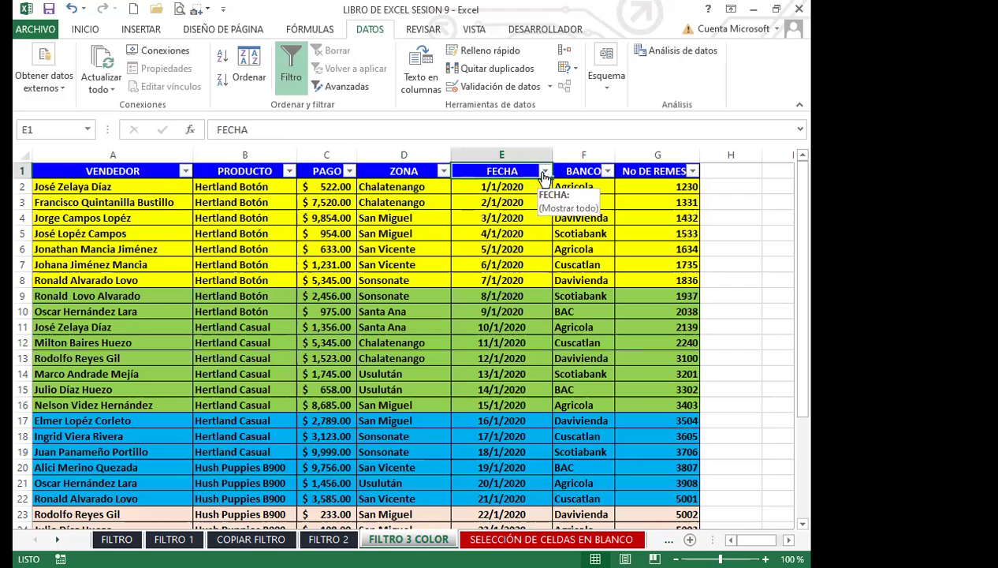
pyautogui.click(544, 172)
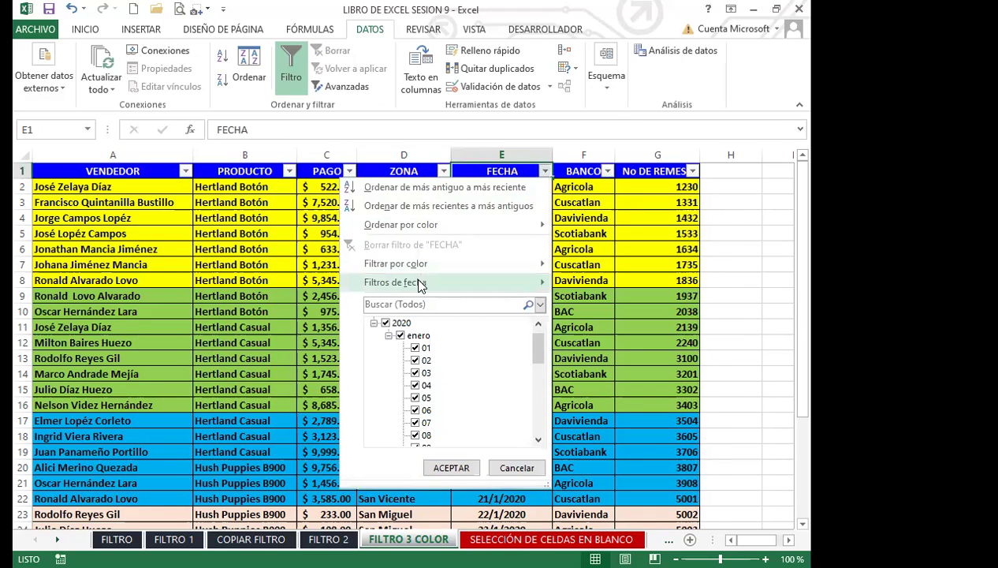
pyautogui.moveTo(420, 285)
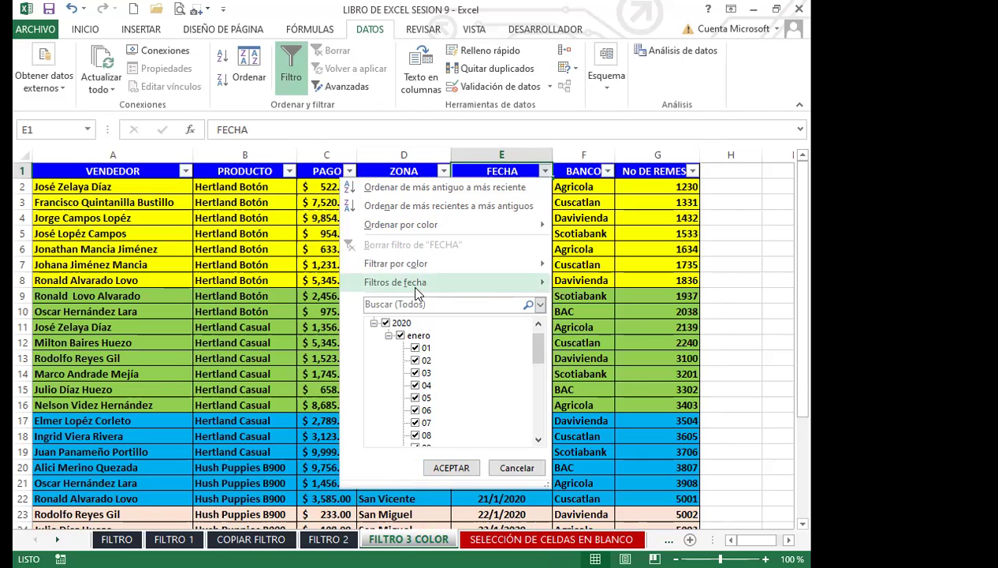
pyautogui.moveTo(535, 285)
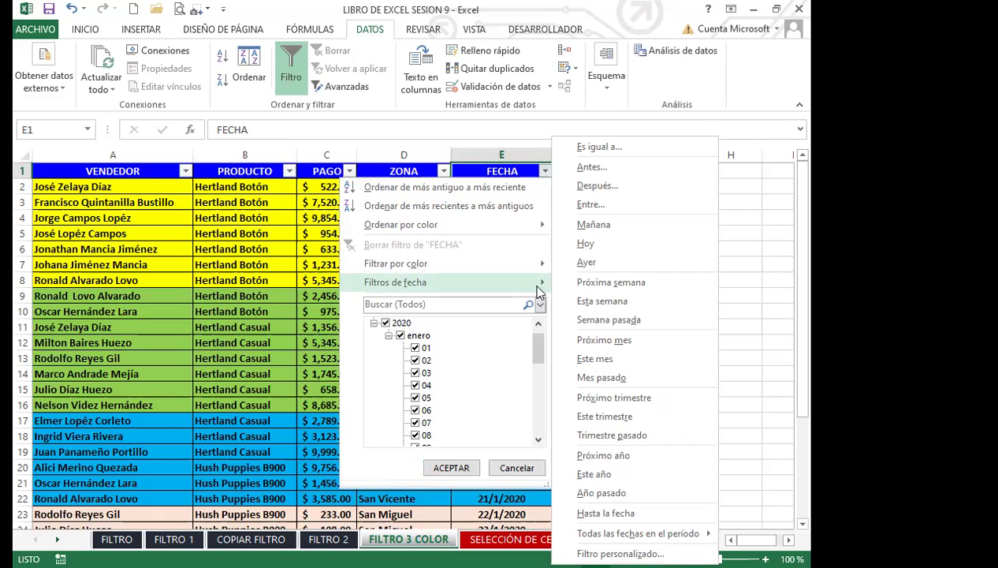
pyautogui.click(601, 344)
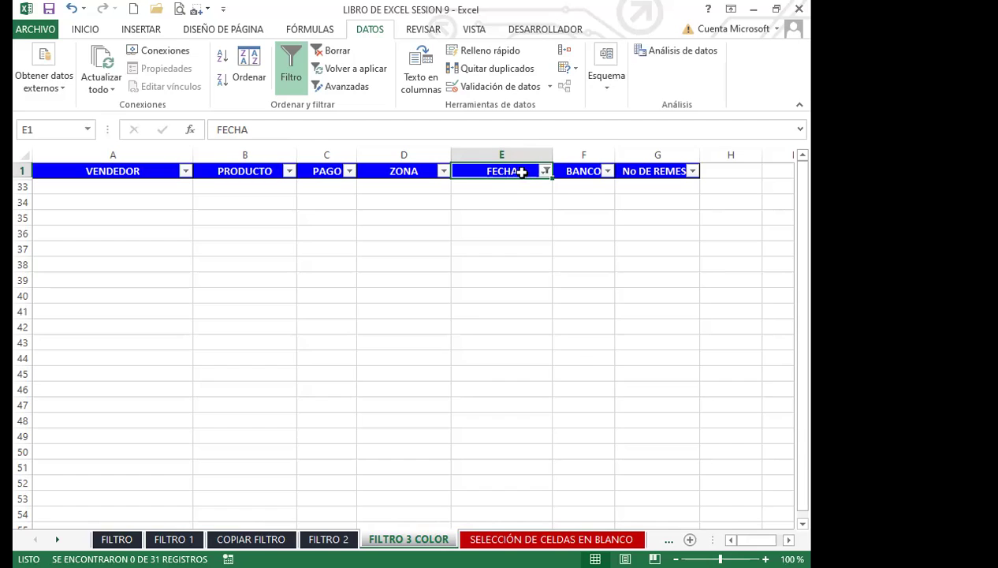
# Change the FECHA column's date filter to Semana pasada, followed by Año pasado
pyautogui.click(546, 171)
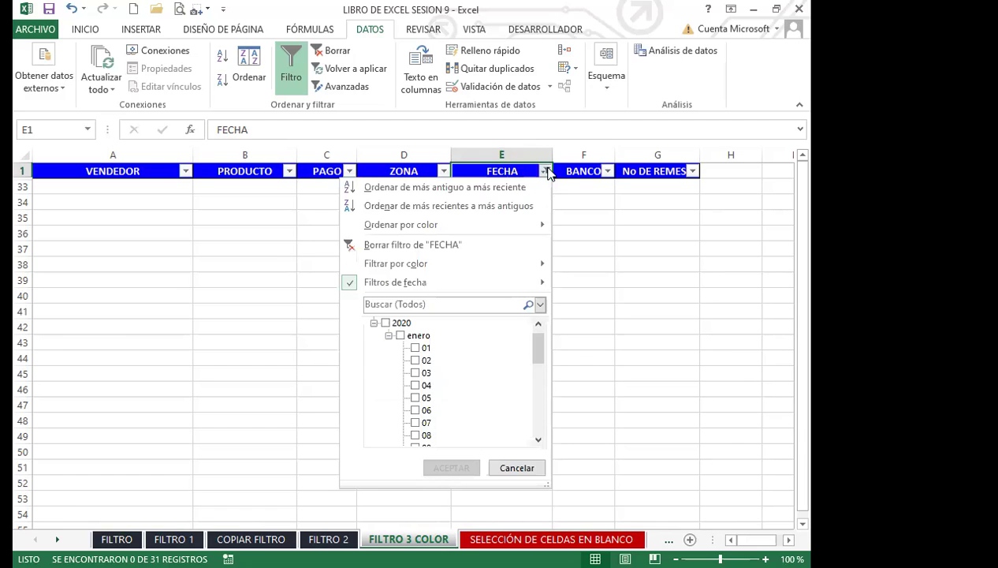
pyautogui.click(505, 284)
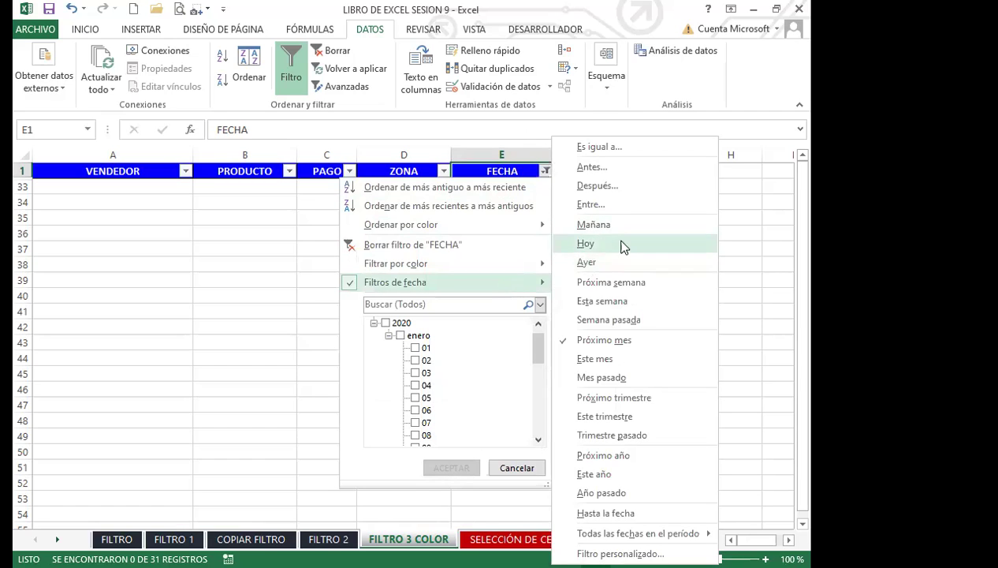
pyautogui.click(545, 172)
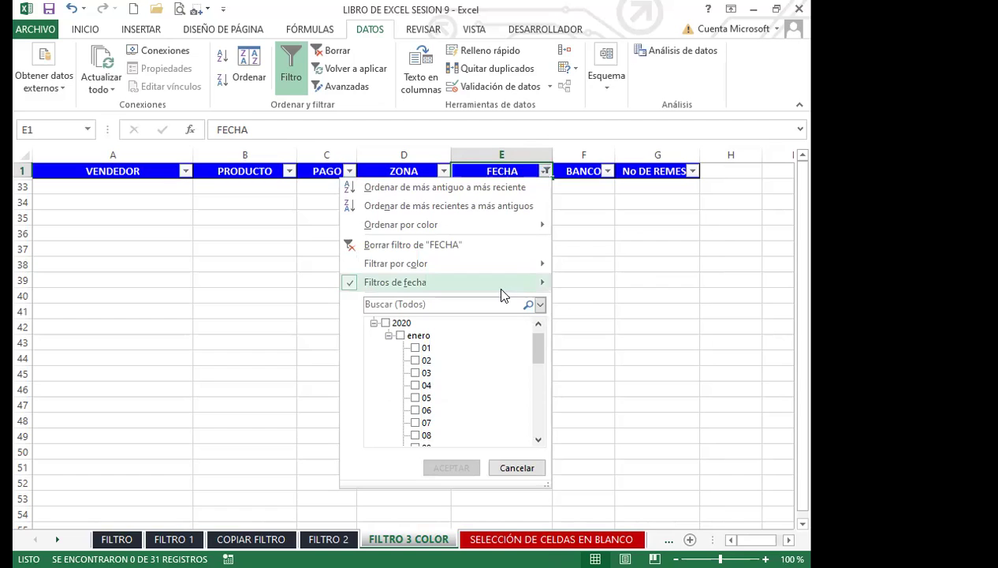
pyautogui.moveTo(508, 288)
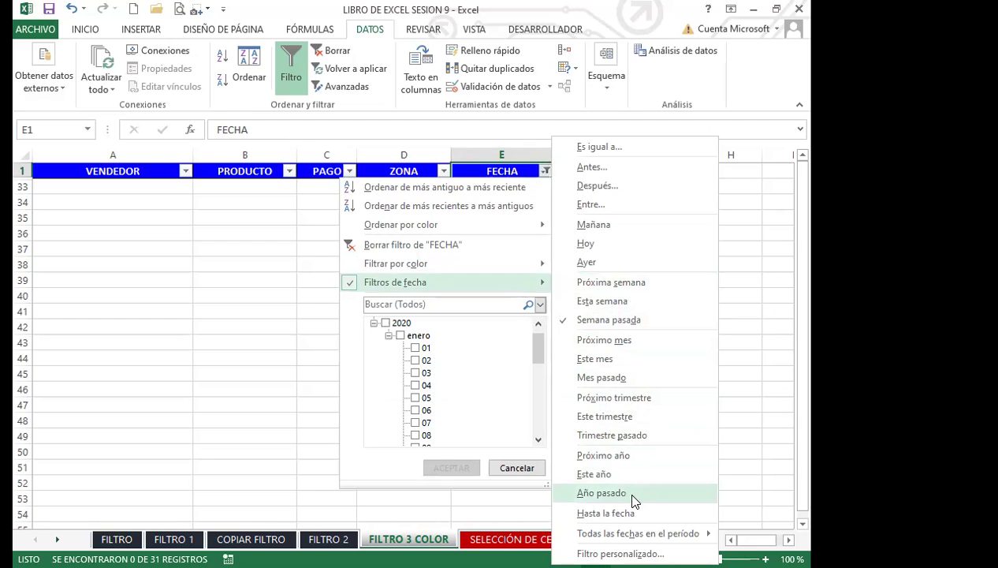
# Change the FECHA column's date filter to Hasta la fecha, followed by Próxima semana
pyautogui.click(546, 172)
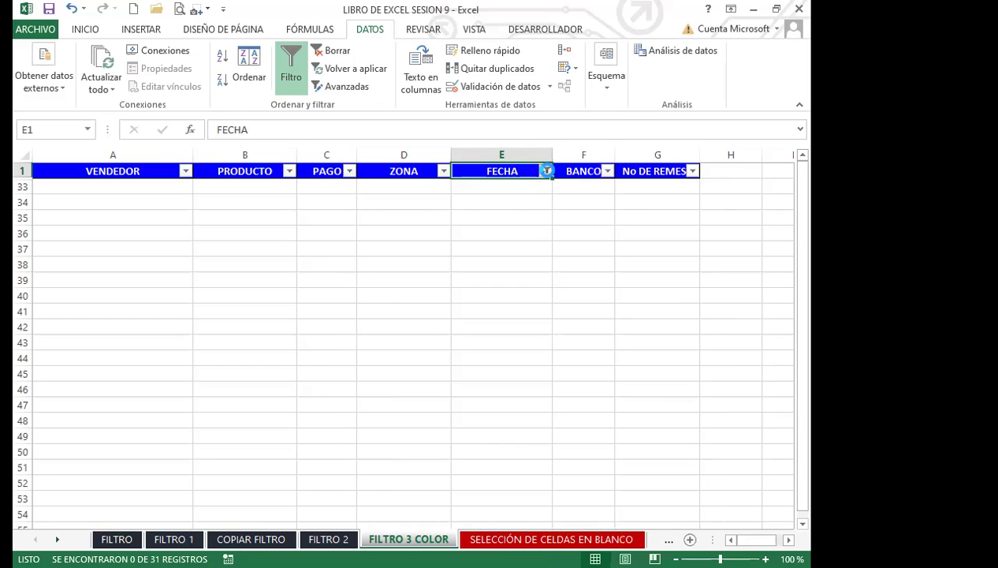
pyautogui.click(546, 172)
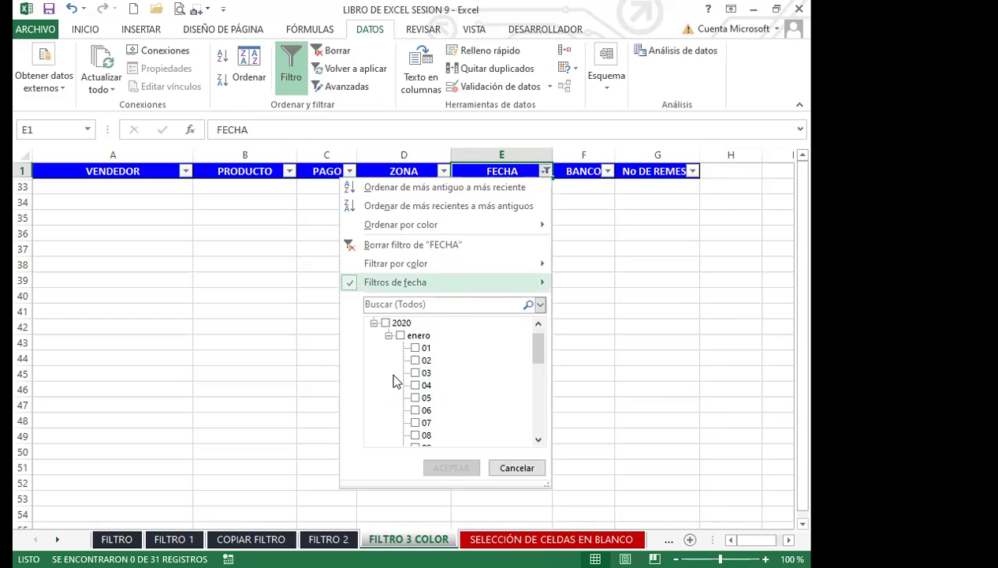
pyautogui.moveTo(539, 288)
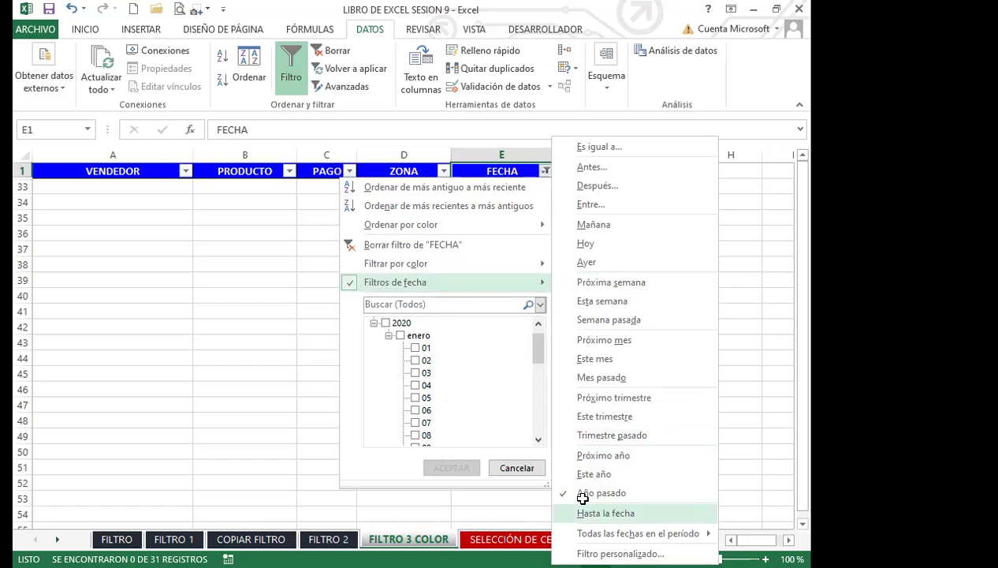
pyautogui.click(607, 514)
pyautogui.click(544, 170)
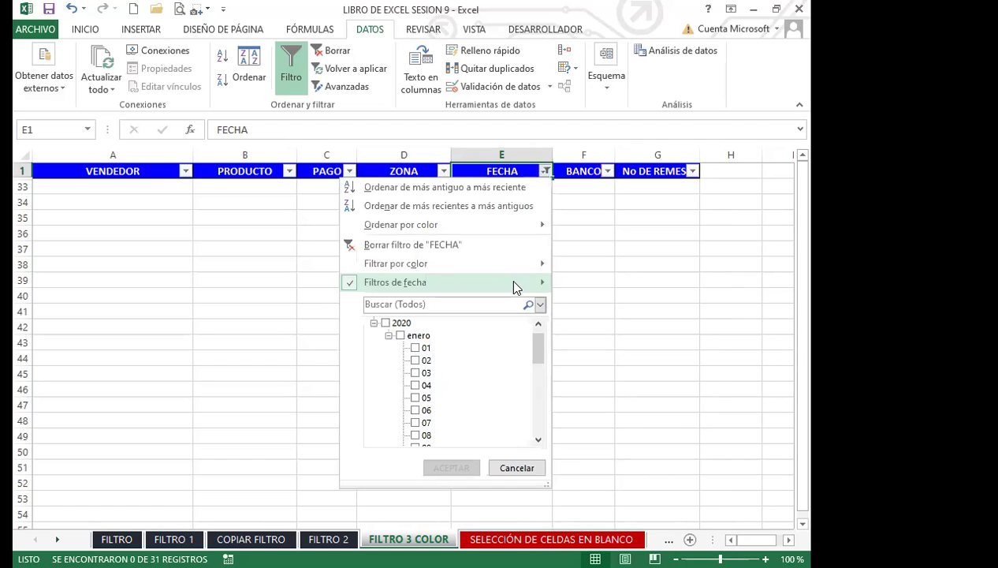
pyautogui.moveTo(542, 280)
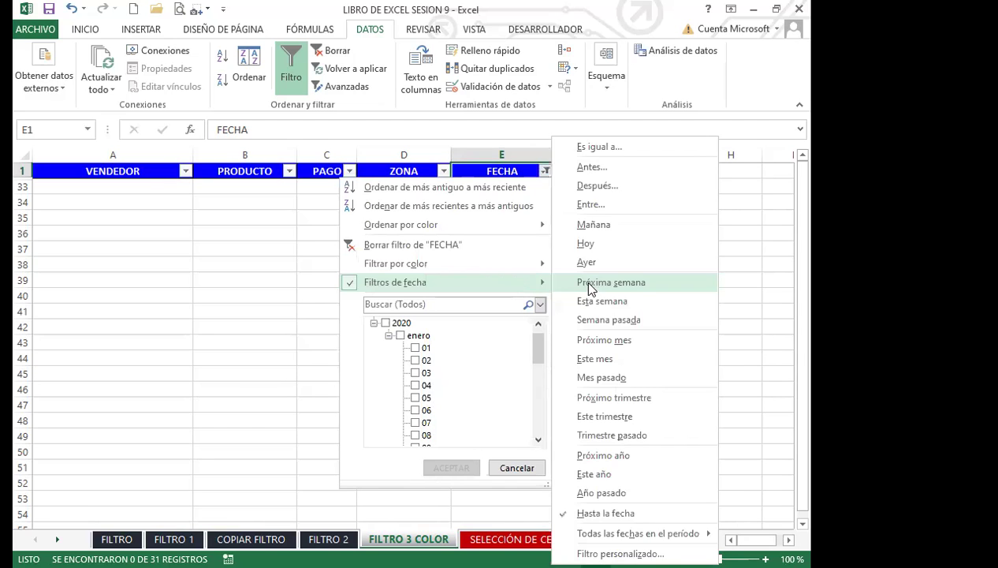
# Clear the FECHA filter by turning AutoFilter off, and turn it on again for the header row from the PRODUCTO heading
pyautogui.click(544, 170)
pyautogui.click(545, 170)
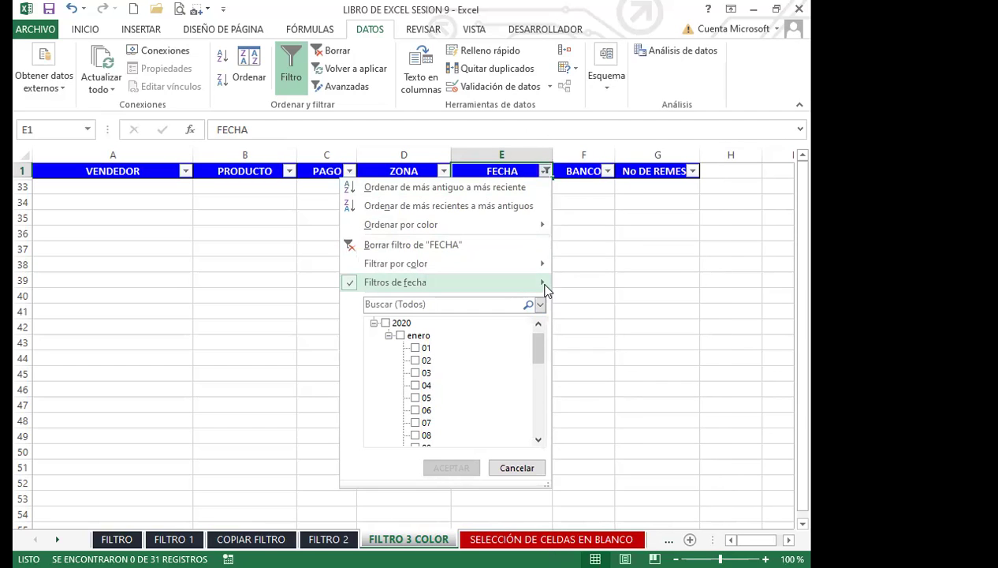
pyautogui.moveTo(549, 282)
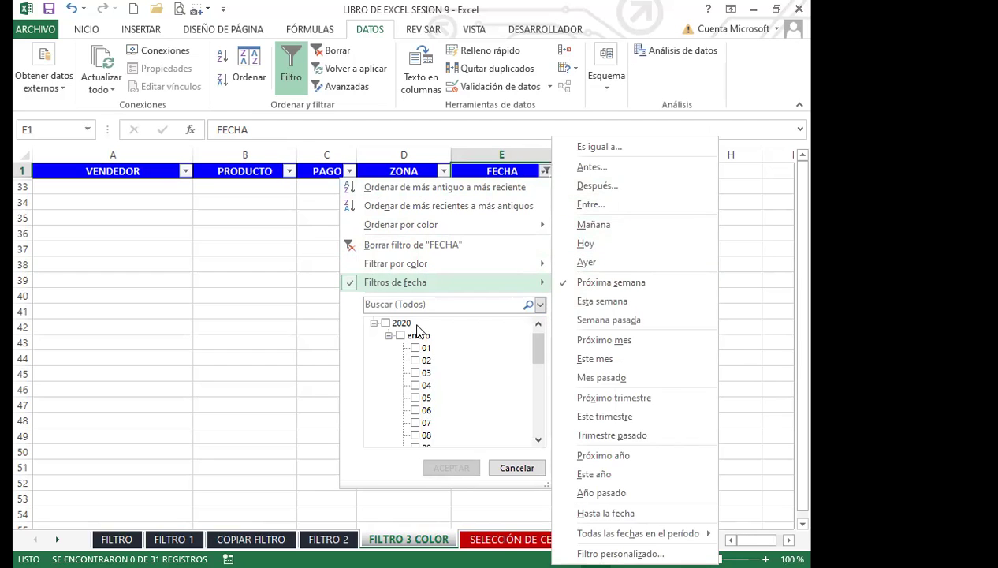
pyautogui.click(287, 65)
pyautogui.click(359, 344)
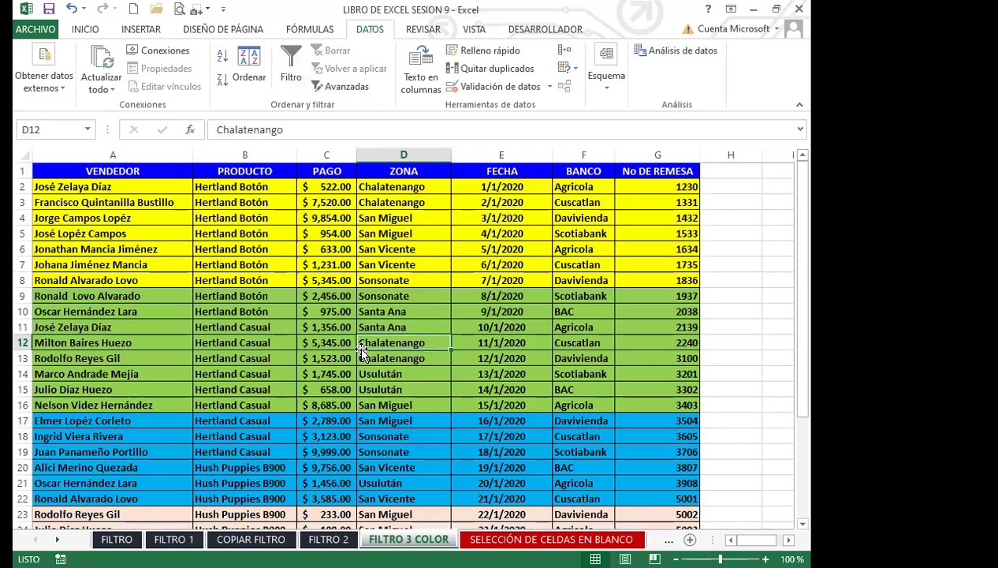
pyautogui.click(244, 170)
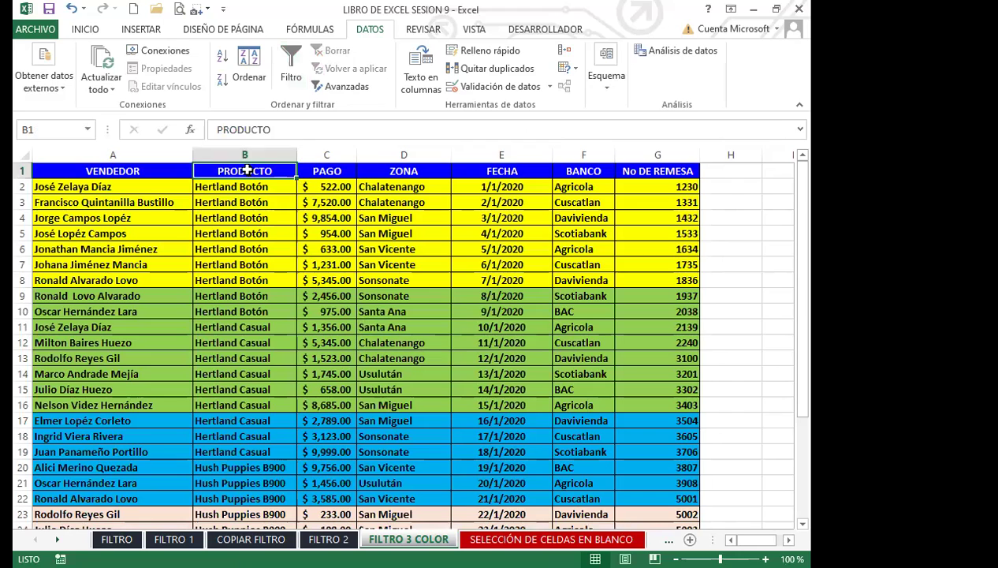
pyautogui.click(291, 67)
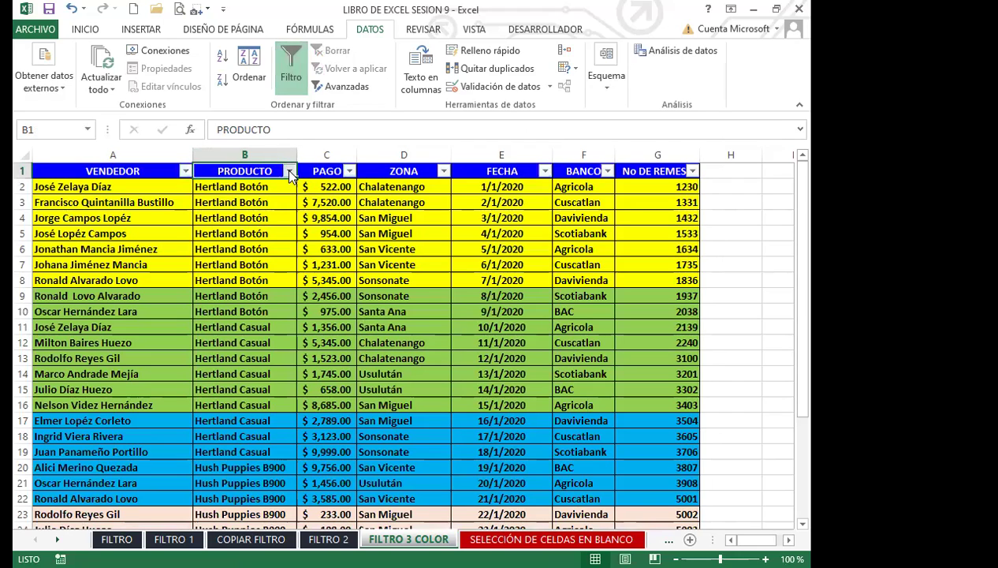
# Filter the PRODUCTO column with the text filter Es igual a, using the value Hertland Casual
pyautogui.hotkey('alt', 'Down')
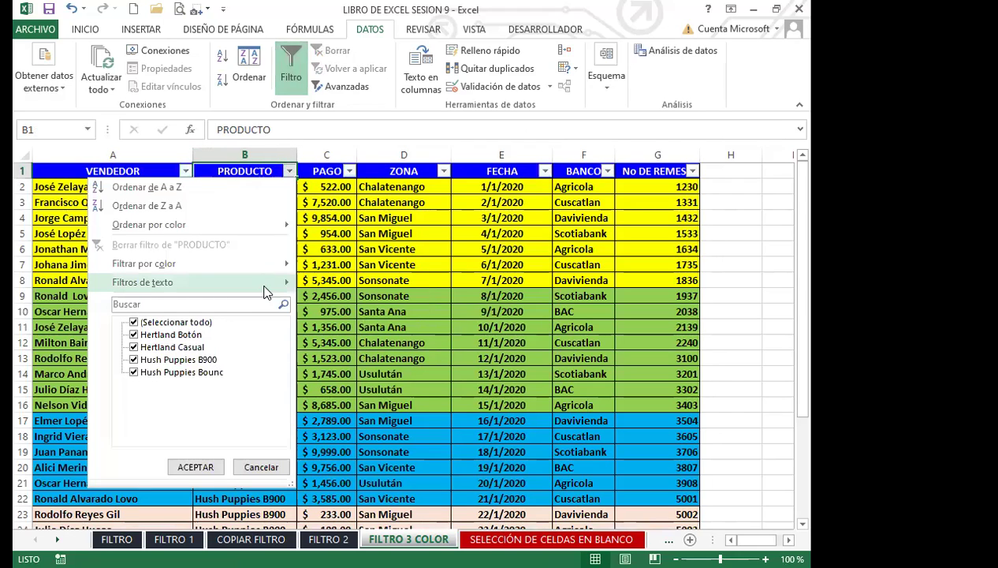
pyautogui.moveTo(265, 292)
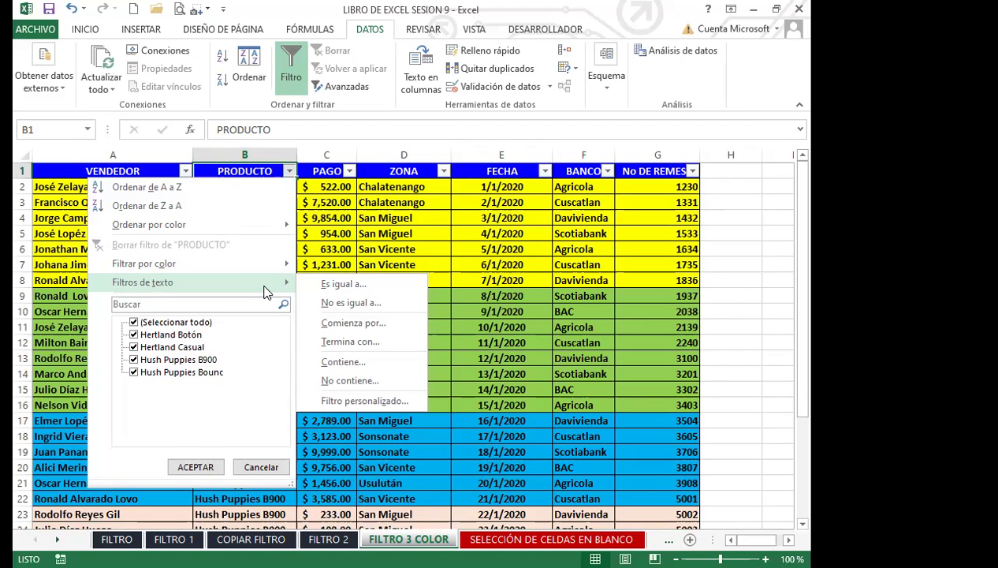
pyautogui.click(349, 290)
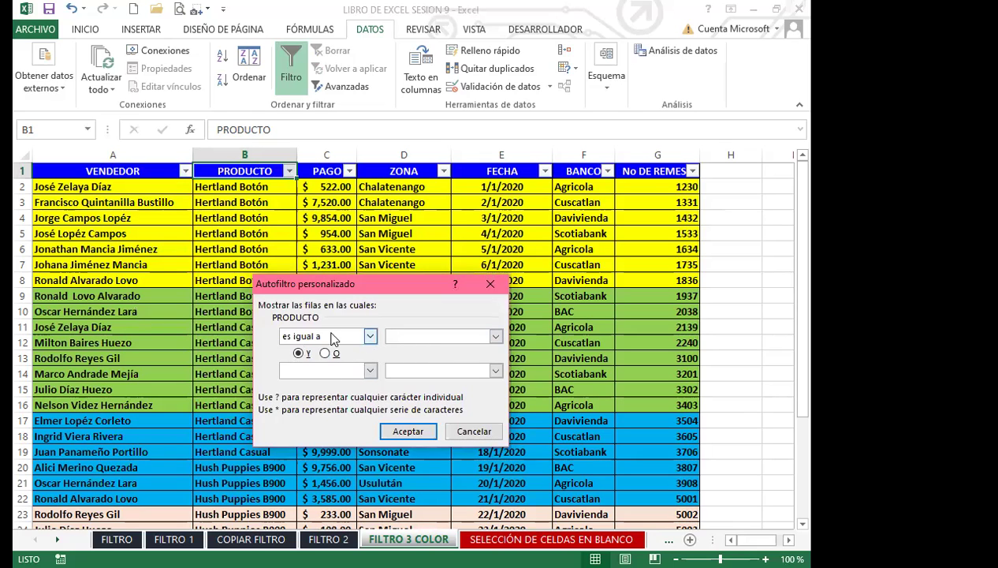
pyautogui.click(496, 337)
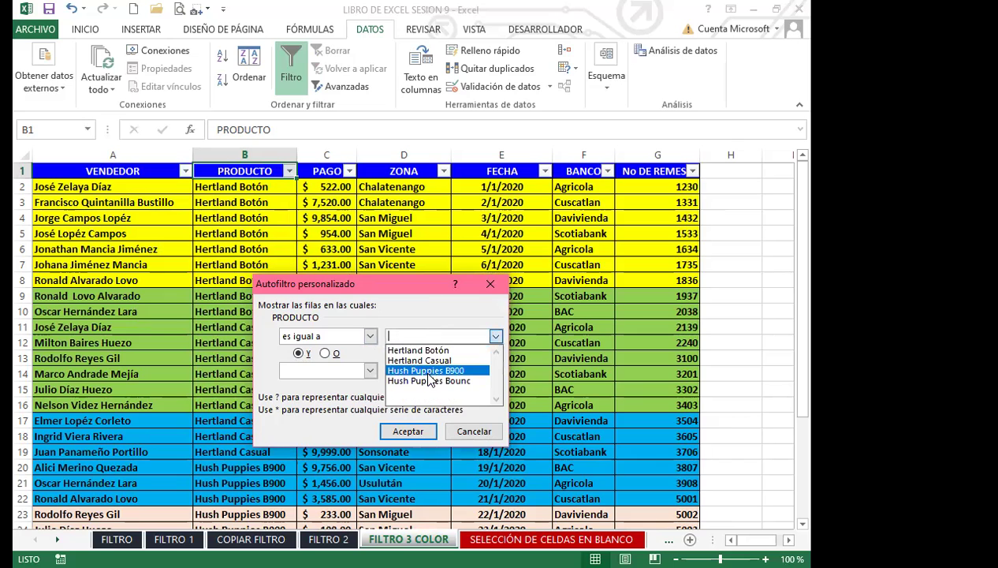
pyautogui.click(429, 360)
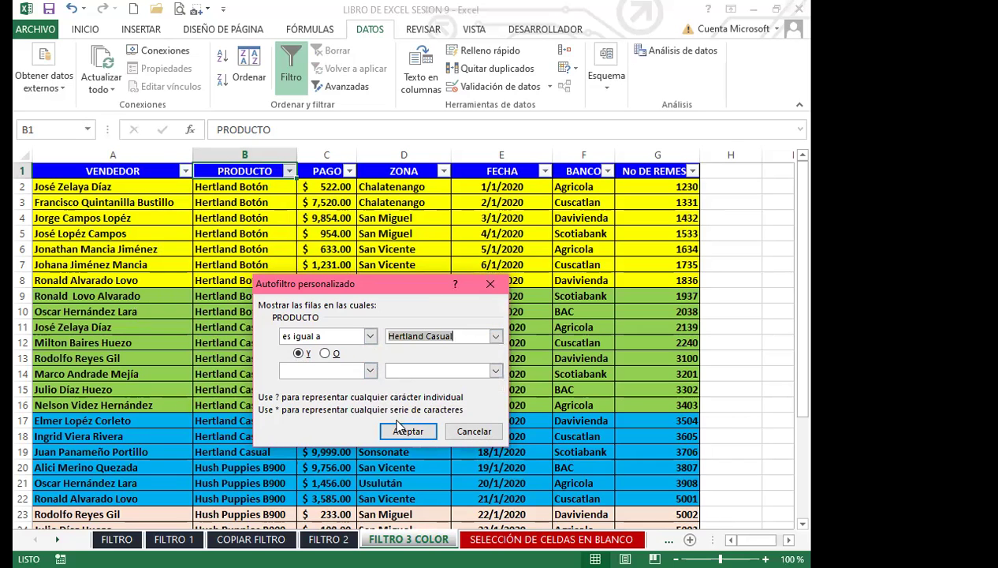
pyautogui.press('Return')
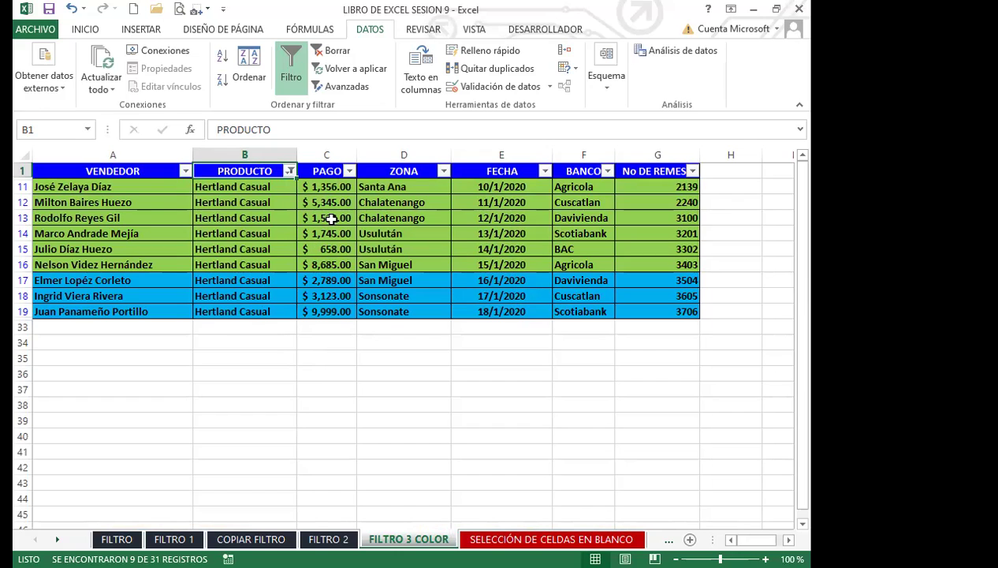
pyautogui.click(254, 276)
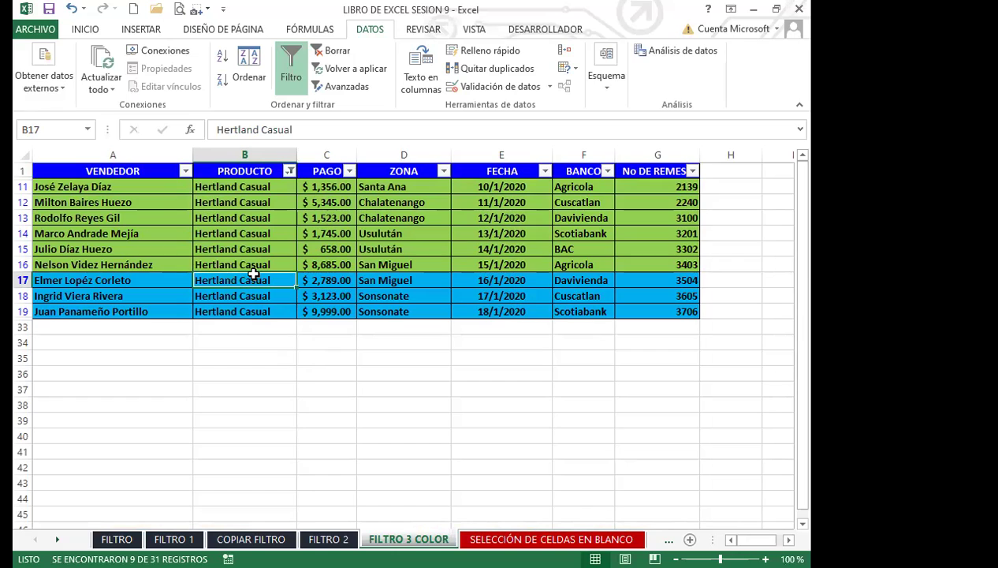
pyautogui.click(281, 262)
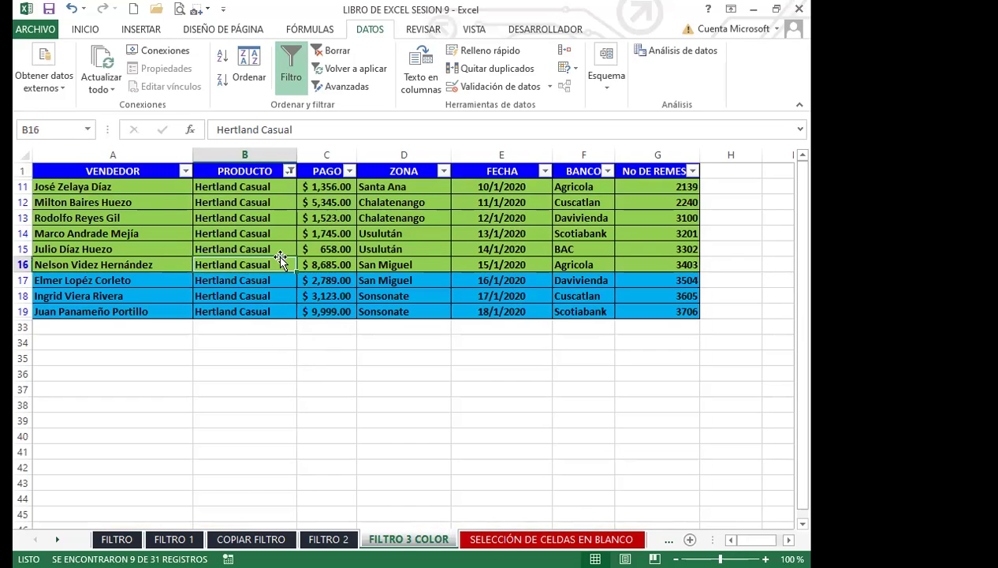